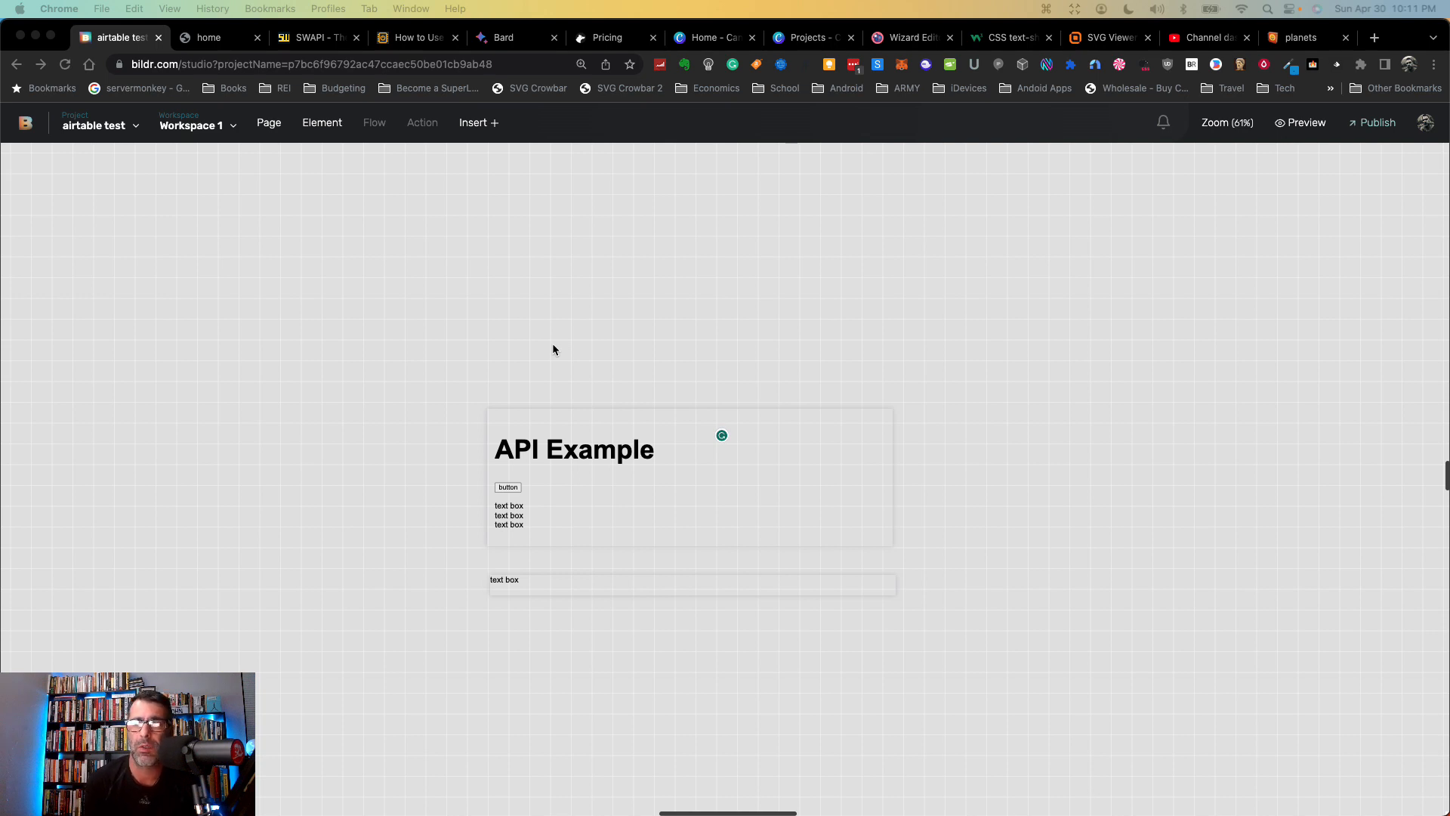
Step: Select the home page's Div and inspect the page's Page Load and Page Binding flows
{"action": "left_click", "coordinate": [628, 504]}
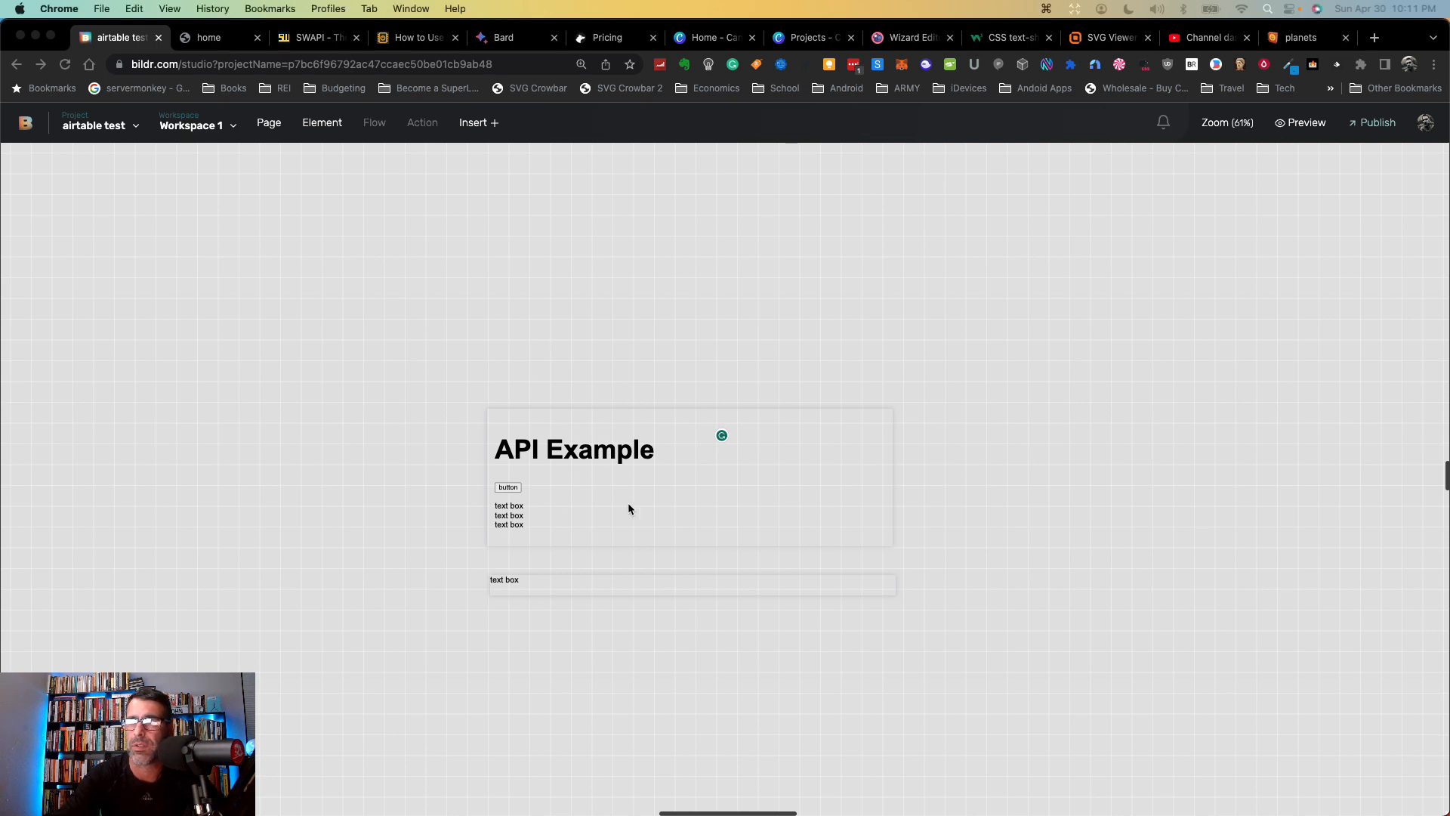
{"action": "left_click", "coordinate": [667, 499]}
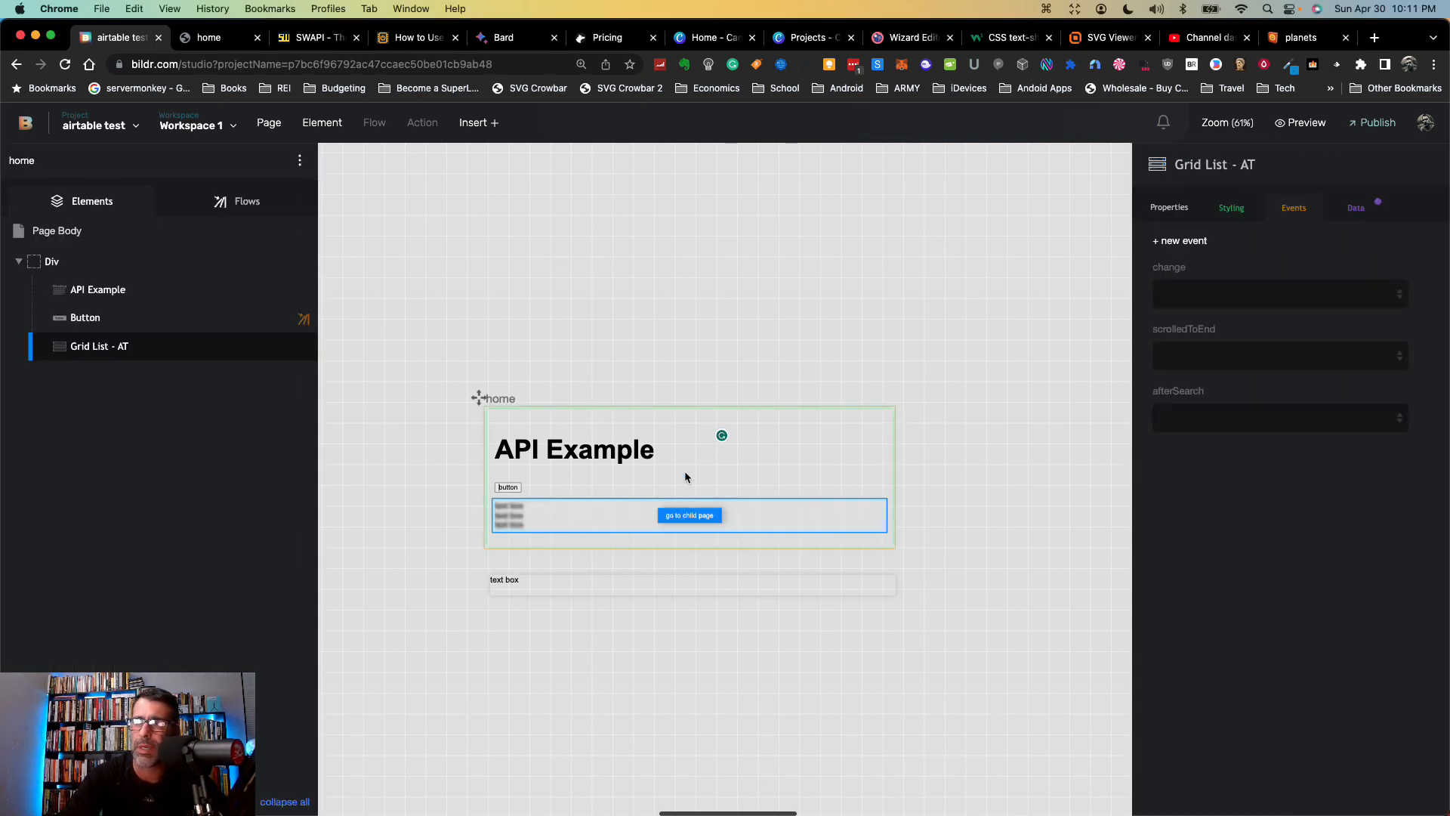
{"action": "left_click", "coordinate": [684, 472]}
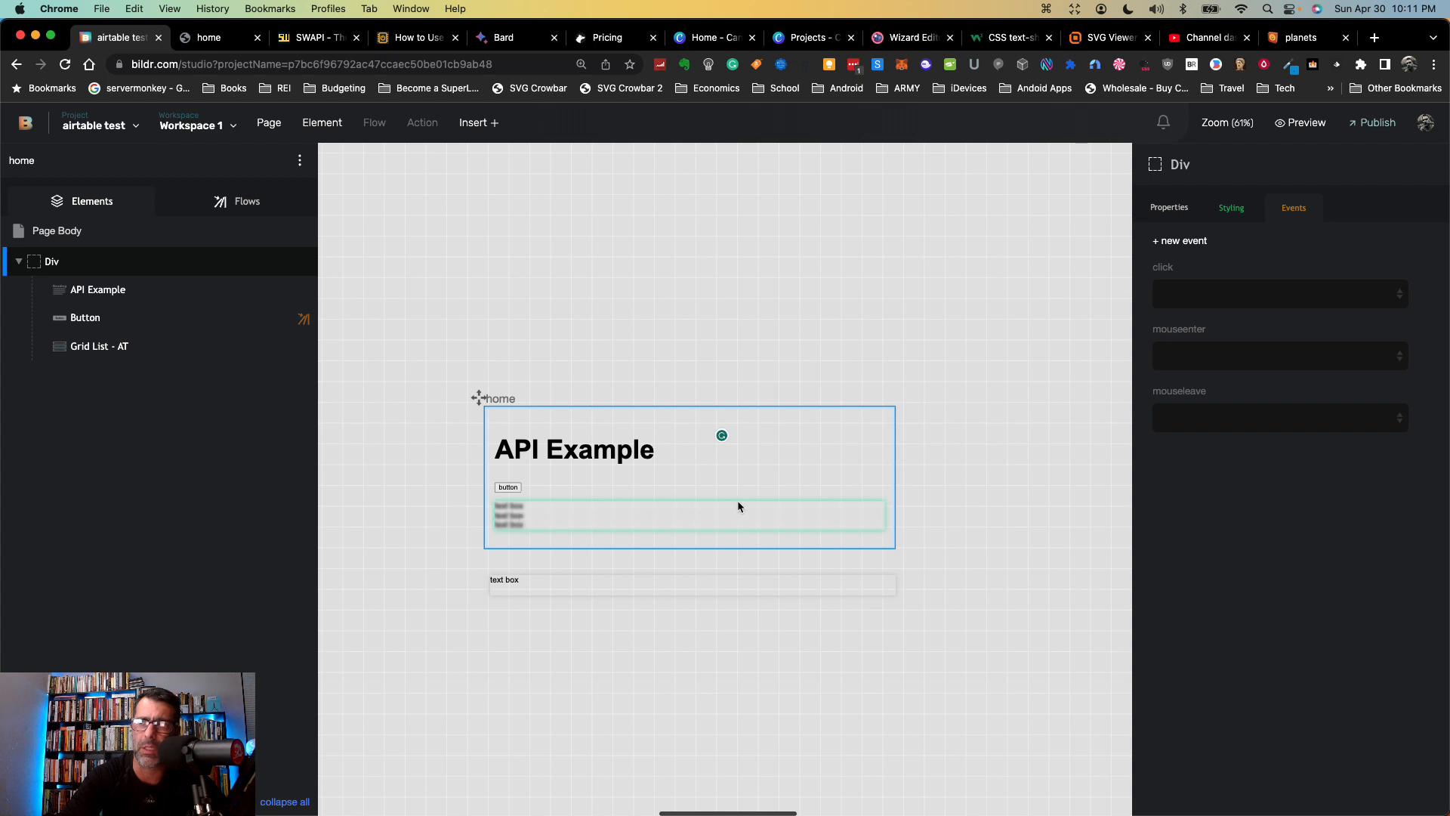
{"action": "left_click", "coordinate": [234, 201]}
{"action": "left_click", "coordinate": [69, 410]}
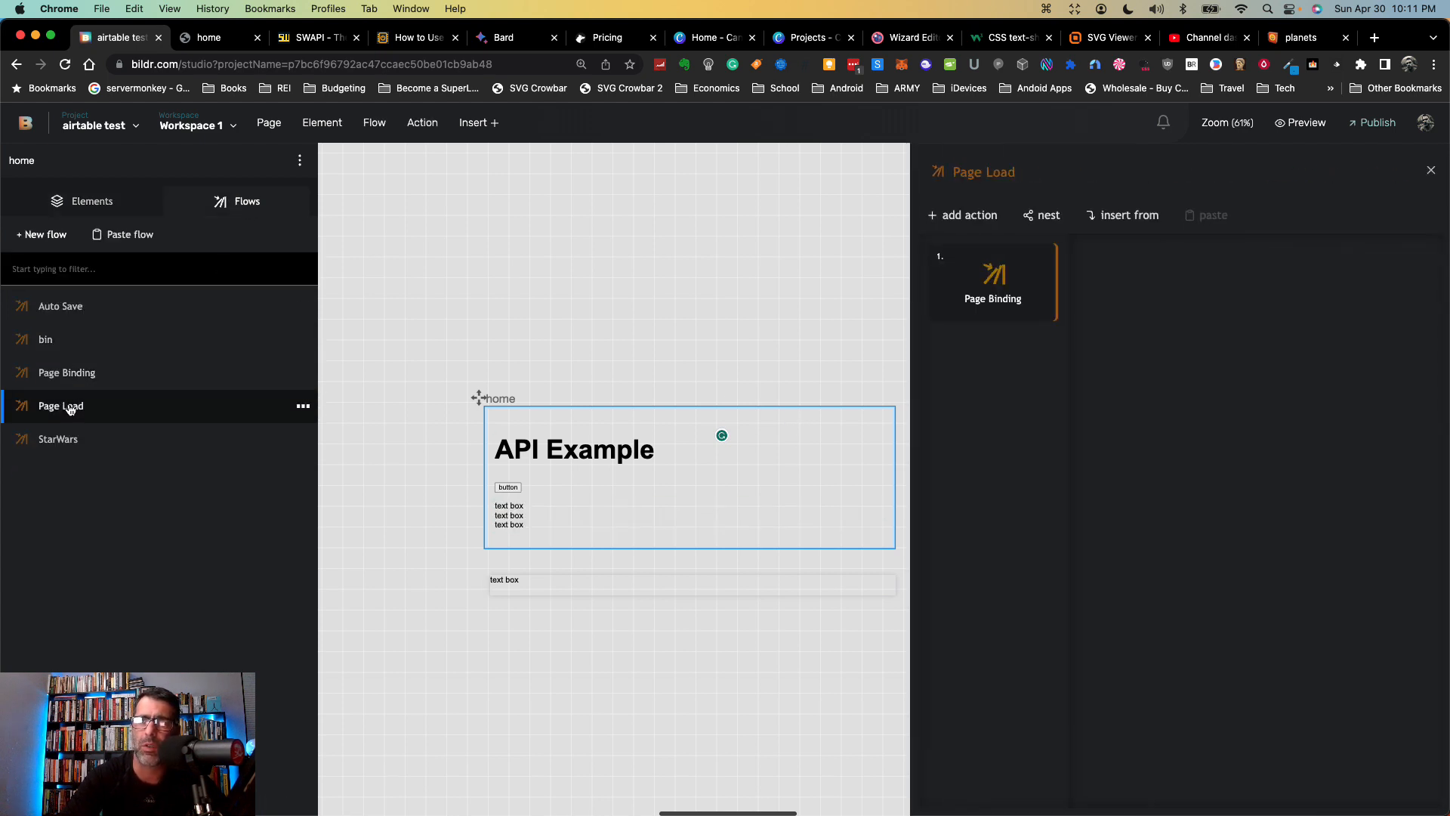
{"action": "left_click", "coordinate": [77, 381]}
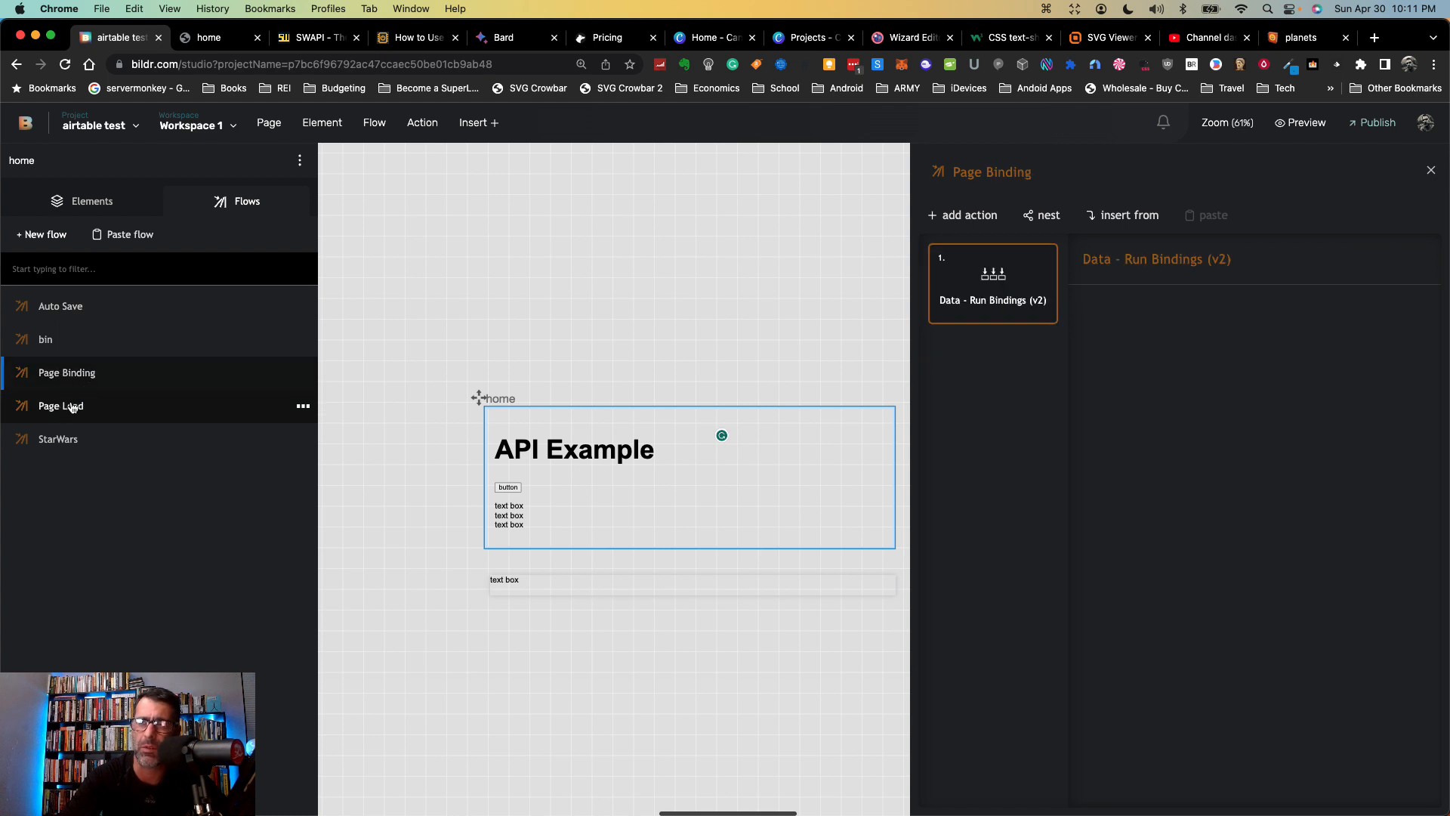
{"action": "left_click", "coordinate": [72, 408]}
Step: Inspect the Page Load and Page Binding flows of the Row card for AT page and return to the home page
{"action": "left_click", "coordinate": [523, 588]}
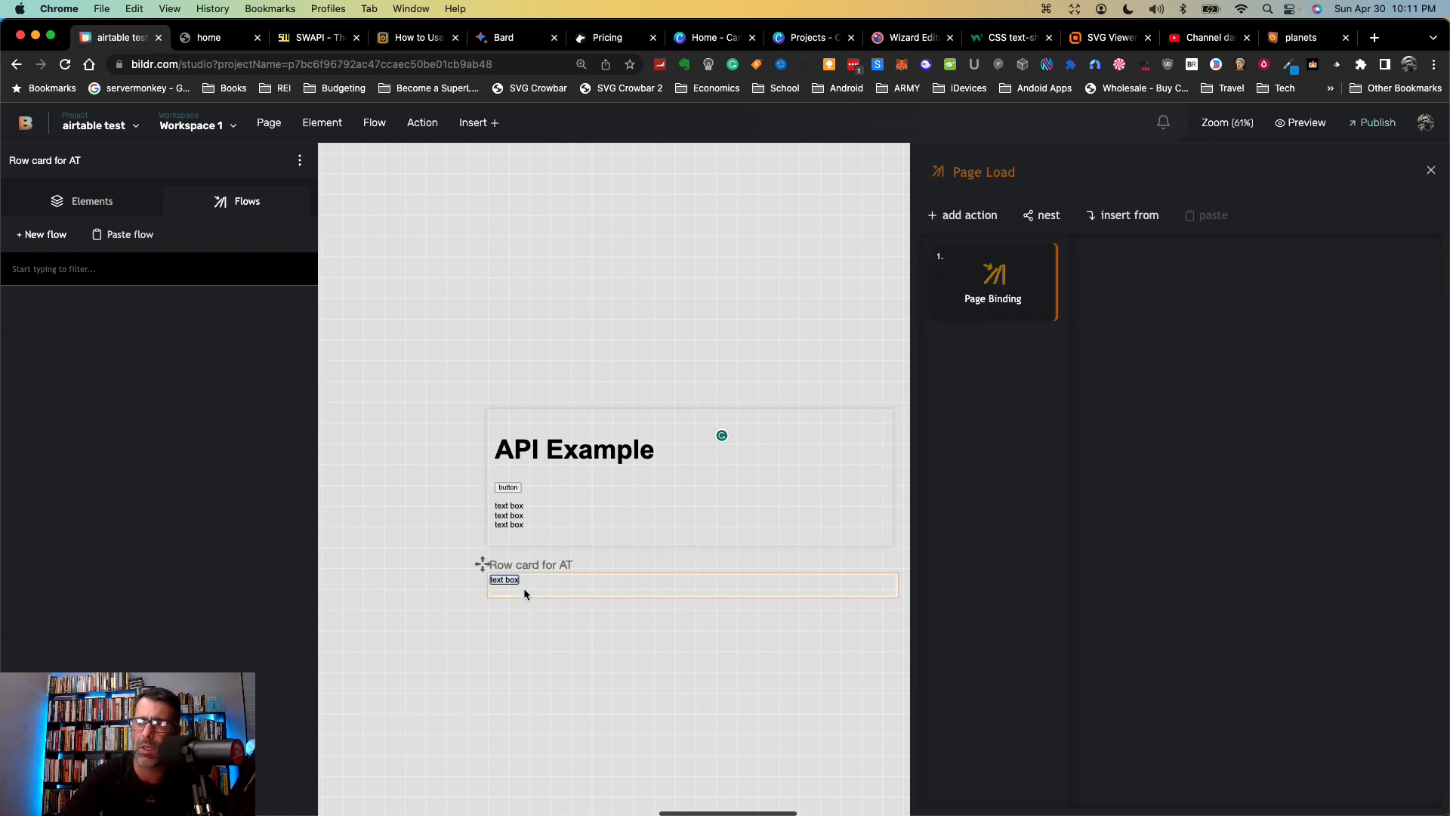
{"action": "left_click", "coordinate": [83, 374]}
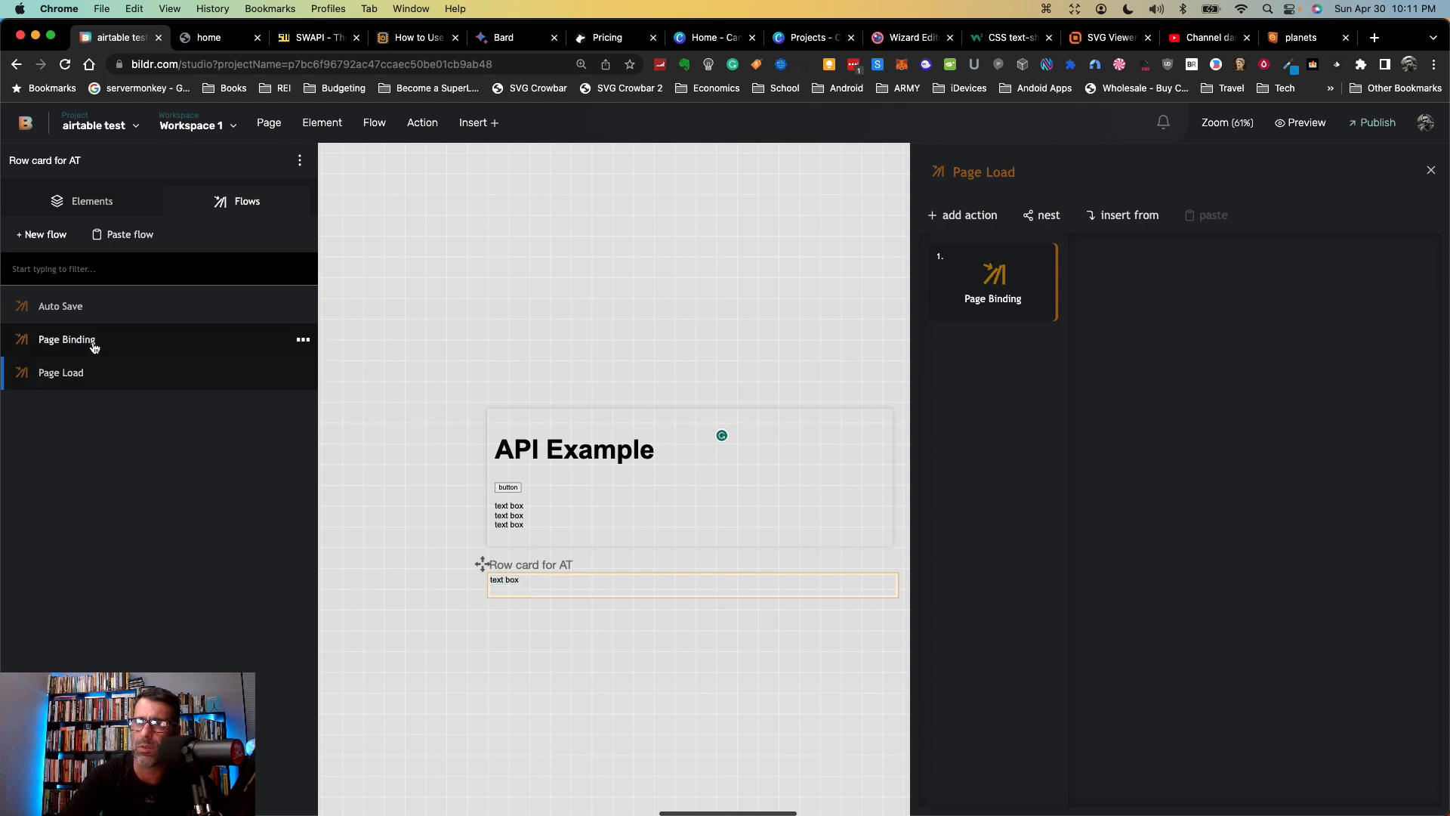
{"action": "left_click", "coordinate": [88, 343]}
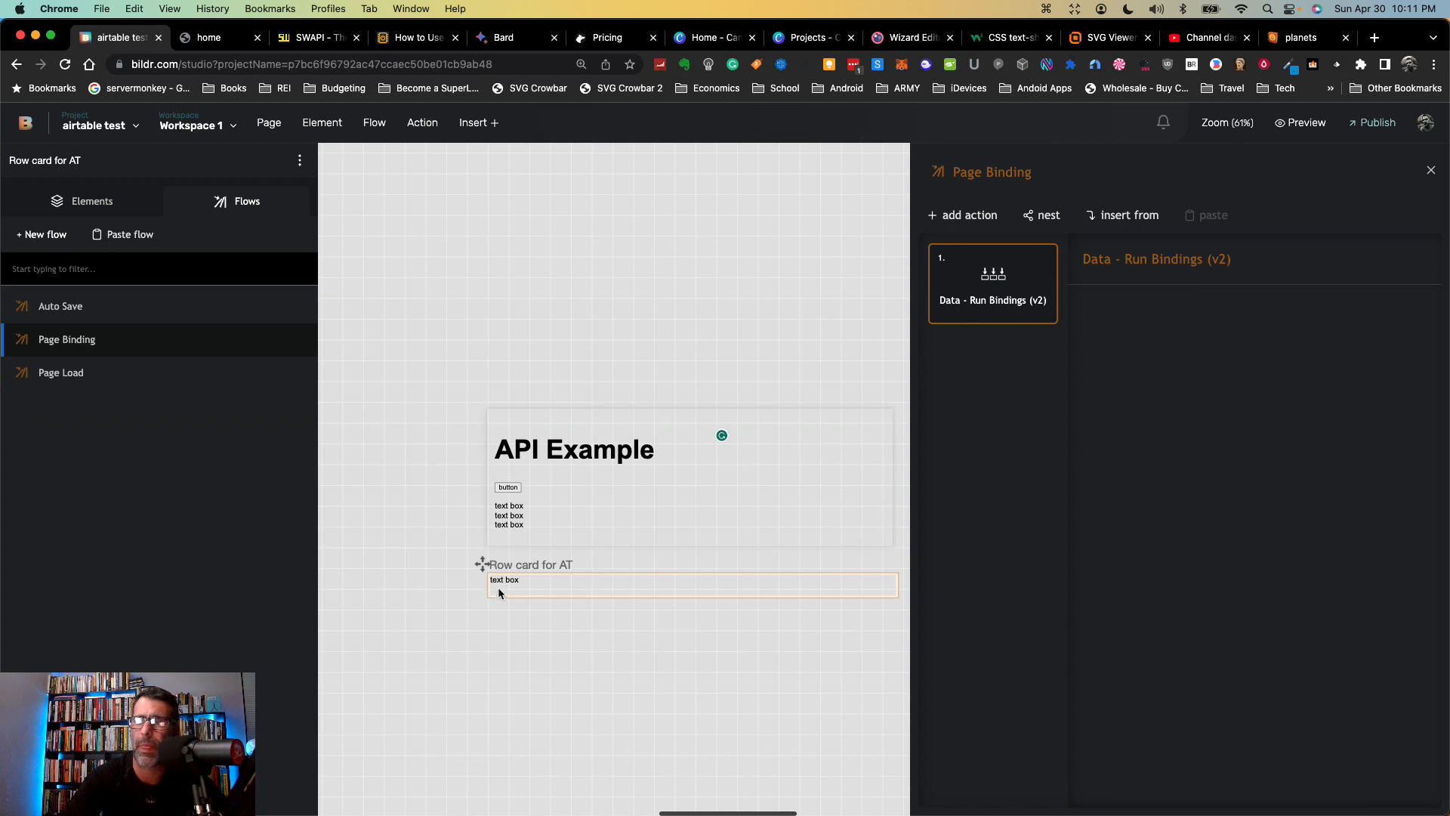
{"action": "left_click", "coordinate": [569, 537]}
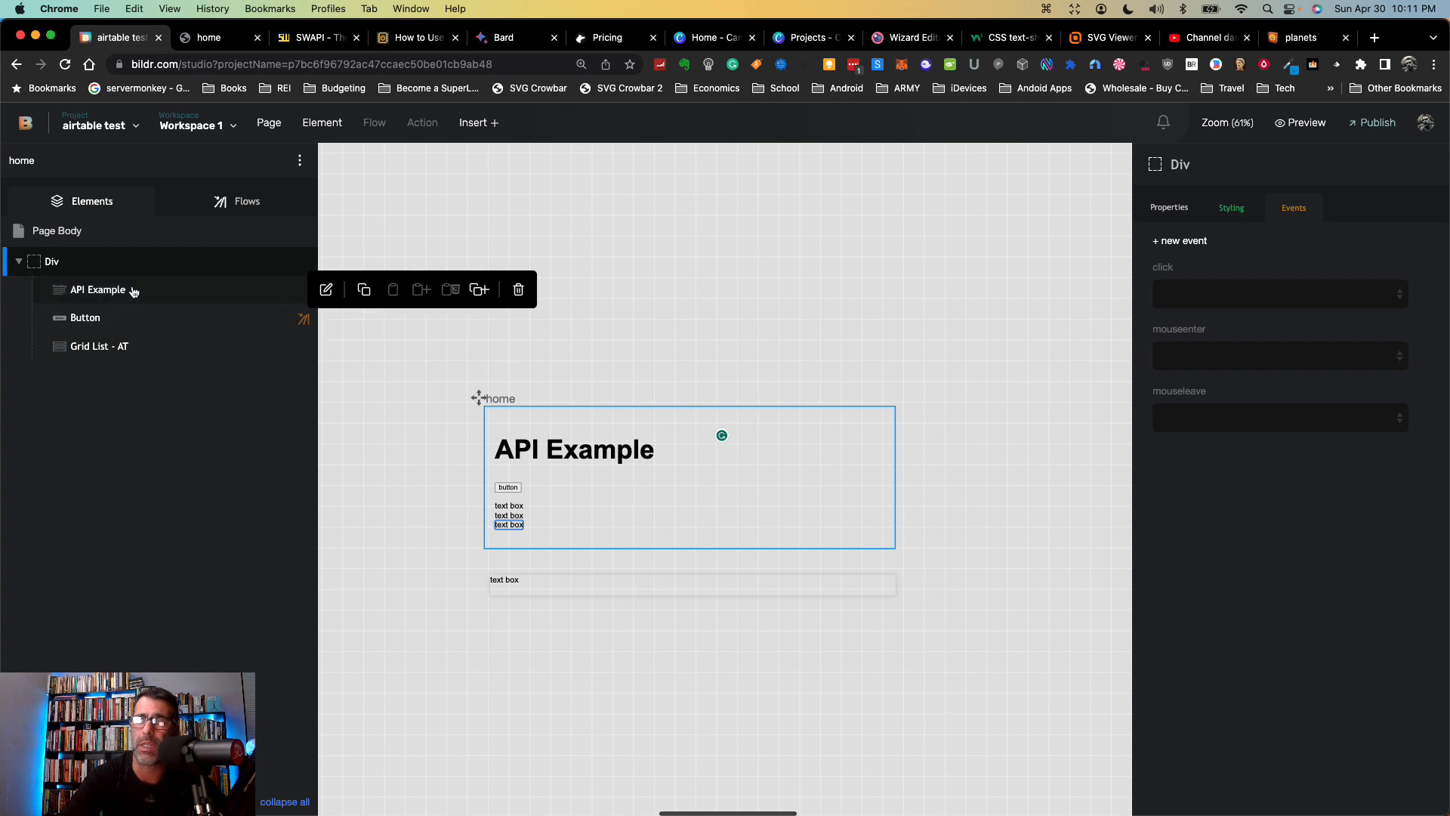
Step: Switch to the SWAPI site and view its introduction to the Star Wars API
{"action": "left_click", "coordinate": [312, 37]}
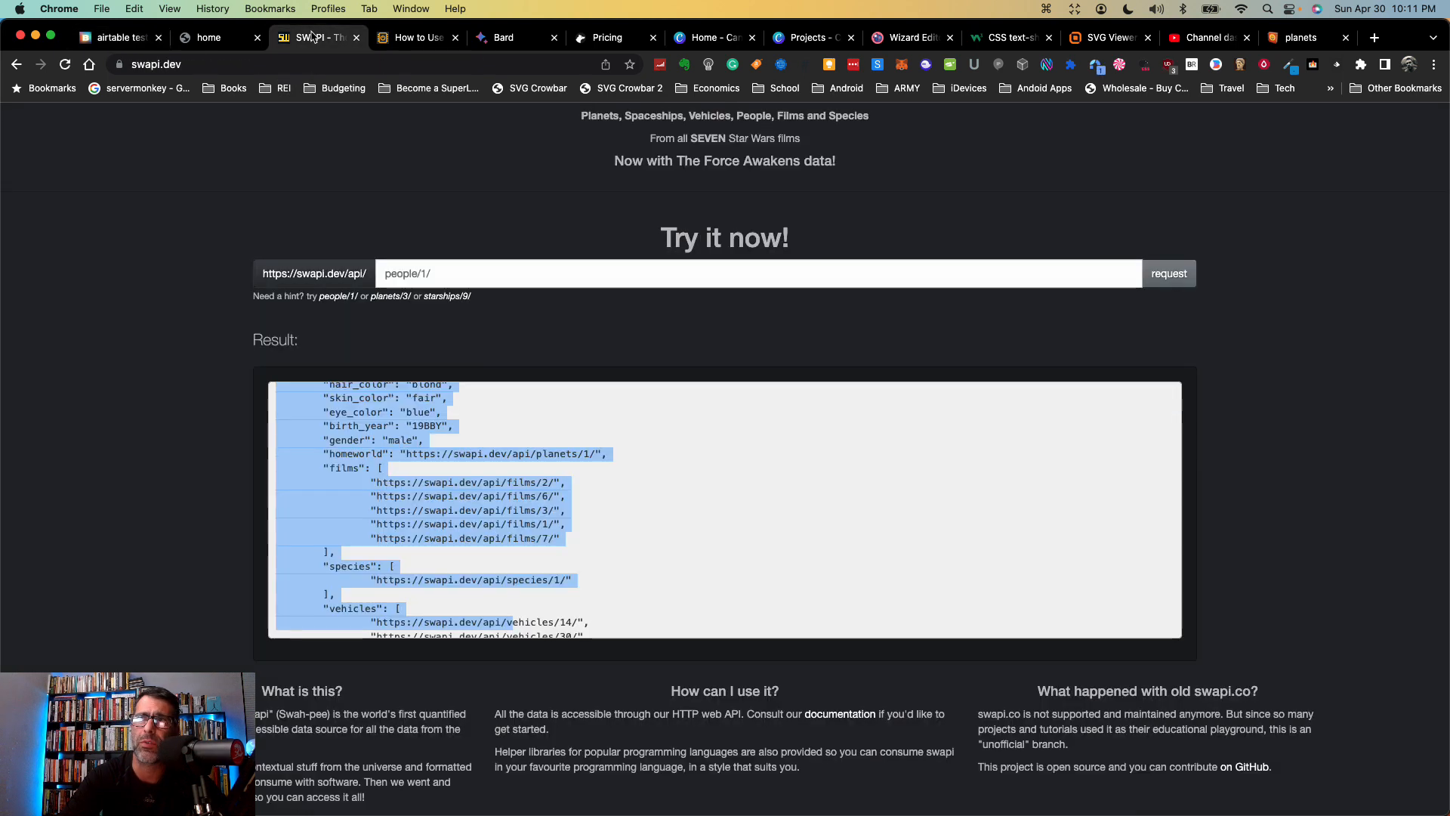
{"action": "scroll", "coordinate": [353, 189], "scroll_direction": "up", "scroll_amount": 5}
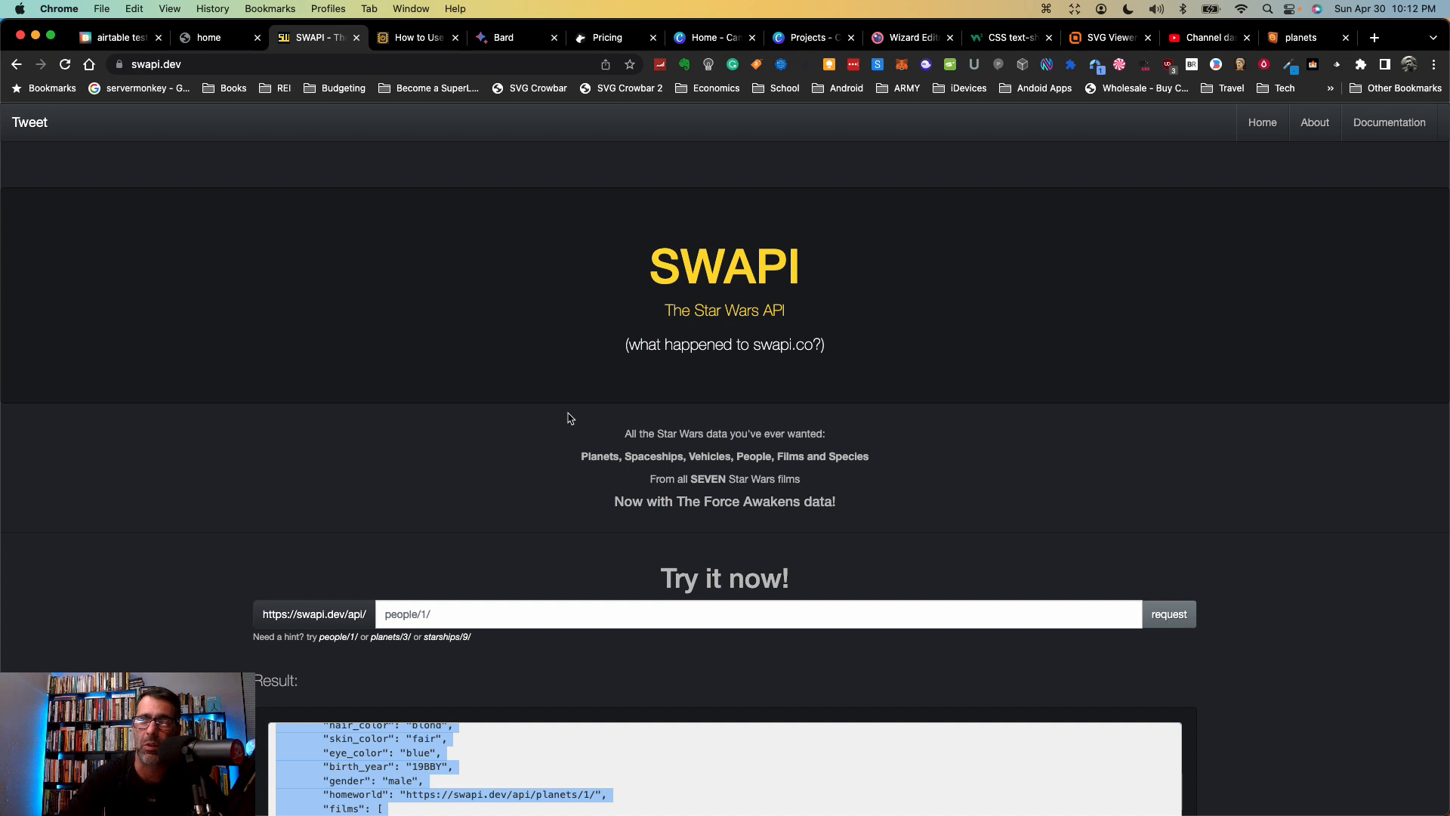
Step: Switch back to the Bildr studio and open the StarWars flow assigned to the button's click event
{"action": "left_click", "coordinate": [121, 38]}
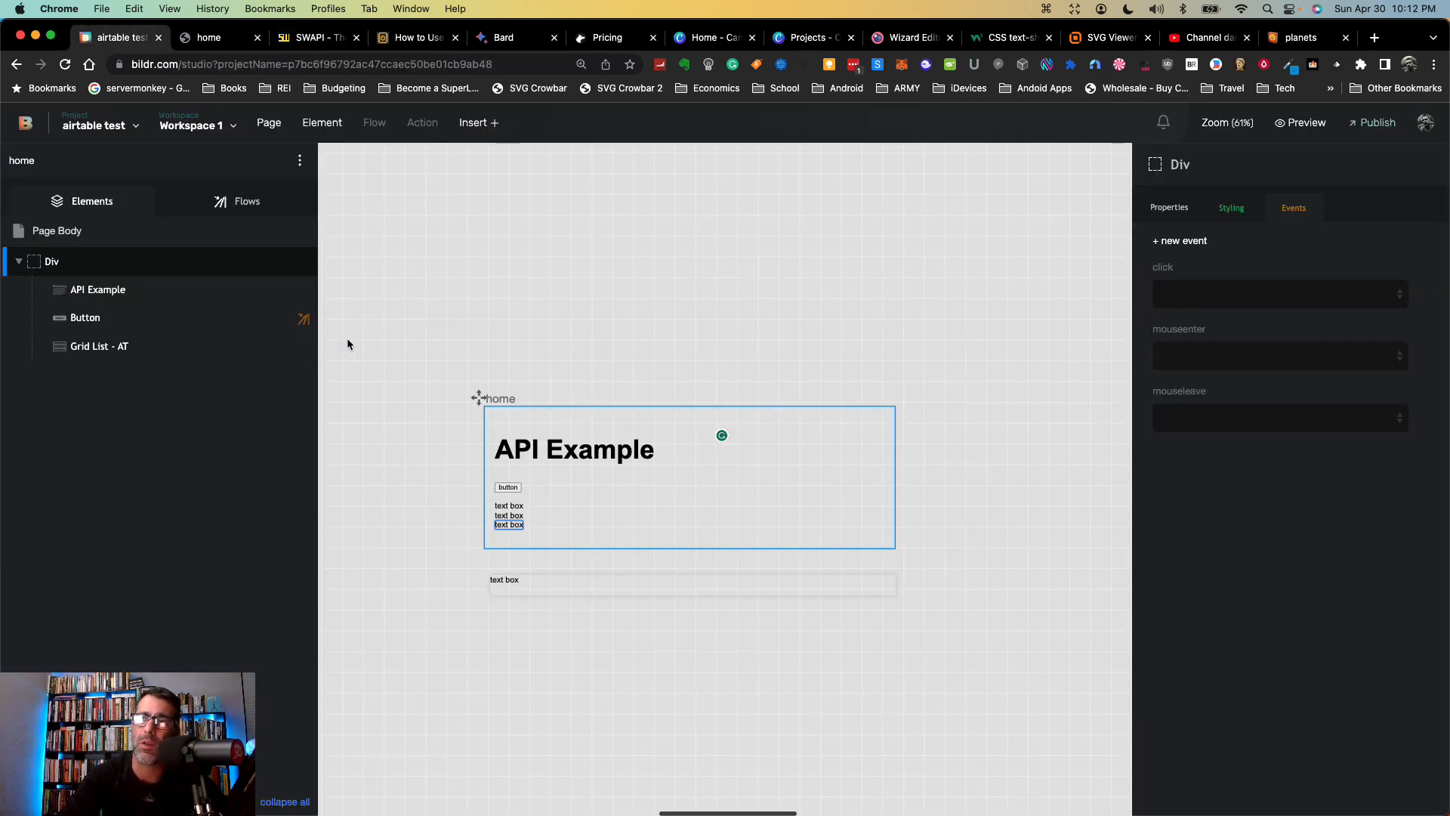
{"action": "left_click", "coordinate": [512, 489]}
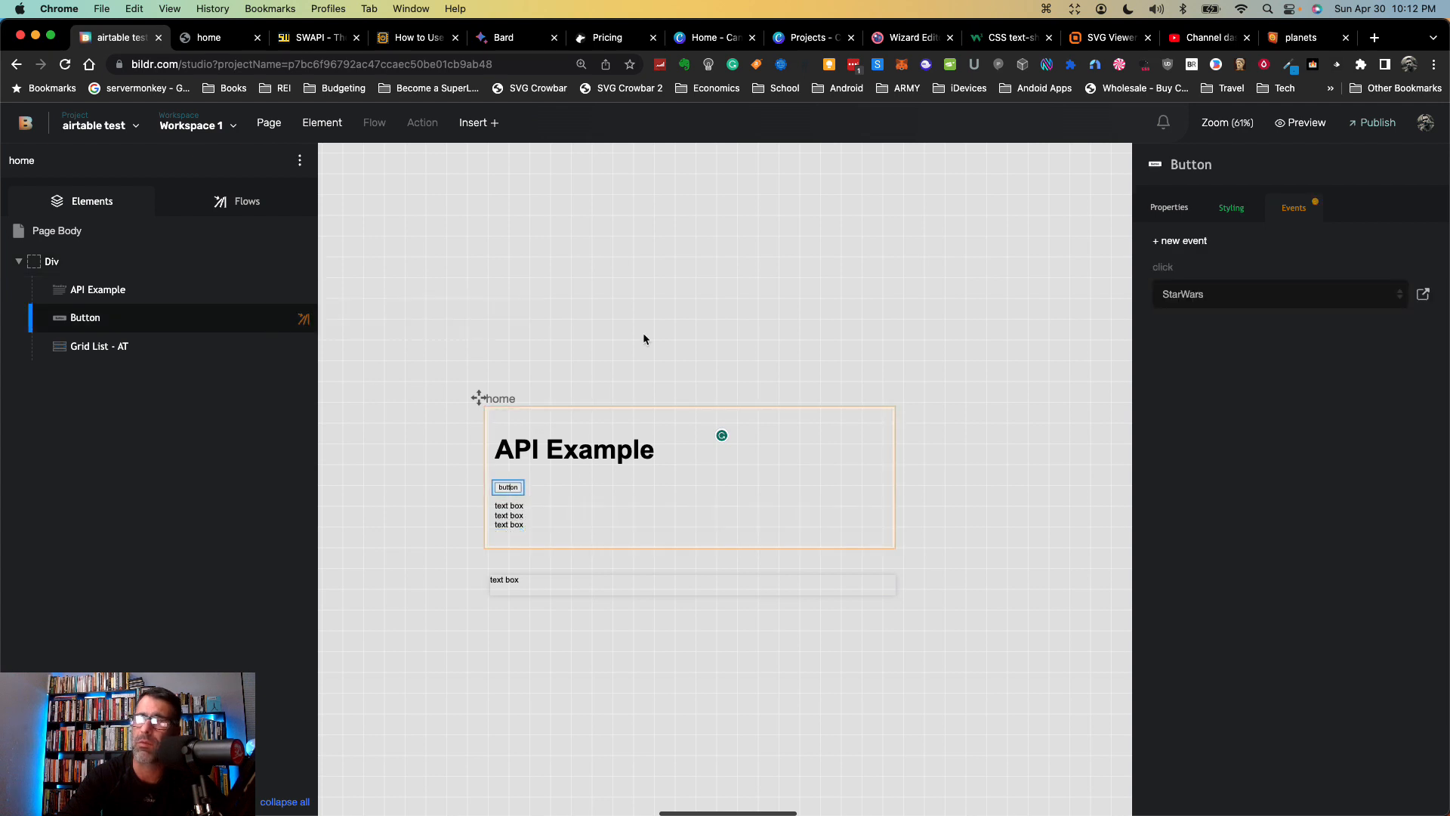
{"action": "left_click", "coordinate": [1423, 294]}
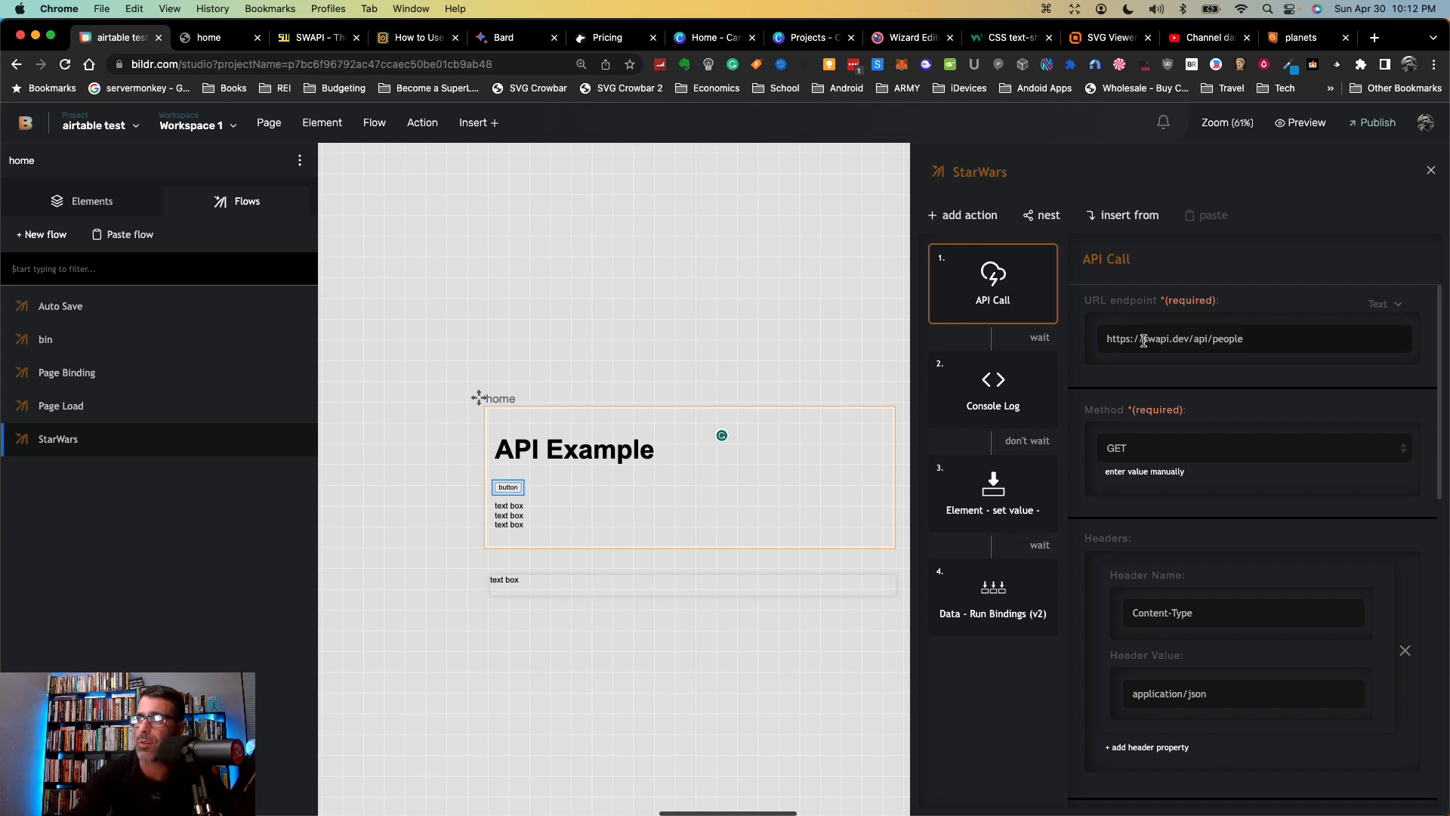
Step: Switch to the SWAPI site and examine the API base URL, the example endpoints and the available data types
{"action": "left_click", "coordinate": [325, 42]}
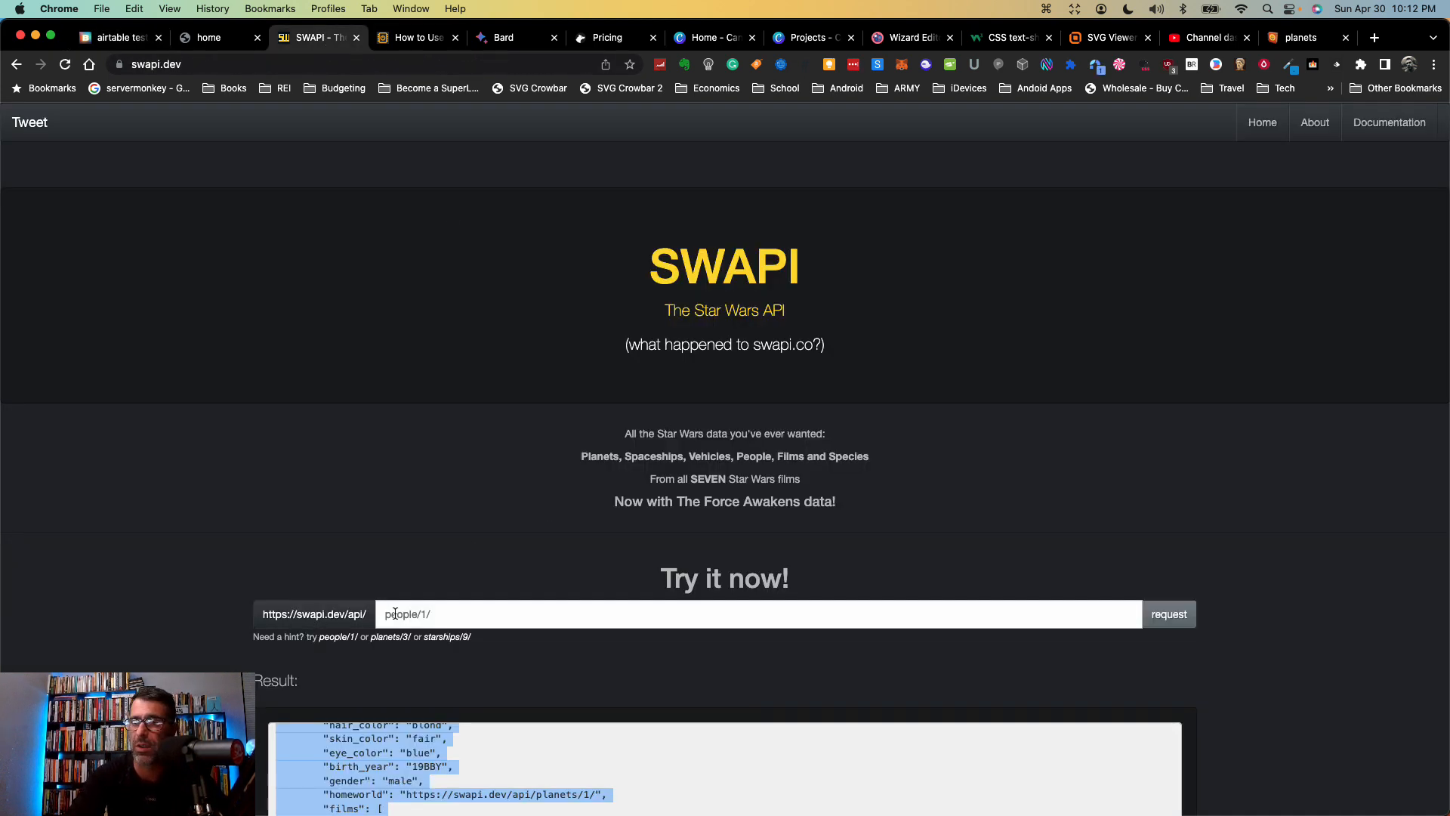
{"action": "scroll", "coordinate": [394, 614], "scroll_direction": "up", "scroll_amount": 5}
{"action": "scroll", "coordinate": [397, 617], "scroll_direction": "left", "scroll_amount": 4}
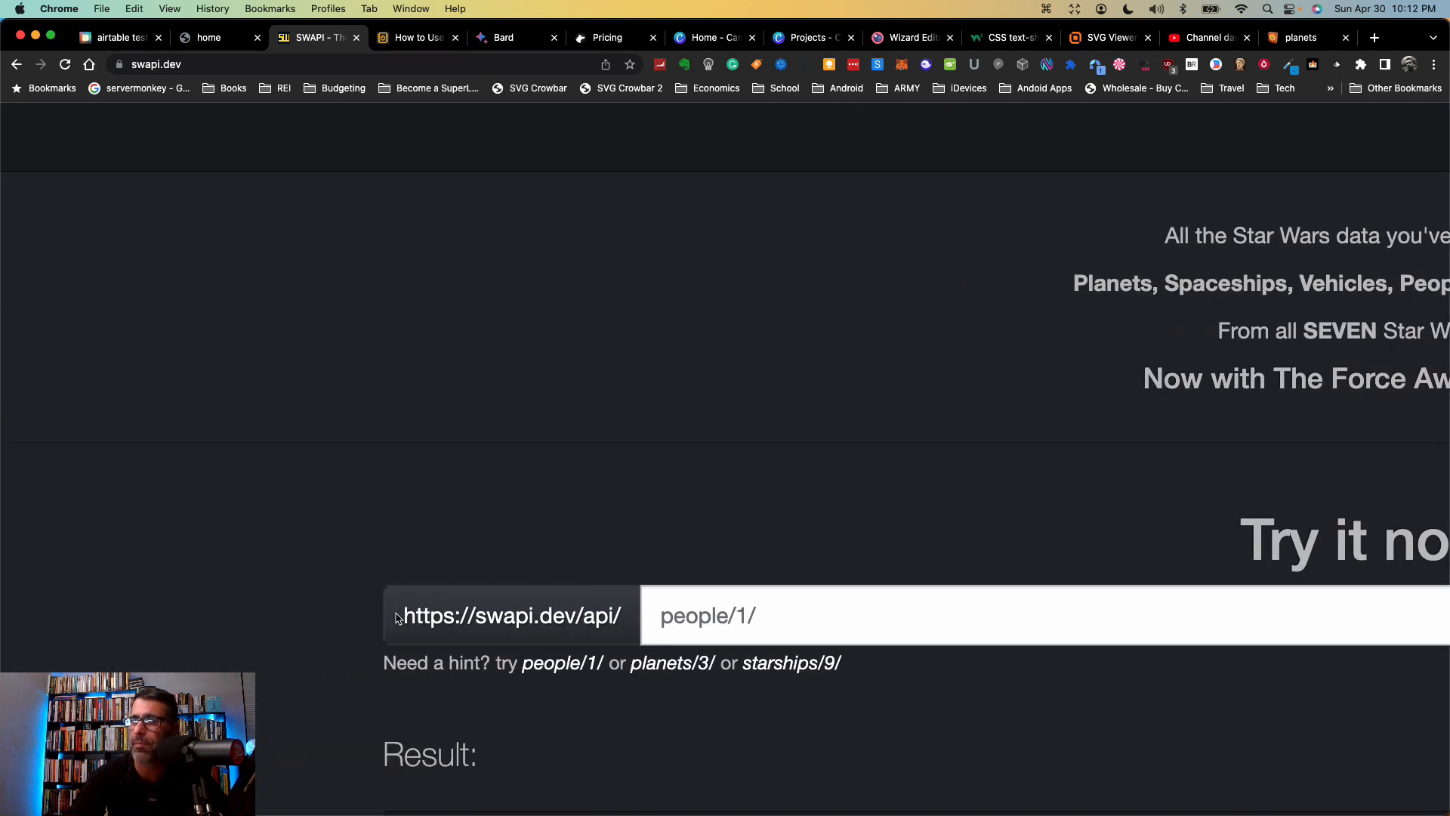
{"action": "scroll", "coordinate": [397, 616], "scroll_direction": "right", "scroll_amount": 2}
{"action": "scroll", "coordinate": [398, 616], "scroll_direction": "down", "scroll_amount": 4}
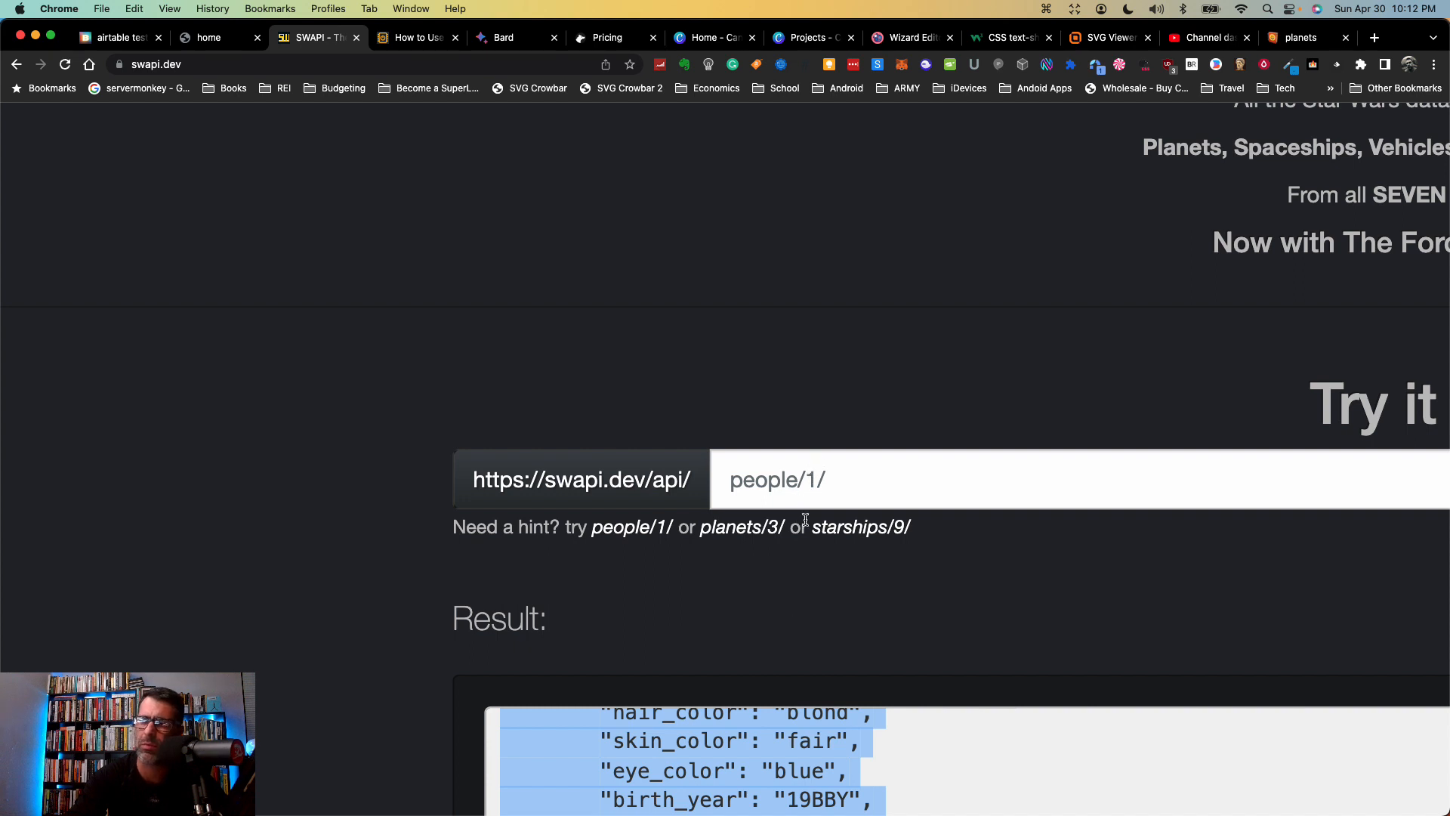
{"action": "scroll", "coordinate": [863, 383], "scroll_direction": "right", "scroll_amount": 5}
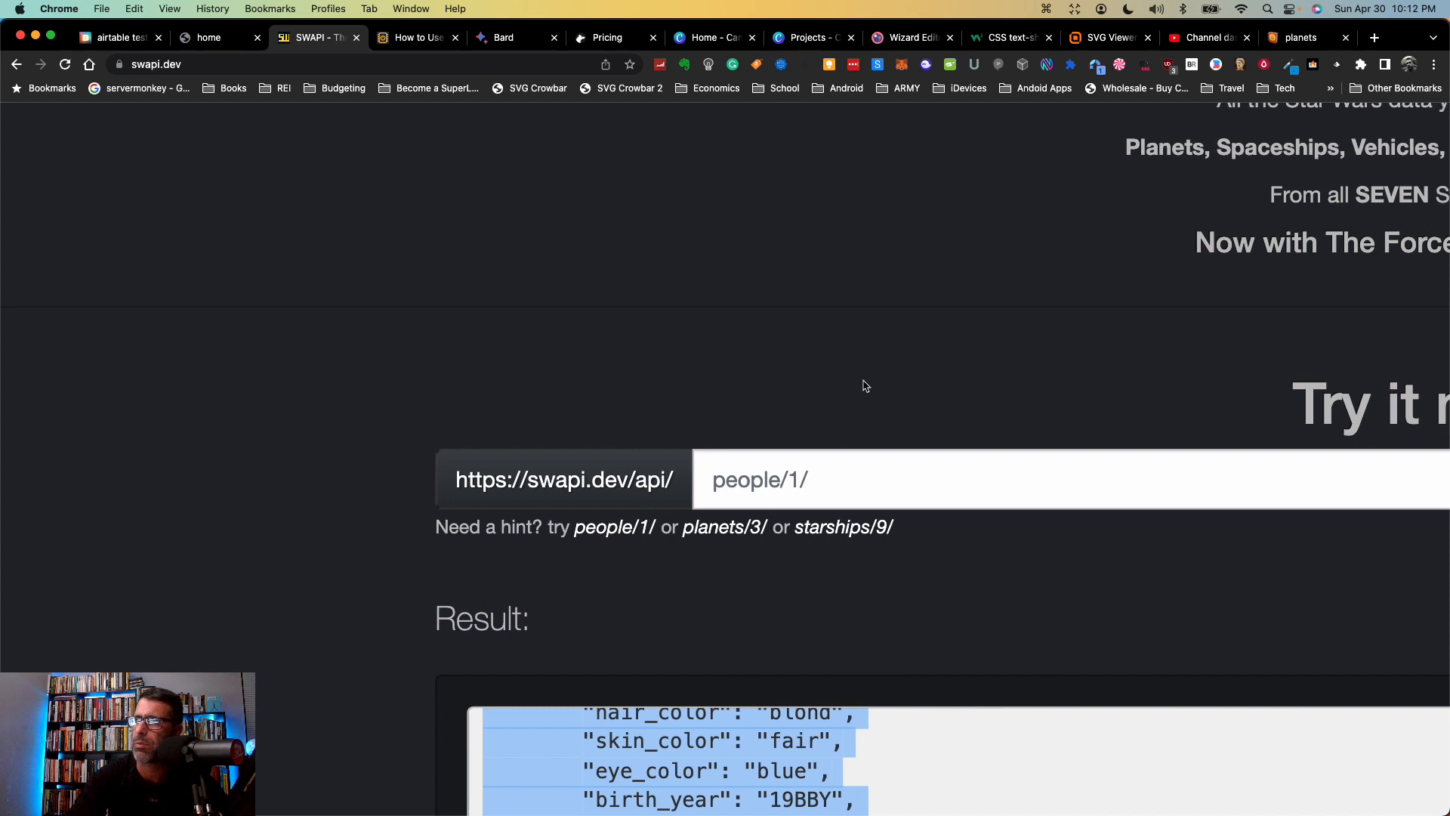
{"action": "scroll", "coordinate": [866, 386], "scroll_direction": "up", "scroll_amount": 3}
{"action": "scroll", "coordinate": [865, 386], "scroll_direction": "right", "scroll_amount": 3}
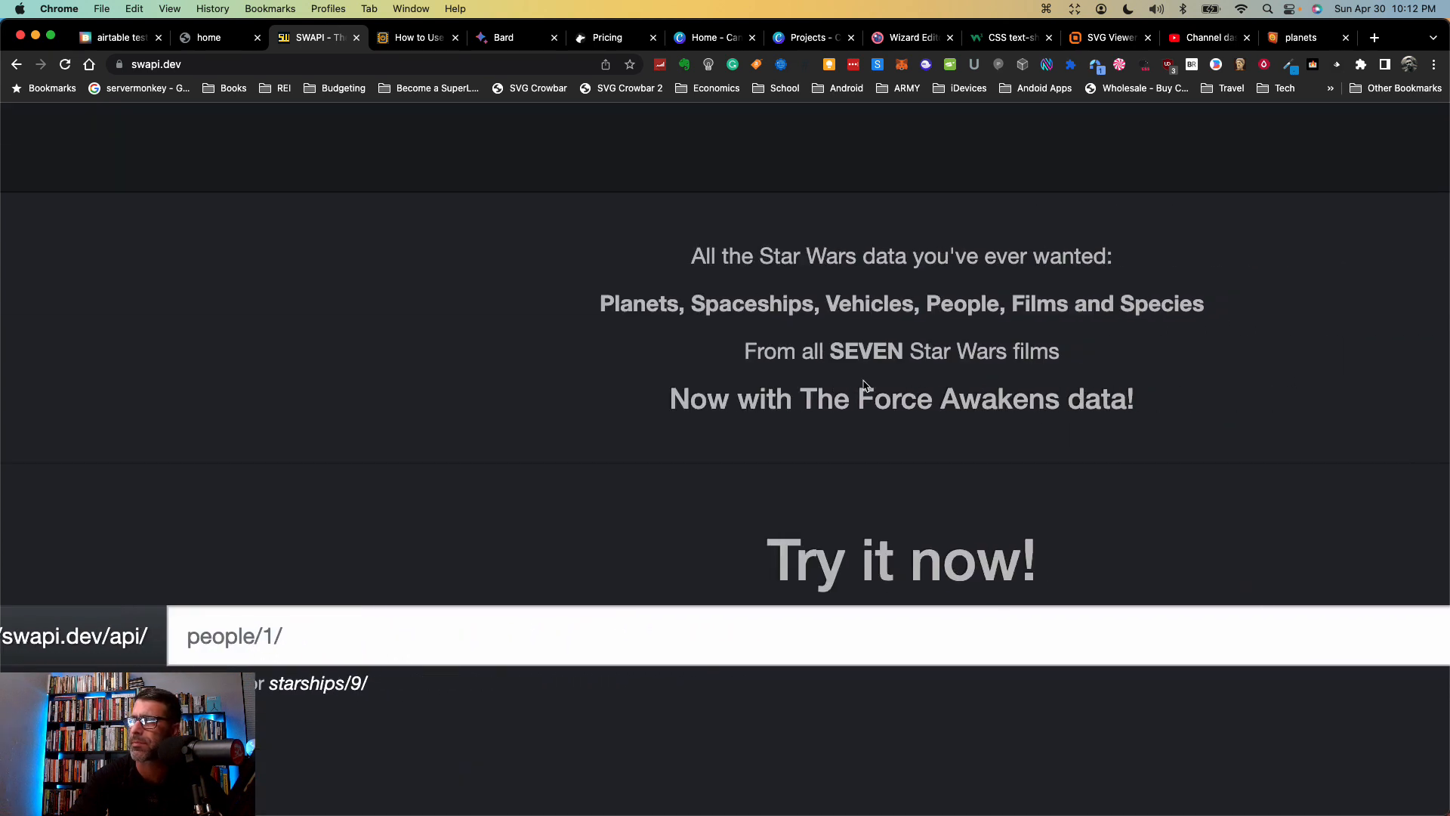
{"action": "scroll", "coordinate": [866, 386], "scroll_direction": "left", "scroll_amount": 5}
{"action": "scroll", "coordinate": [863, 386], "scroll_direction": "down", "scroll_amount": 4}
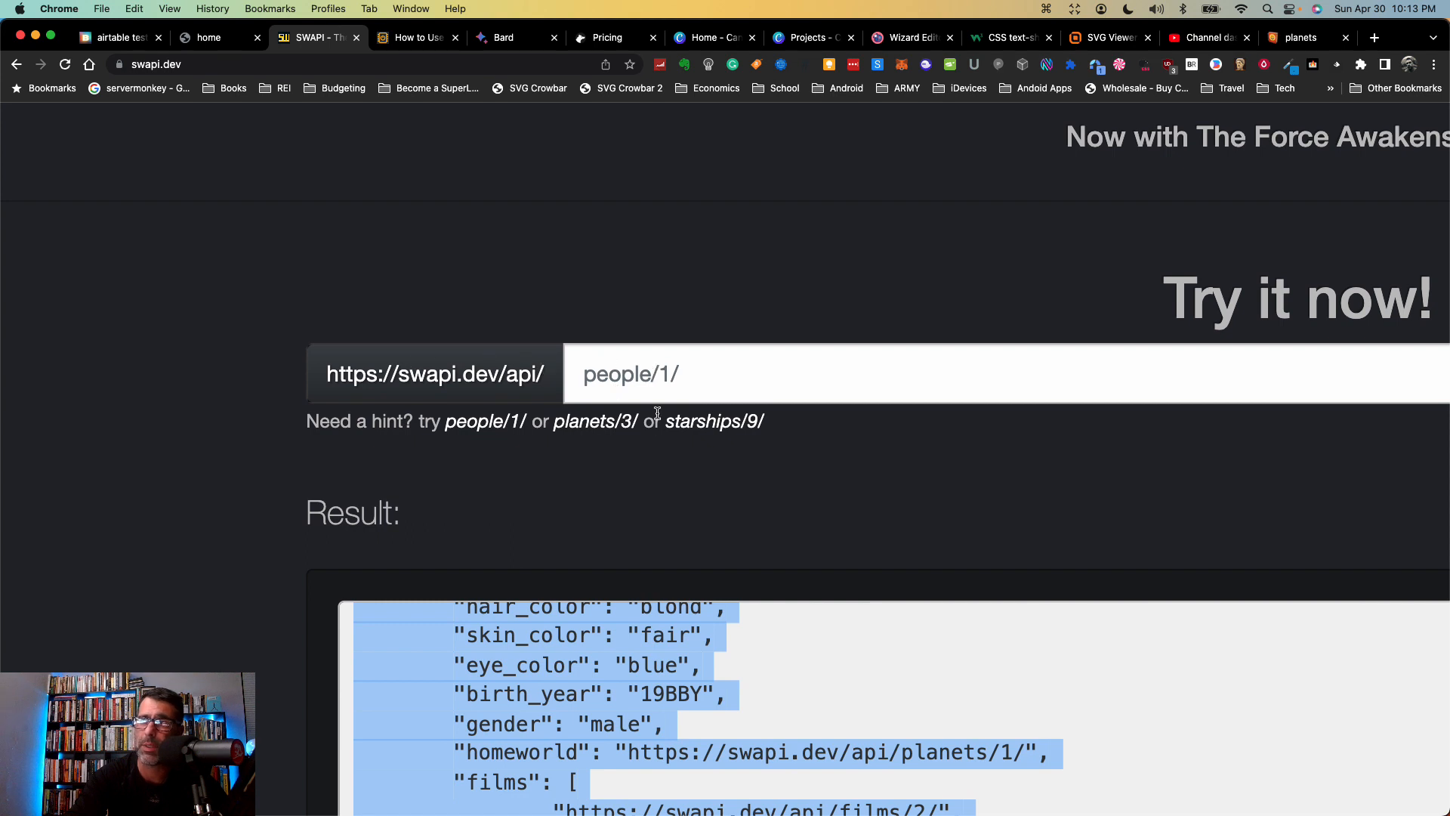
Step: Return to the Bildr studio and examine the API Call action's URL endpoint, method, headers and response variable
{"action": "left_click", "coordinate": [124, 39]}
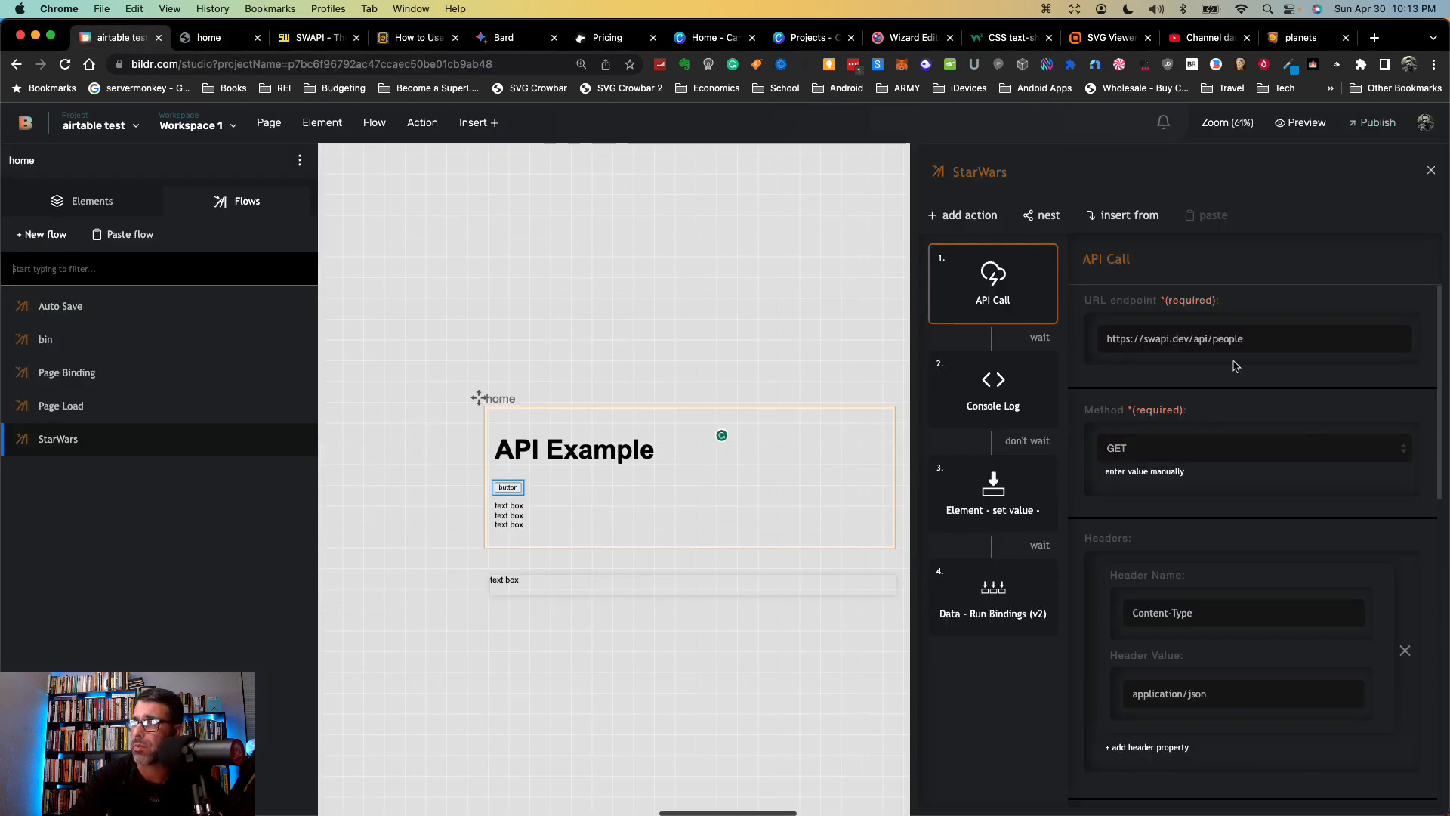
{"action": "left_click_drag", "start_coordinate": [1255, 341], "coordinate": [1095, 338]}
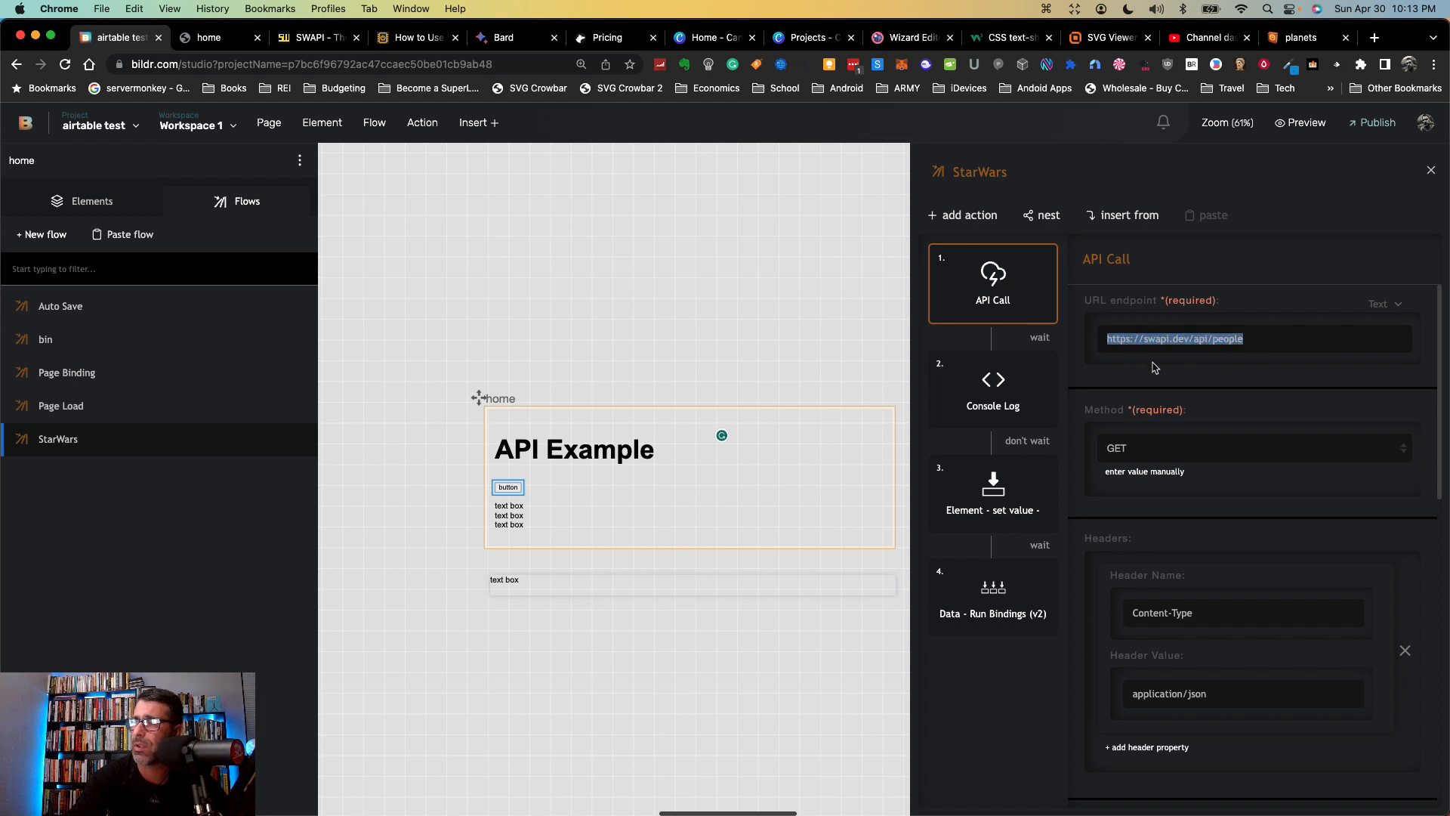
{"action": "scroll", "coordinate": [1182, 377], "scroll_direction": "up", "scroll_amount": 5}
{"action": "scroll", "coordinate": [1182, 377], "scroll_direction": "right", "scroll_amount": 2}
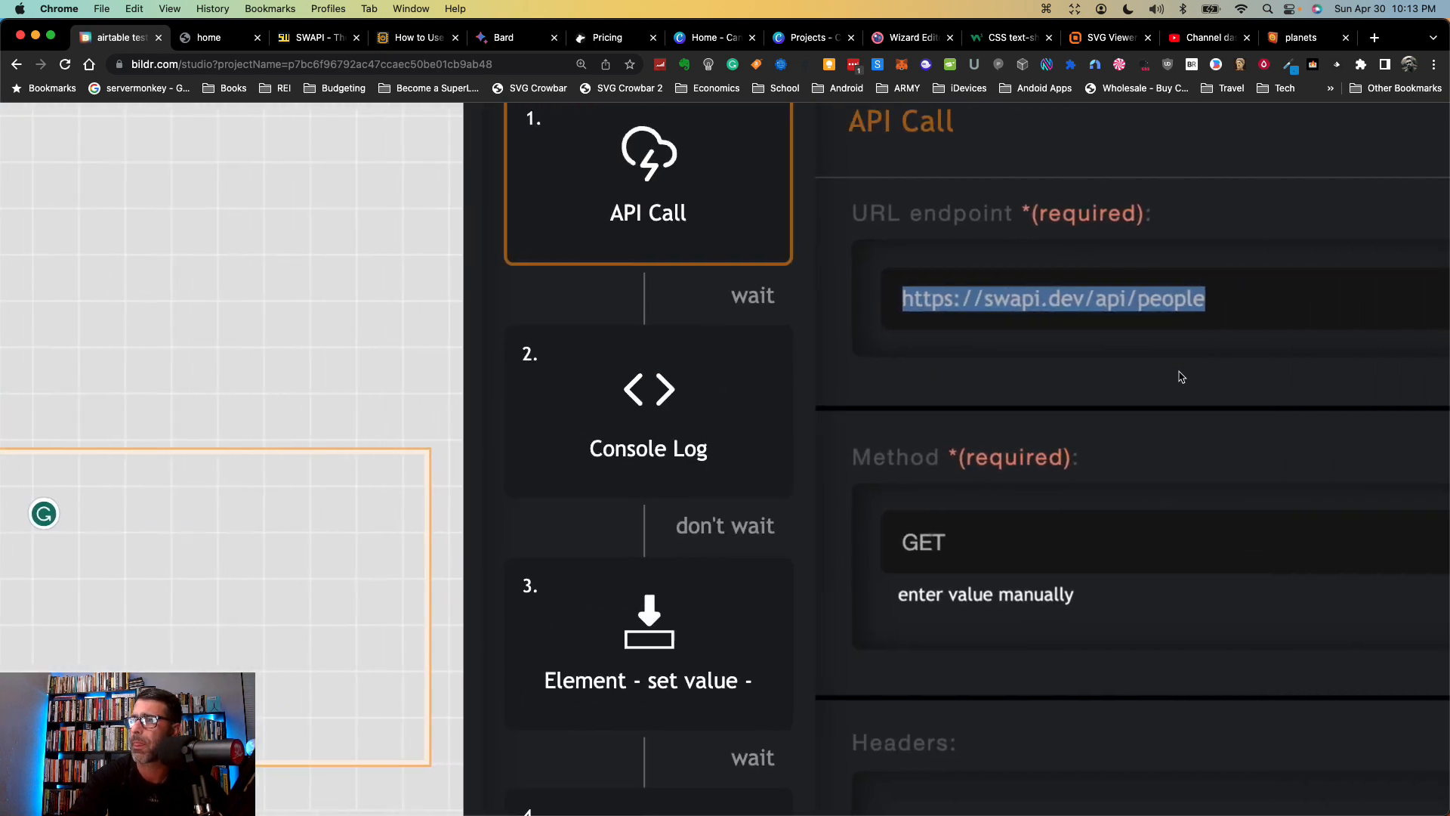
{"action": "scroll", "coordinate": [1182, 377], "scroll_direction": "right", "scroll_amount": 3}
{"action": "scroll", "coordinate": [1181, 375], "scroll_direction": "up", "scroll_amount": 3}
{"action": "scroll", "coordinate": [1179, 373], "scroll_direction": "down", "scroll_amount": 4}
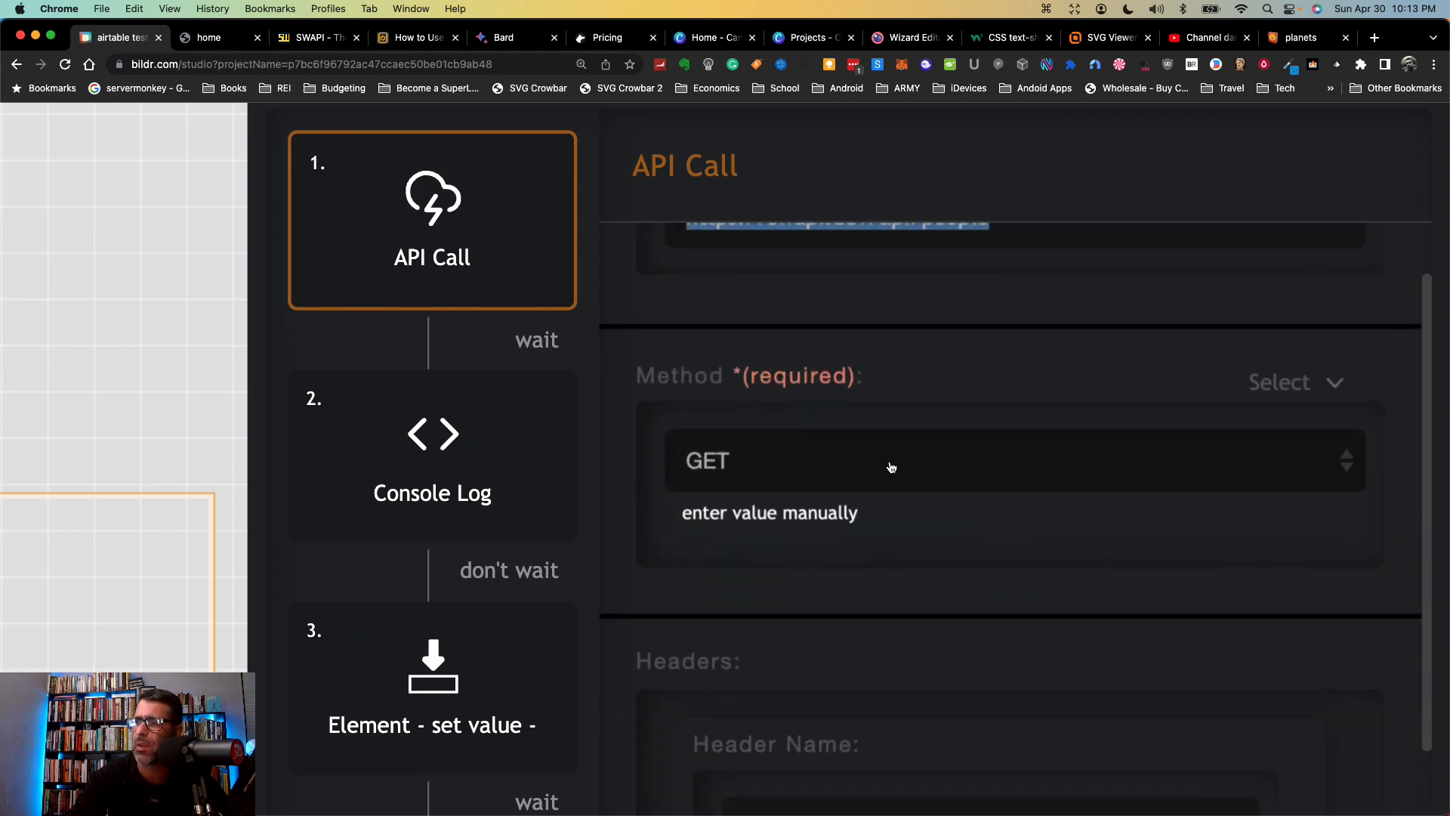
{"action": "scroll", "coordinate": [891, 467], "scroll_direction": "down", "scroll_amount": 5}
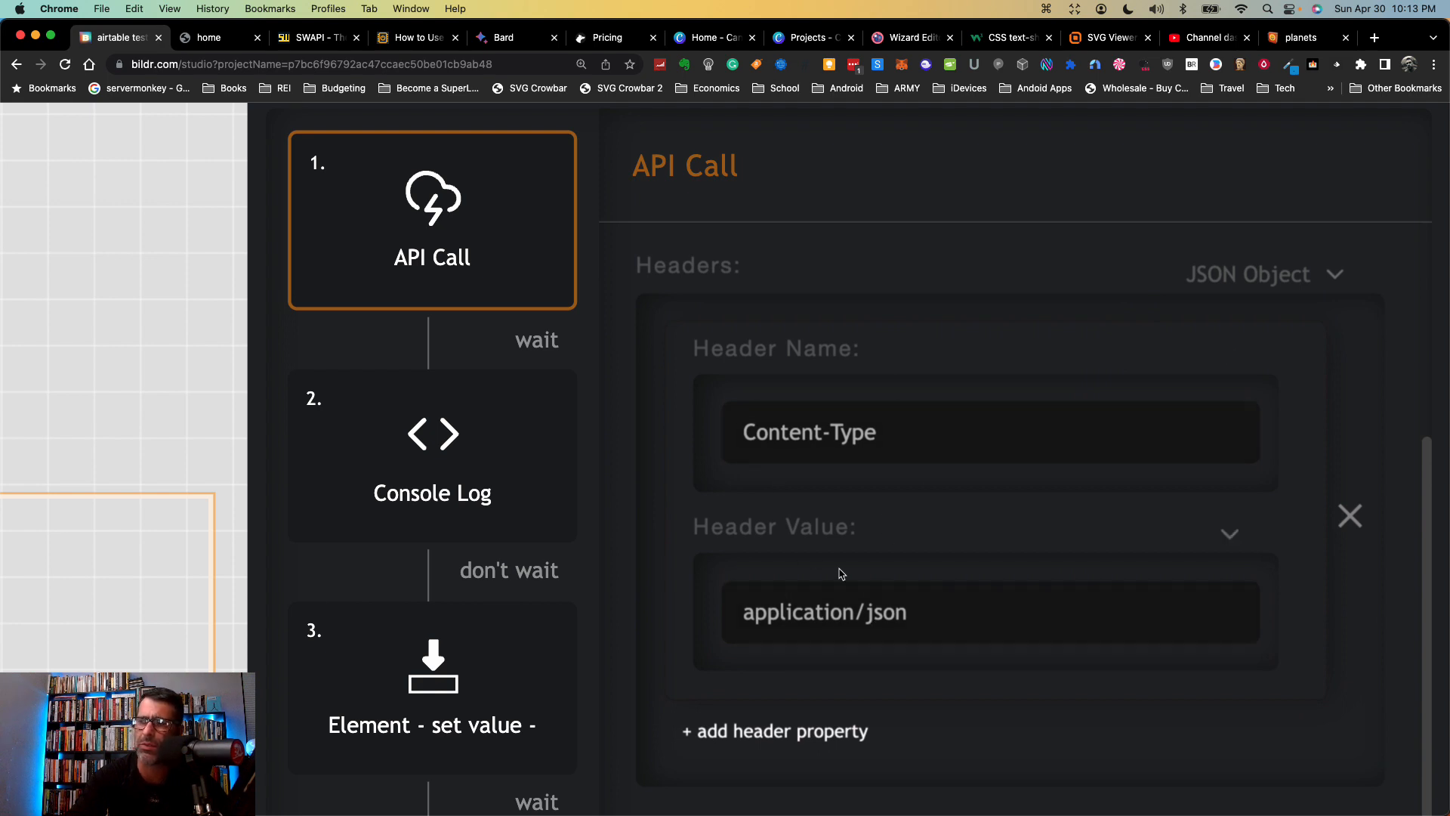
{"action": "scroll", "coordinate": [818, 588], "scroll_direction": "down", "scroll_amount": 2}
{"action": "scroll", "coordinate": [818, 588], "scroll_direction": "down", "scroll_amount": 2}
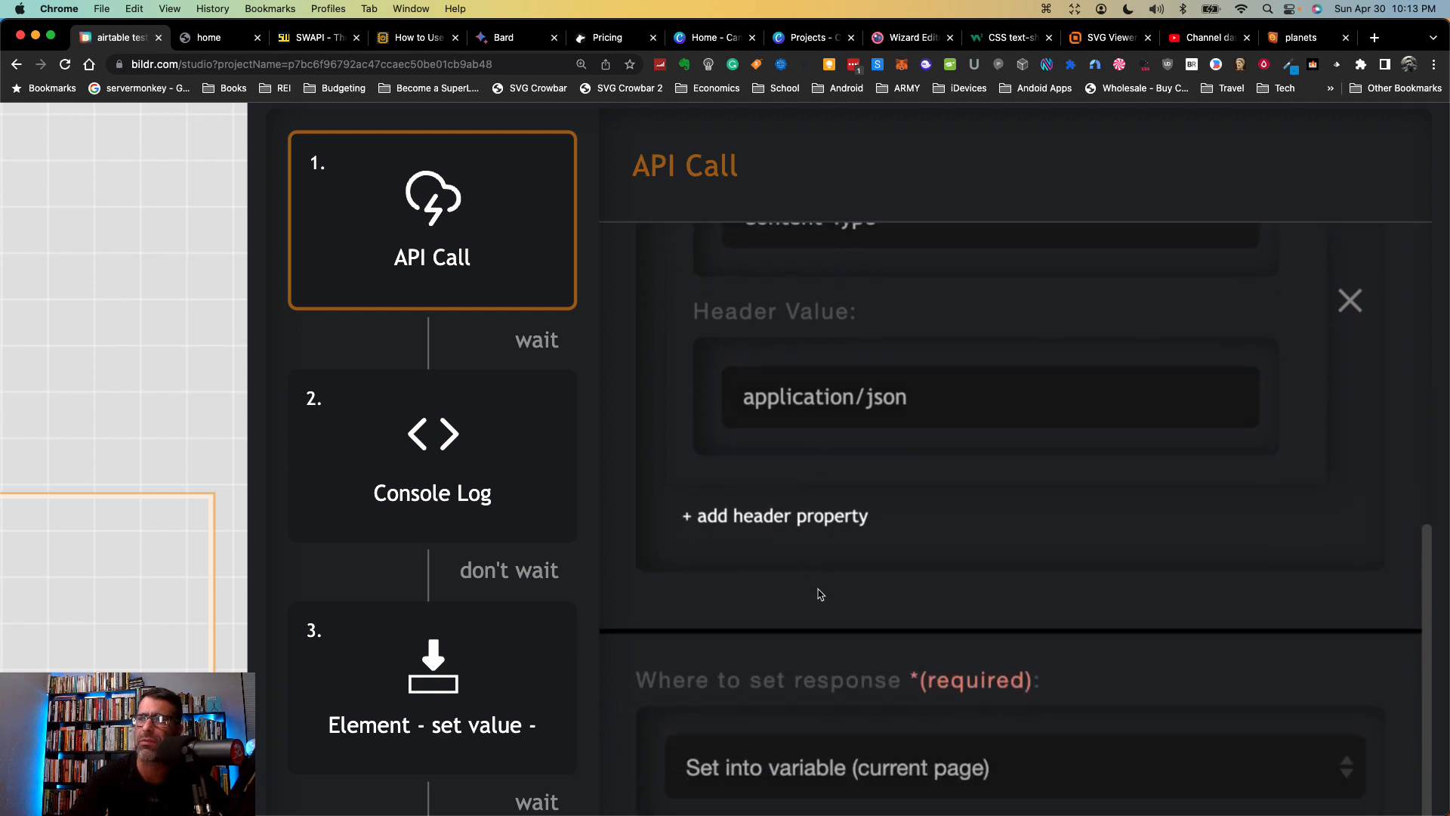
{"action": "scroll", "coordinate": [821, 594], "scroll_direction": "down", "scroll_amount": 3}
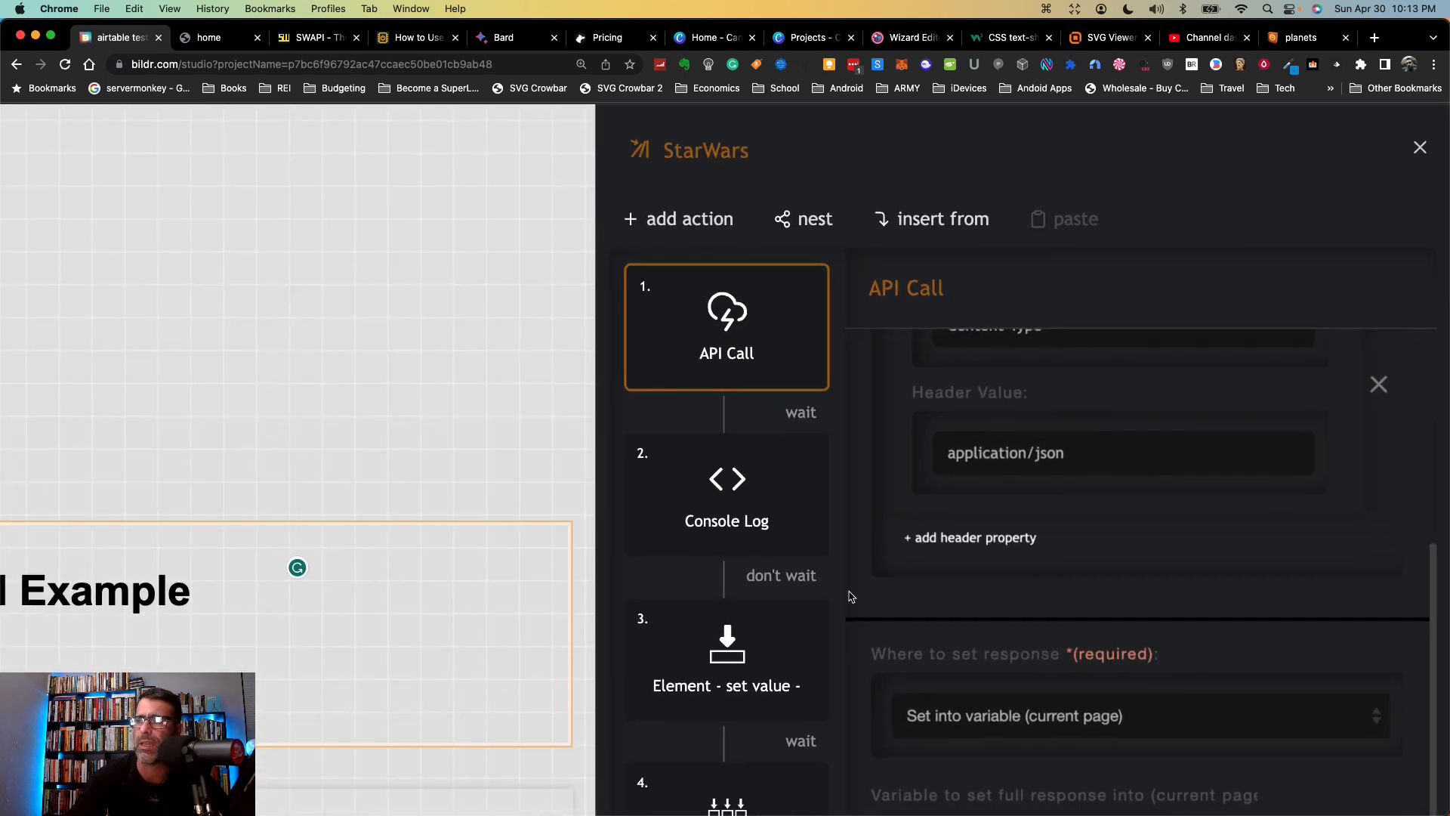
{"action": "scroll", "coordinate": [1030, 557], "scroll_direction": "down", "scroll_amount": 1}
{"action": "scroll", "coordinate": [1031, 558], "scroll_direction": "down", "scroll_amount": 2}
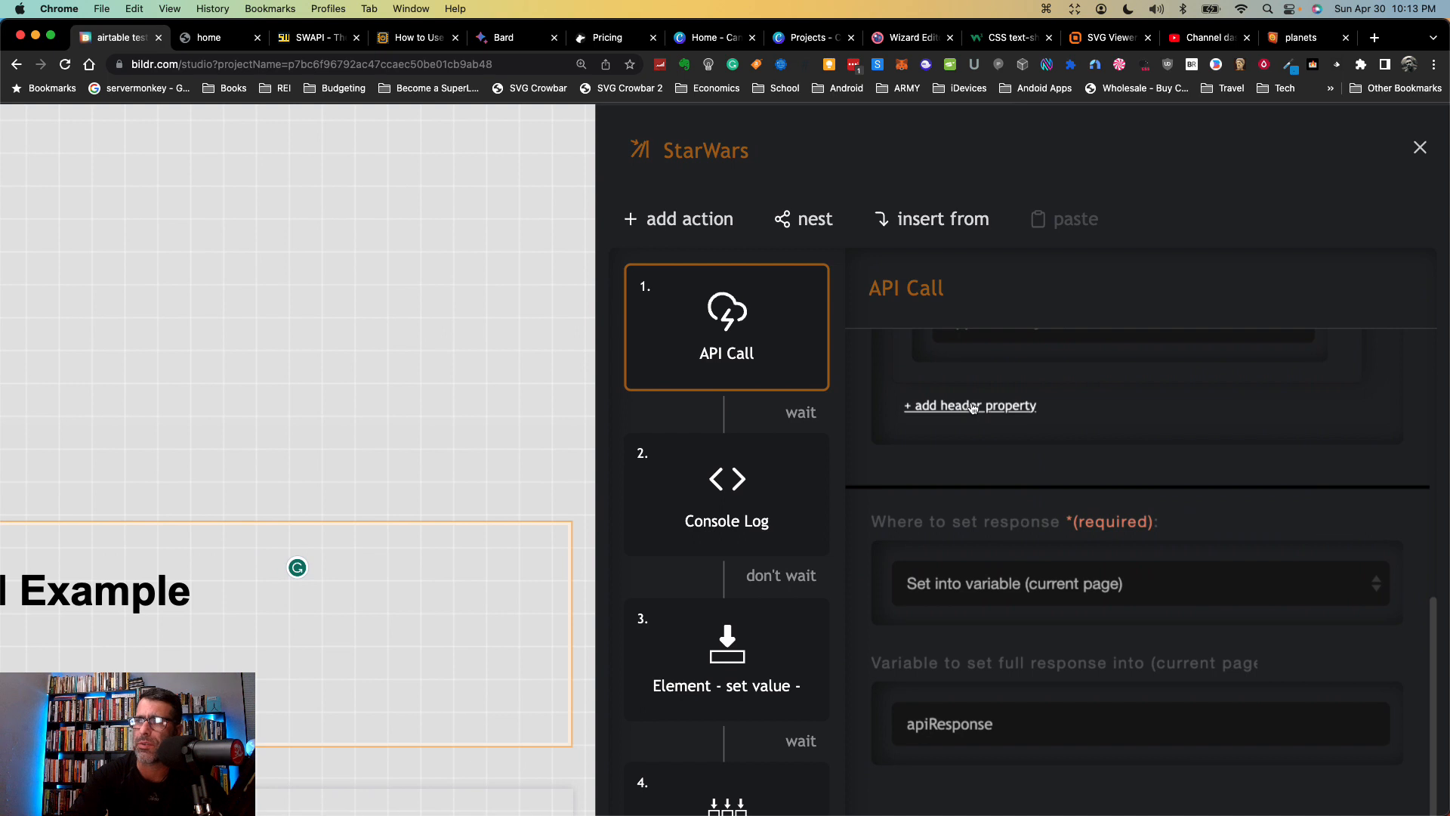
Step: Add a second header property to the API Call action and name it Authorization
{"action": "left_click", "coordinate": [985, 408]}
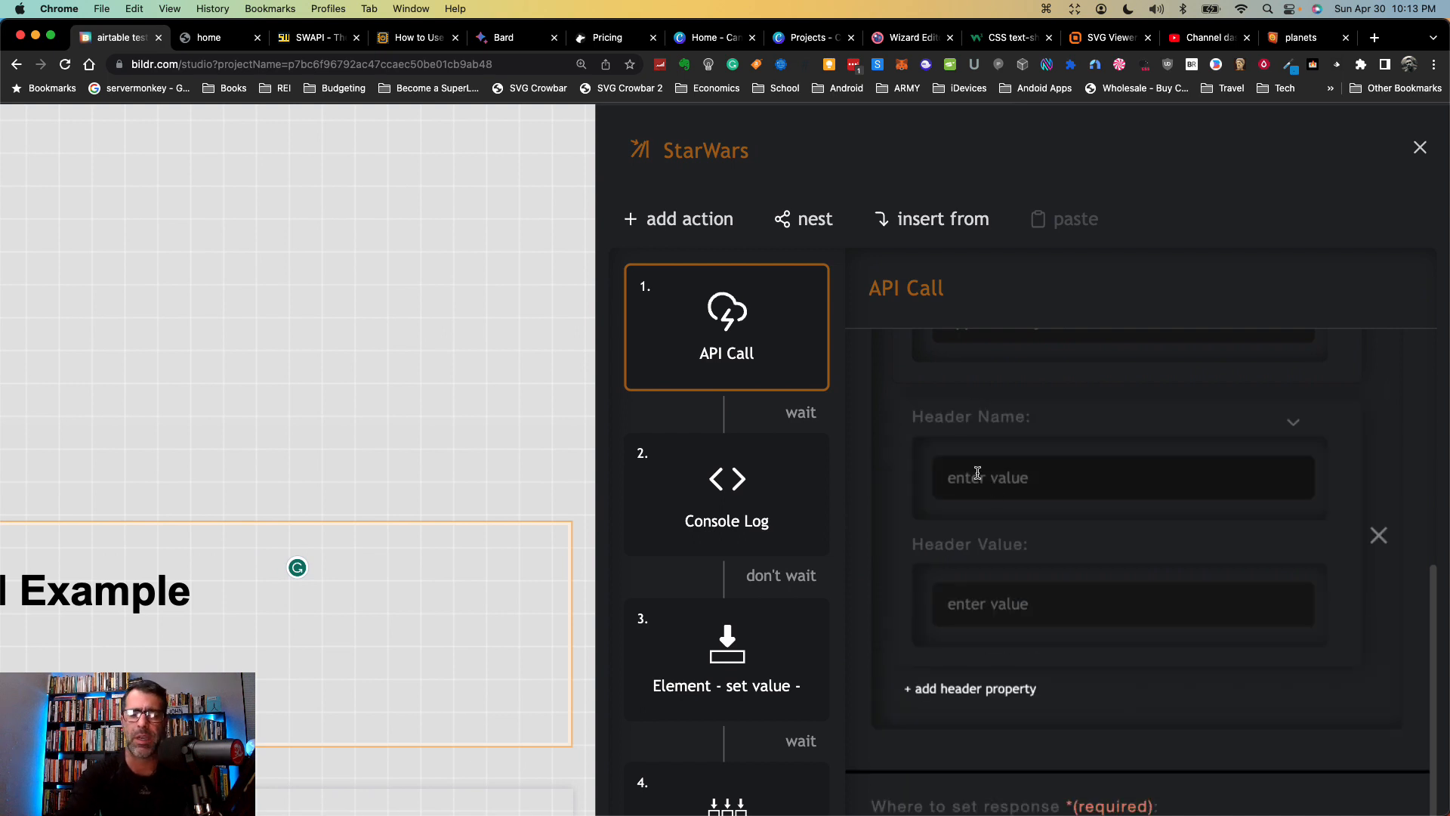
{"action": "type", "text": "Aut"}
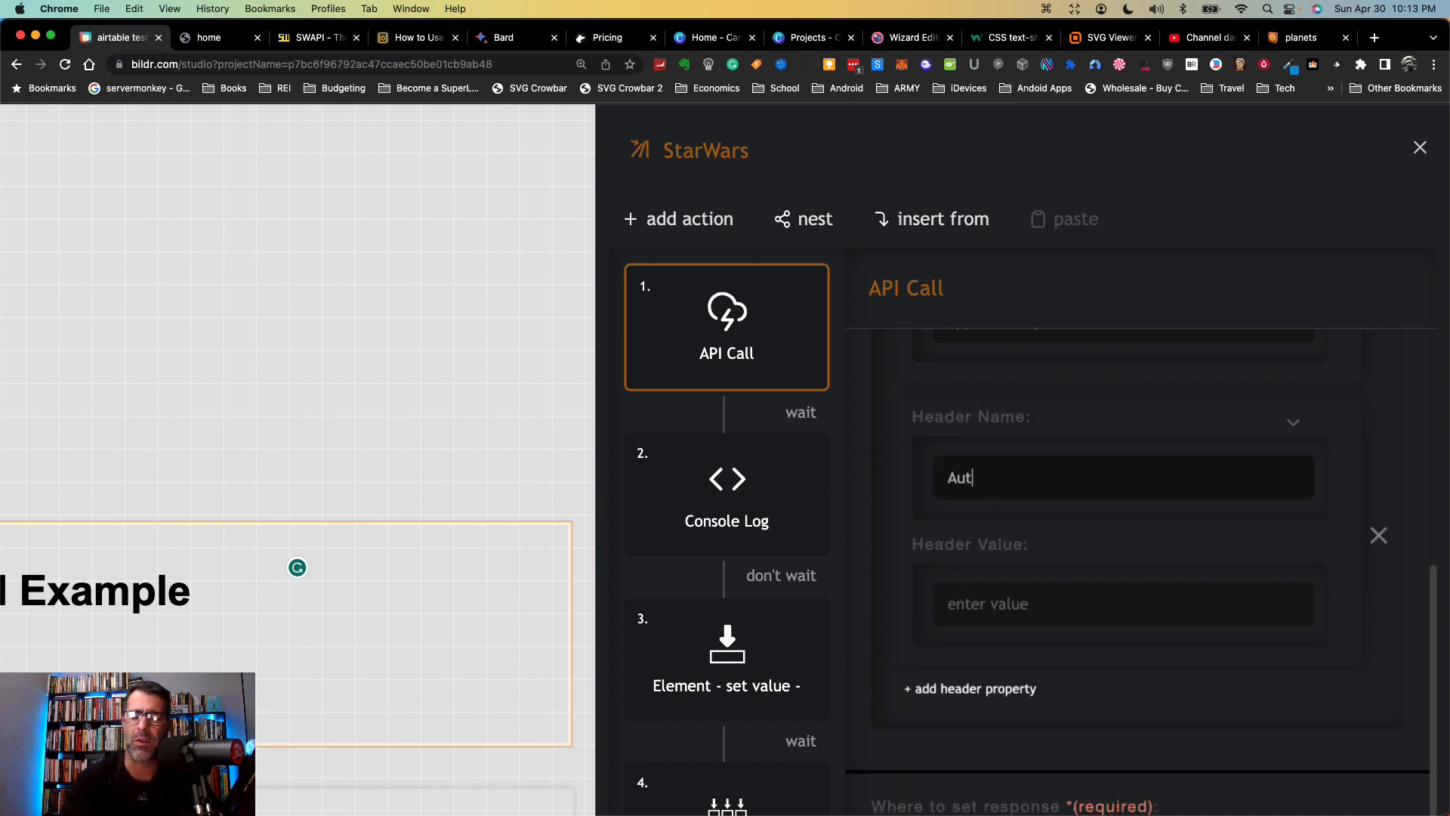
{"action": "type", "text": "horization"}
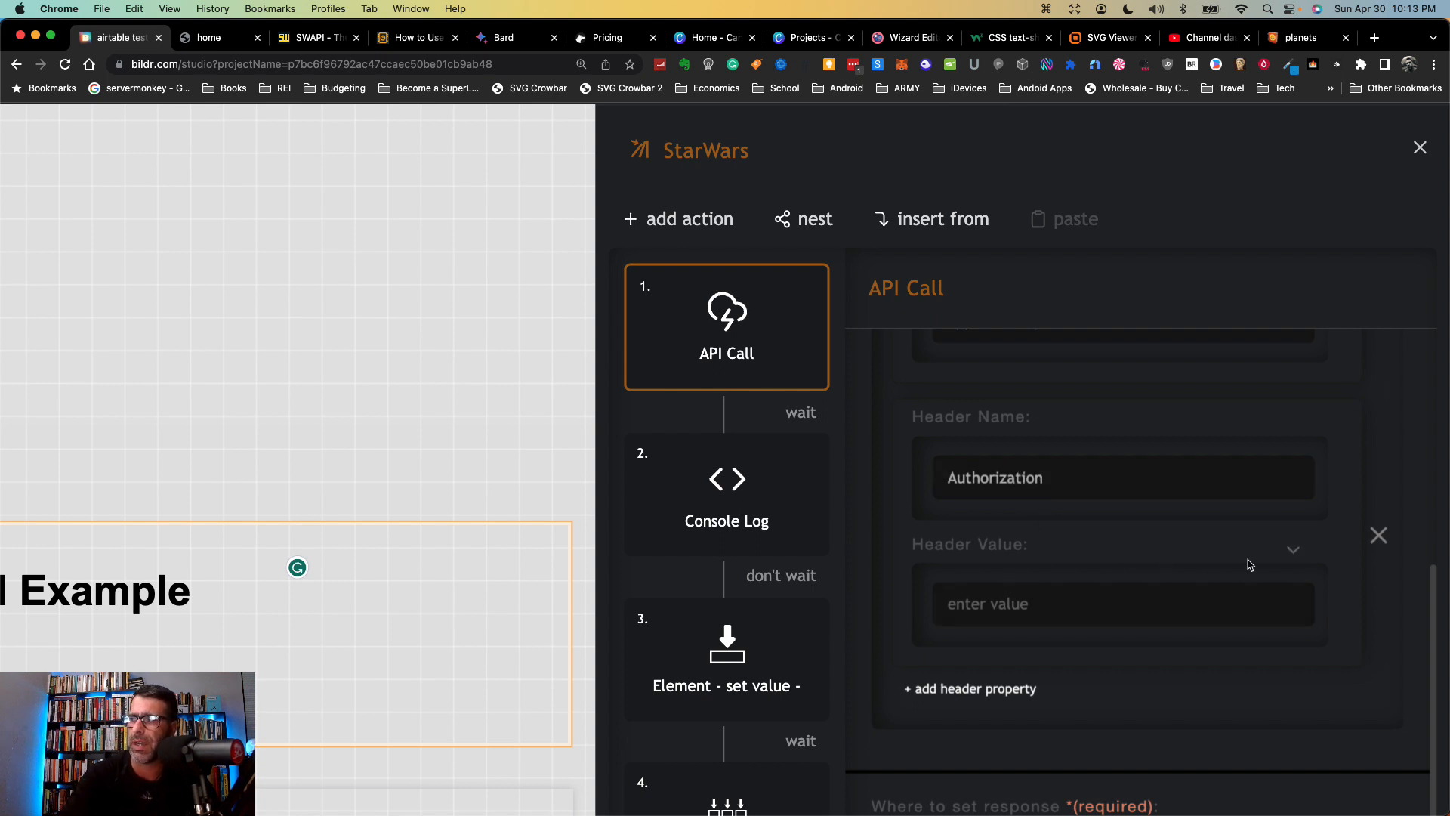
Step: Change the input type of the Authorization header's value to Concatenate
{"action": "left_click", "coordinate": [1292, 550]}
{"action": "scroll", "coordinate": [1195, 665], "scroll_direction": "down", "scroll_amount": 10}
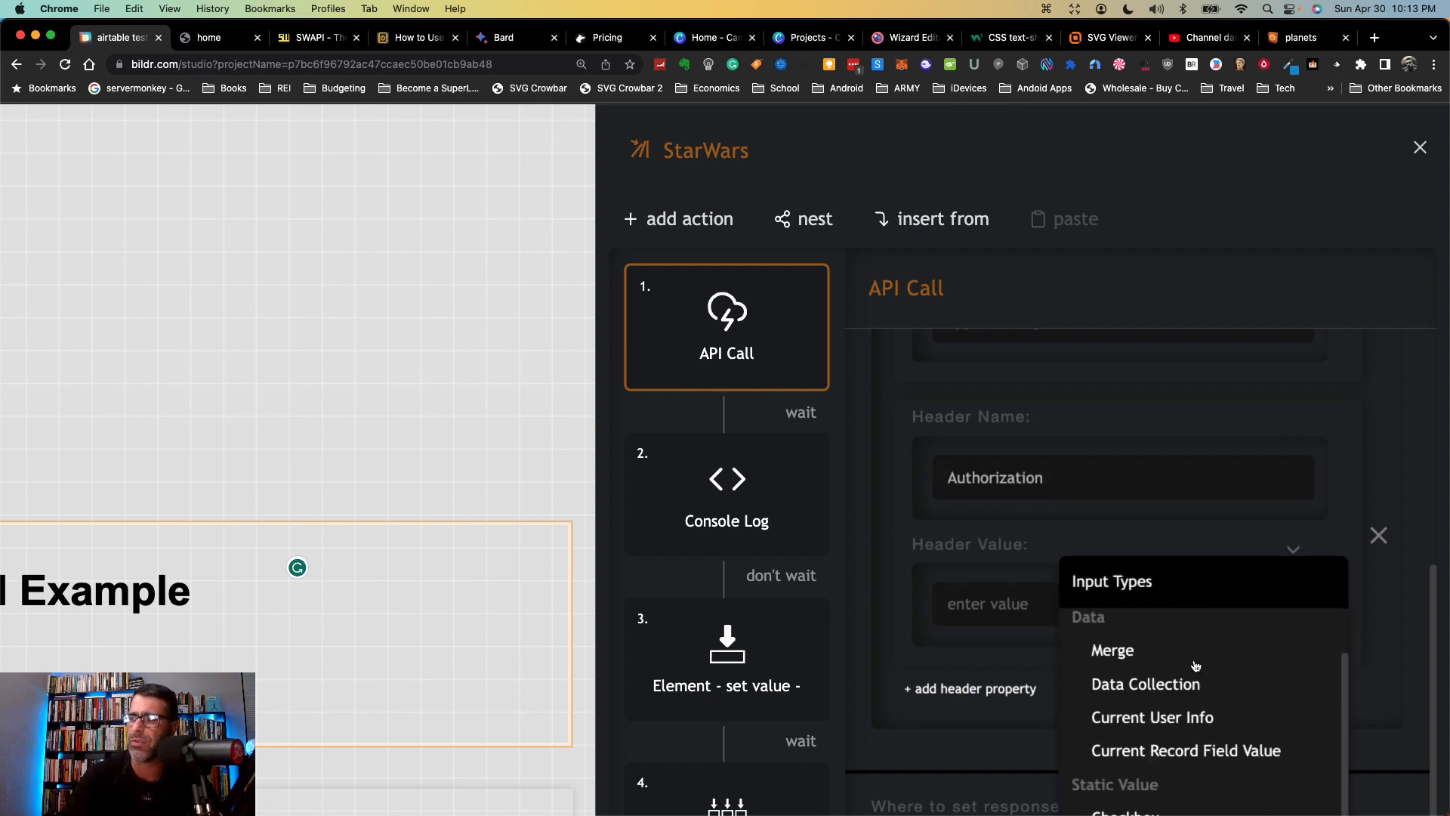
{"action": "scroll", "coordinate": [1196, 665], "scroll_direction": "down", "scroll_amount": 6}
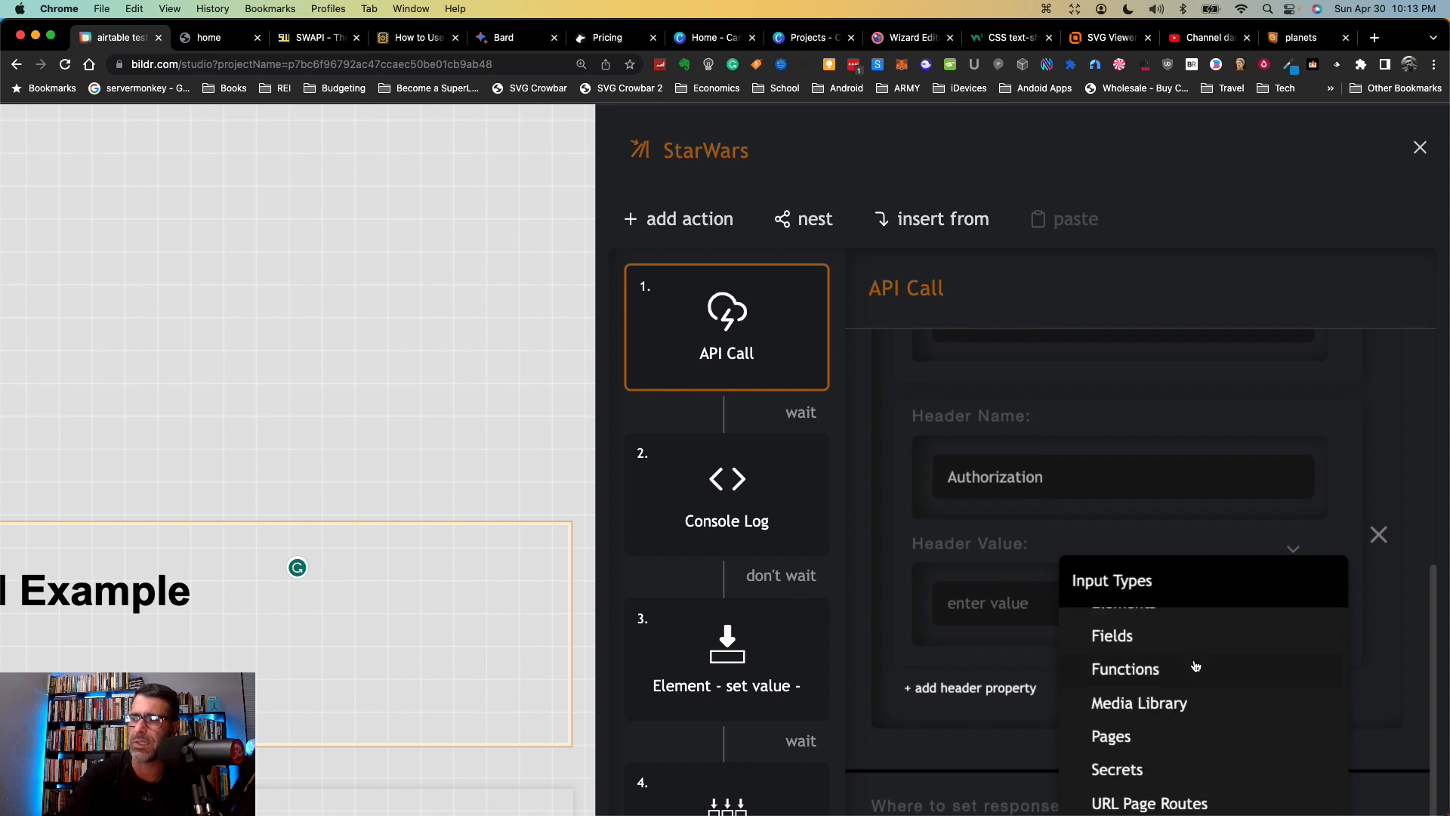
{"action": "left_click", "coordinate": [1167, 678]}
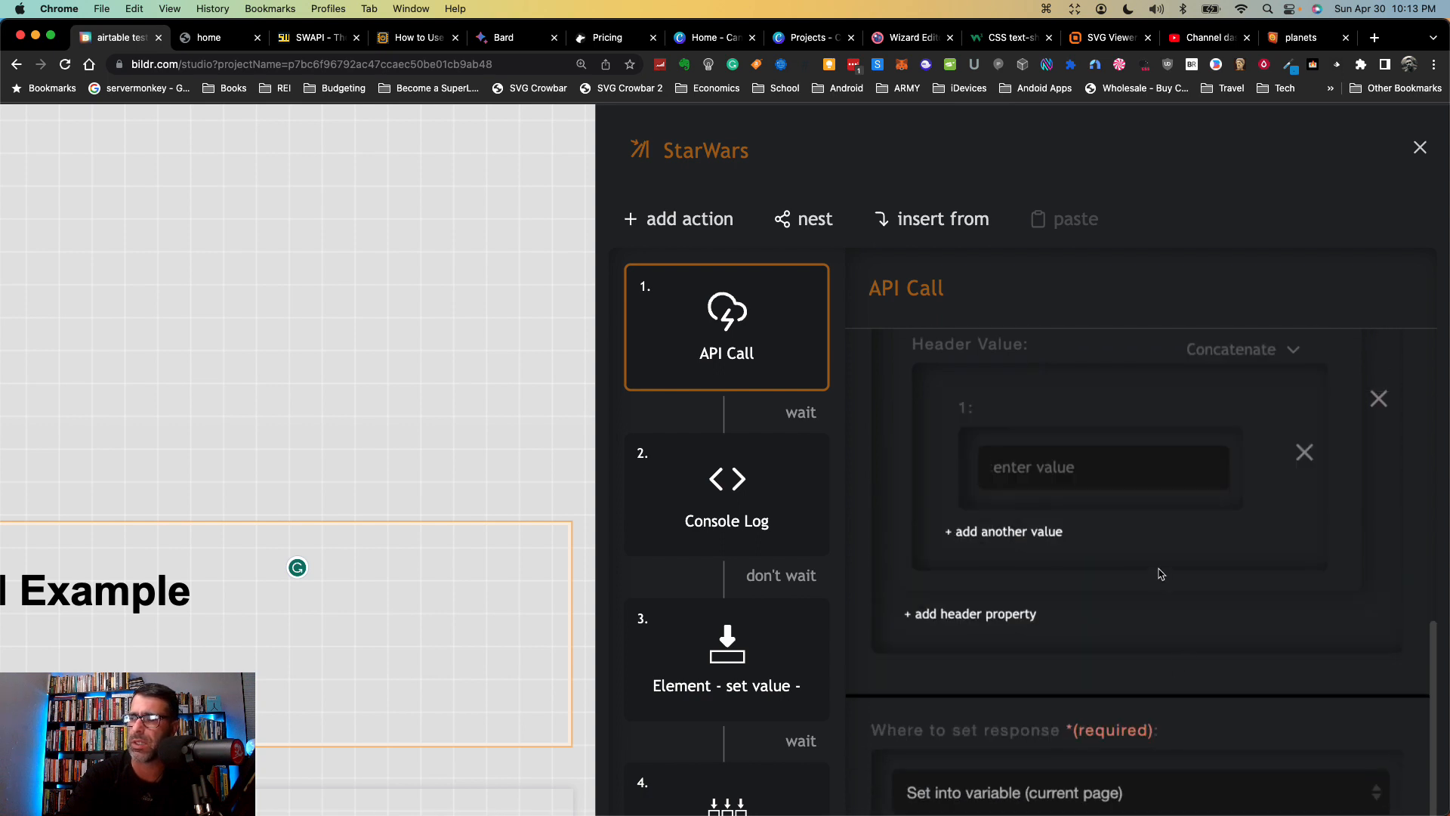
{"action": "scroll", "coordinate": [1162, 574], "scroll_direction": "up", "scroll_amount": 3}
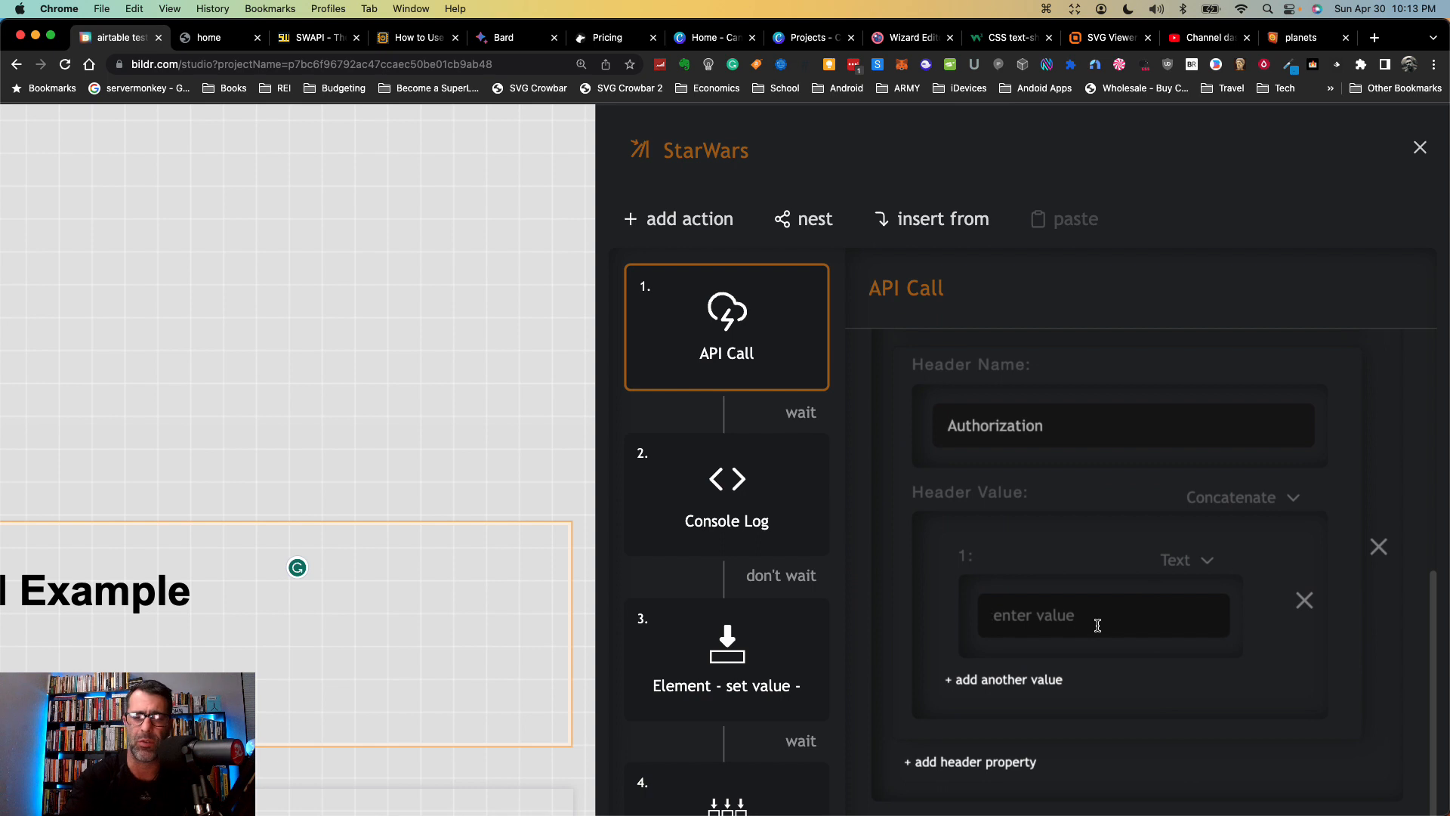
Step: Enter Bearer as the Authorization header's first concatenated value and add a second value
{"action": "type", "text": "Bearer"}
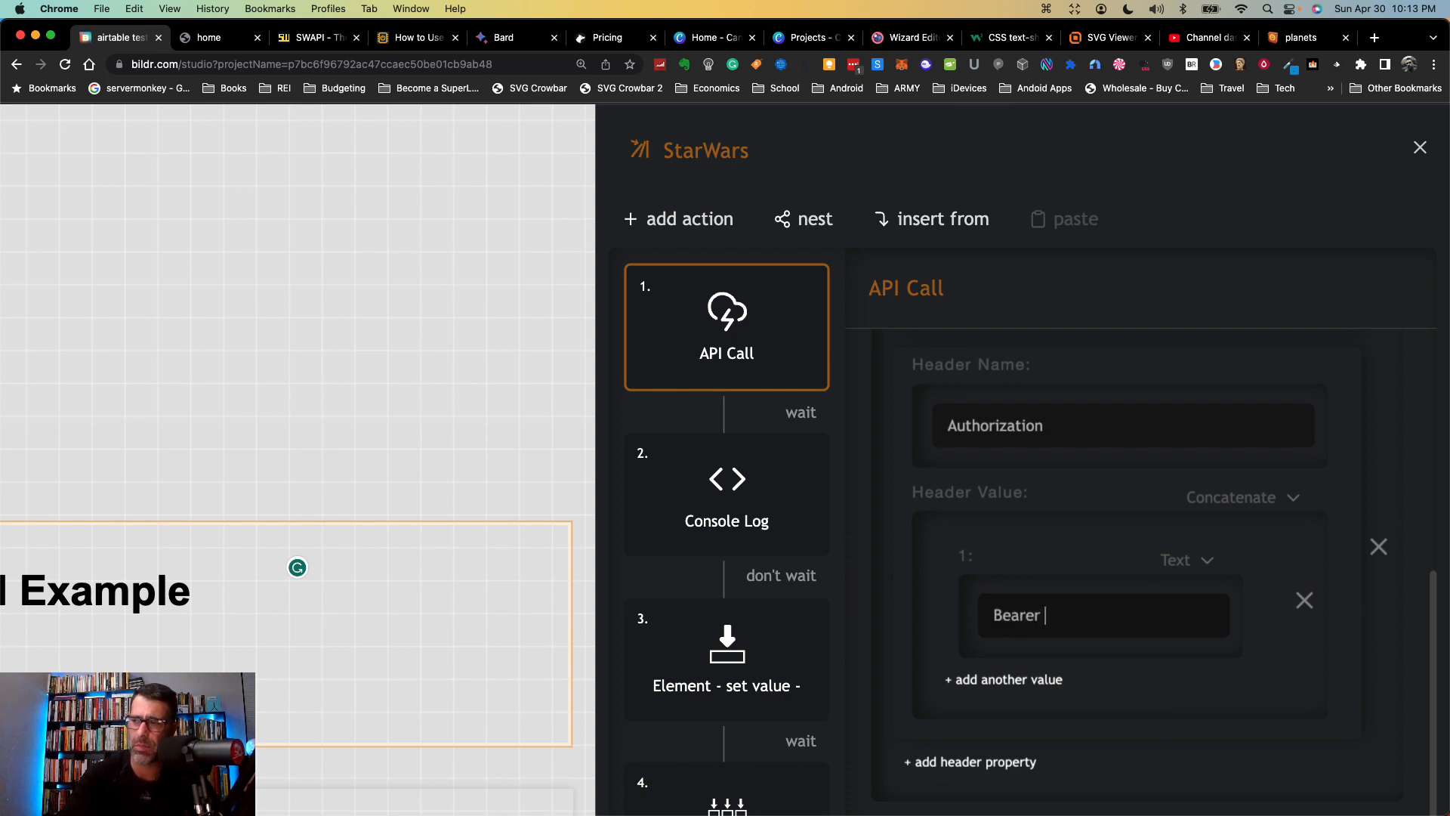
{"action": "left_click", "coordinate": [1005, 679]}
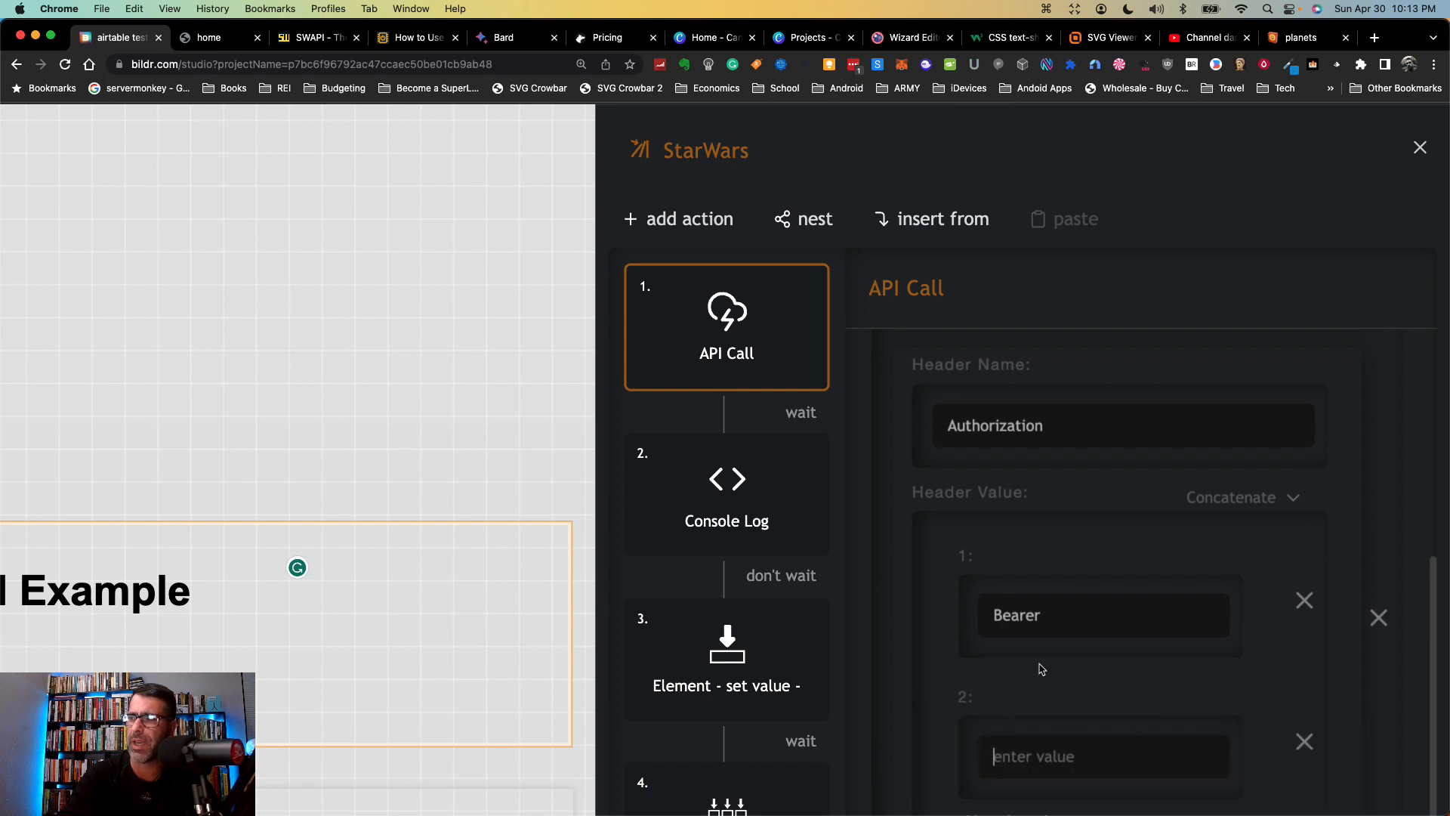
Step: Change the second concatenated value's input type to Secrets and view the project secrets it offers without selecting one
{"action": "scroll", "coordinate": [1045, 692], "scroll_direction": "down", "scroll_amount": 3}
{"action": "left_click", "coordinate": [1202, 540]}
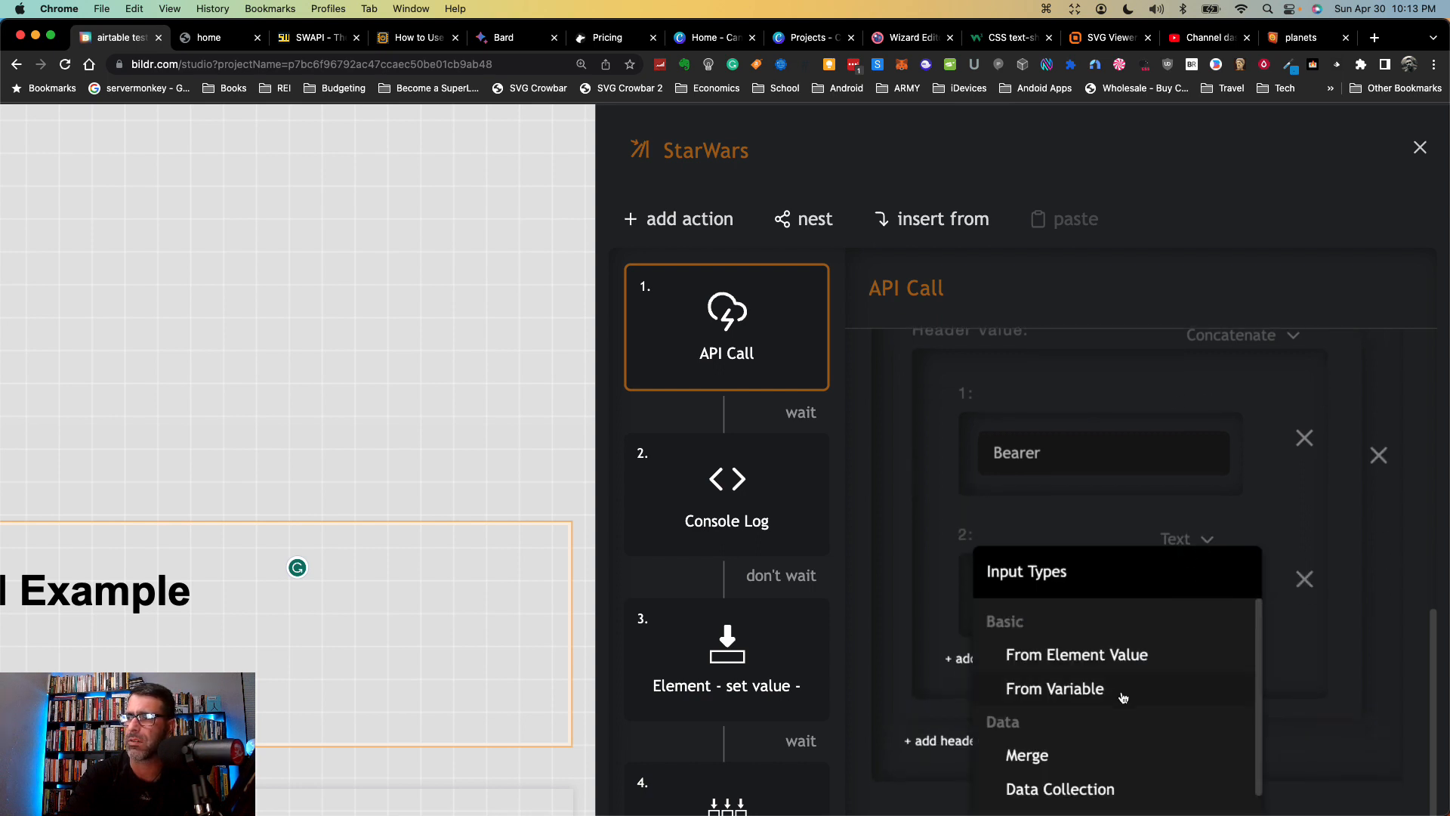
{"action": "scroll", "coordinate": [1122, 691], "scroll_direction": "down", "scroll_amount": 10}
{"action": "scroll", "coordinate": [1122, 697], "scroll_direction": "down", "scroll_amount": 5}
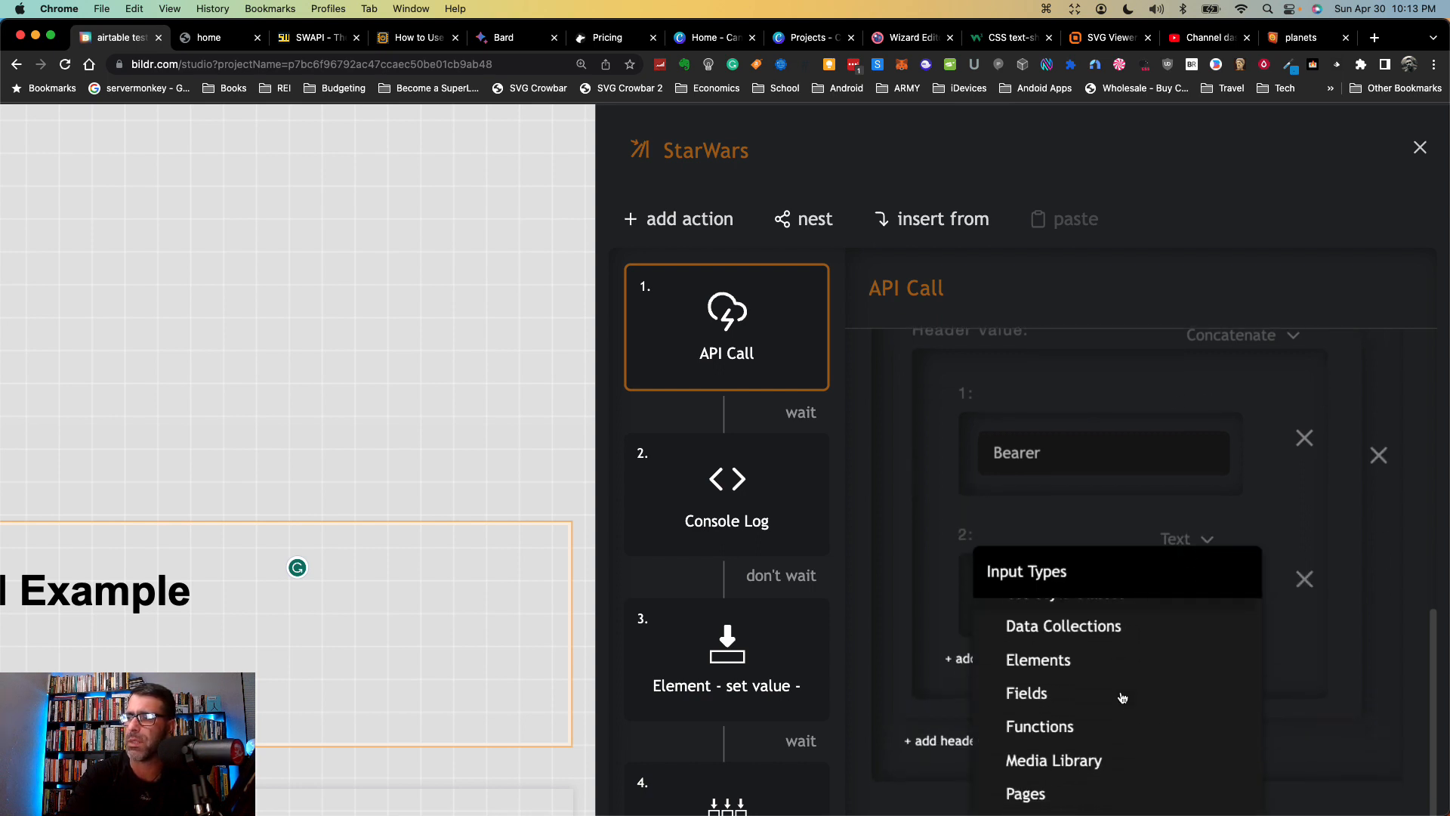
{"action": "left_click", "coordinate": [1080, 691]}
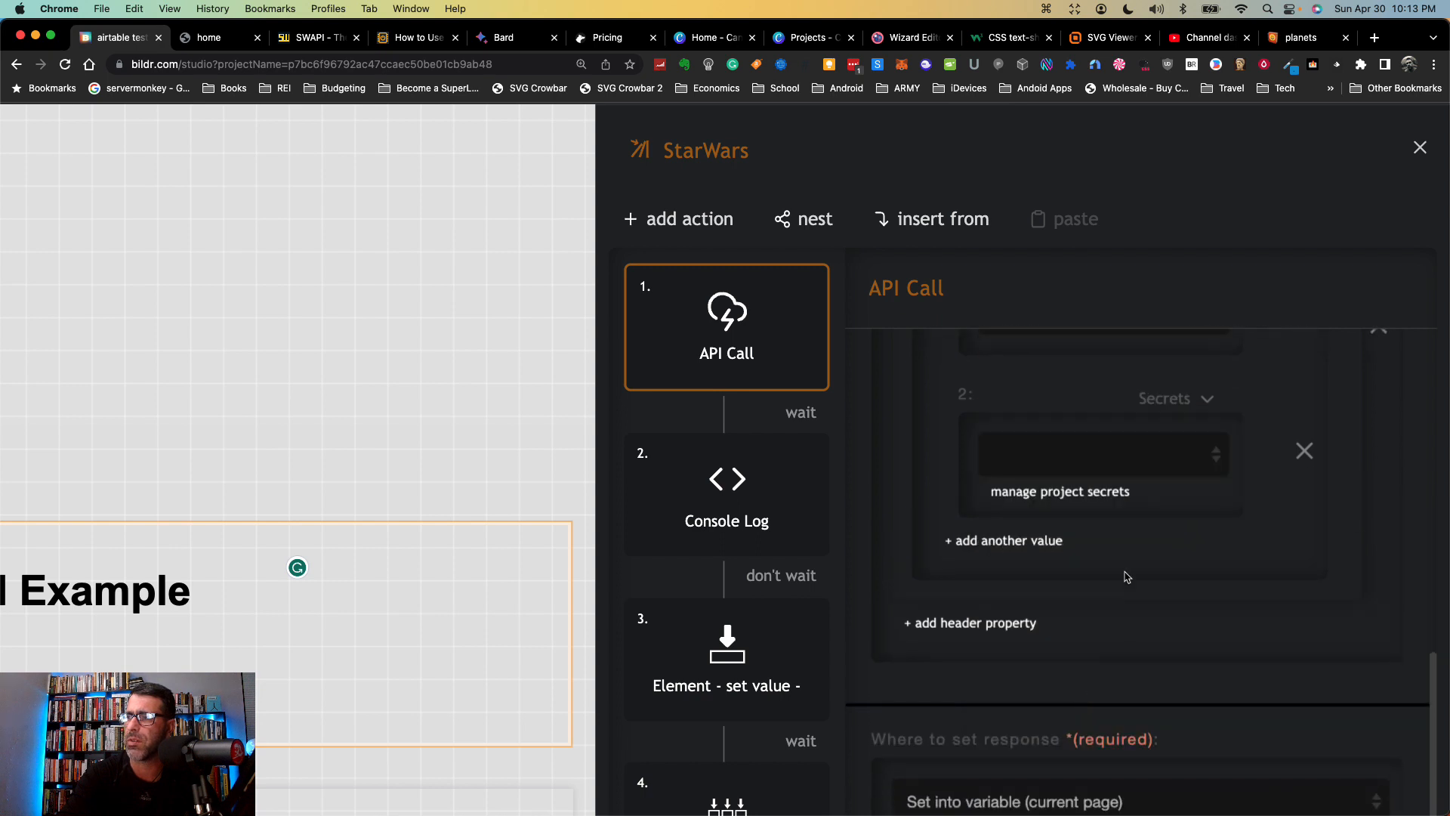
{"action": "scroll", "coordinate": [1126, 529], "scroll_direction": "up", "scroll_amount": 3}
{"action": "left_click", "coordinate": [1087, 602]}
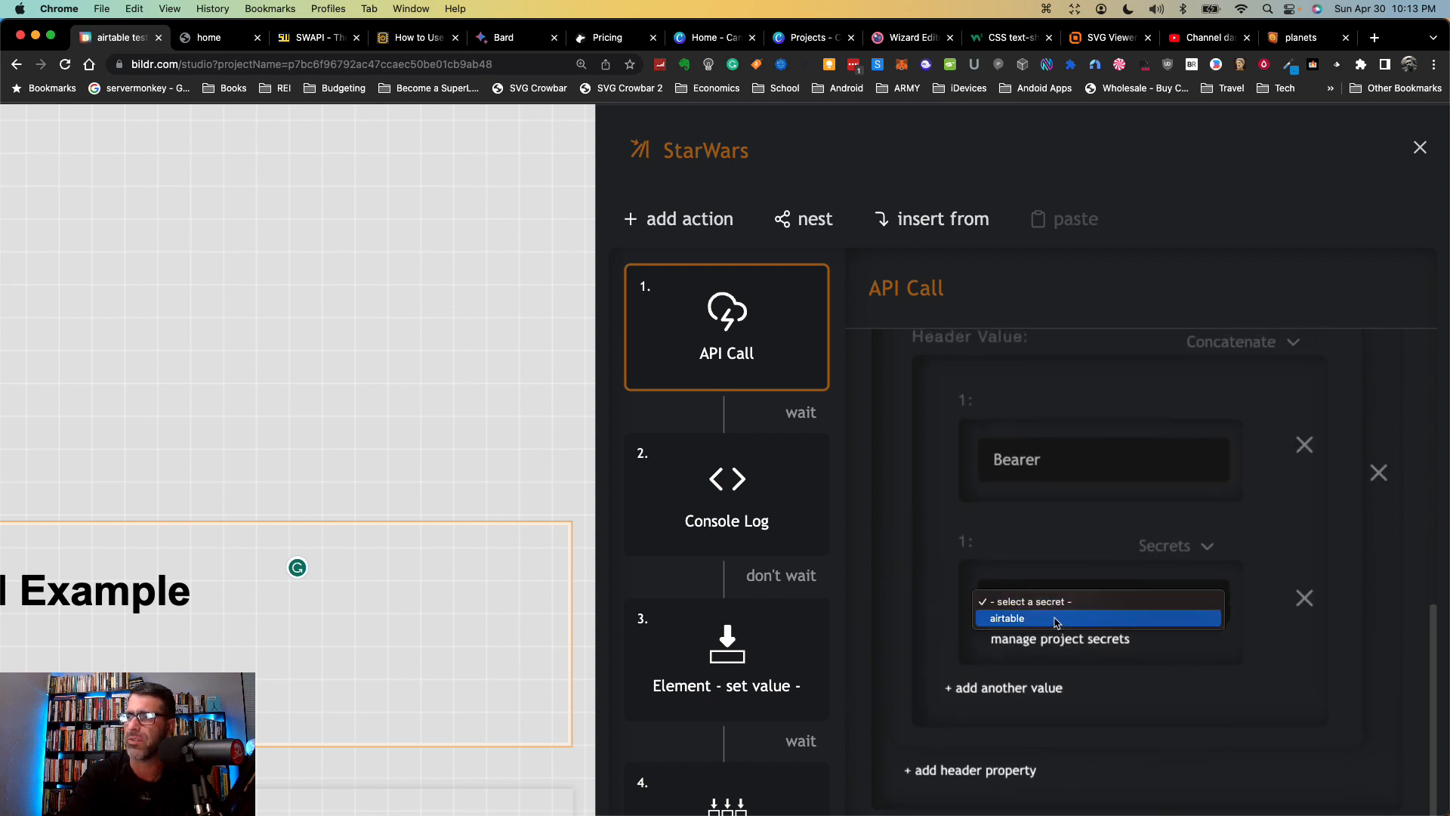
{"action": "left_click", "coordinate": [1267, 559]}
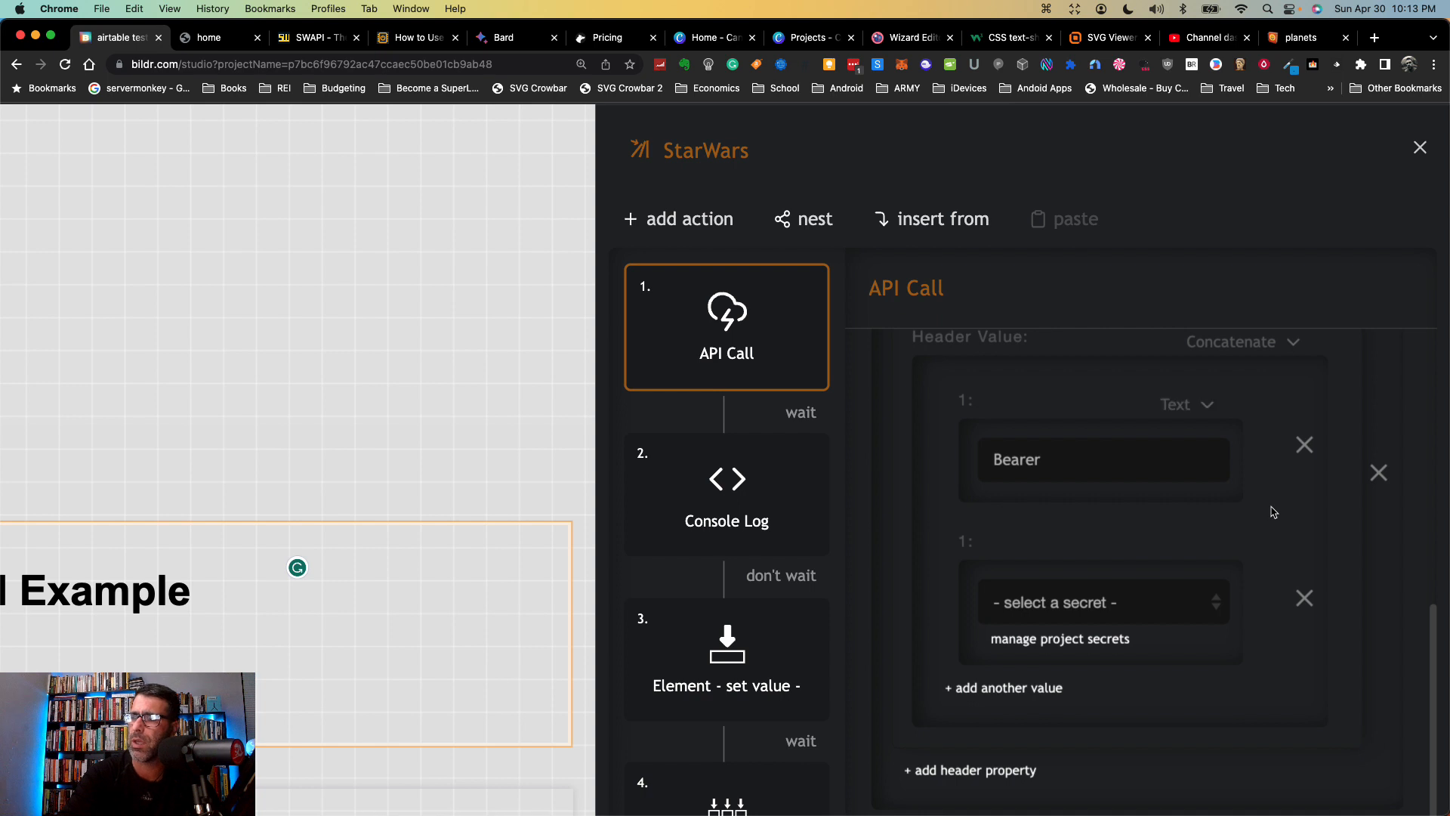
Step: Delete the Authorization header property from the API Call action
{"action": "scroll", "coordinate": [1273, 511], "scroll_direction": "up", "scroll_amount": 2}
{"action": "scroll", "coordinate": [1274, 511], "scroll_direction": "down", "scroll_amount": 3}
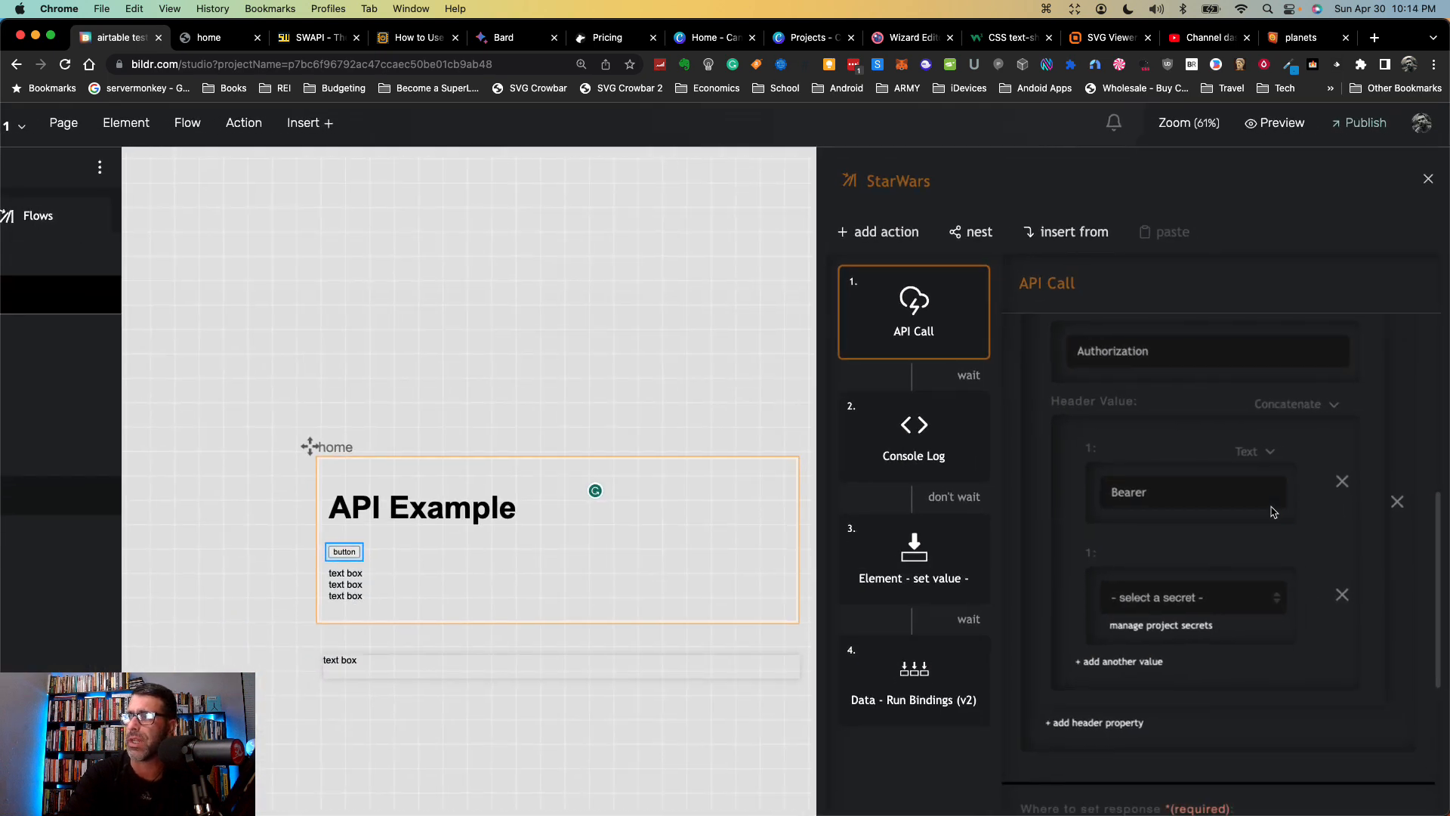
{"action": "scroll", "coordinate": [1277, 510], "scroll_direction": "up", "scroll_amount": 2}
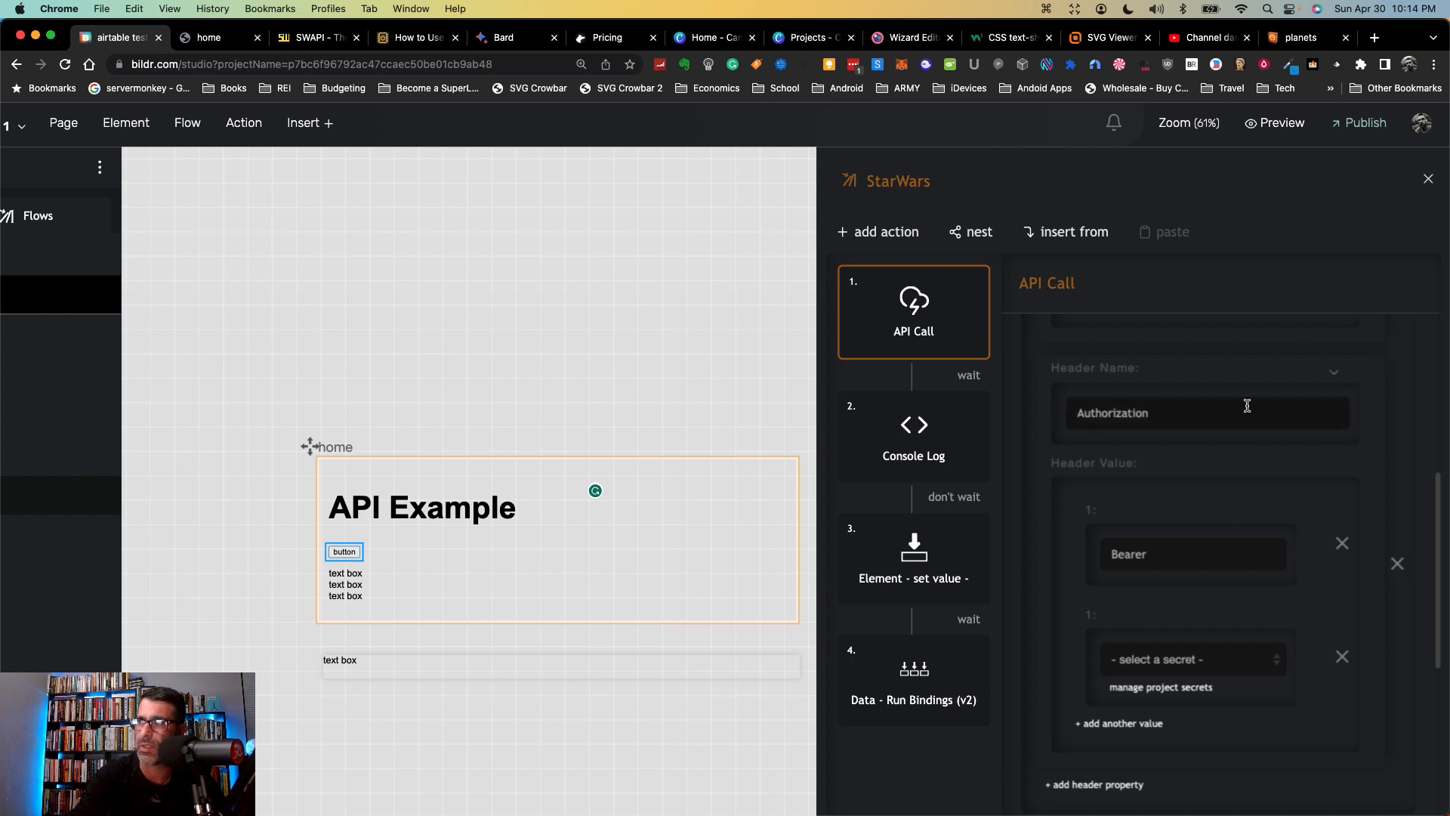
{"action": "left_click", "coordinate": [1397, 565]}
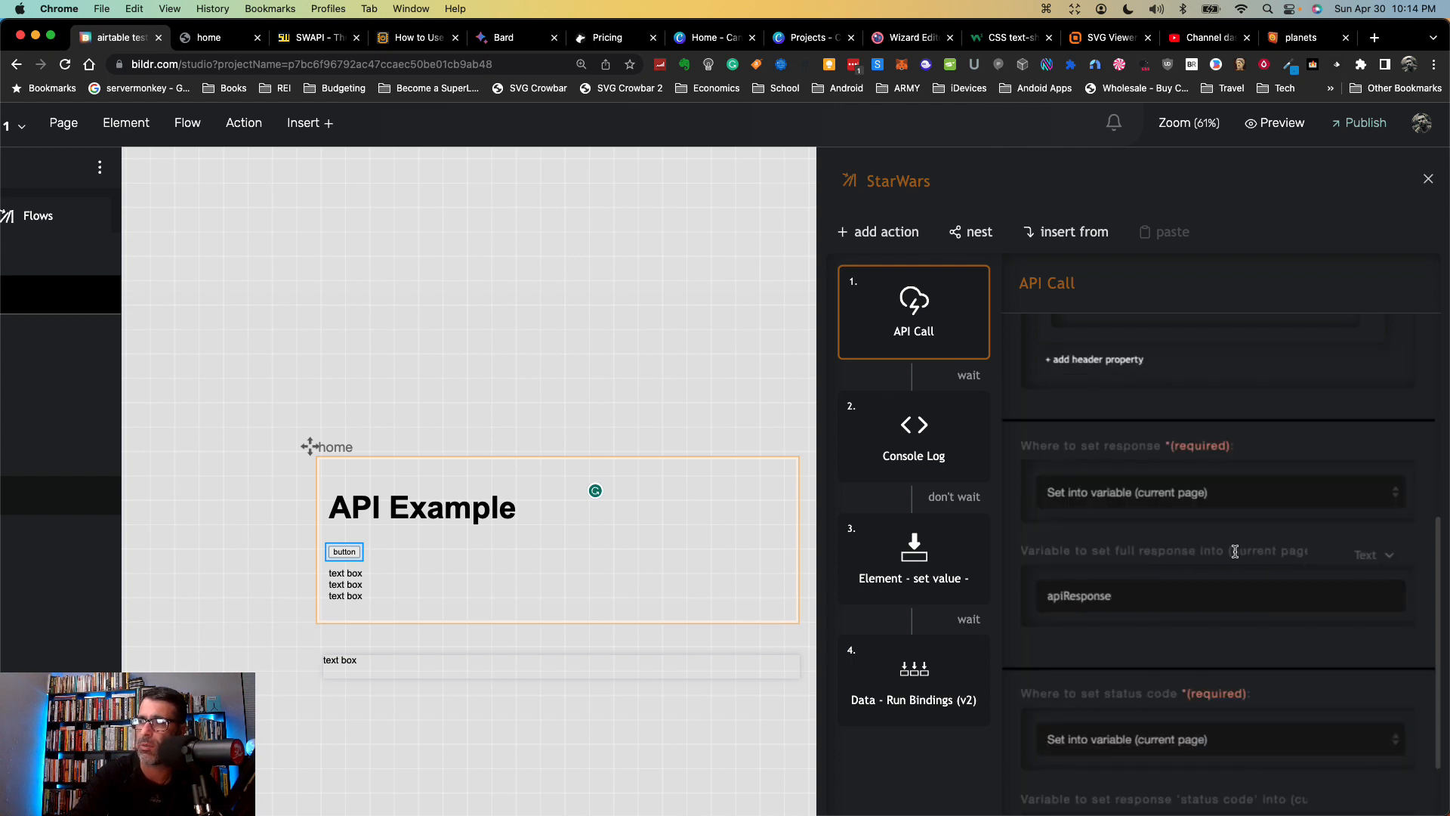
Step: Examine the API Call action's remaining header, the options for where to set the response, and the response and status code variables
{"action": "scroll", "coordinate": [1235, 551], "scroll_direction": "up", "scroll_amount": 5}
{"action": "scroll", "coordinate": [1133, 468], "scroll_direction": "down", "scroll_amount": 3}
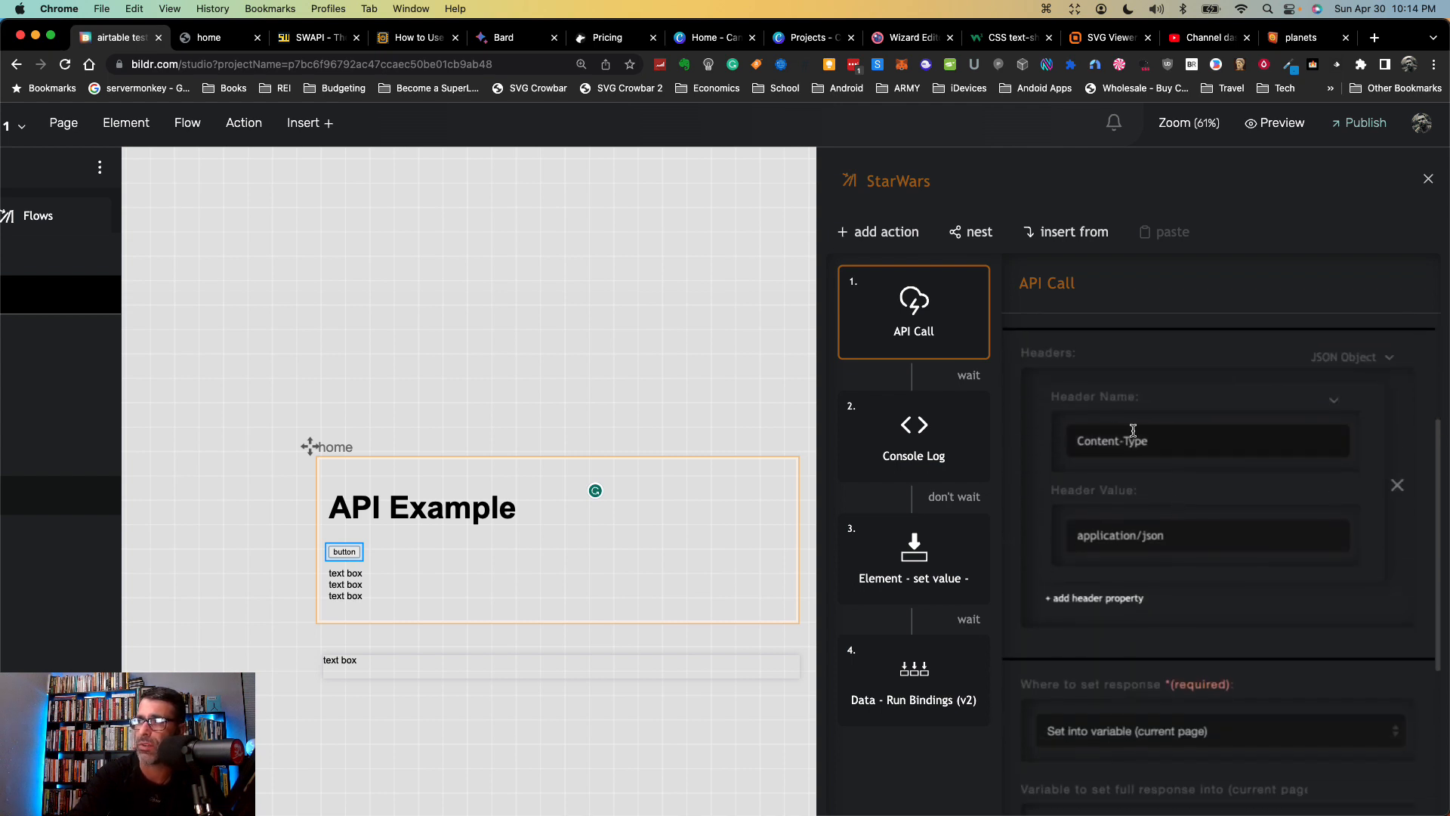
{"action": "scroll", "coordinate": [1133, 544], "scroll_direction": "down", "scroll_amount": 3}
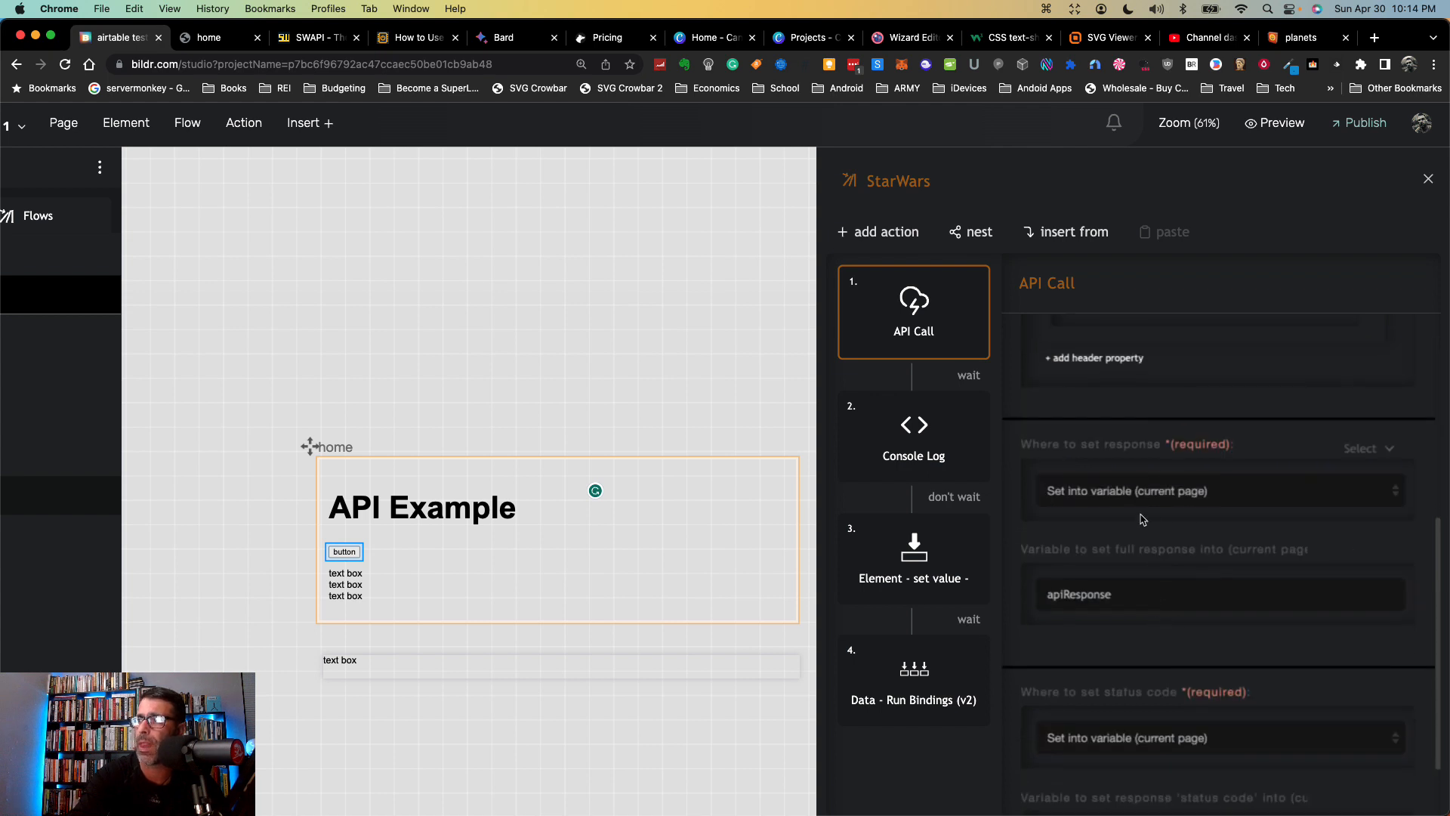
{"action": "left_click", "coordinate": [1124, 492]}
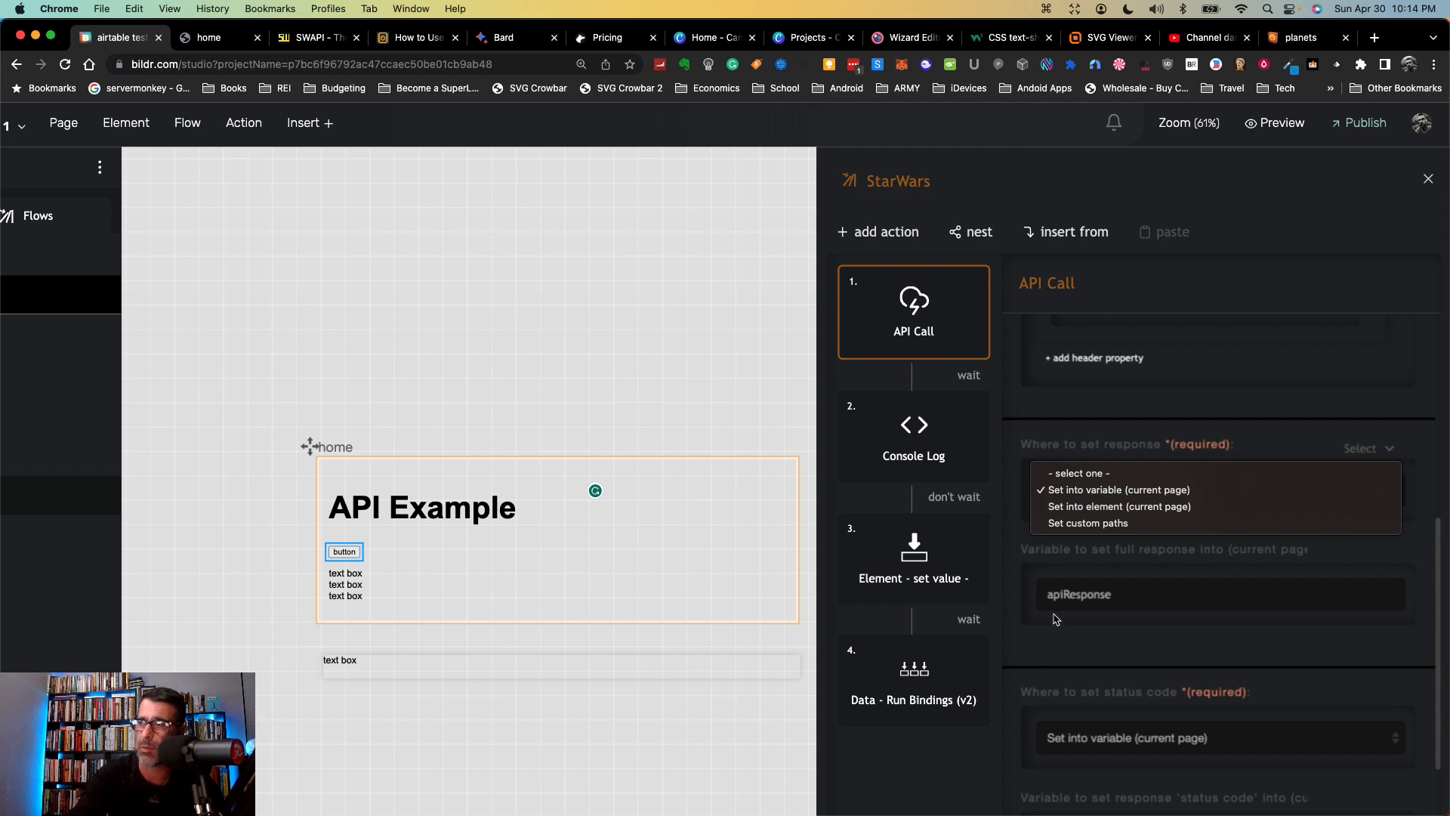
{"action": "left_click", "coordinate": [1136, 492]}
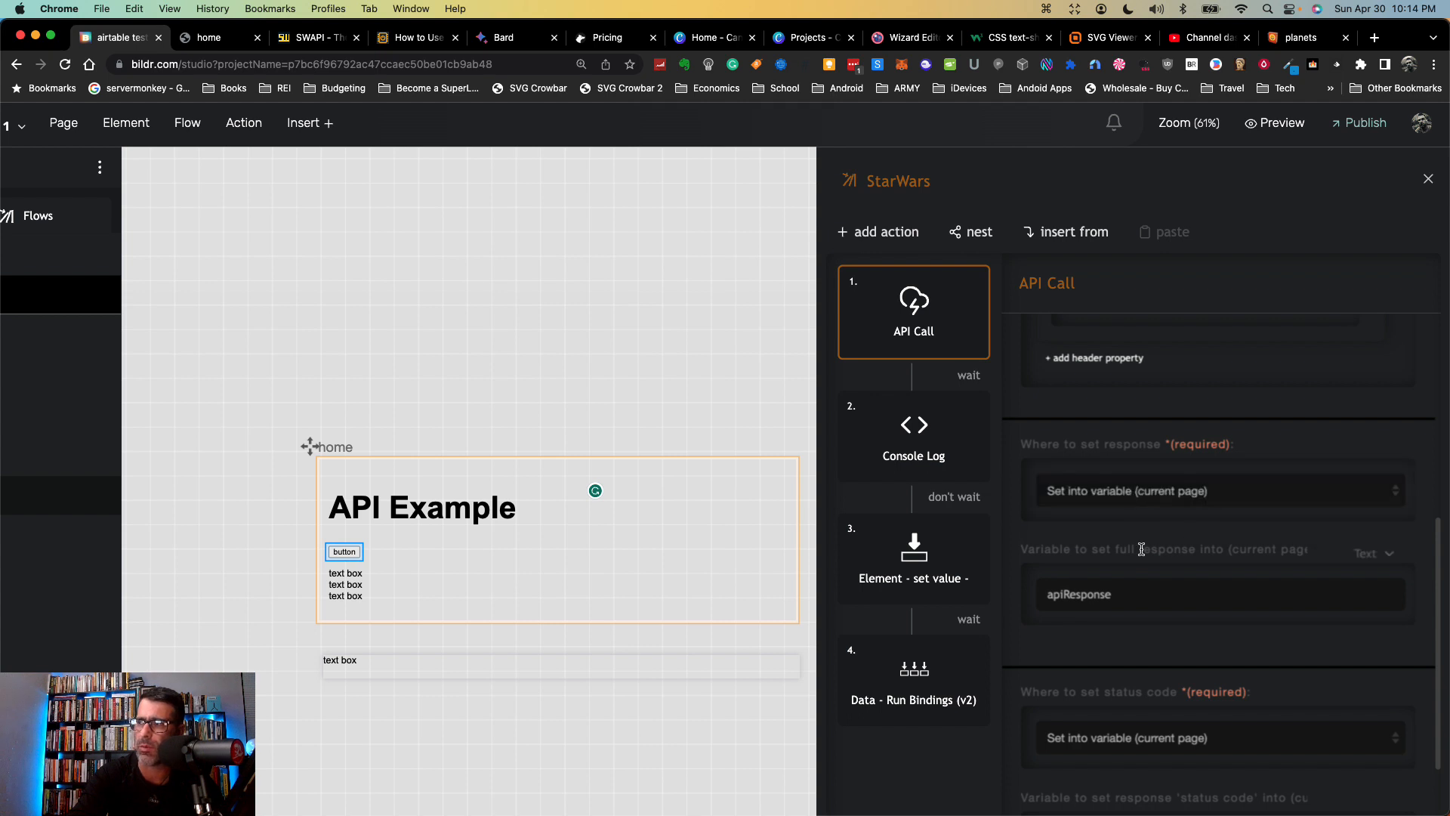
{"action": "double_click", "coordinate": [1103, 594]}
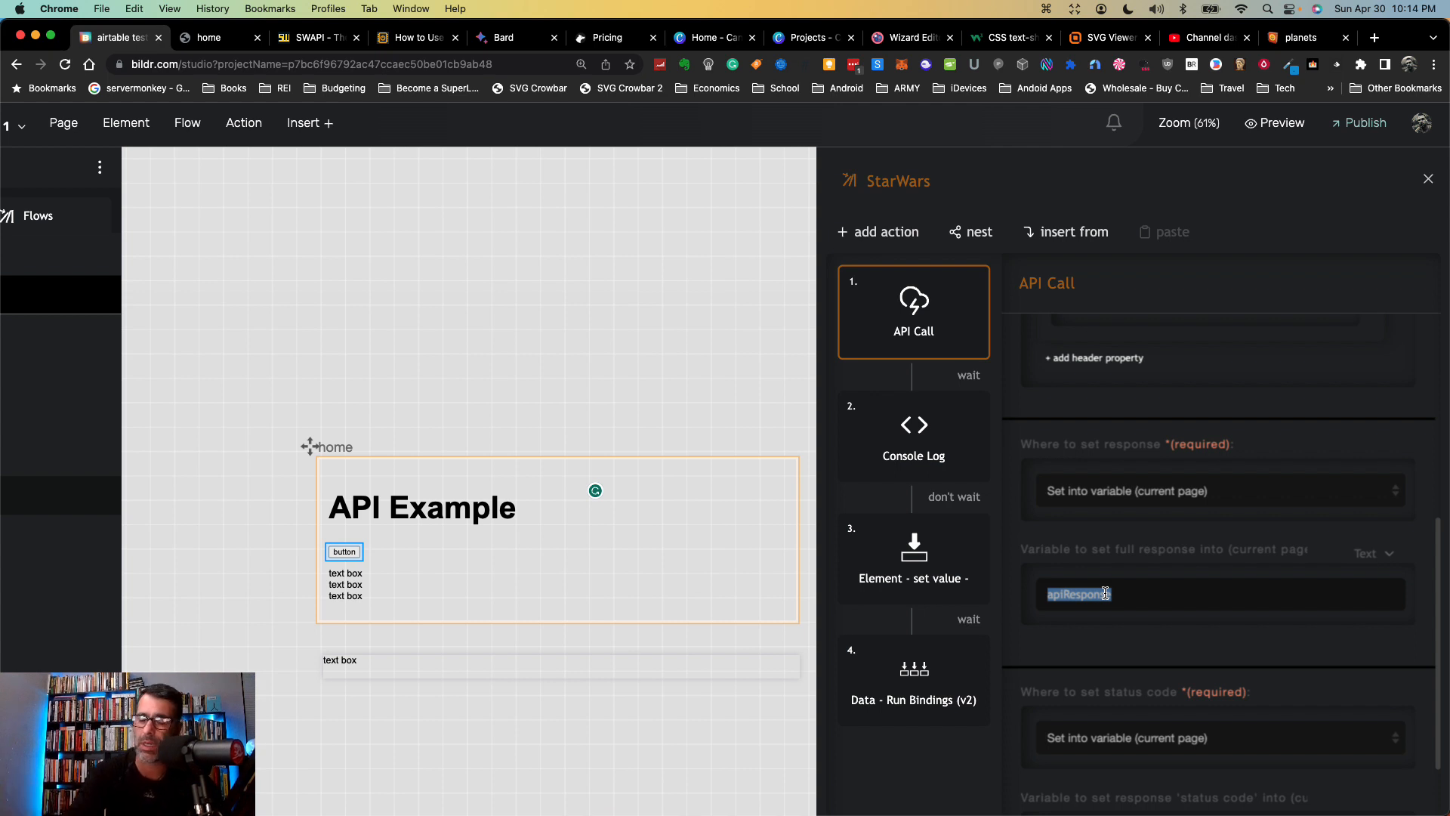
{"action": "left_click", "coordinate": [1152, 586]}
{"action": "scroll", "coordinate": [1144, 597], "scroll_direction": "down", "scroll_amount": 1}
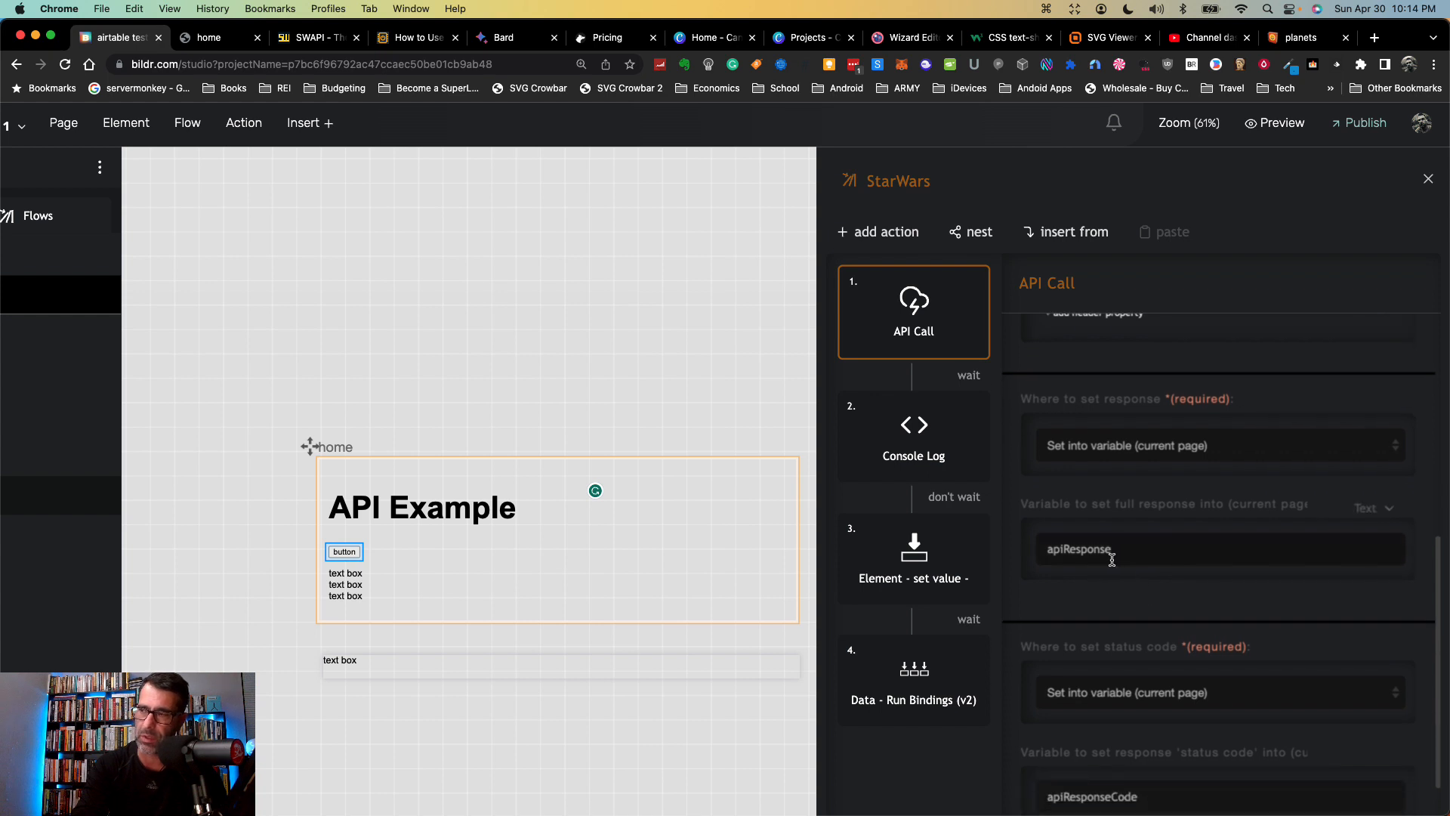
{"action": "scroll", "coordinate": [1188, 577], "scroll_direction": "down", "scroll_amount": 3}
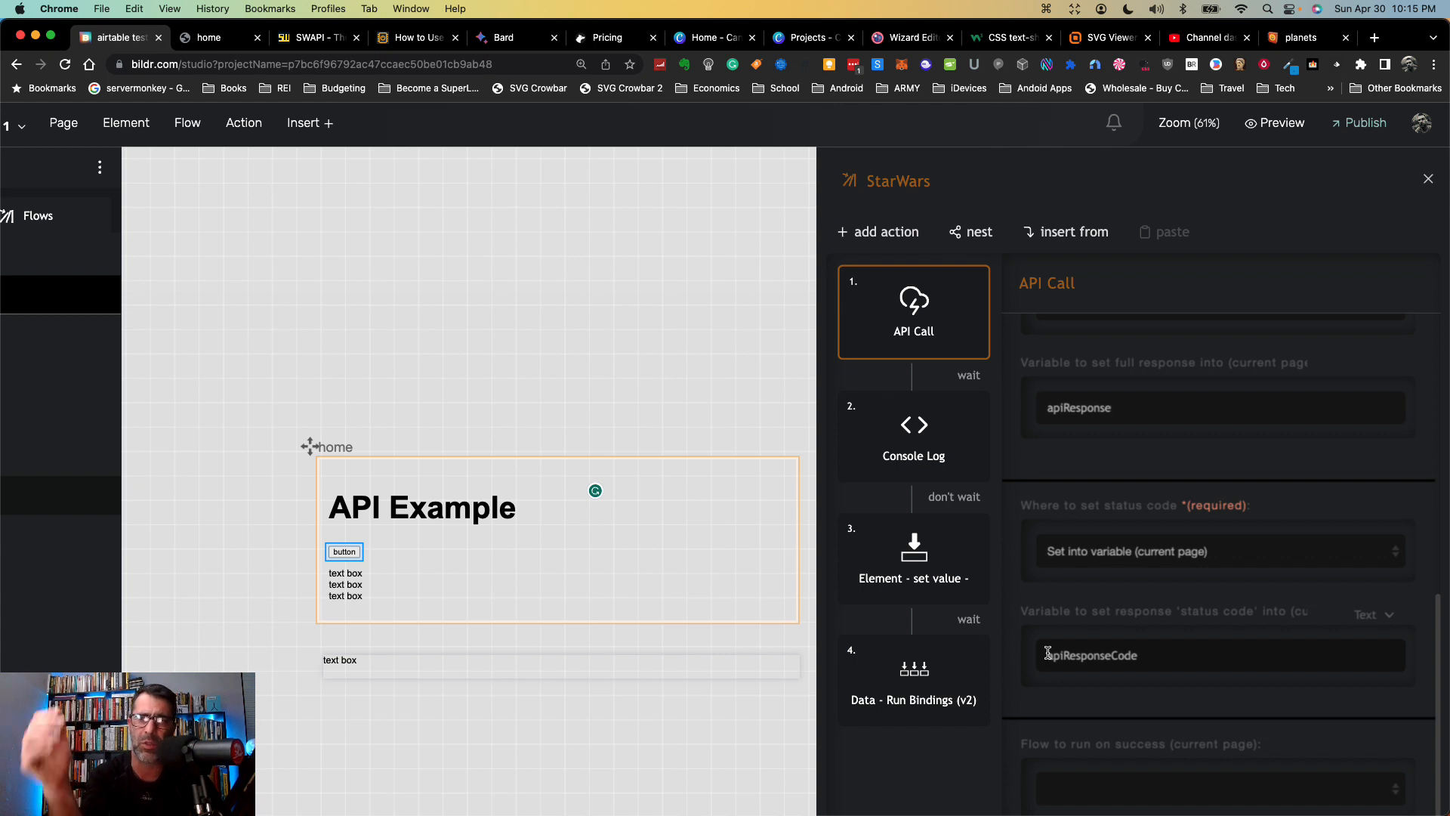
Step: Set the API Call action to run client-side, directly from the browser
{"action": "scroll", "coordinate": [1133, 628], "scroll_direction": "down", "scroll_amount": 8}
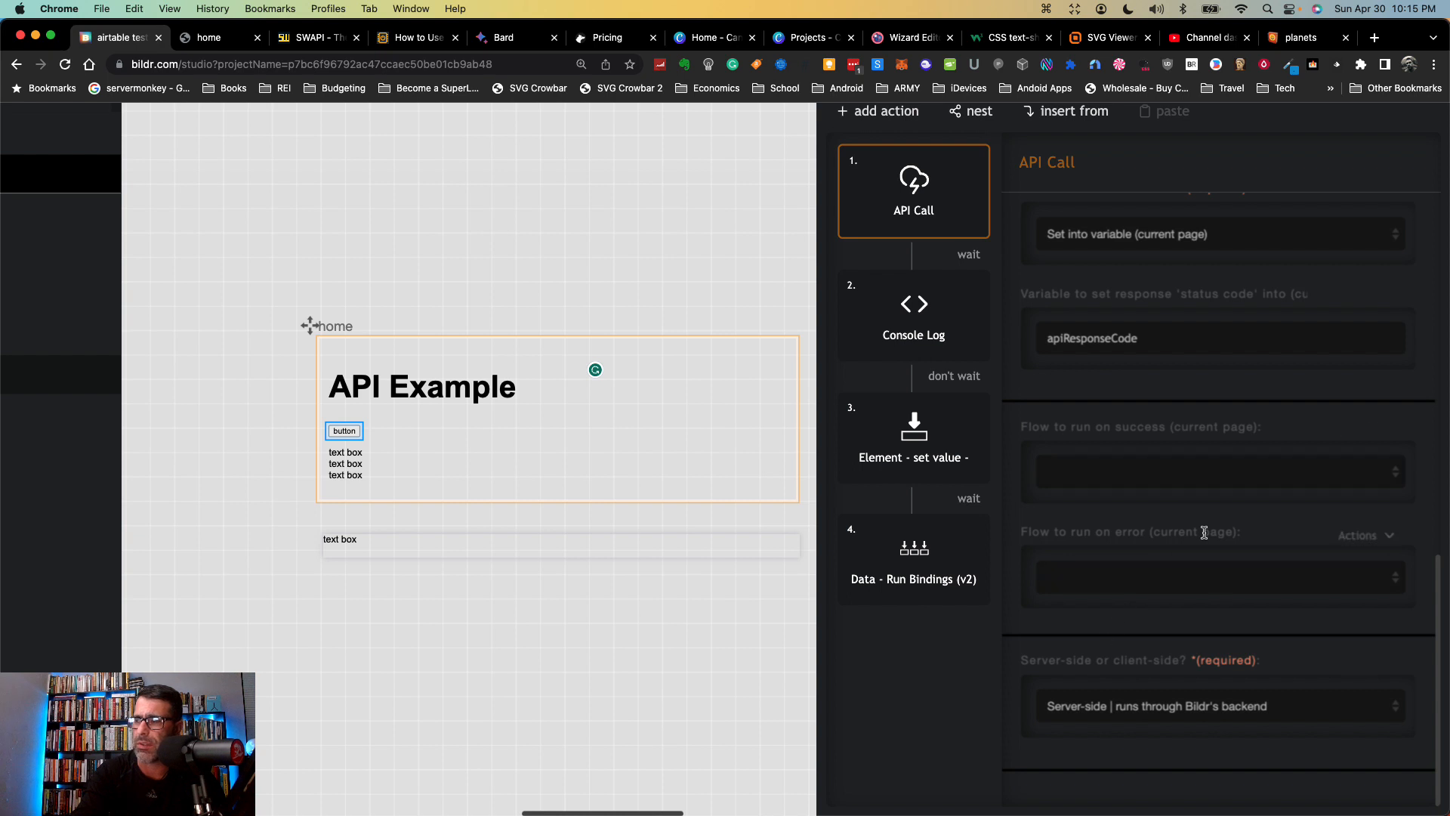
{"action": "left_click", "coordinate": [1159, 705]}
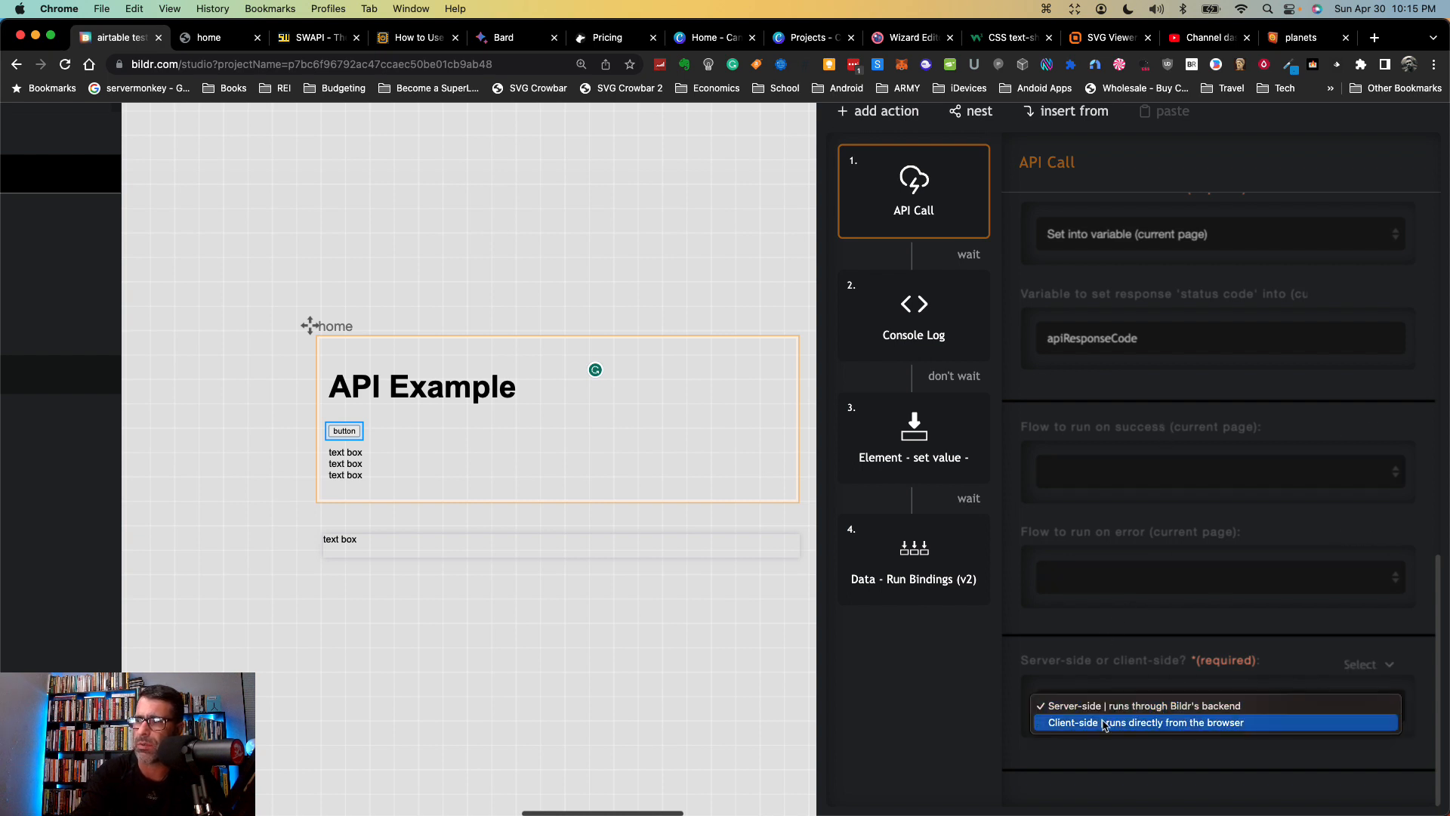
{"action": "left_click", "coordinate": [1146, 722]}
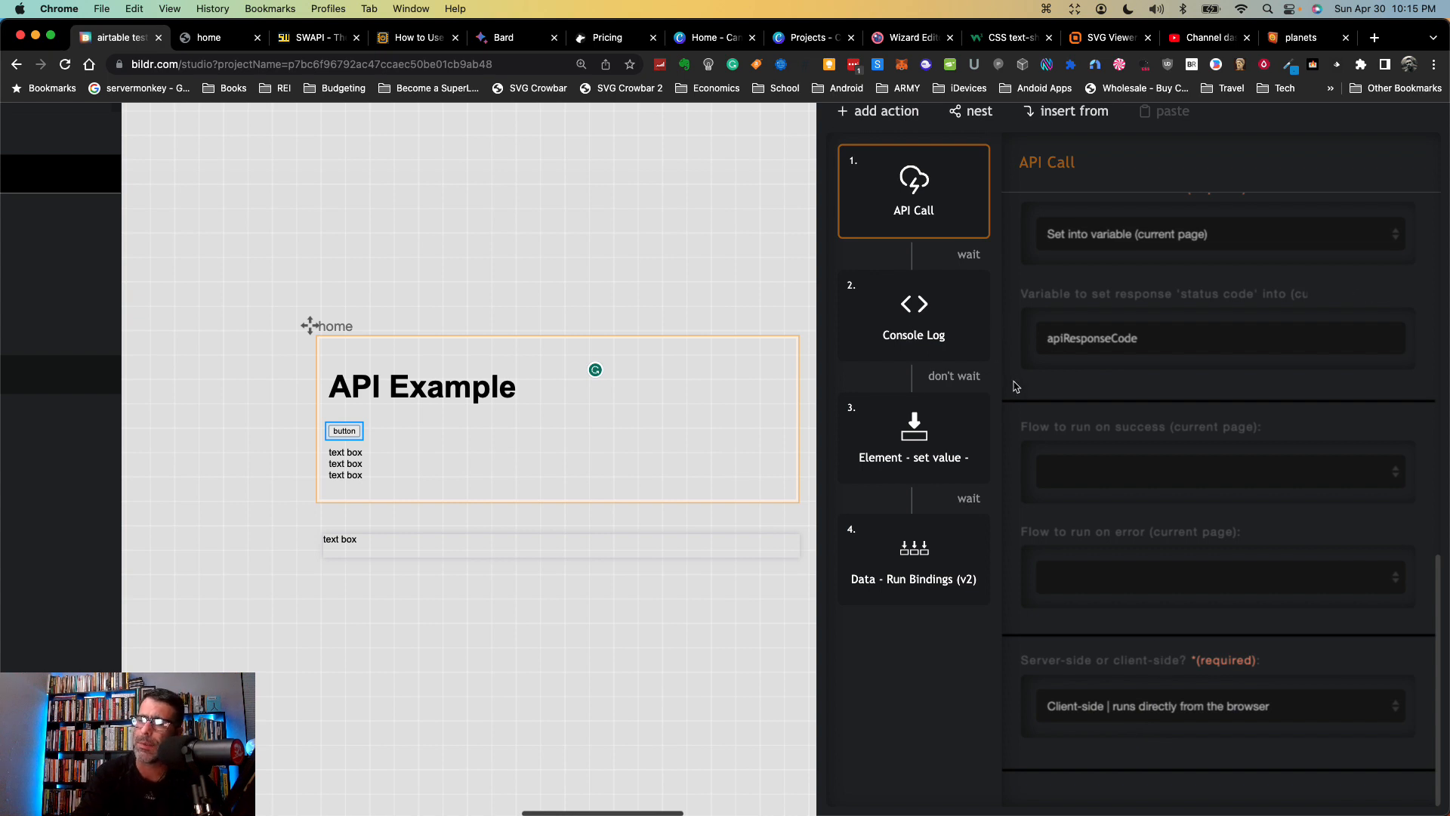
Step: Open the Console Log action and shorten the logged variable name to apiResponse, removing the results path
{"action": "left_click", "coordinate": [915, 338]}
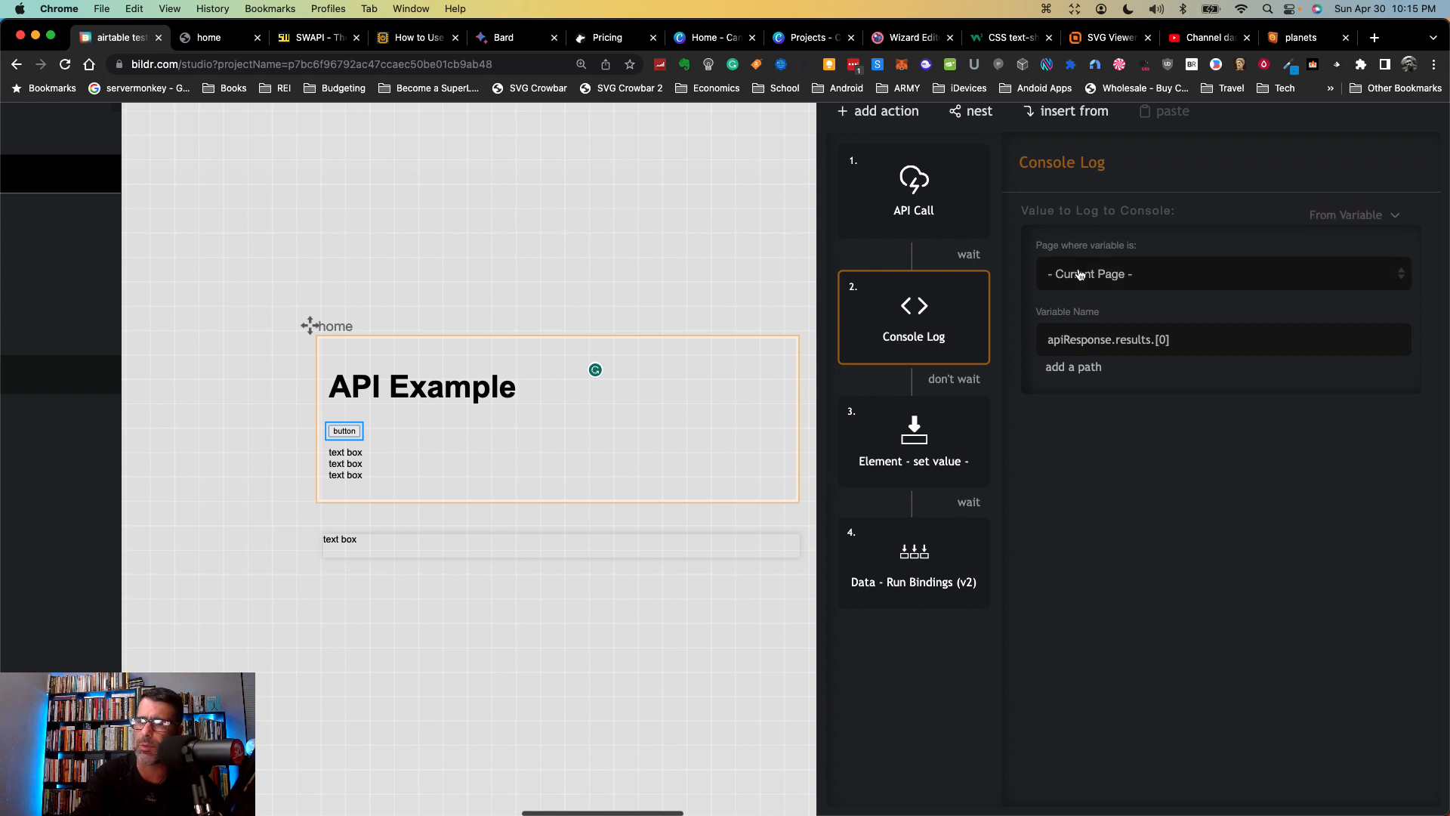
{"action": "left_click_drag", "start_coordinate": [1051, 340], "coordinate": [1172, 344]}
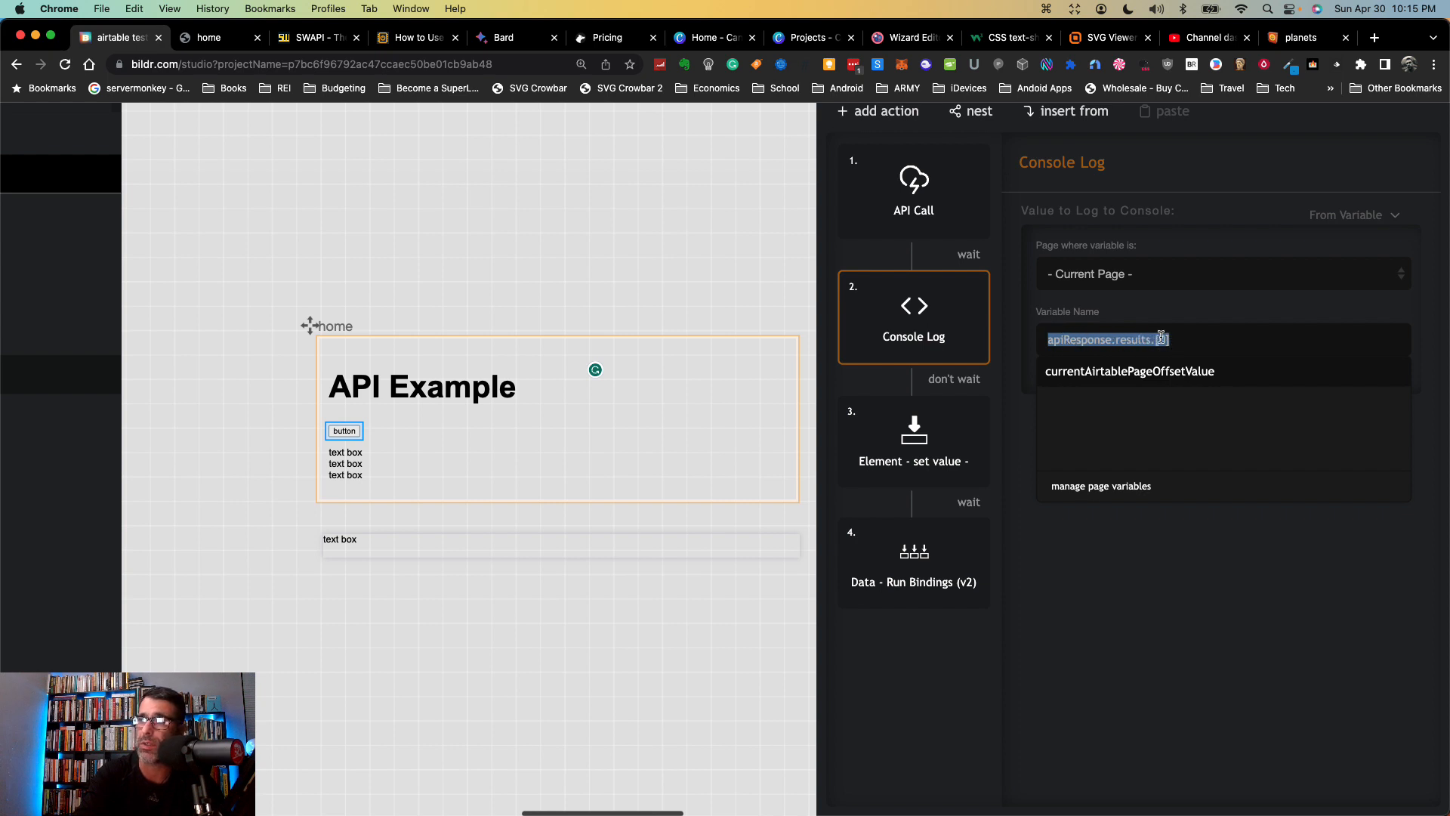
{"action": "left_click", "coordinate": [1183, 340]}
{"action": "double_click", "coordinate": [1067, 339]}
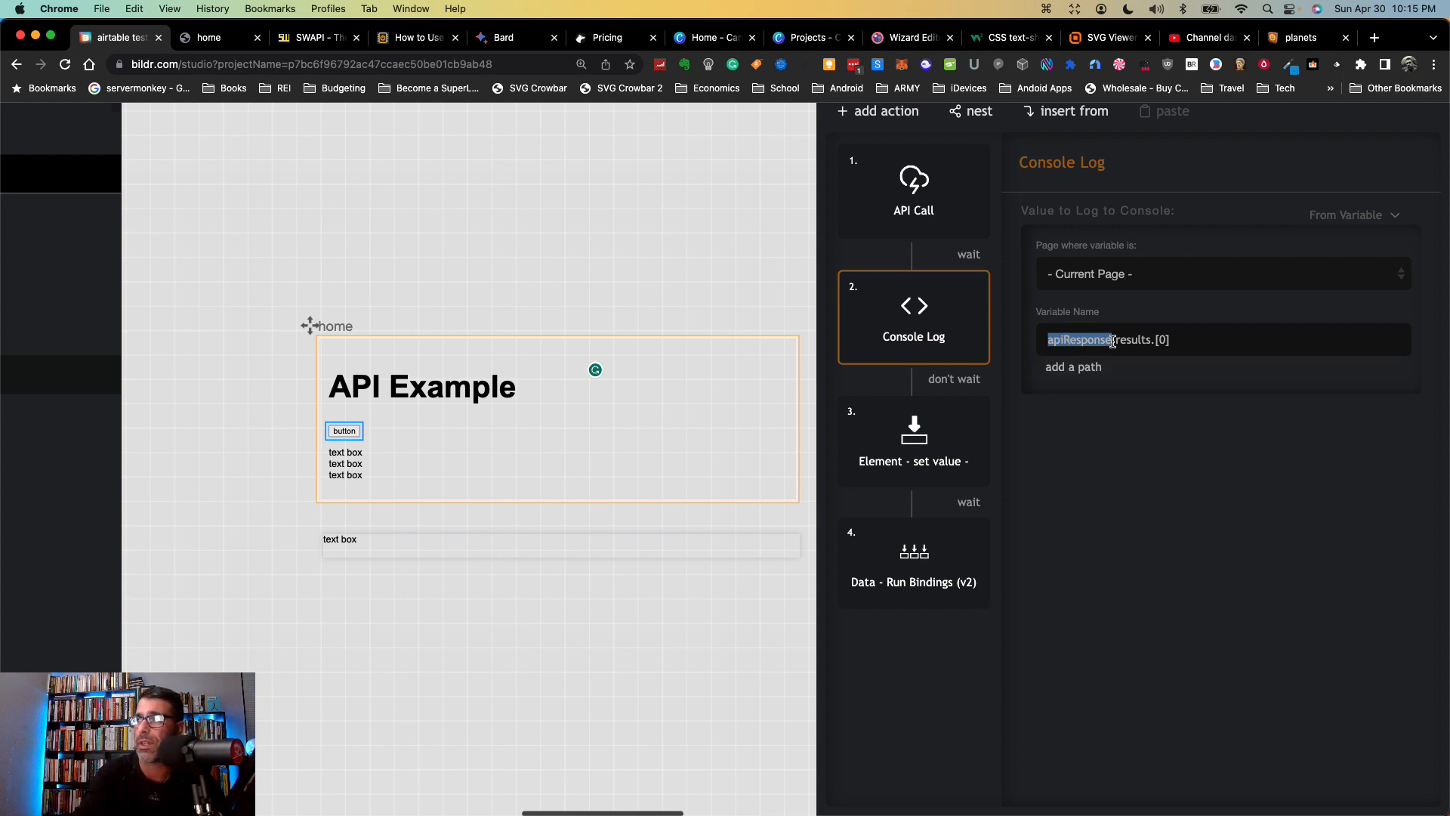
{"action": "left_click_drag", "start_coordinate": [1117, 340], "coordinate": [1046, 340]}
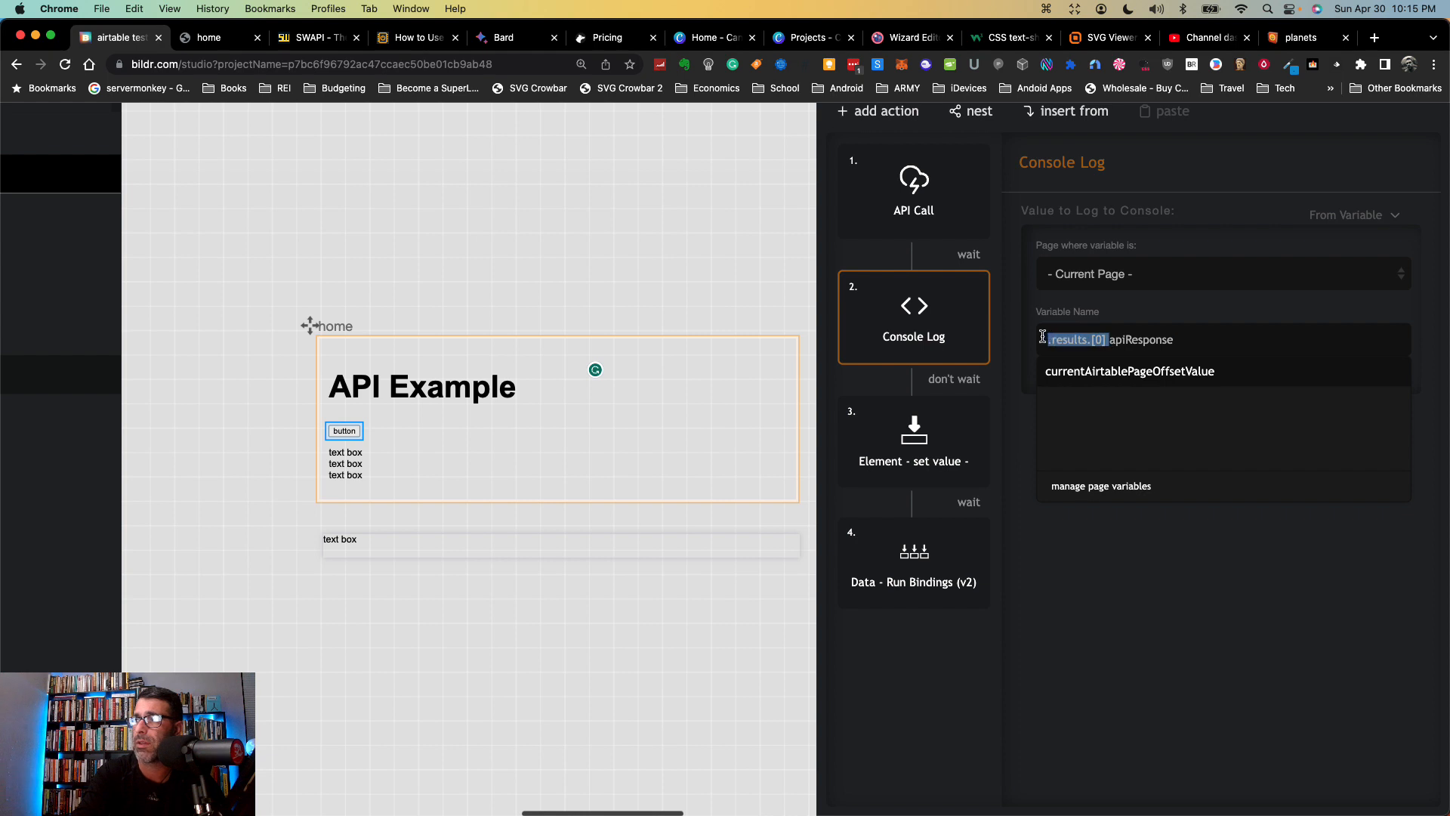
{"action": "key", "text": "BackSpace"}
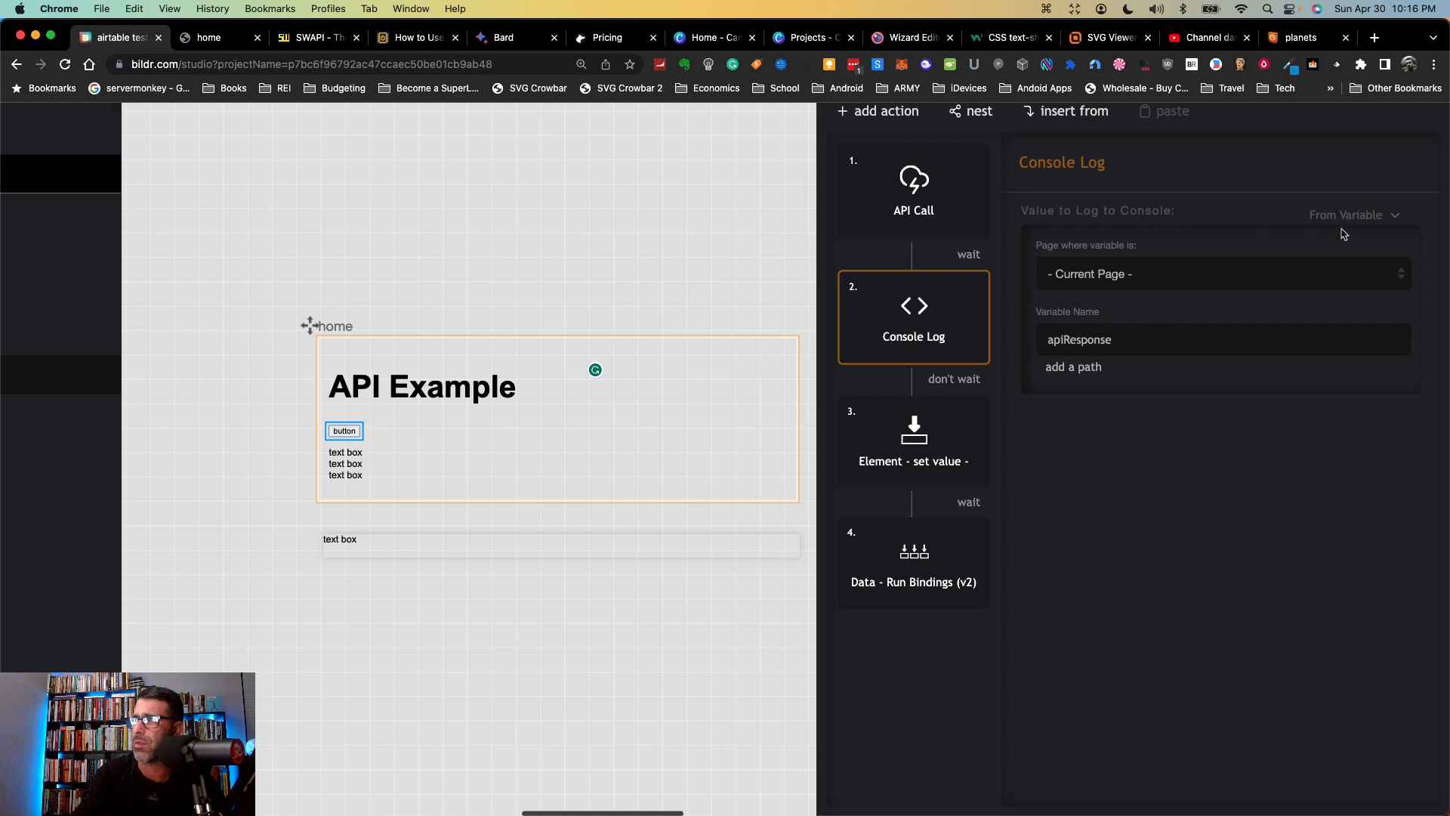
Step: Change the Console Log value's input type to Concatenate and enter "SWAPI Results:" as its first text value
{"action": "left_click", "coordinate": [1371, 218]}
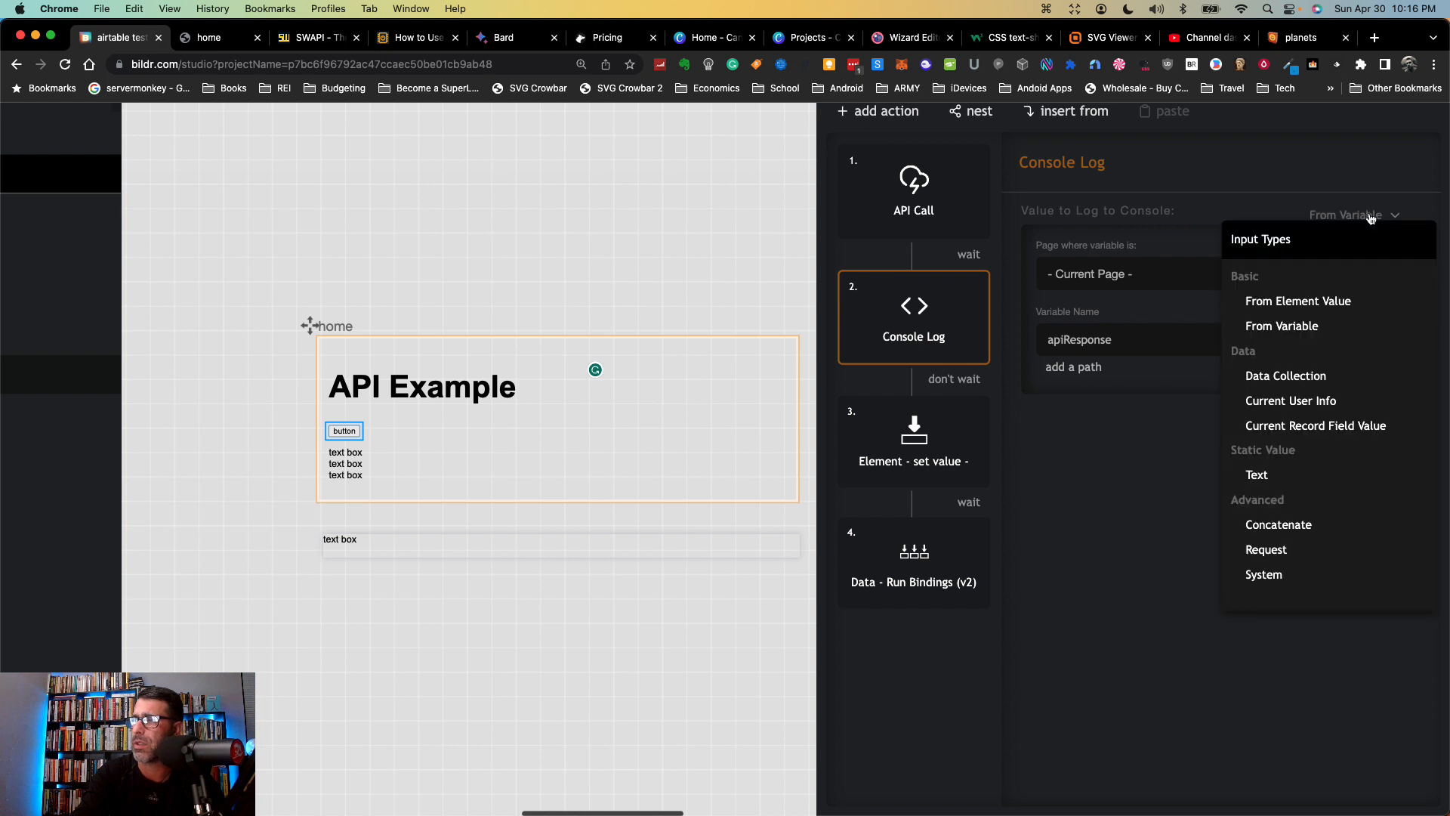
{"action": "left_click", "coordinate": [1276, 528]}
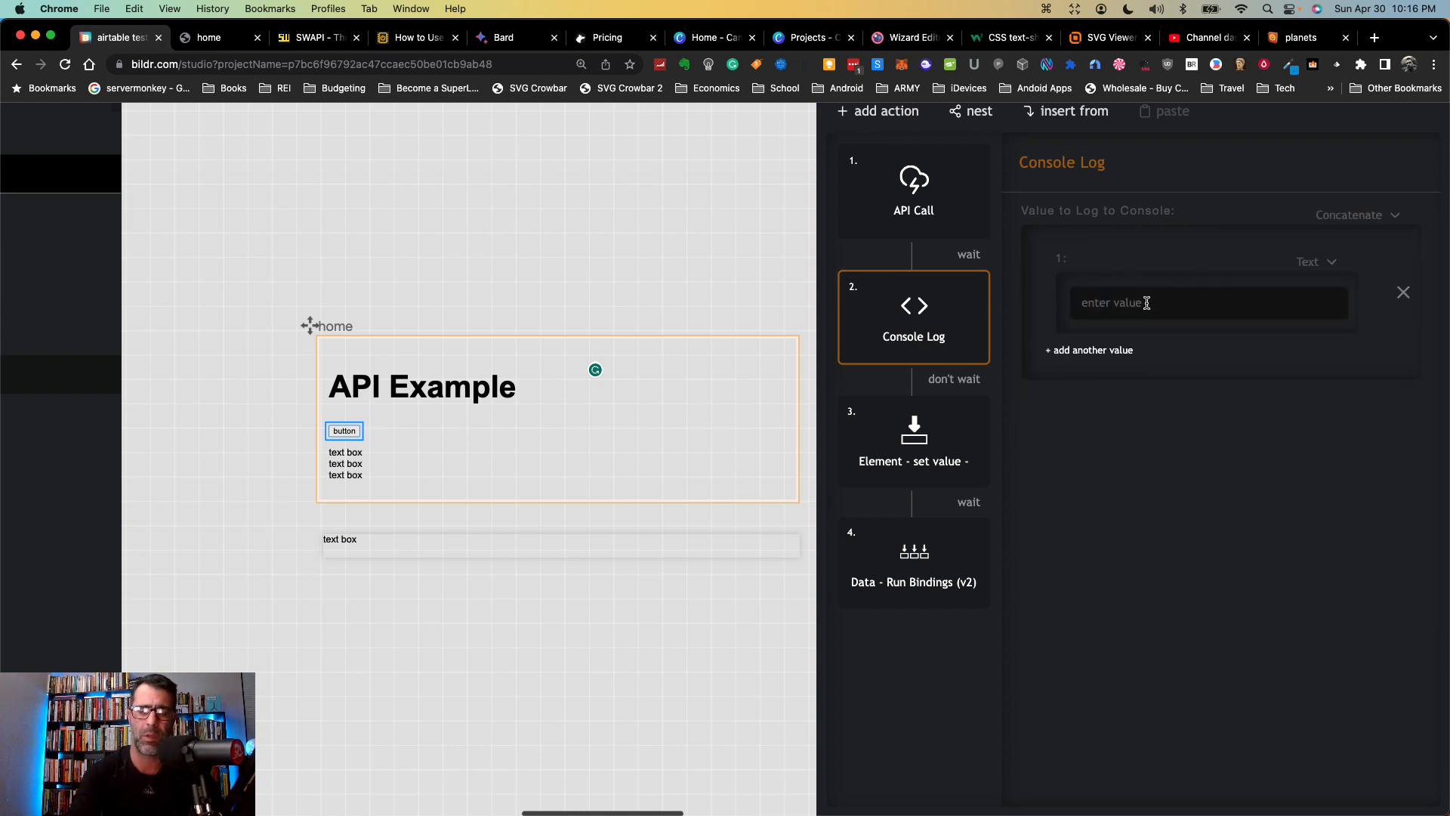
{"action": "type", "text": "SWAP"}
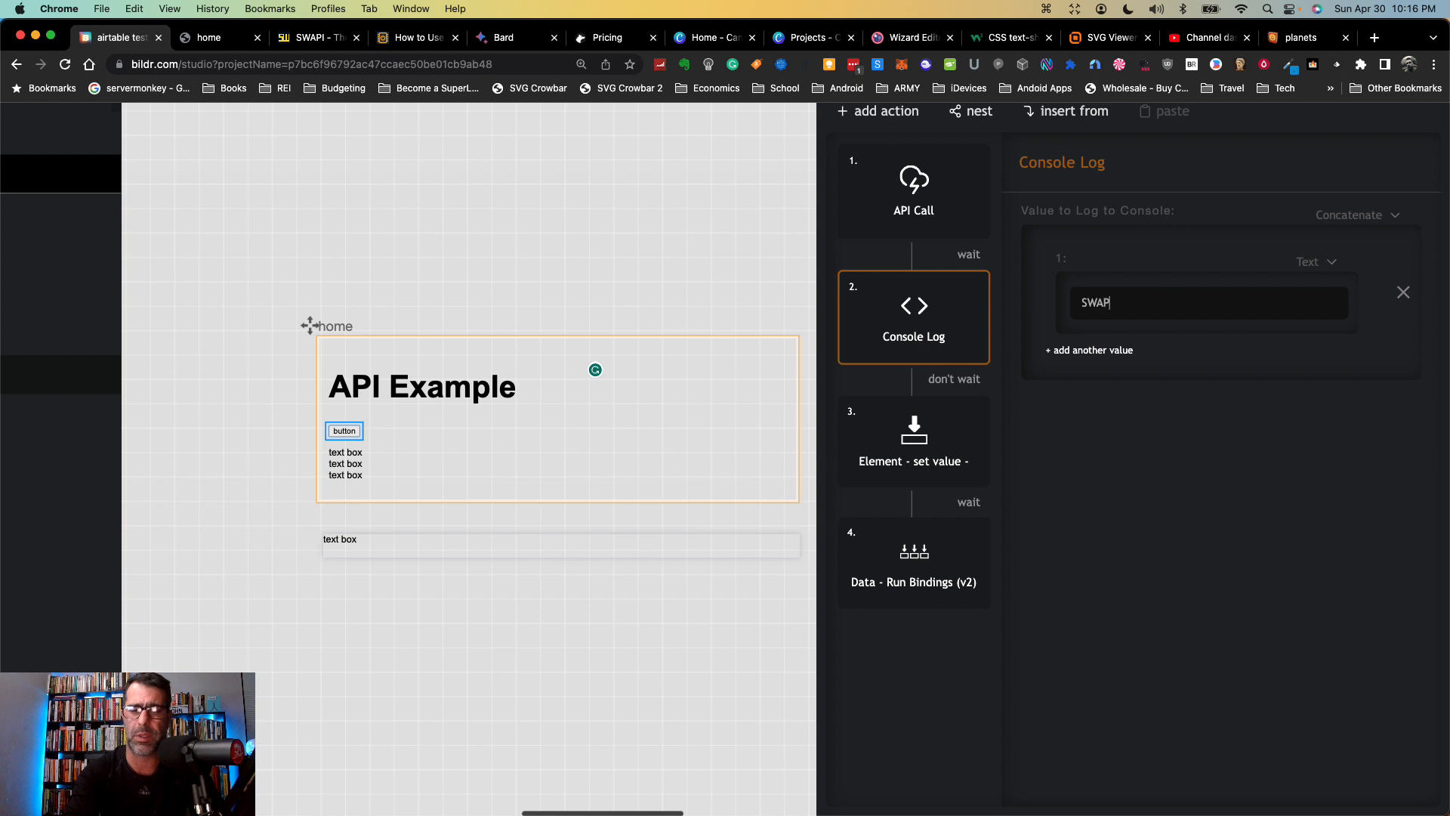
{"action": "type", "text": "I Resul"}
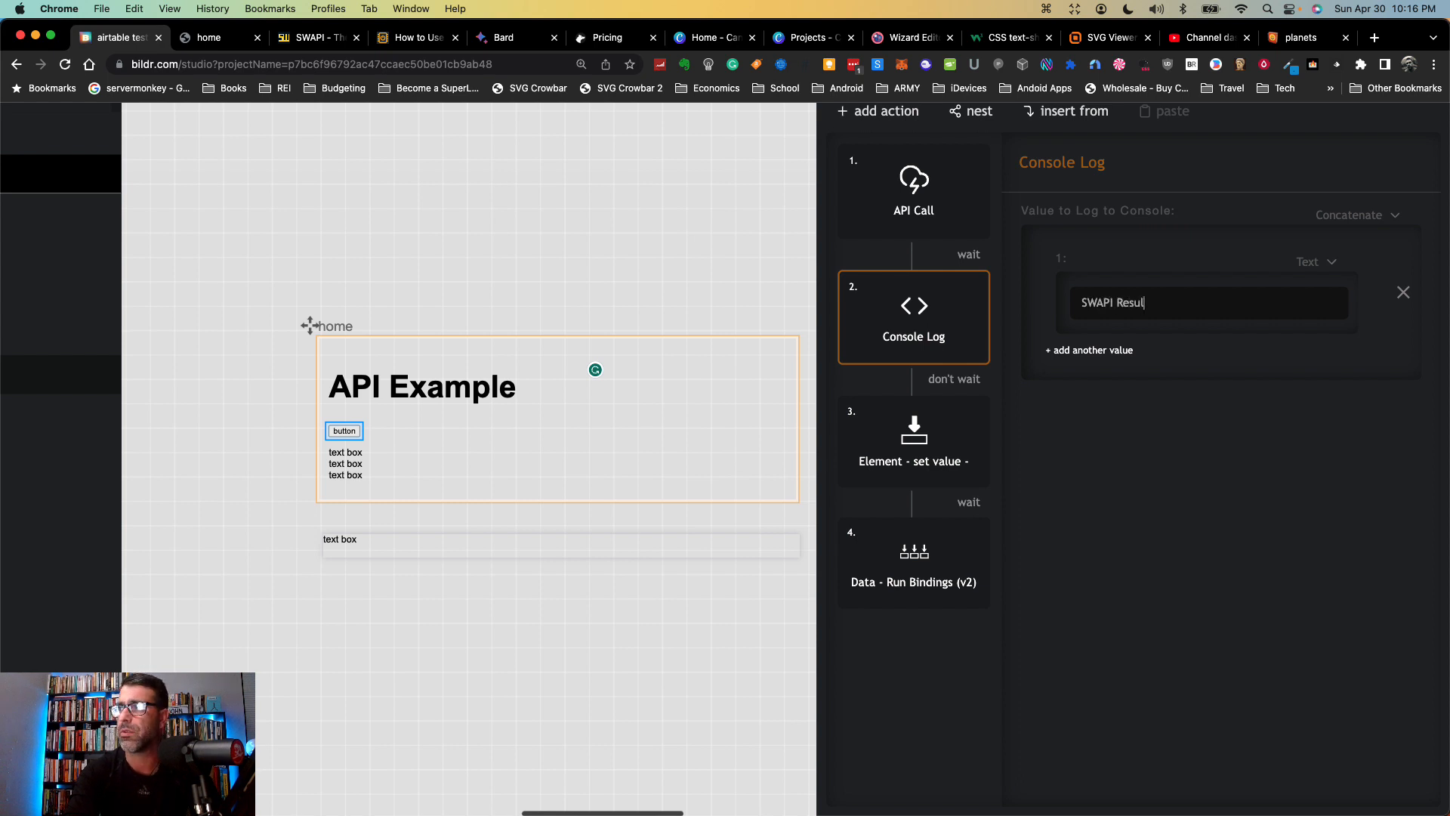
{"action": "type", "text": ".t"}
{"action": "type", "text": "s:"}
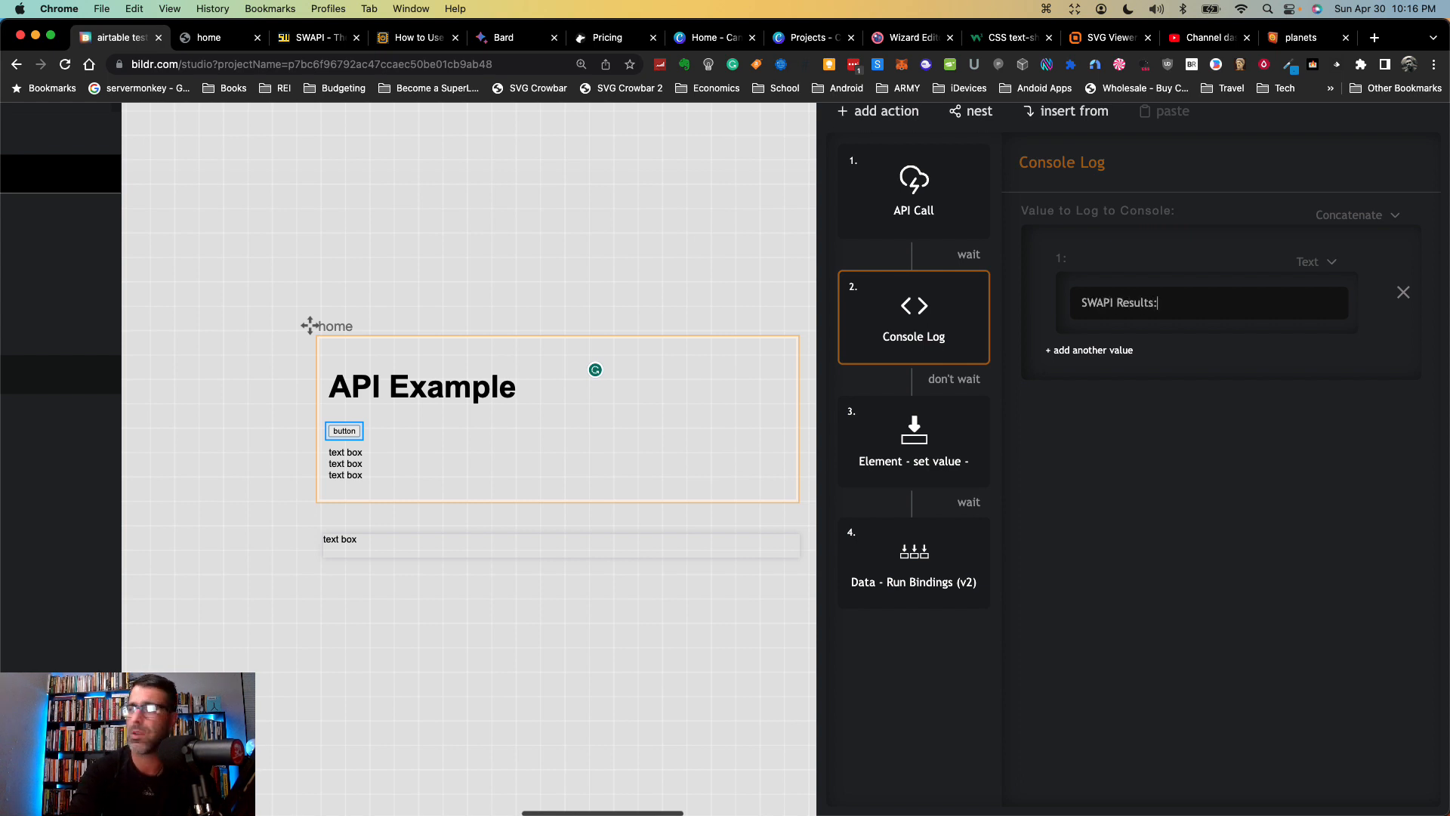
Step: Add a second concatenated value to the Console Log, taken from the current page's variable apiResponse
{"action": "left_click", "coordinate": [1115, 349]}
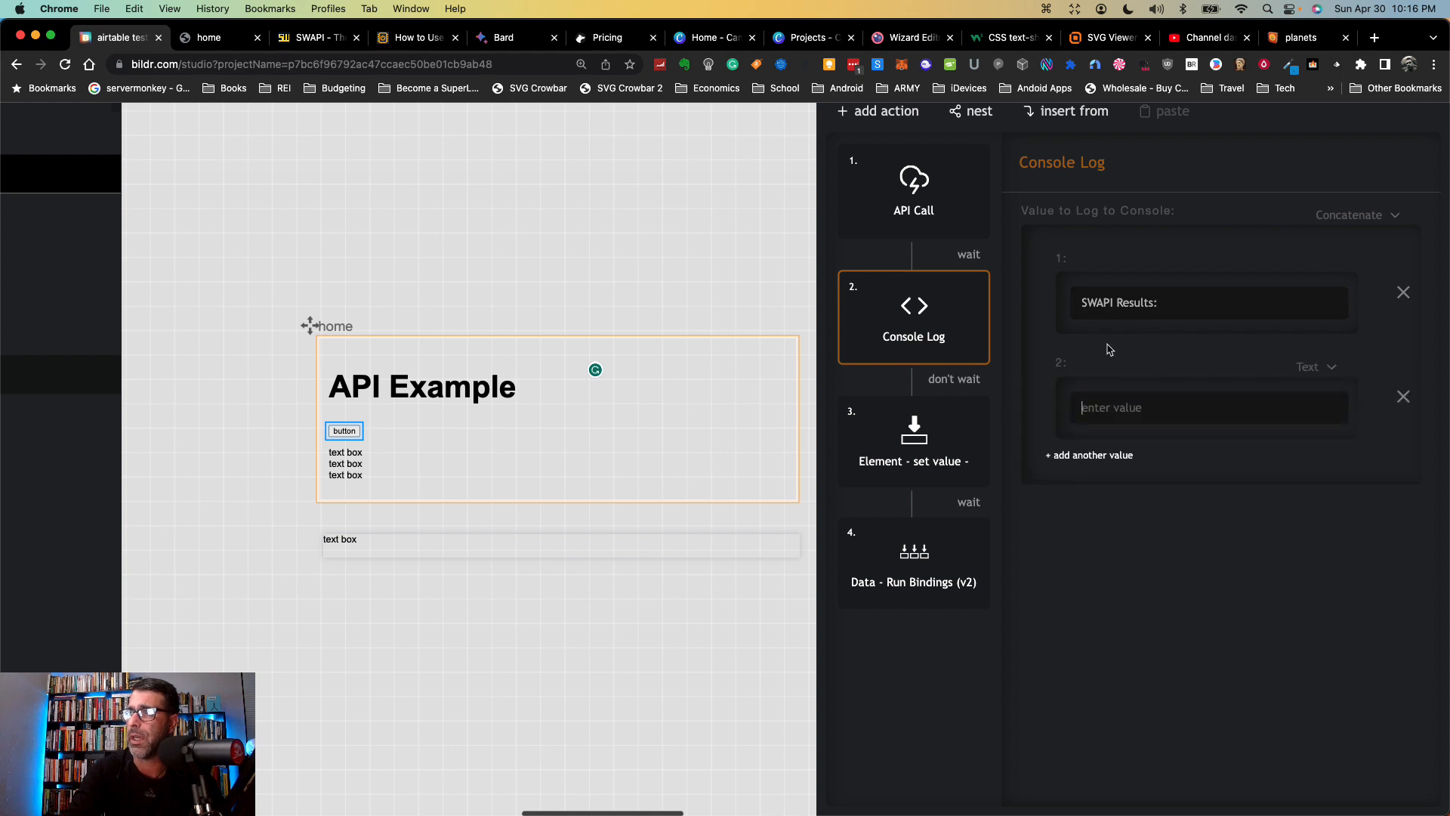
{"action": "left_click", "coordinate": [1329, 370]}
{"action": "left_click", "coordinate": [1238, 478]}
{"action": "left_click", "coordinate": [1161, 493]}
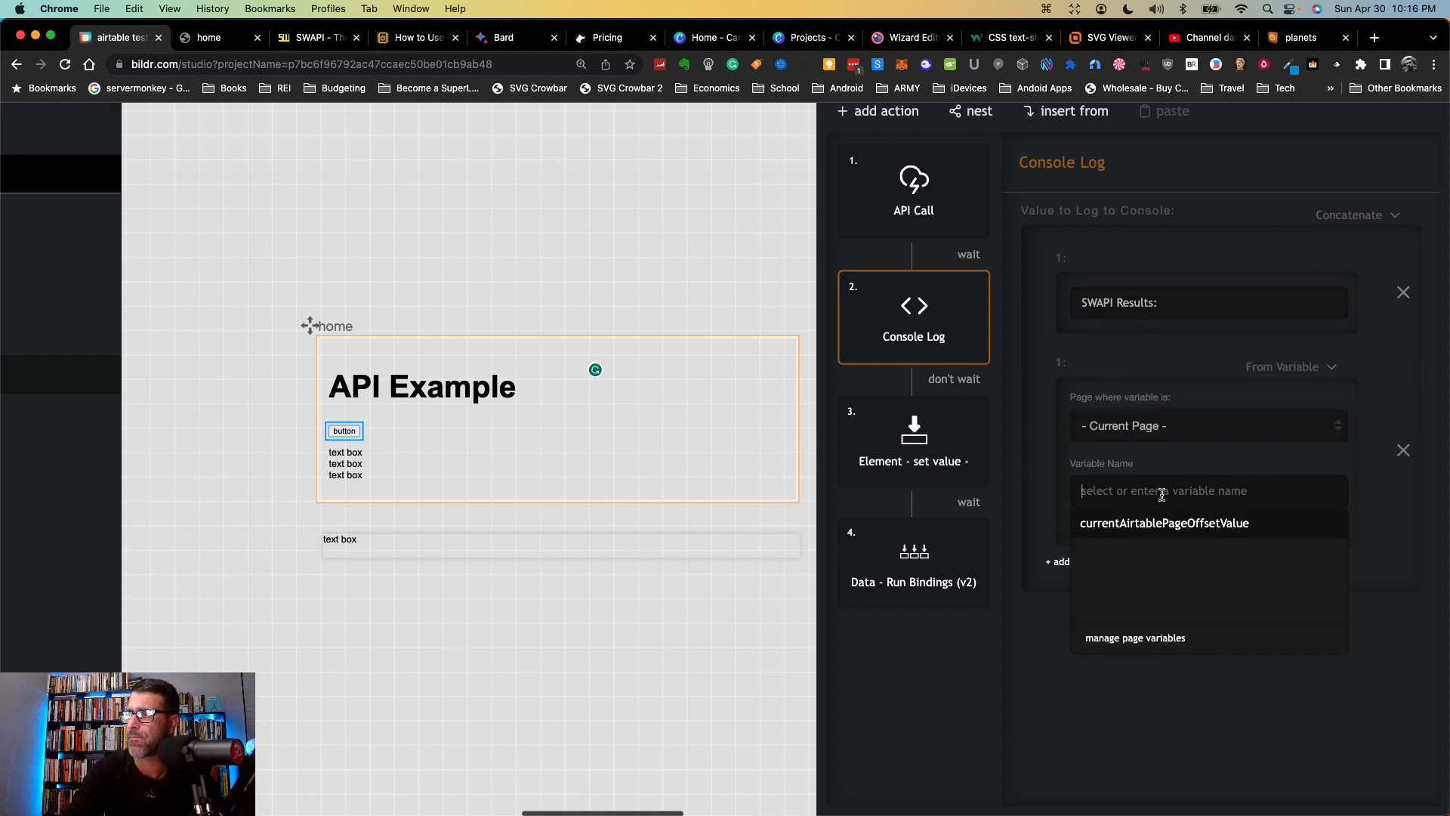
{"action": "type", "text": "ap"}
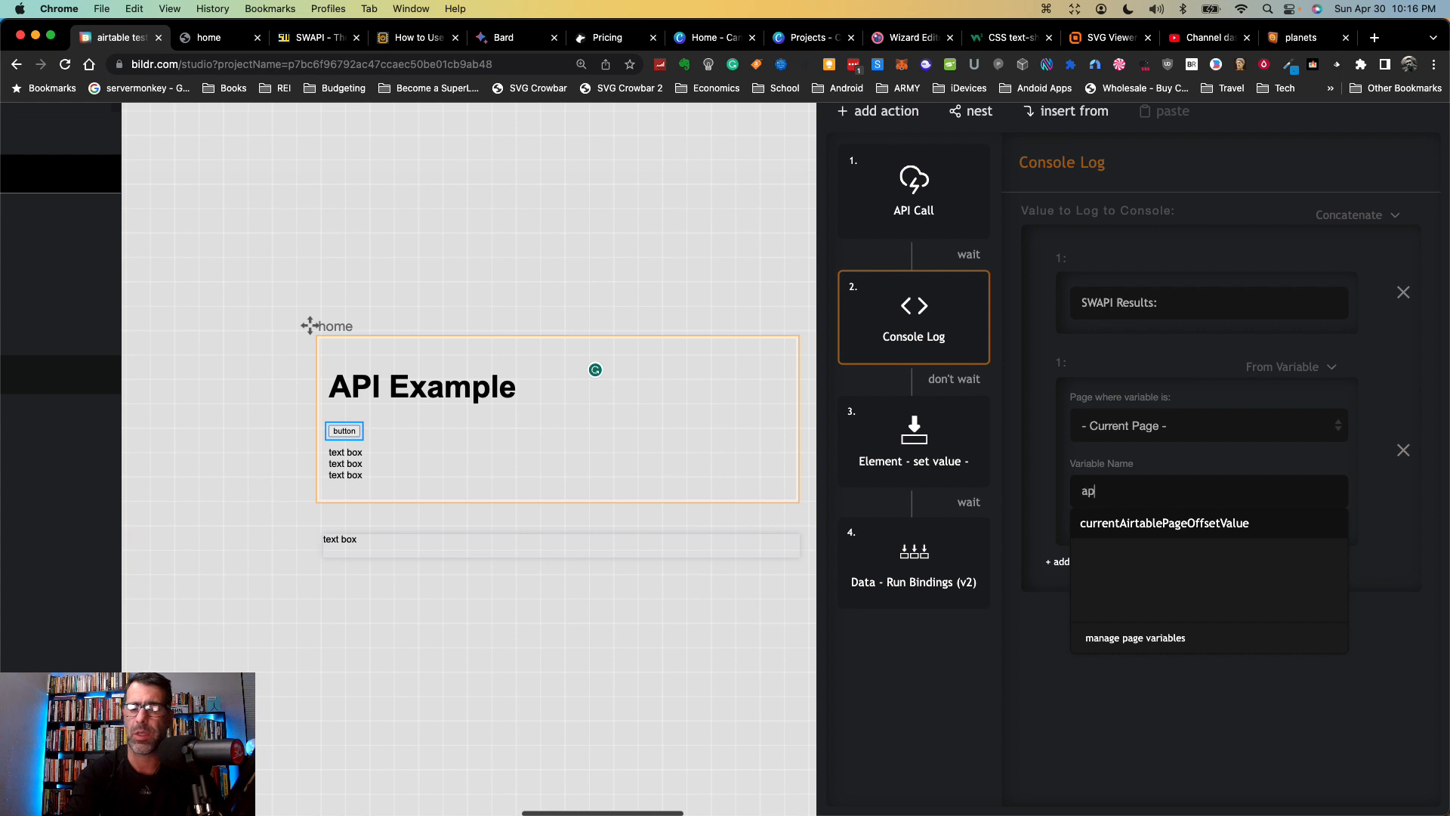
{"action": "type", "text": "iResponse"}
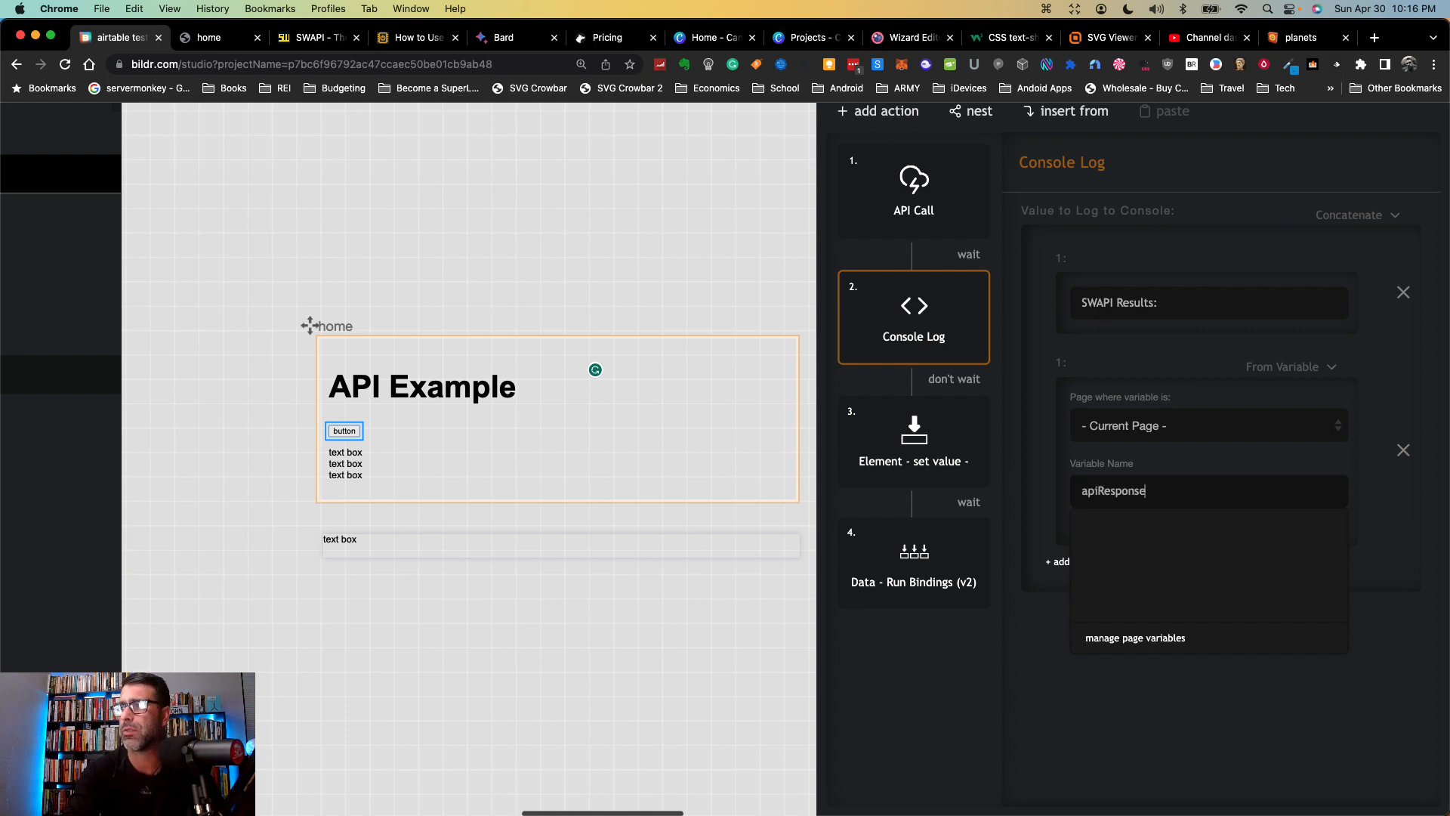
{"action": "left_click", "coordinate": [1176, 710]}
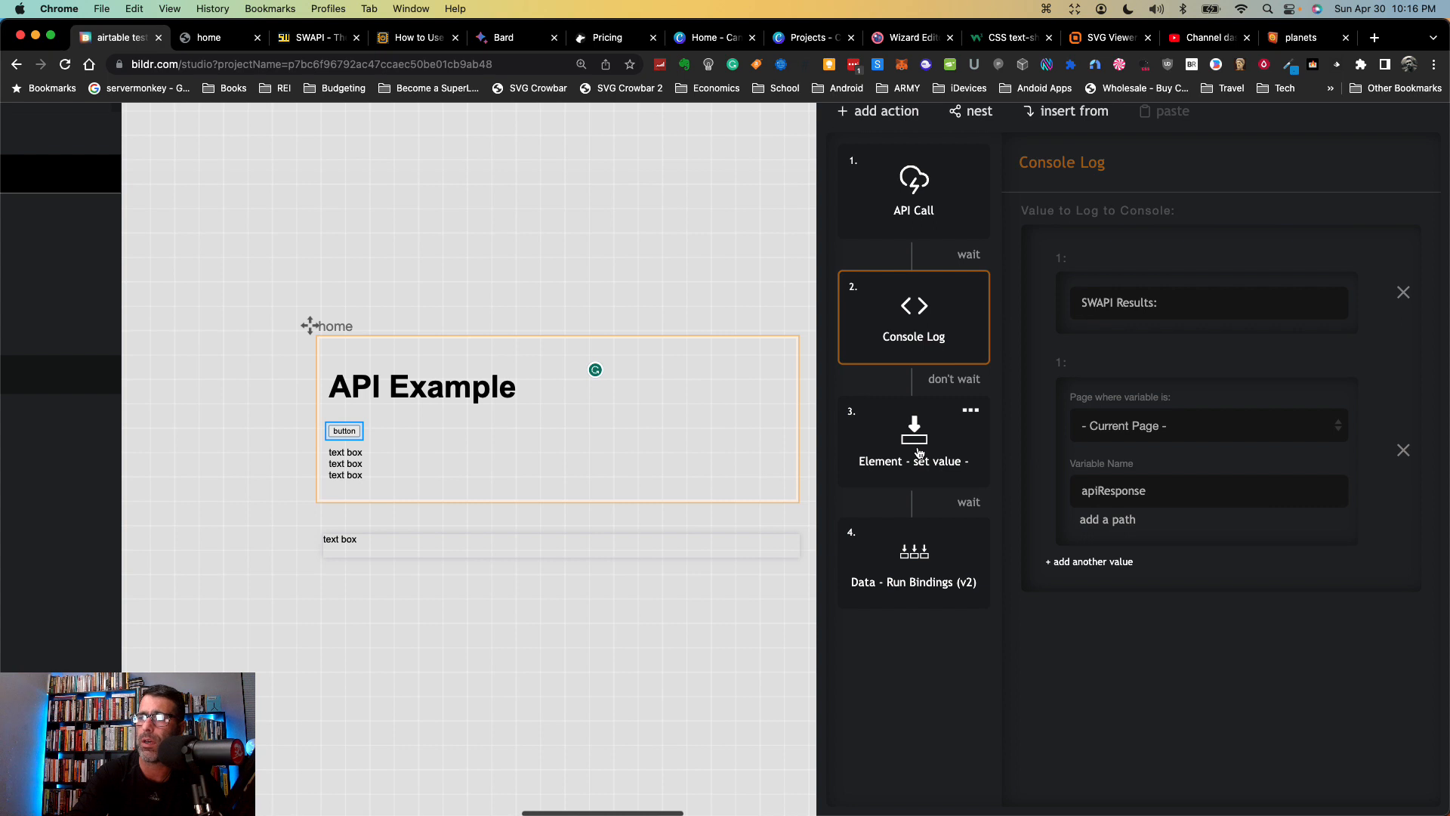
Step: Review the StarWars flow's Element - set value action and the data binding of the text box in Row card for AT
{"action": "left_click", "coordinate": [919, 453]}
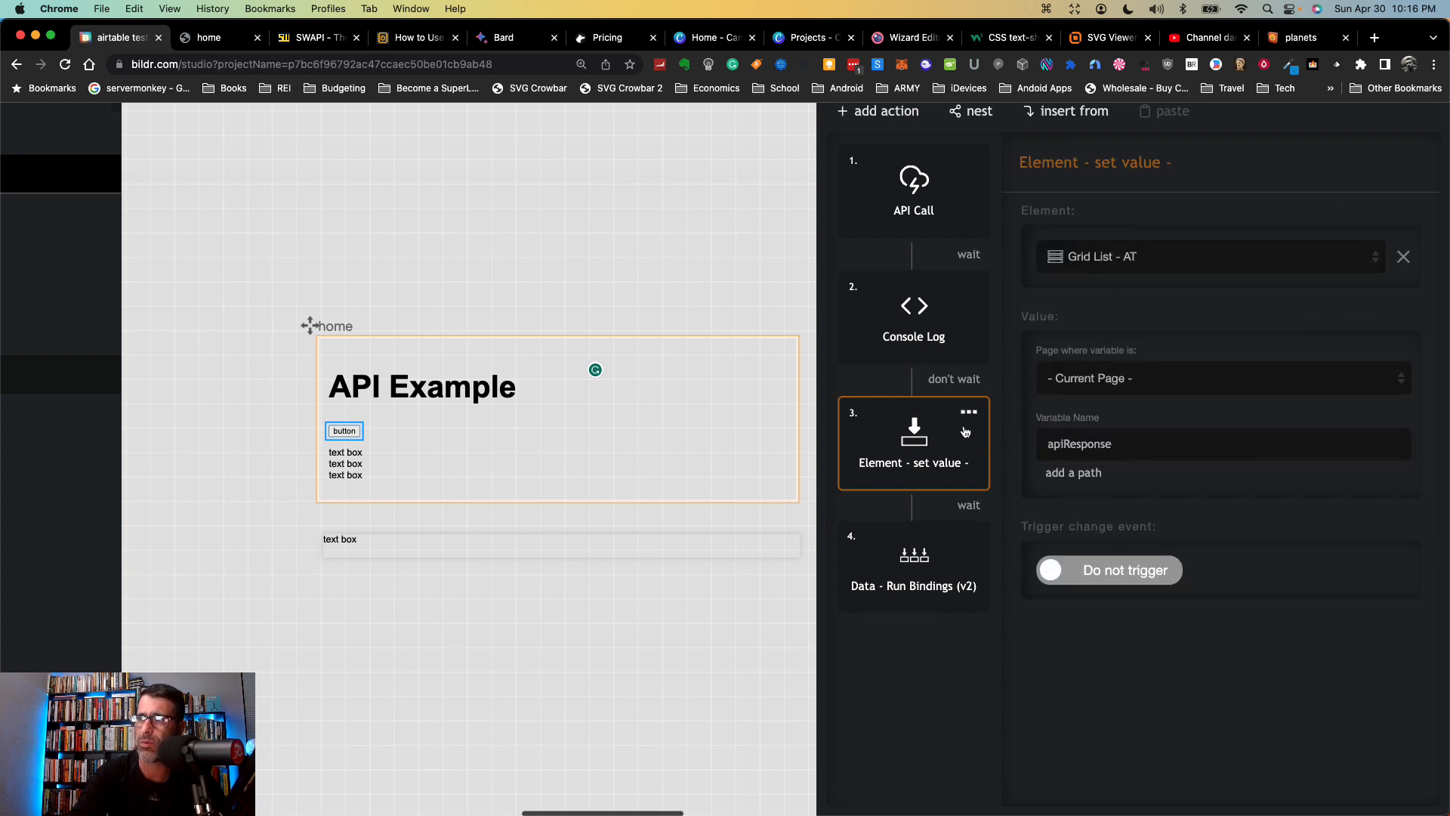
{"action": "left_click", "coordinate": [1086, 446]}
{"action": "left_click", "coordinate": [1077, 693]}
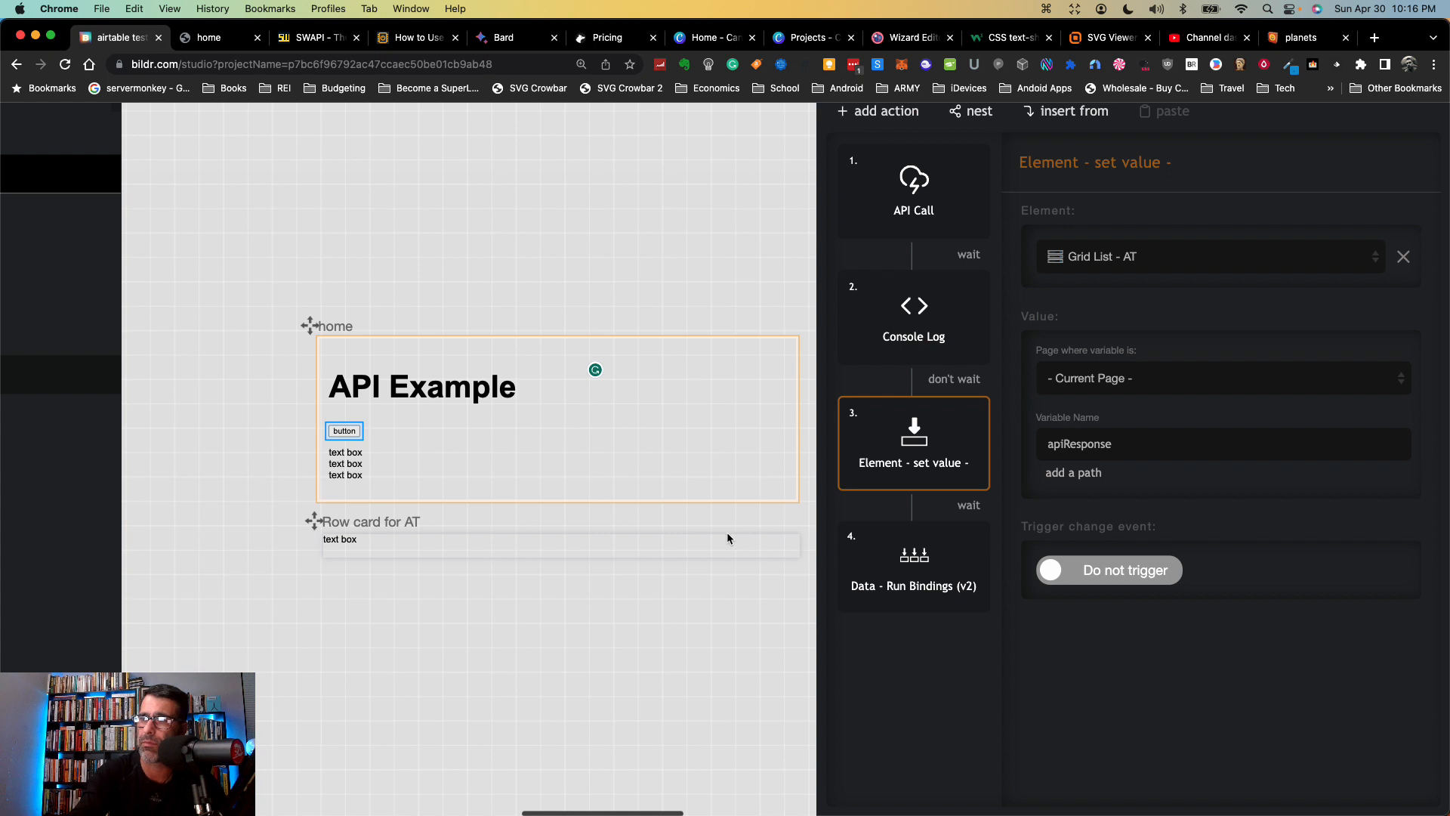
{"action": "left_click", "coordinate": [340, 538]}
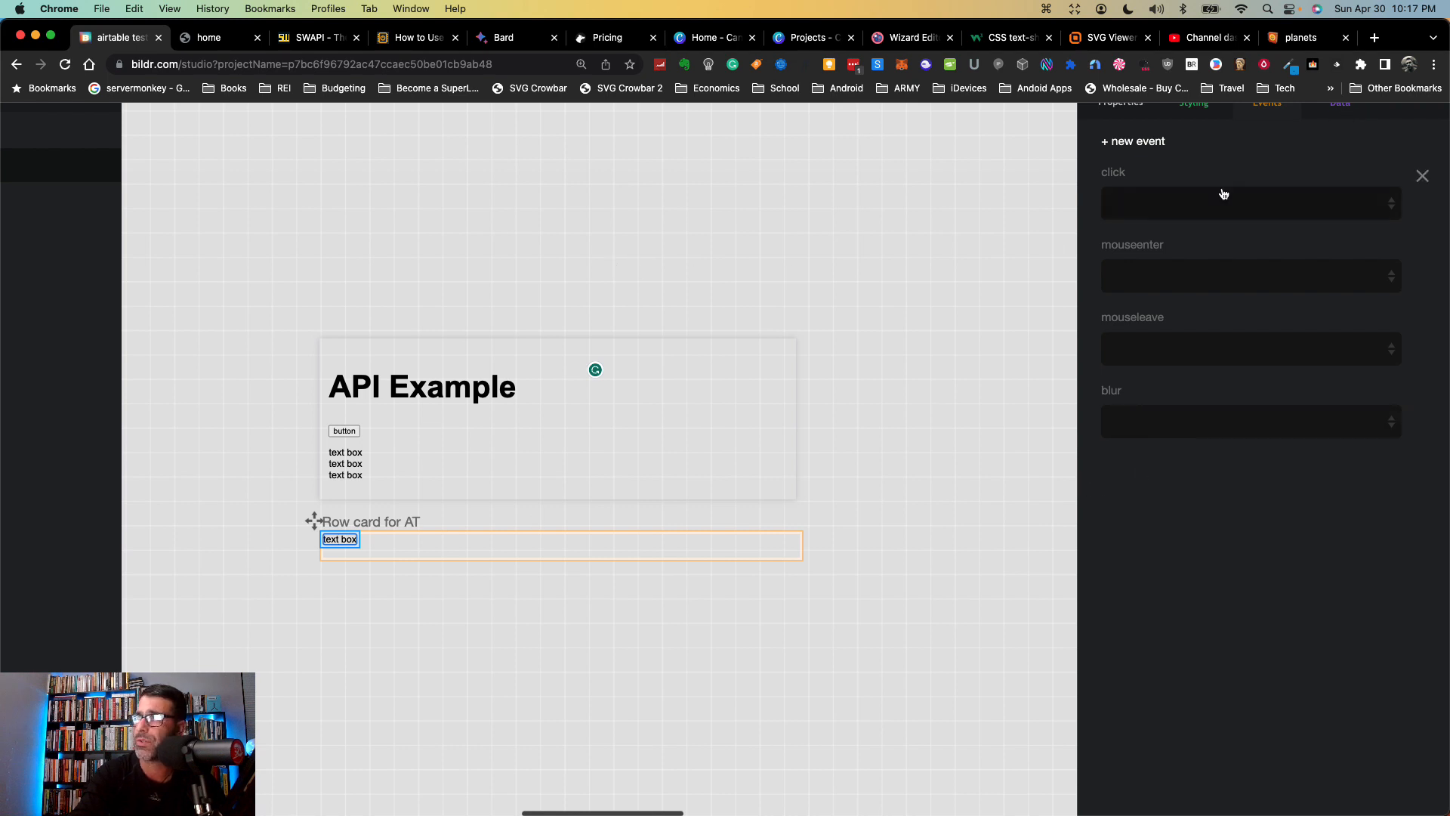
{"action": "left_click", "coordinate": [1337, 116]}
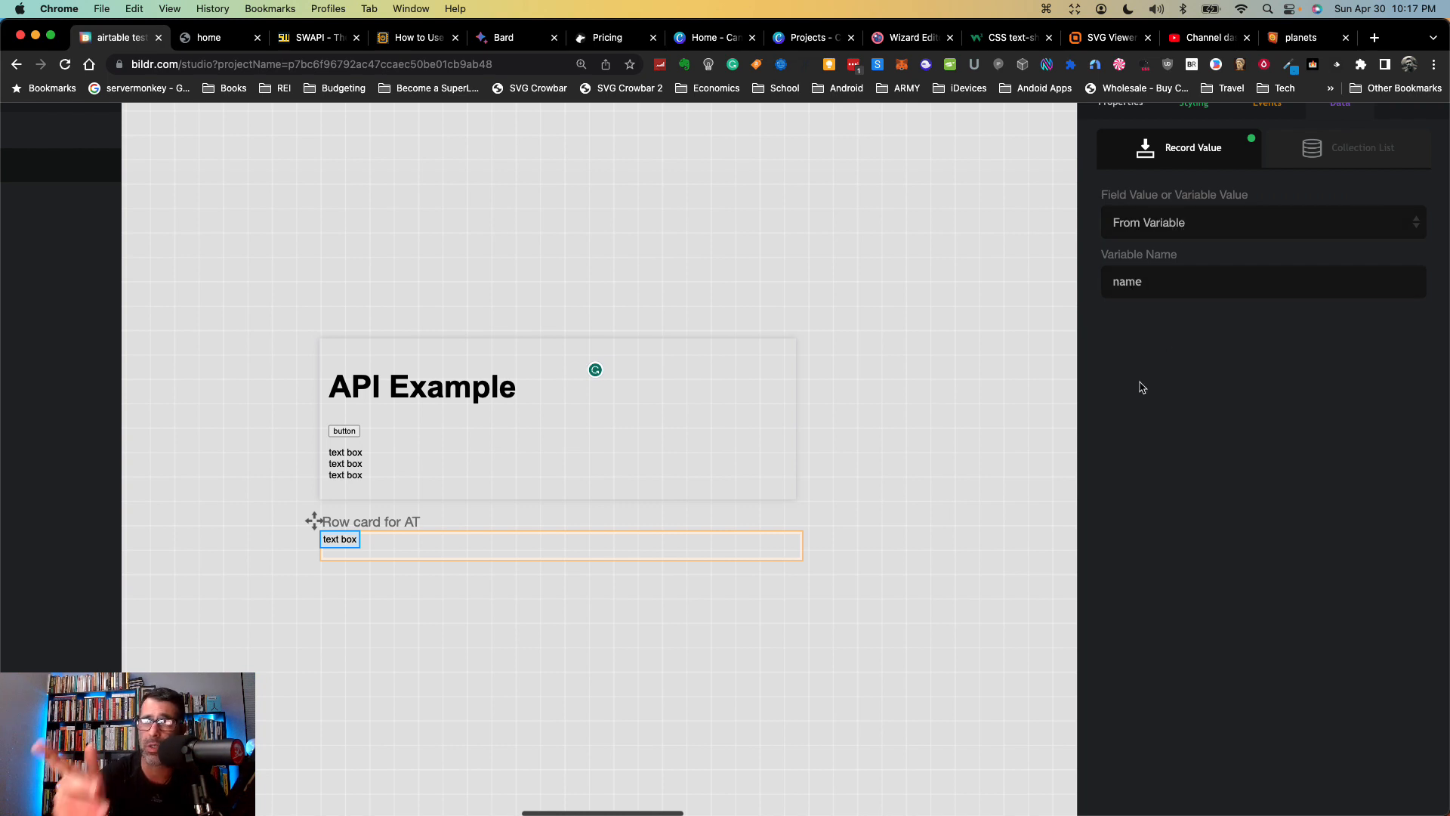
Step: Switch to the published home page and look through its console messages before running the flow
{"action": "left_click", "coordinate": [209, 37]}
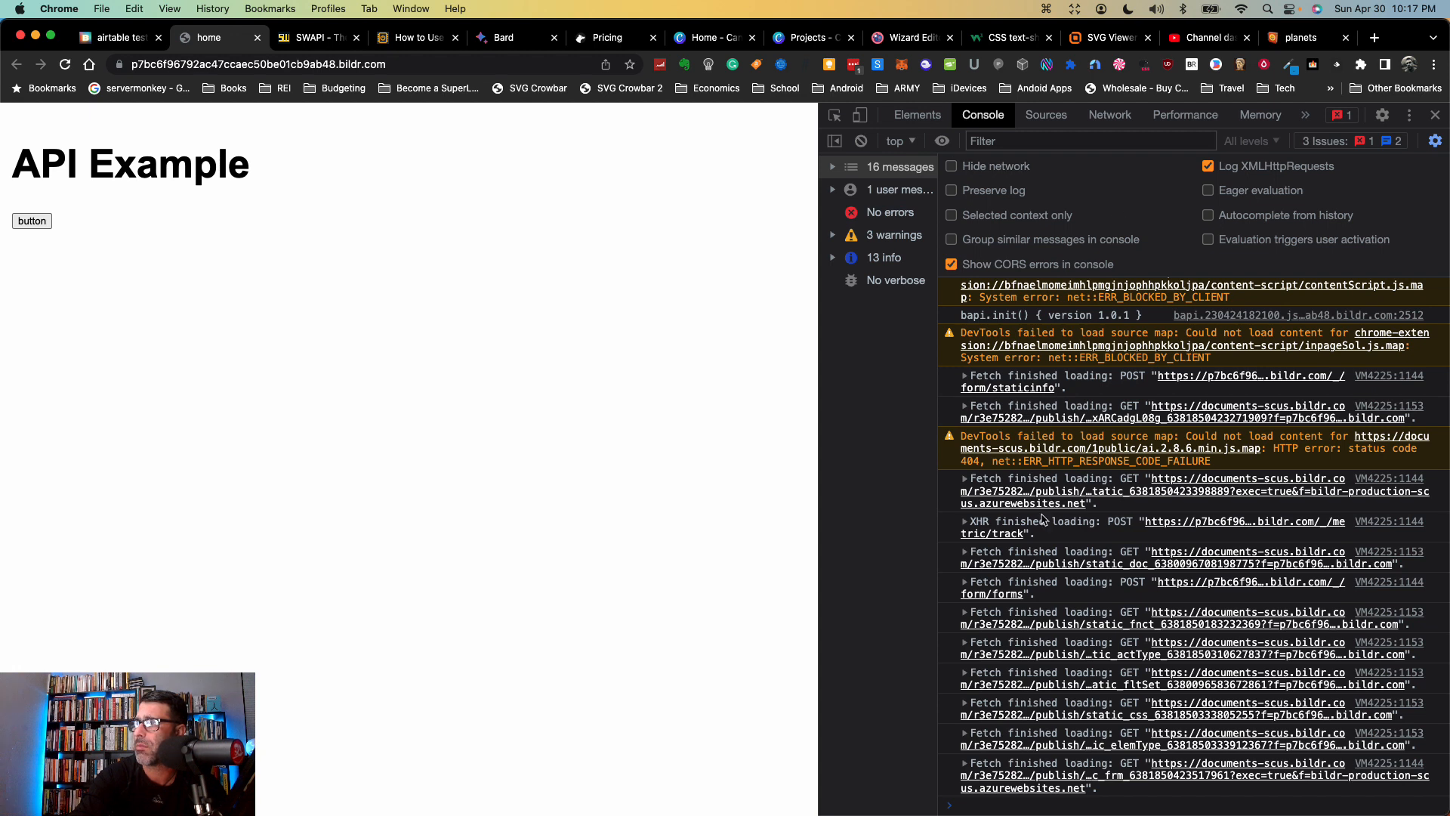
{"action": "scroll", "coordinate": [1041, 521], "scroll_direction": "up", "scroll_amount": 1}
{"action": "scroll", "coordinate": [1041, 523], "scroll_direction": "down", "scroll_amount": 2}
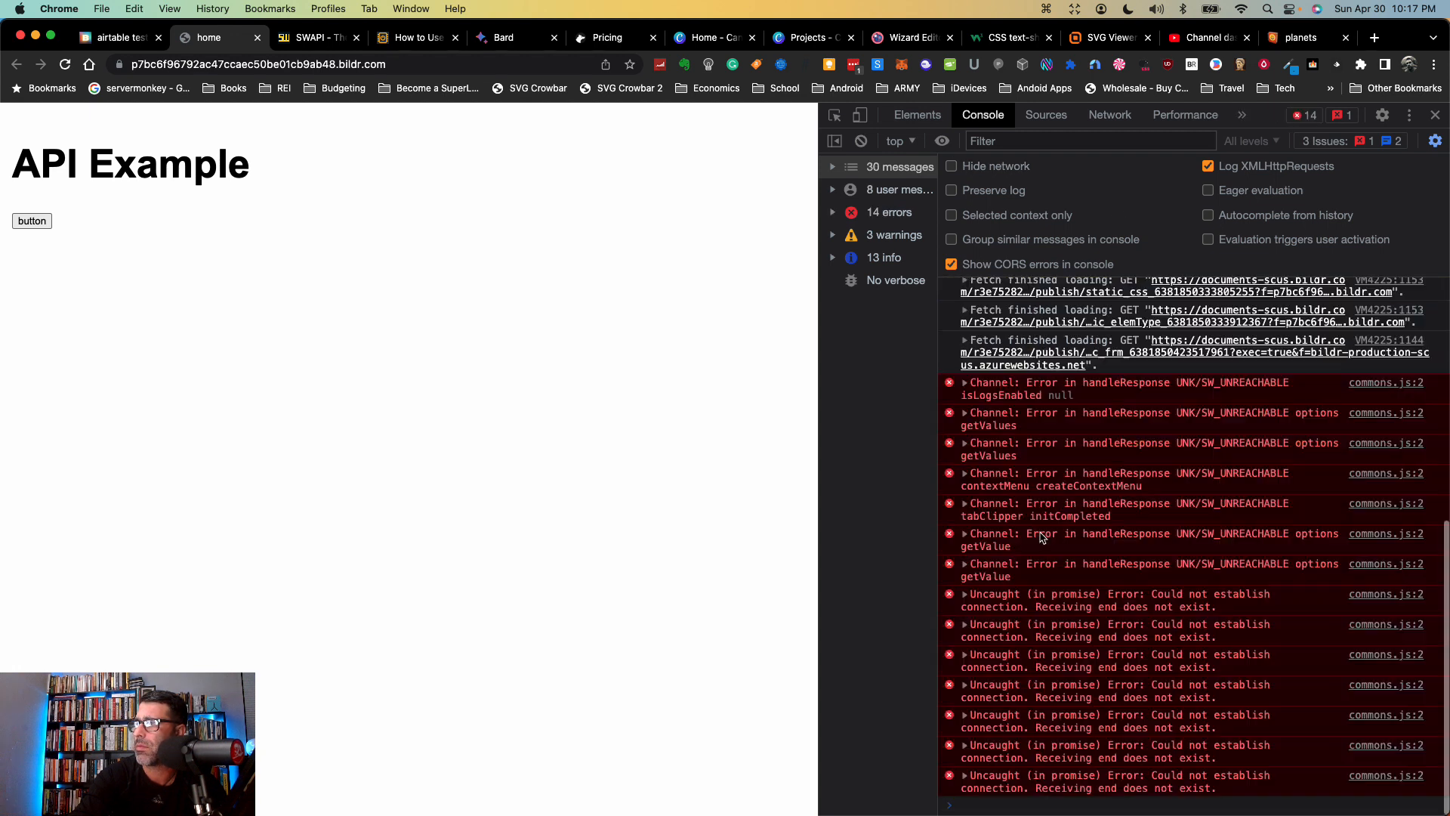
{"action": "scroll", "coordinate": [1040, 538], "scroll_direction": "up", "scroll_amount": 10}
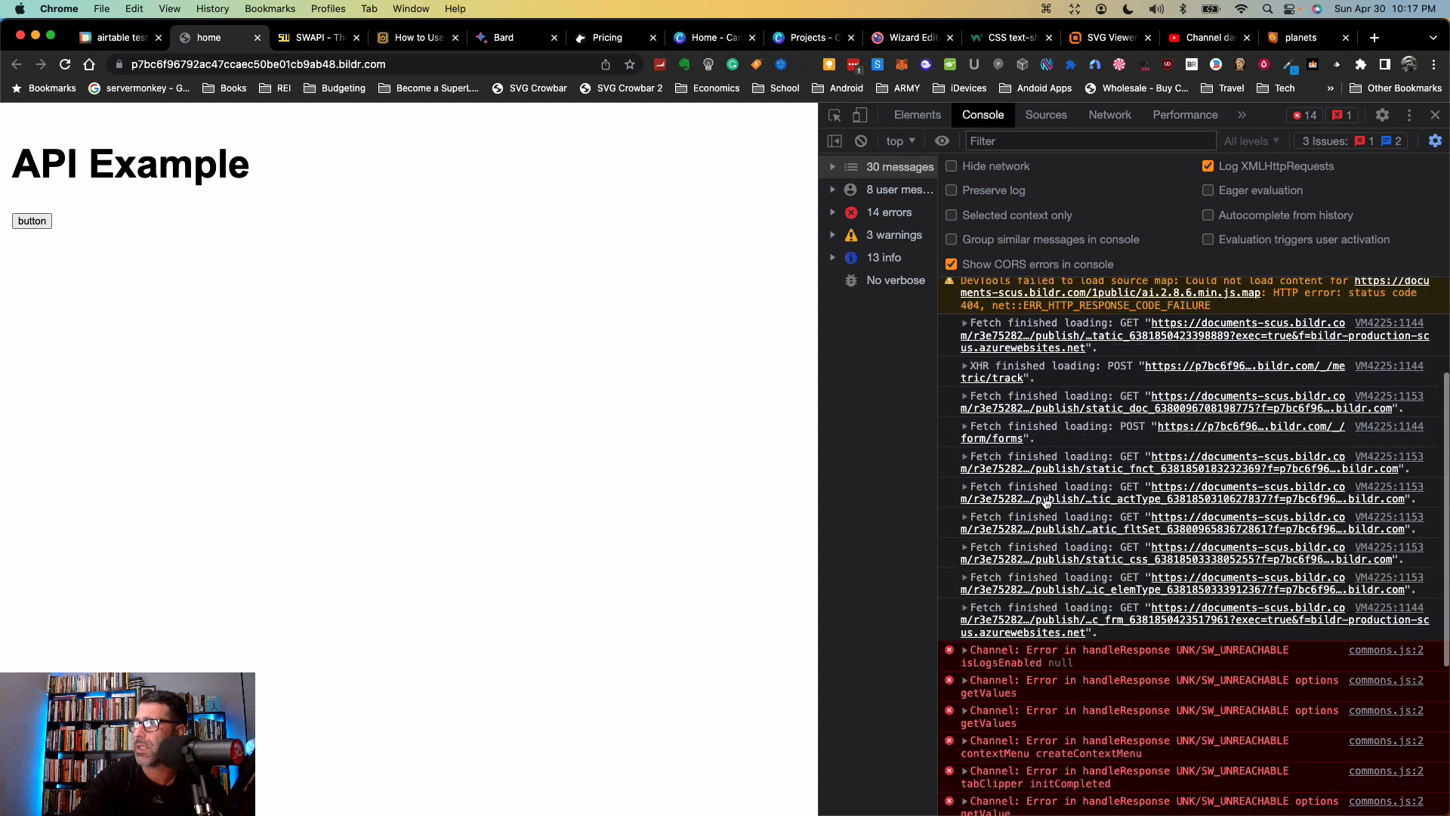
{"action": "scroll", "coordinate": [1035, 619], "scroll_direction": "down", "scroll_amount": 5}
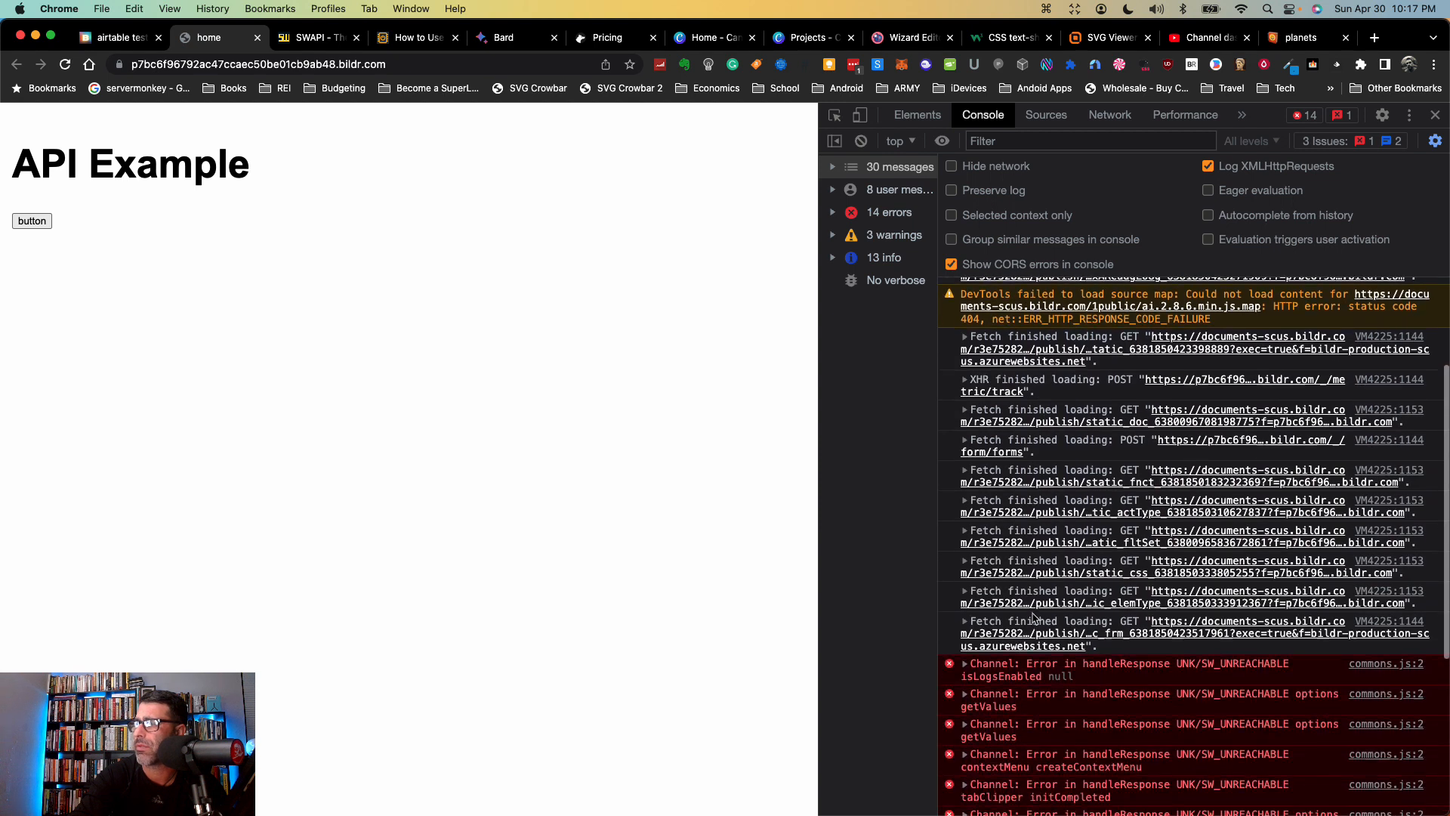
{"action": "scroll", "coordinate": [1035, 619], "scroll_direction": "down", "scroll_amount": 5}
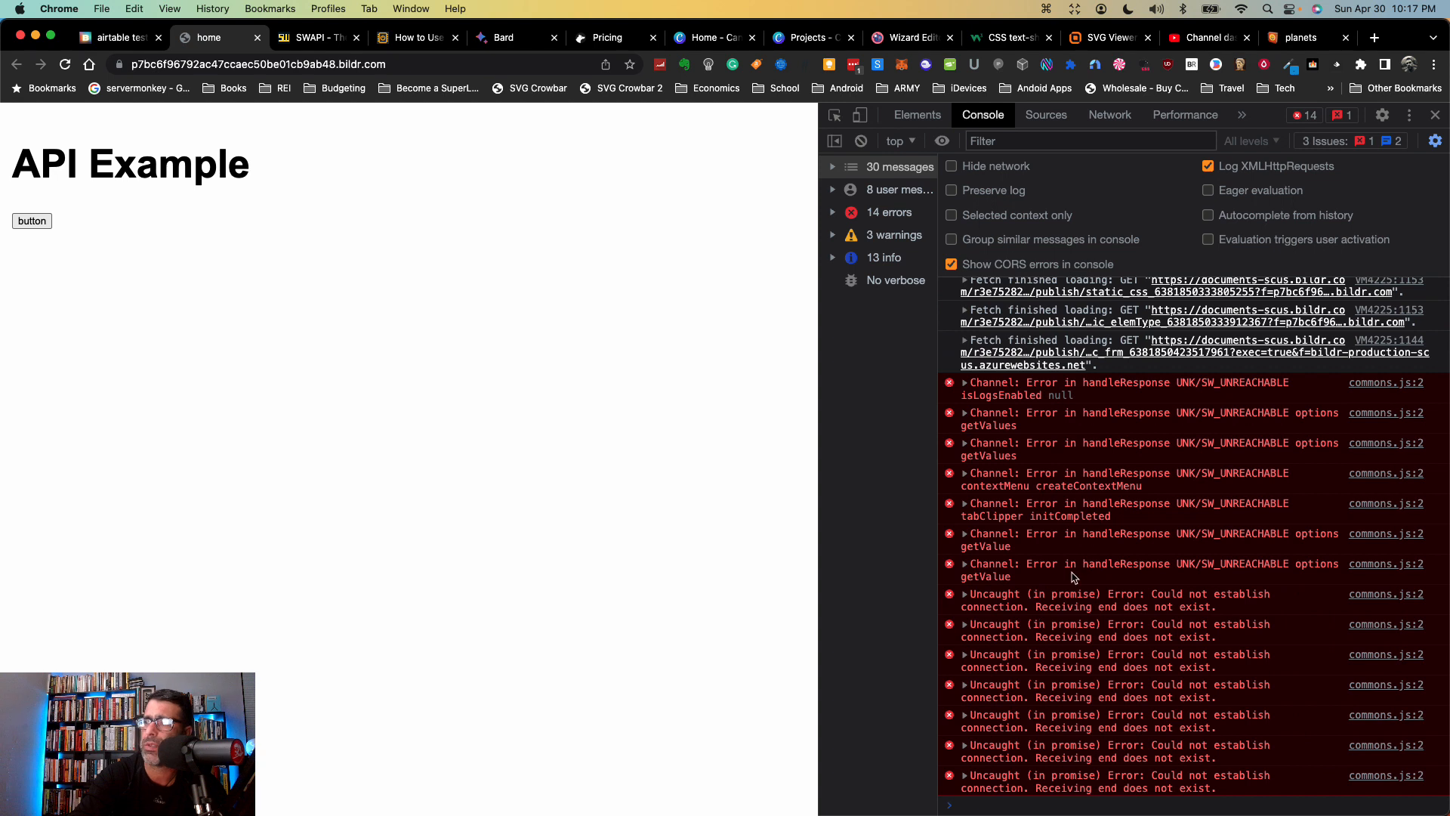
{"action": "scroll", "coordinate": [1077, 574], "scroll_direction": "up", "scroll_amount": 6}
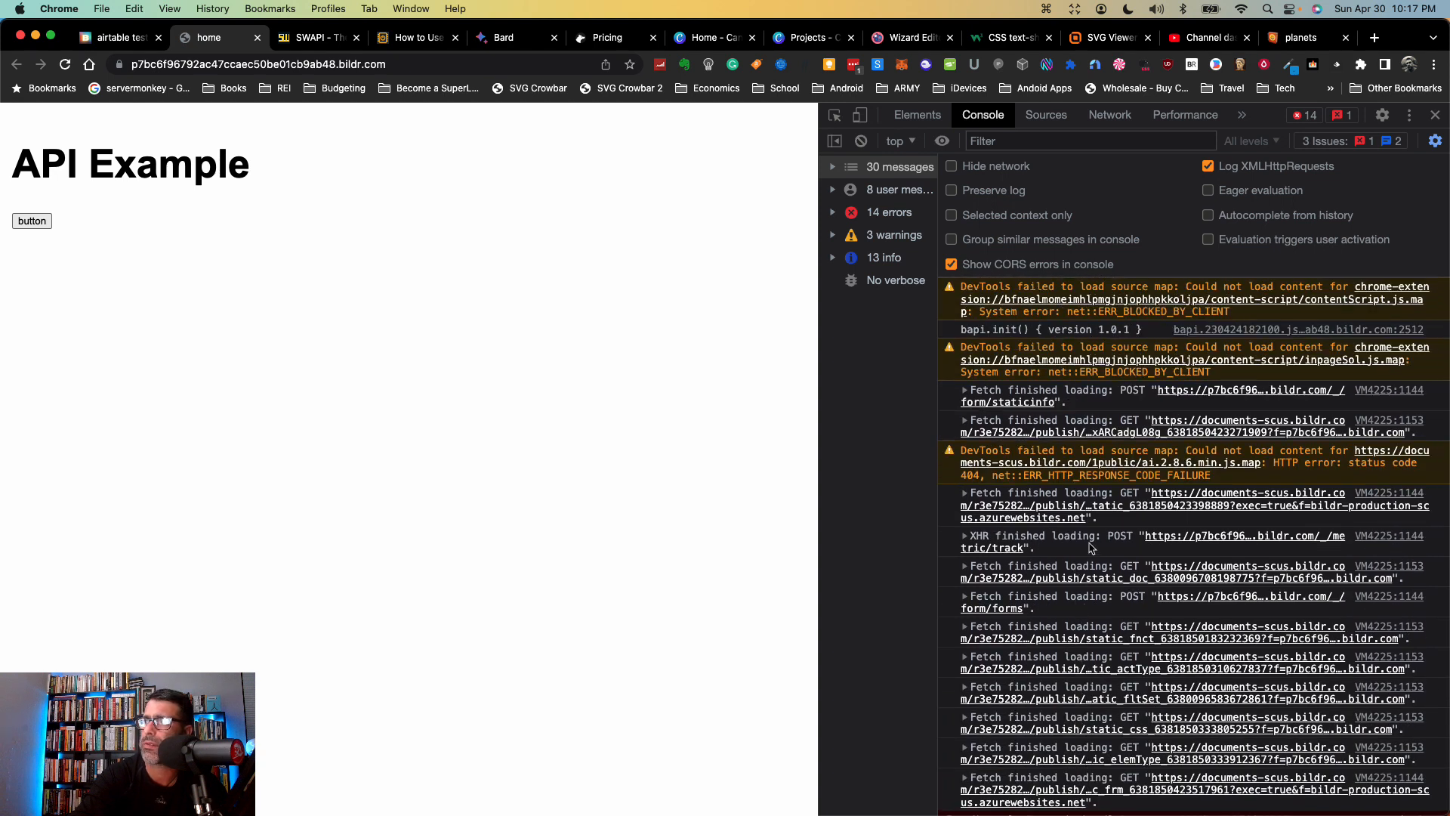
{"action": "scroll", "coordinate": [1077, 574], "scroll_direction": "down", "scroll_amount": 6}
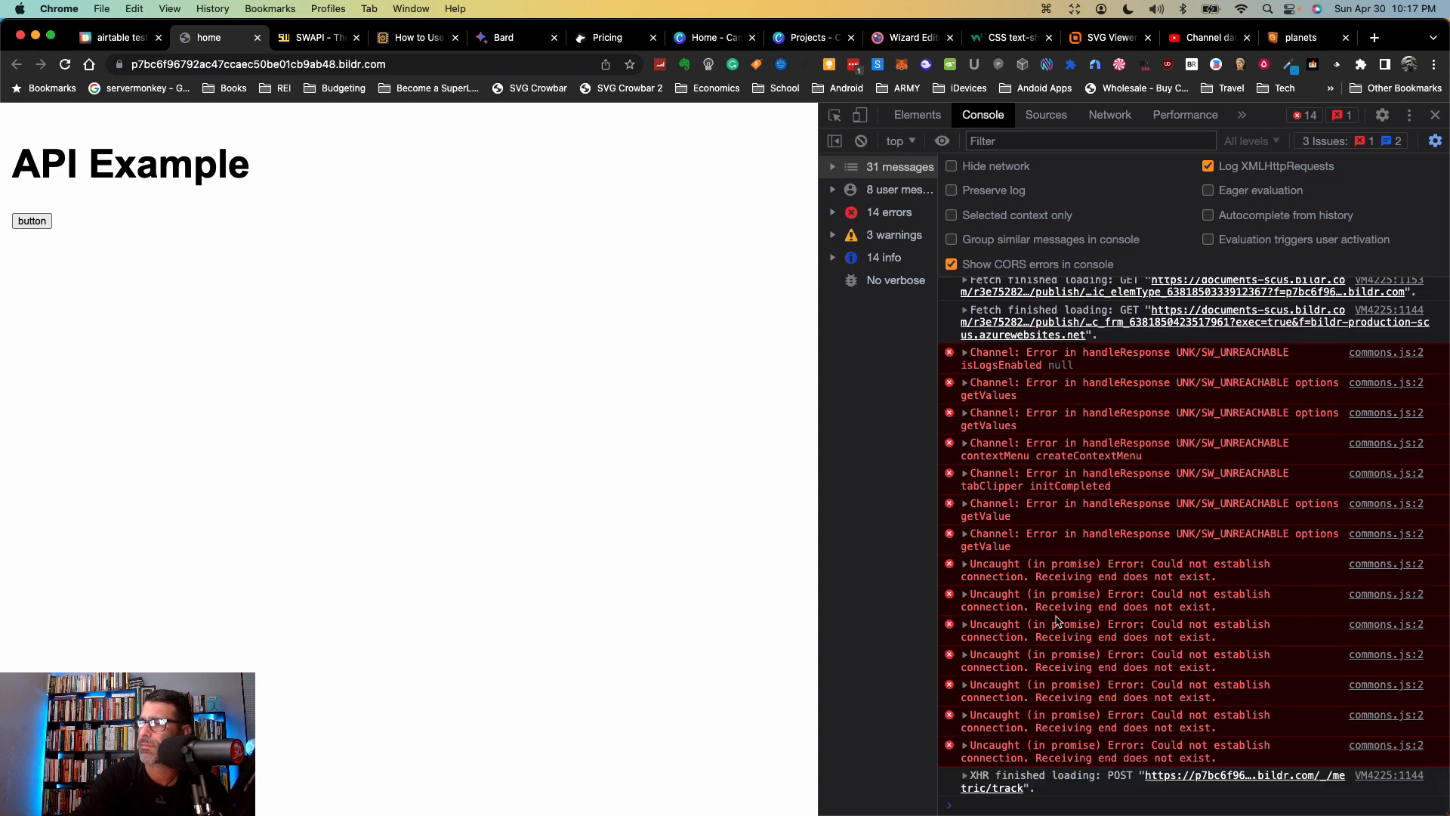
Step: Look through the home page's network requests, and return to the console output
{"action": "left_click", "coordinate": [1109, 115]}
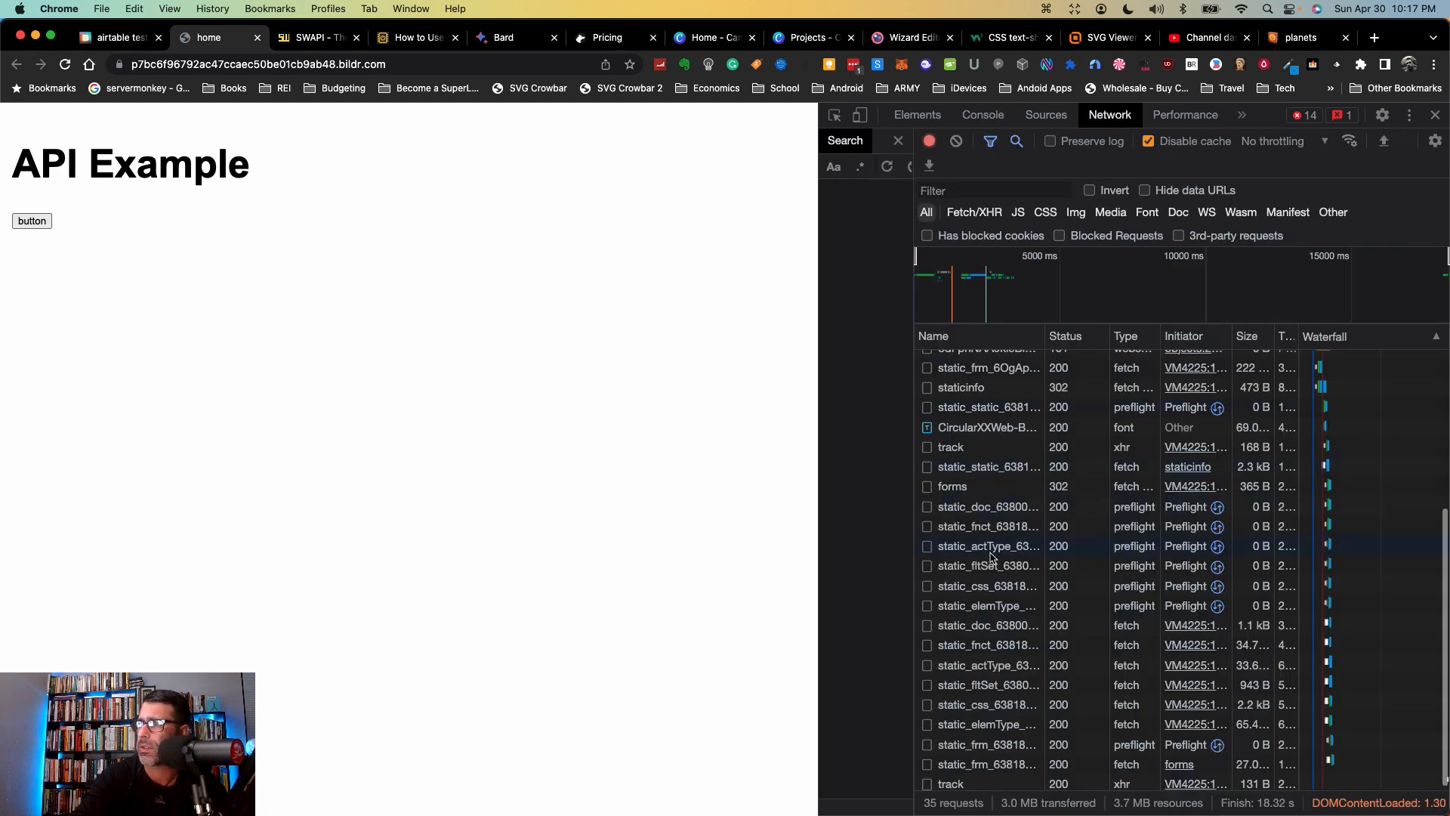
{"action": "scroll", "coordinate": [979, 631], "scroll_direction": "up", "scroll_amount": 4}
{"action": "scroll", "coordinate": [980, 631], "scroll_direction": "up", "scroll_amount": 1}
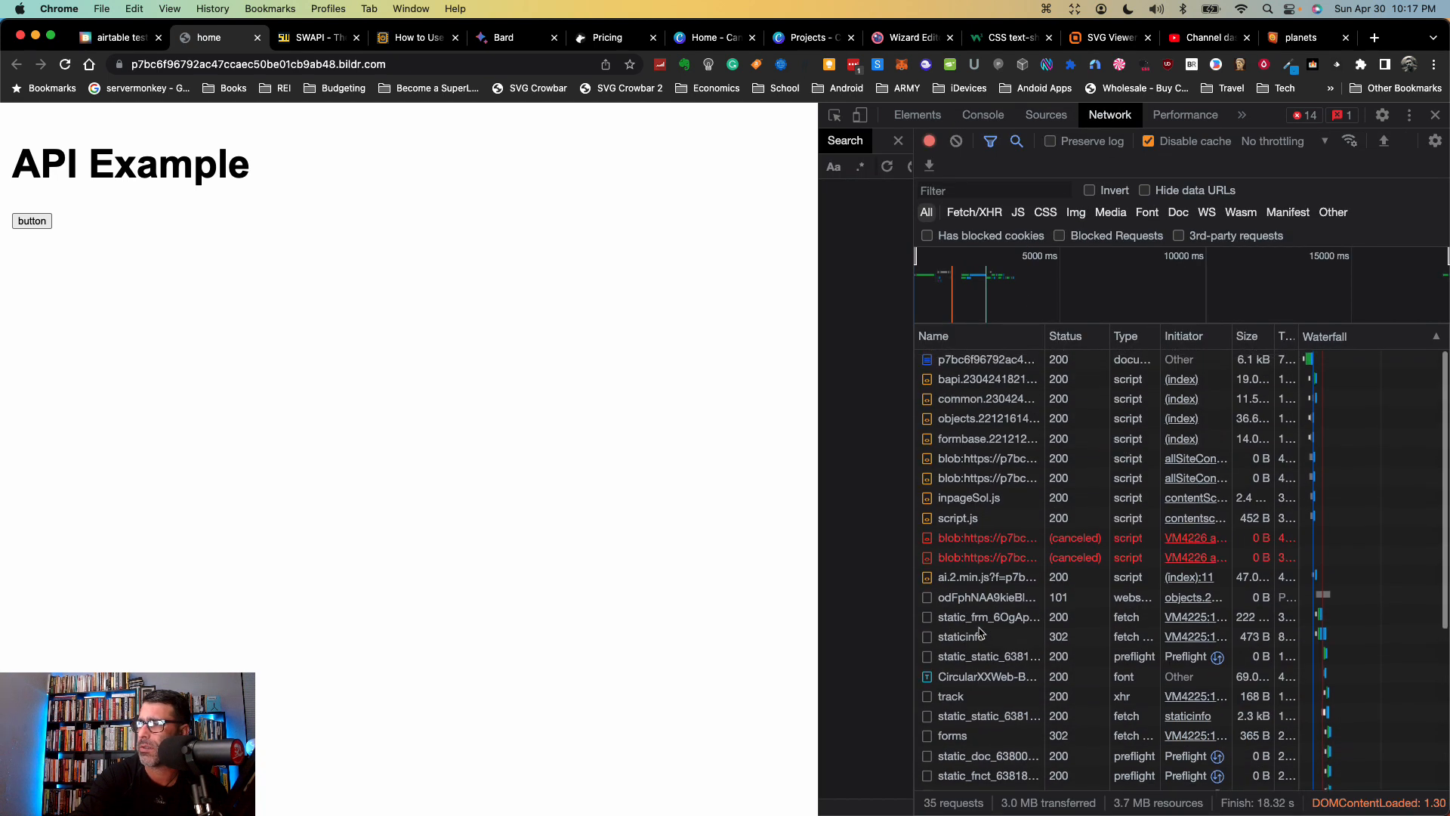
{"action": "scroll", "coordinate": [984, 606], "scroll_direction": "down", "scroll_amount": 4}
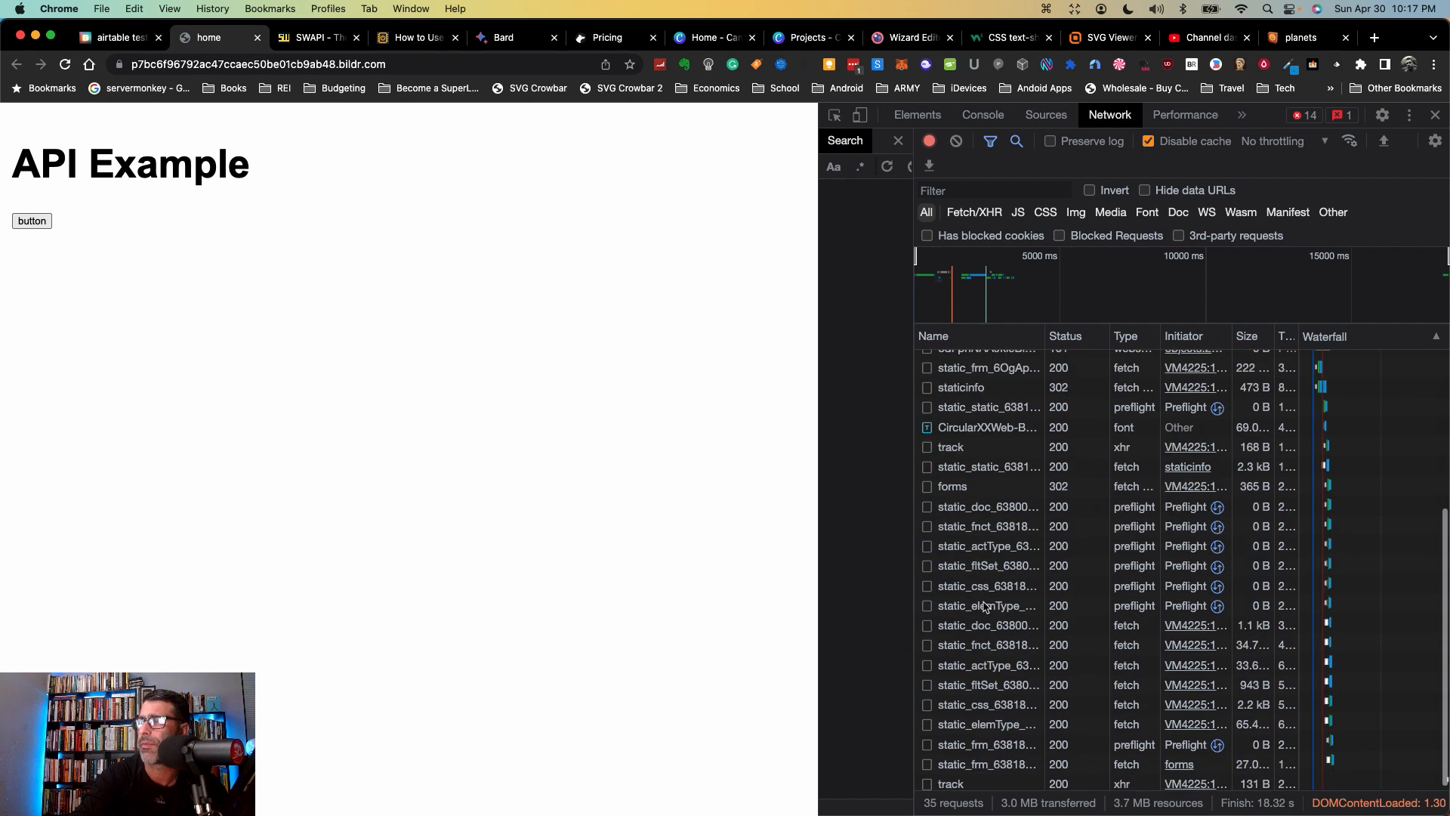
{"action": "left_click", "coordinate": [979, 115]}
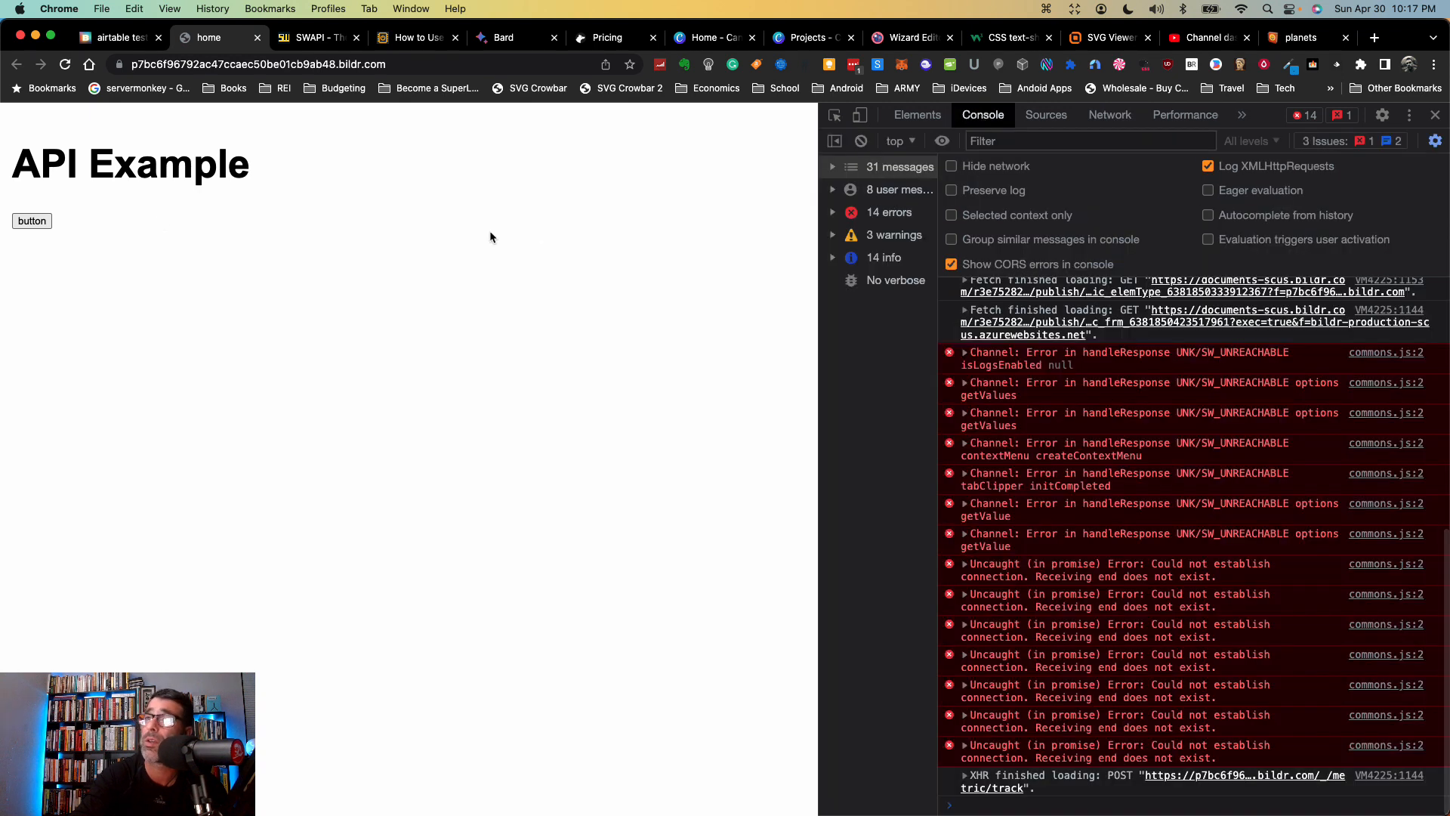
Step: Run the flow with the home page's button and highlight the "SWAPI Results:" label in the console output
{"action": "left_click", "coordinate": [36, 222]}
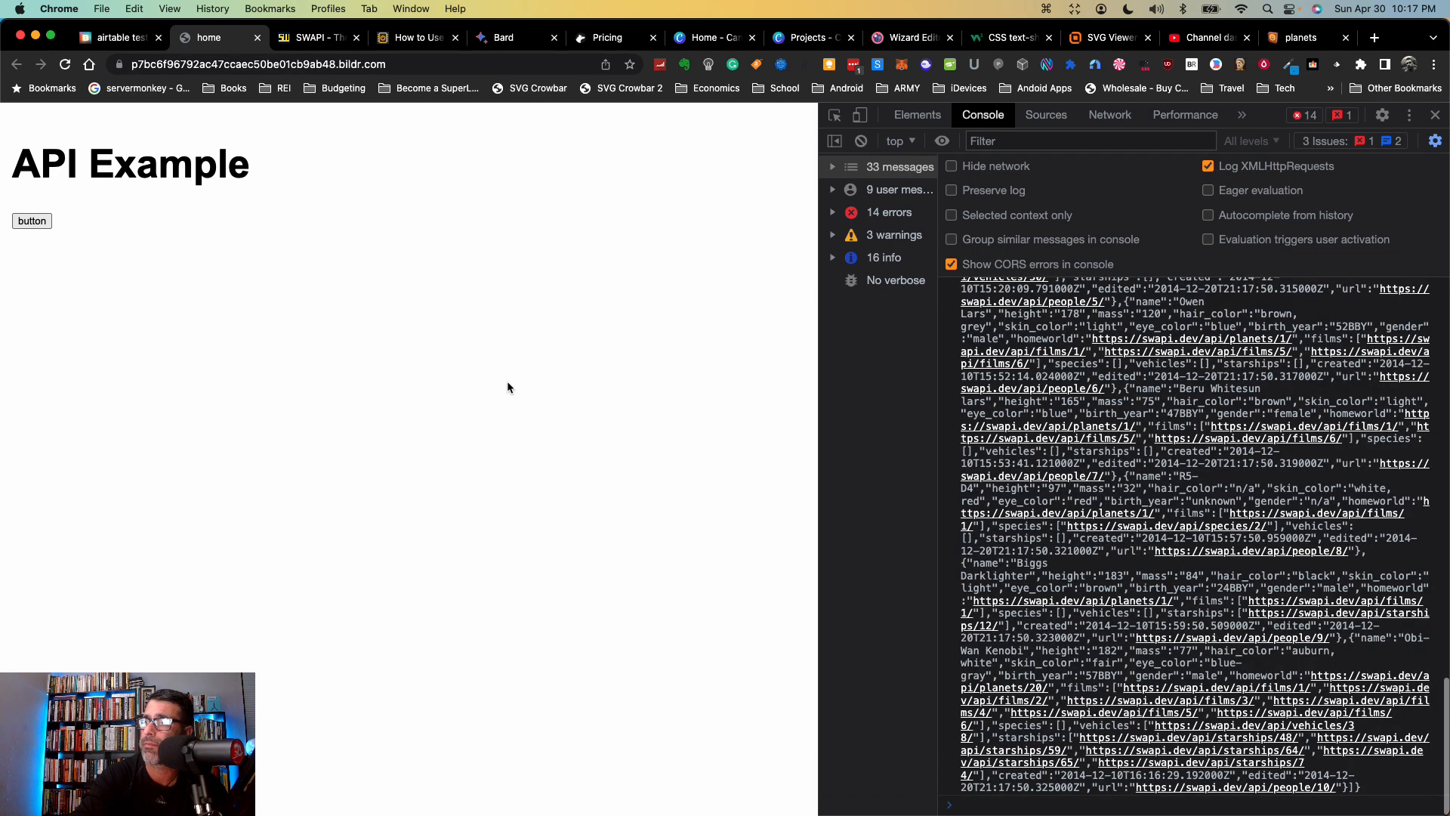
{"action": "scroll", "coordinate": [1055, 577], "scroll_direction": "up", "scroll_amount": 2}
{"action": "scroll", "coordinate": [1055, 576], "scroll_direction": "up", "scroll_amount": 8}
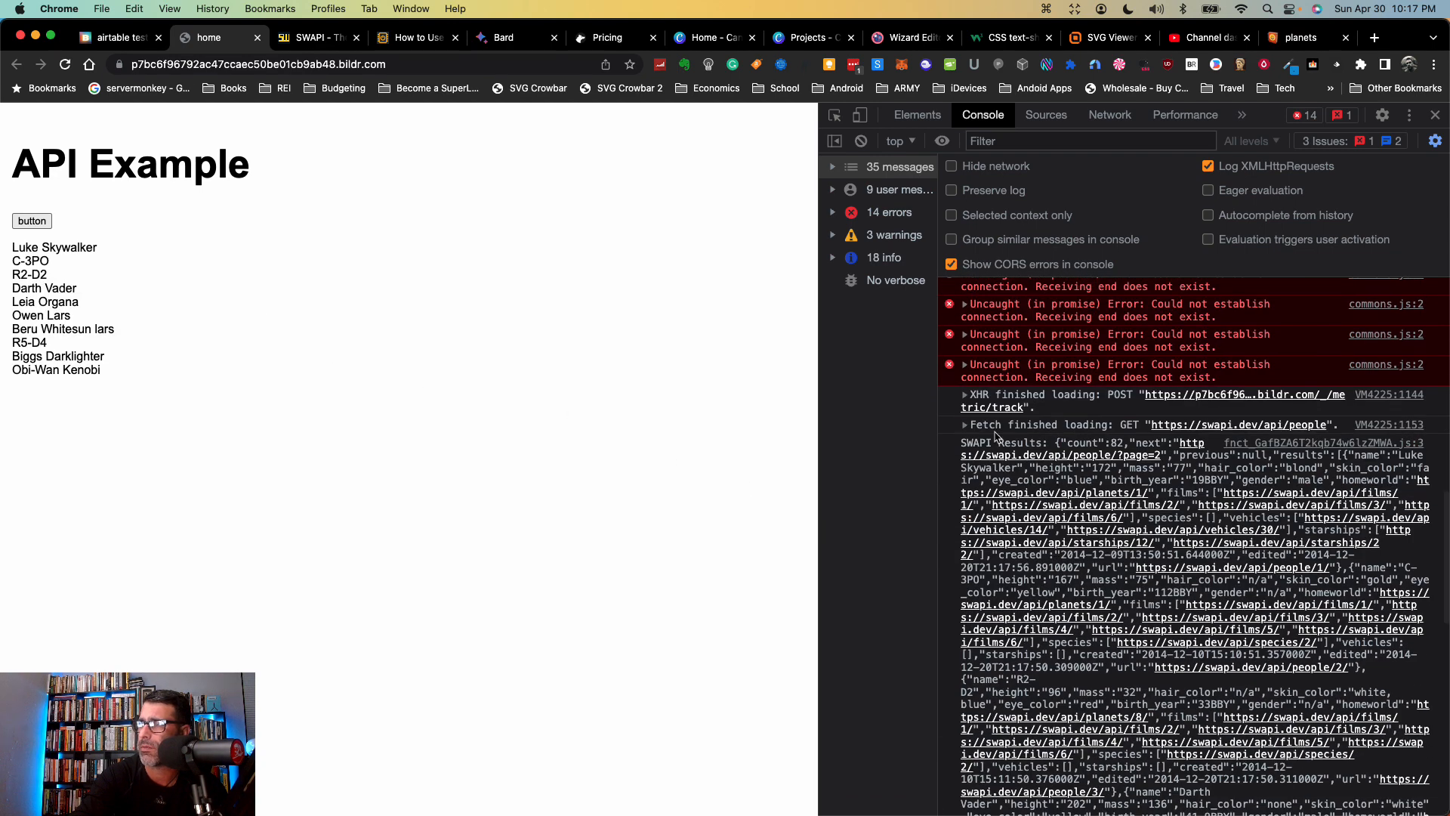
{"action": "left_click_drag", "start_coordinate": [960, 441], "coordinate": [1033, 447]}
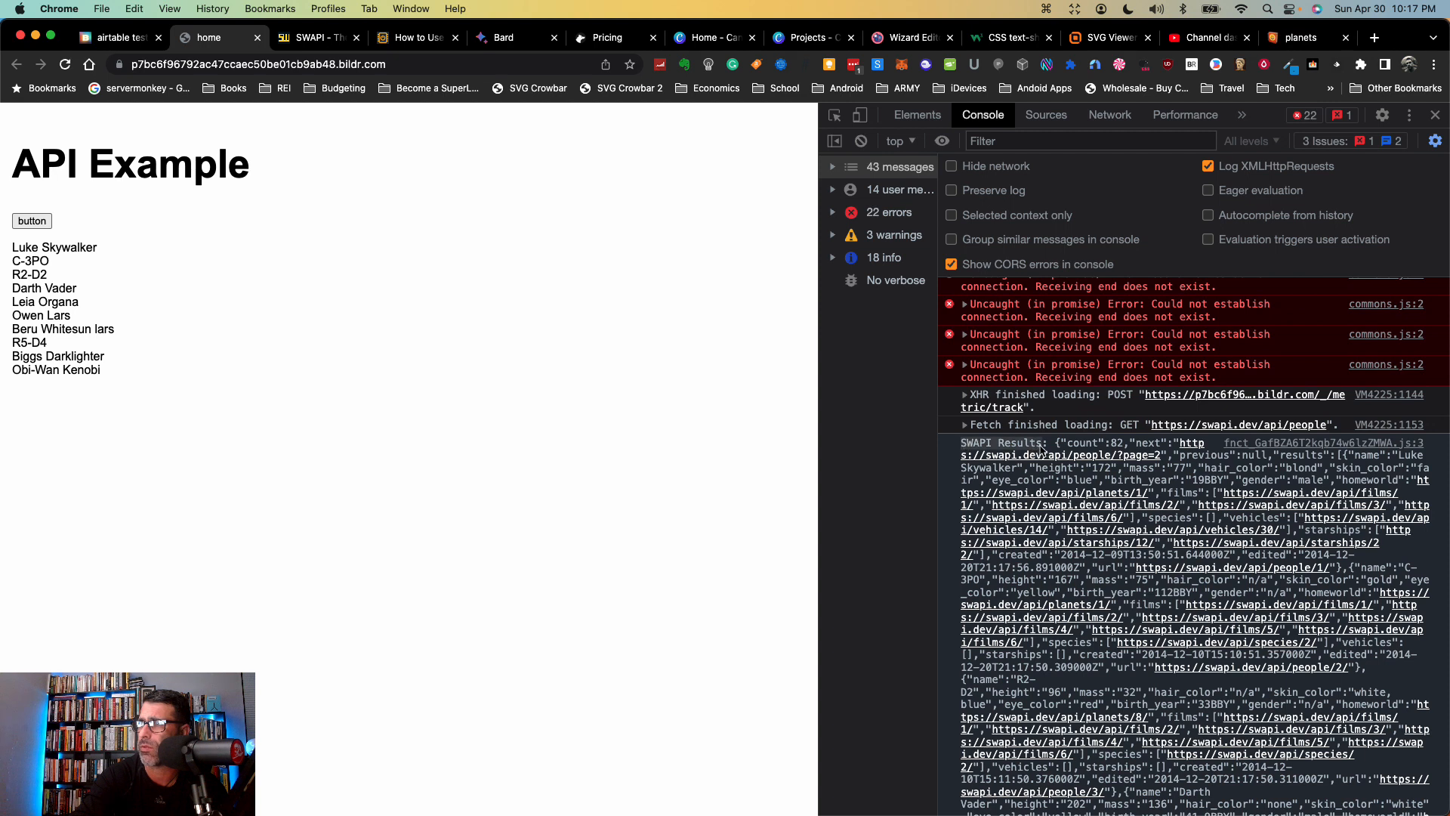
Step: Return to the airtable test project in Bildr and open the Console Log action of the home page's StarWars flow
{"action": "left_click", "coordinate": [121, 38]}
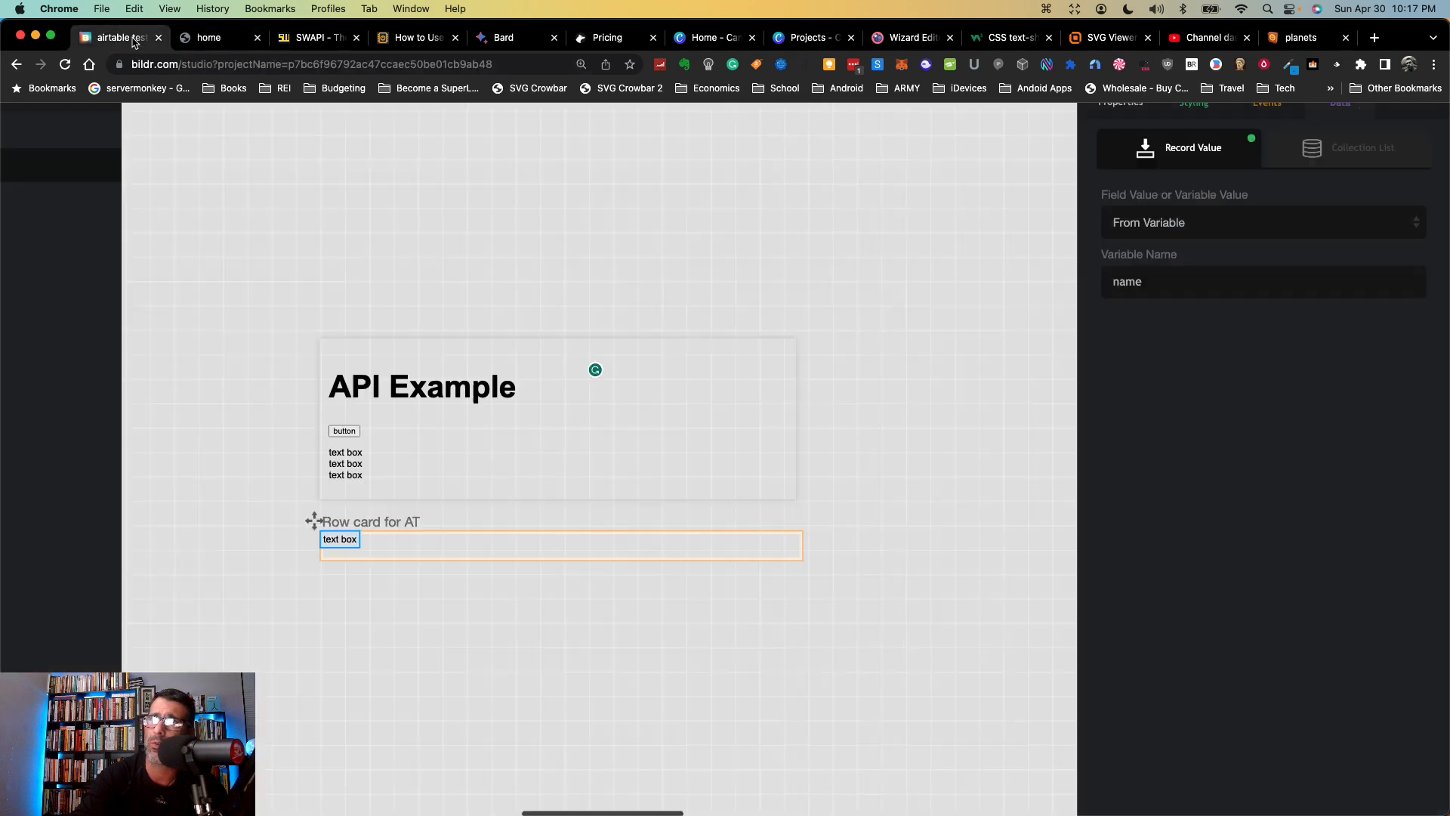
{"action": "left_click", "coordinate": [460, 440]}
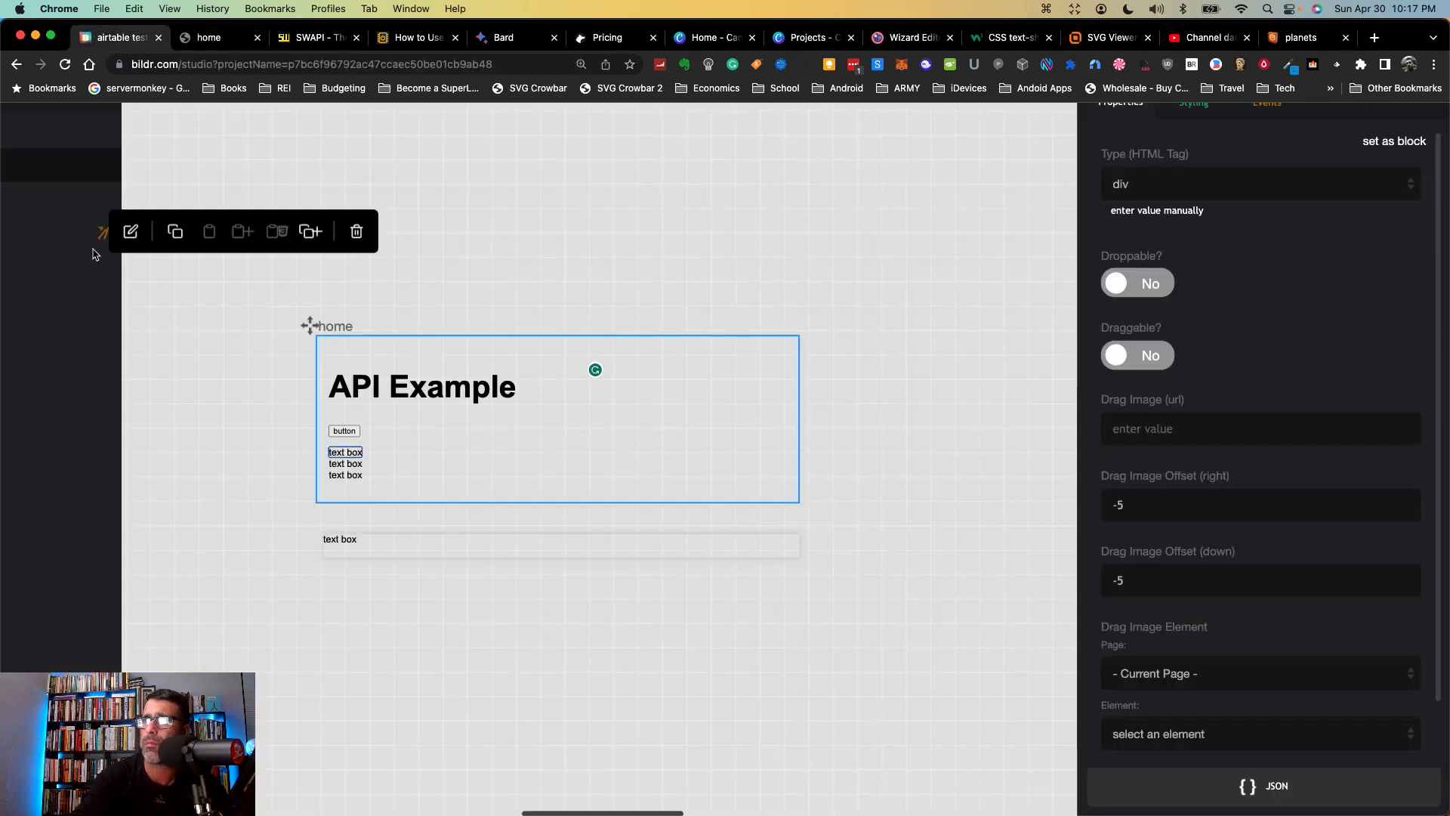
{"action": "scroll", "coordinate": [245, 259], "scroll_direction": "down", "scroll_amount": 3}
{"action": "left_click", "coordinate": [227, 229]}
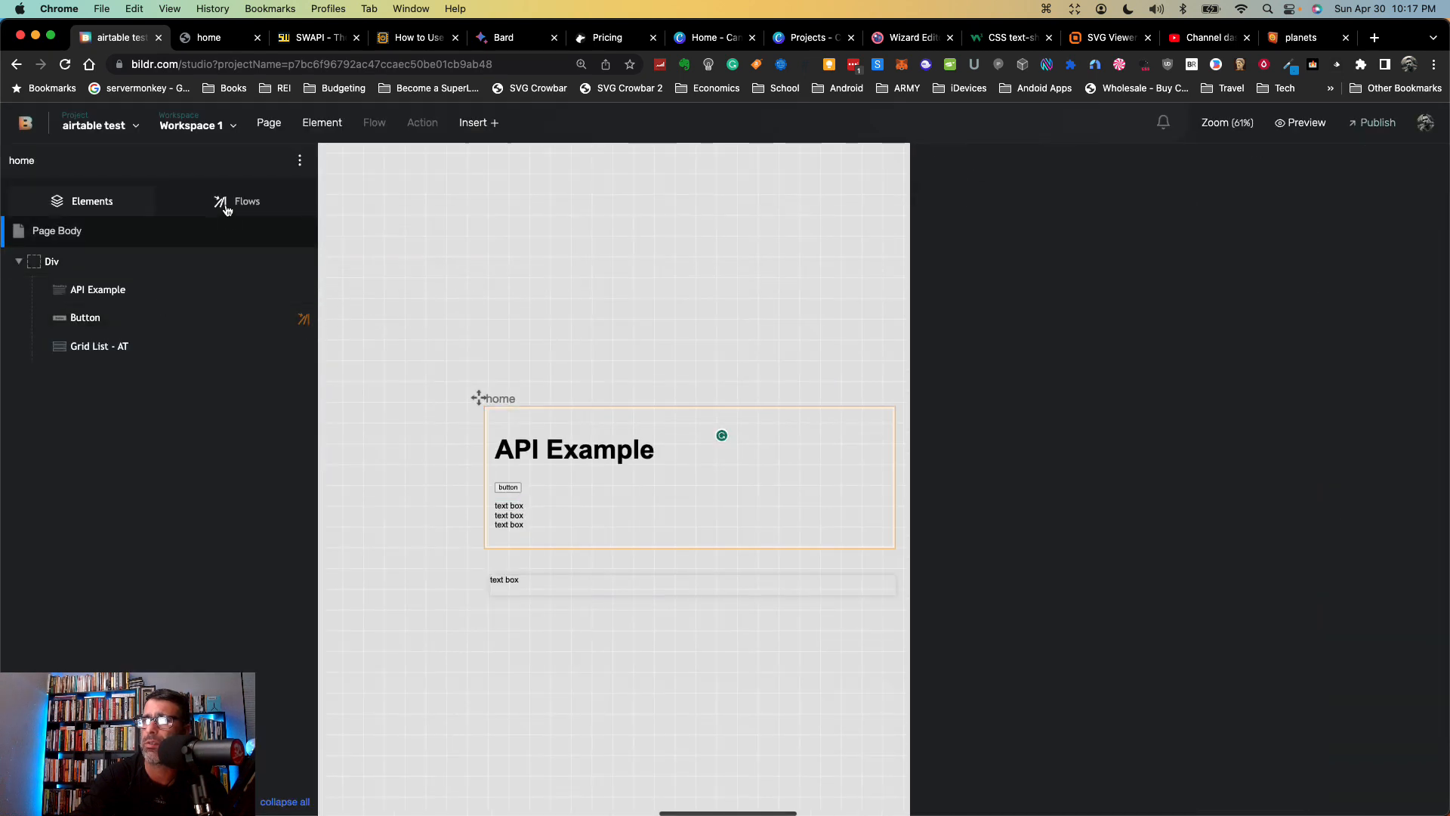
{"action": "left_click", "coordinate": [226, 209]}
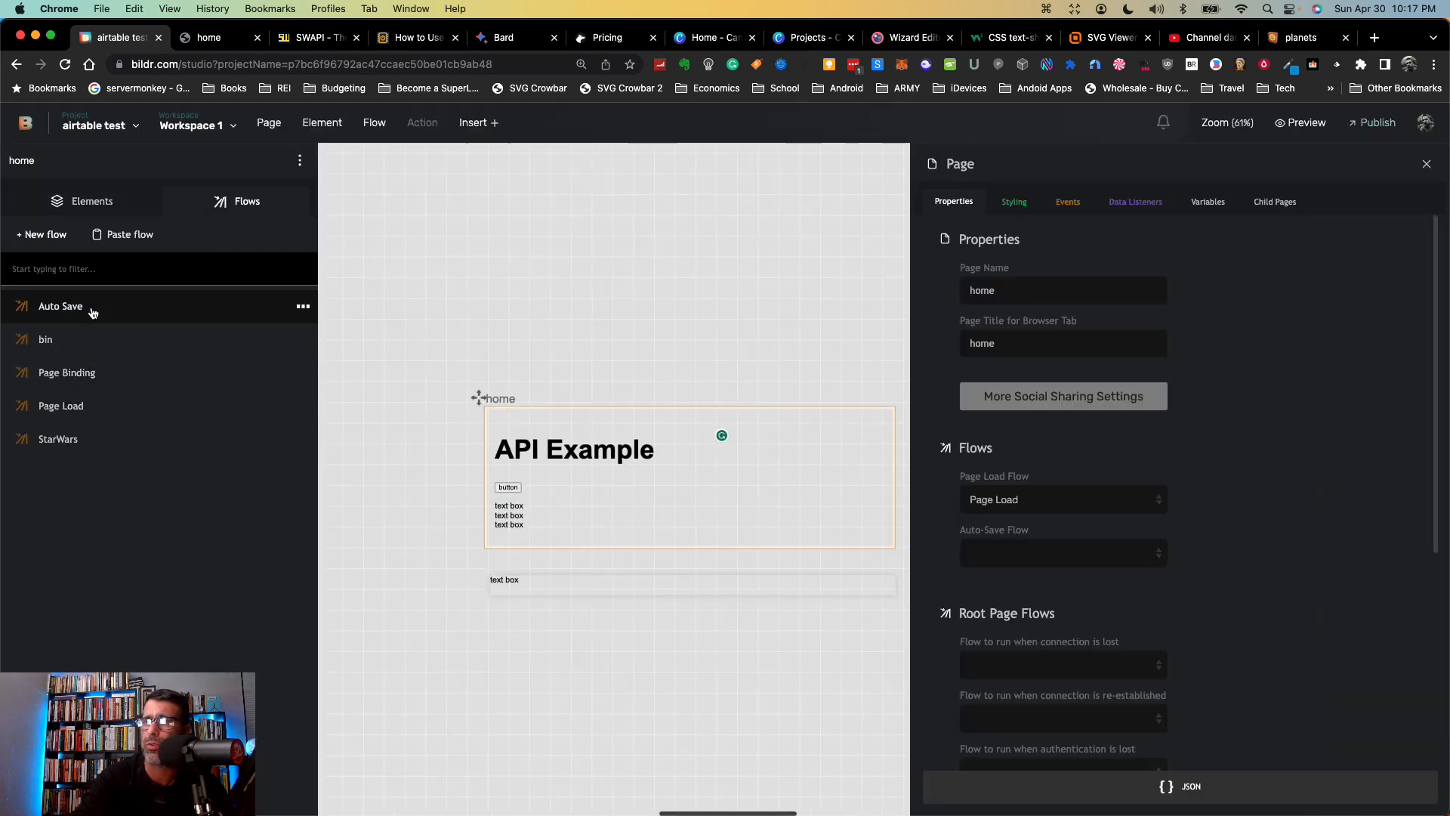
{"action": "left_click", "coordinate": [74, 441]}
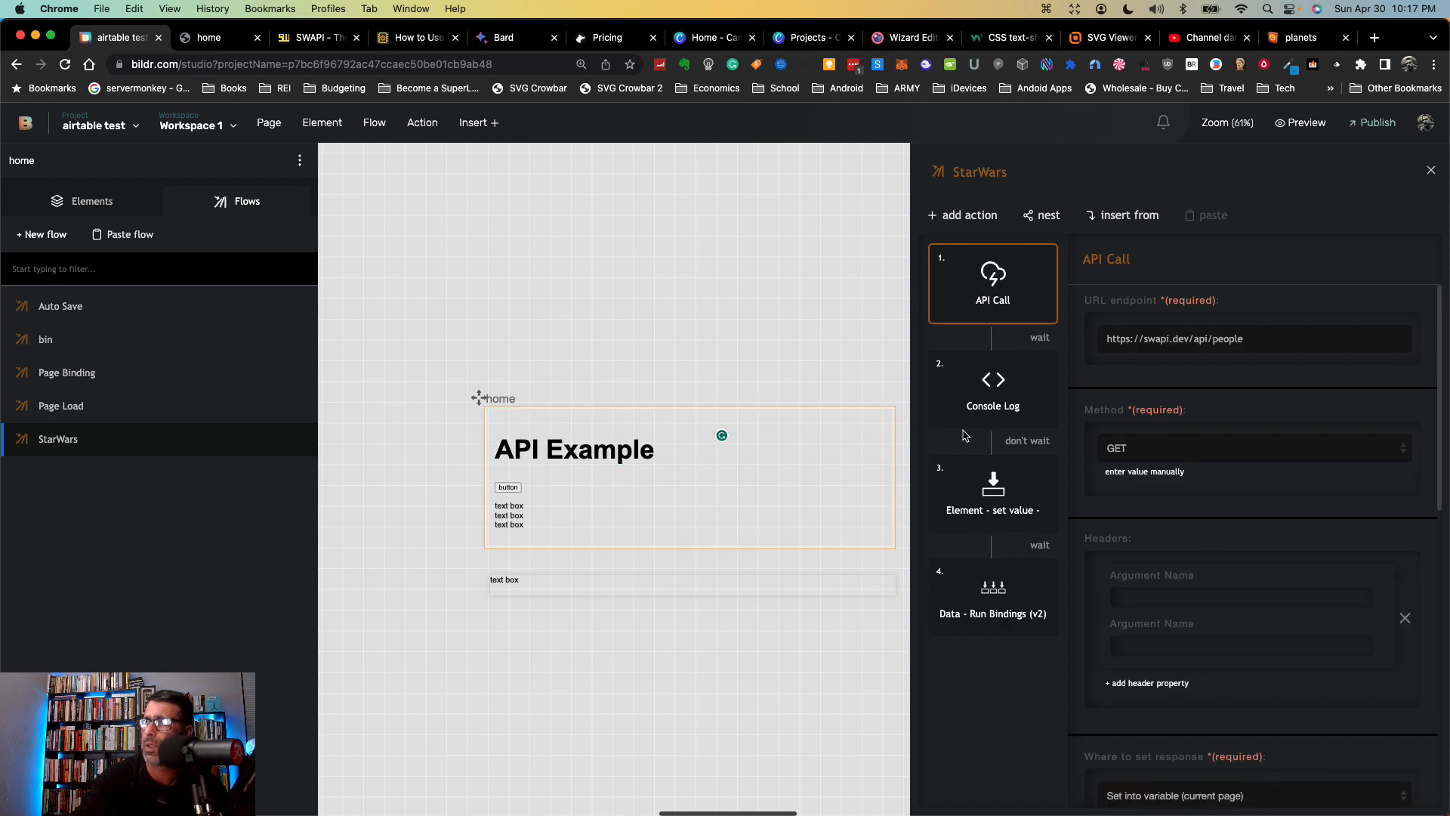
{"action": "left_click", "coordinate": [976, 423]}
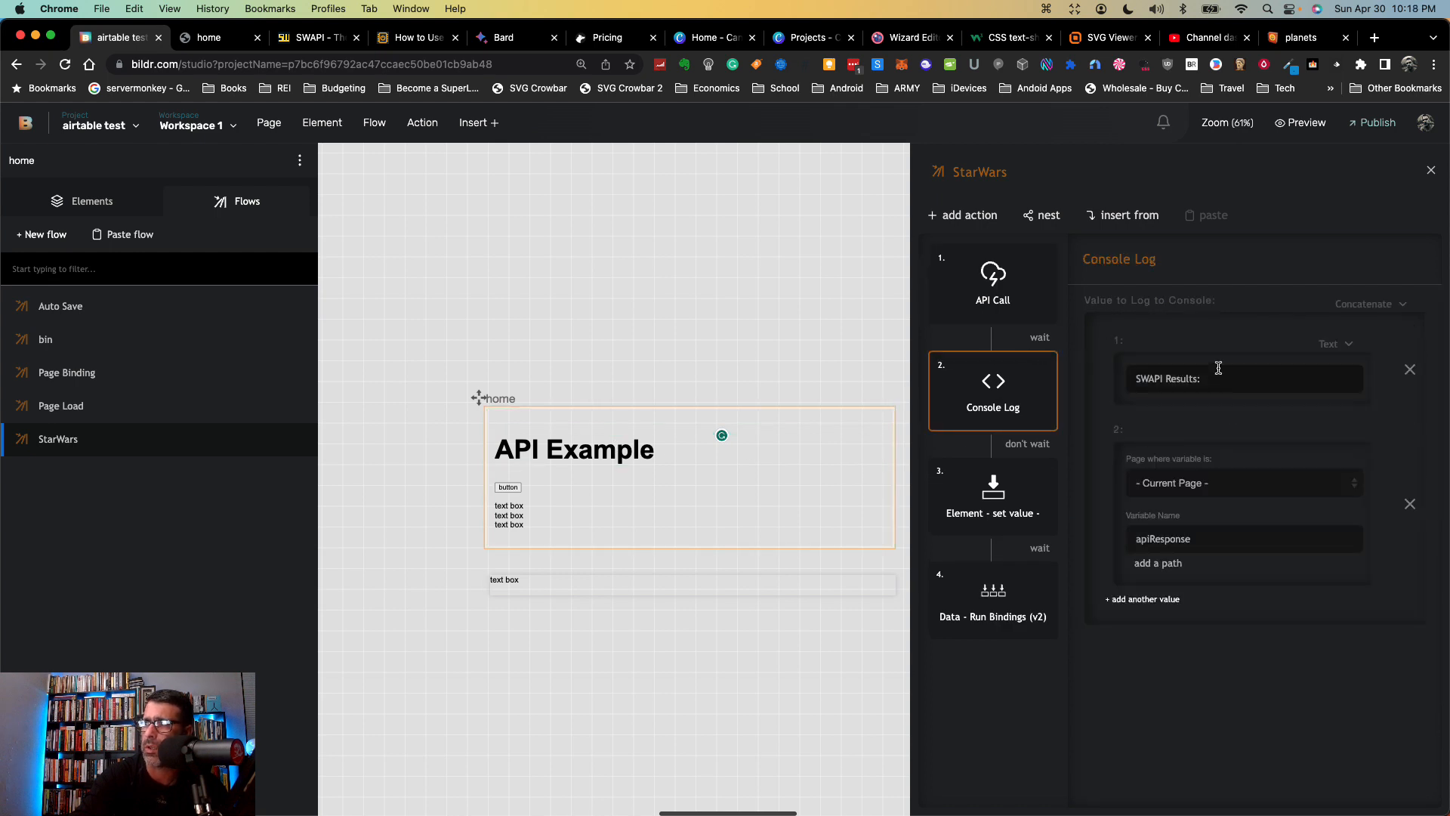
{"action": "mouse_move", "coordinate": [1257, 437]}
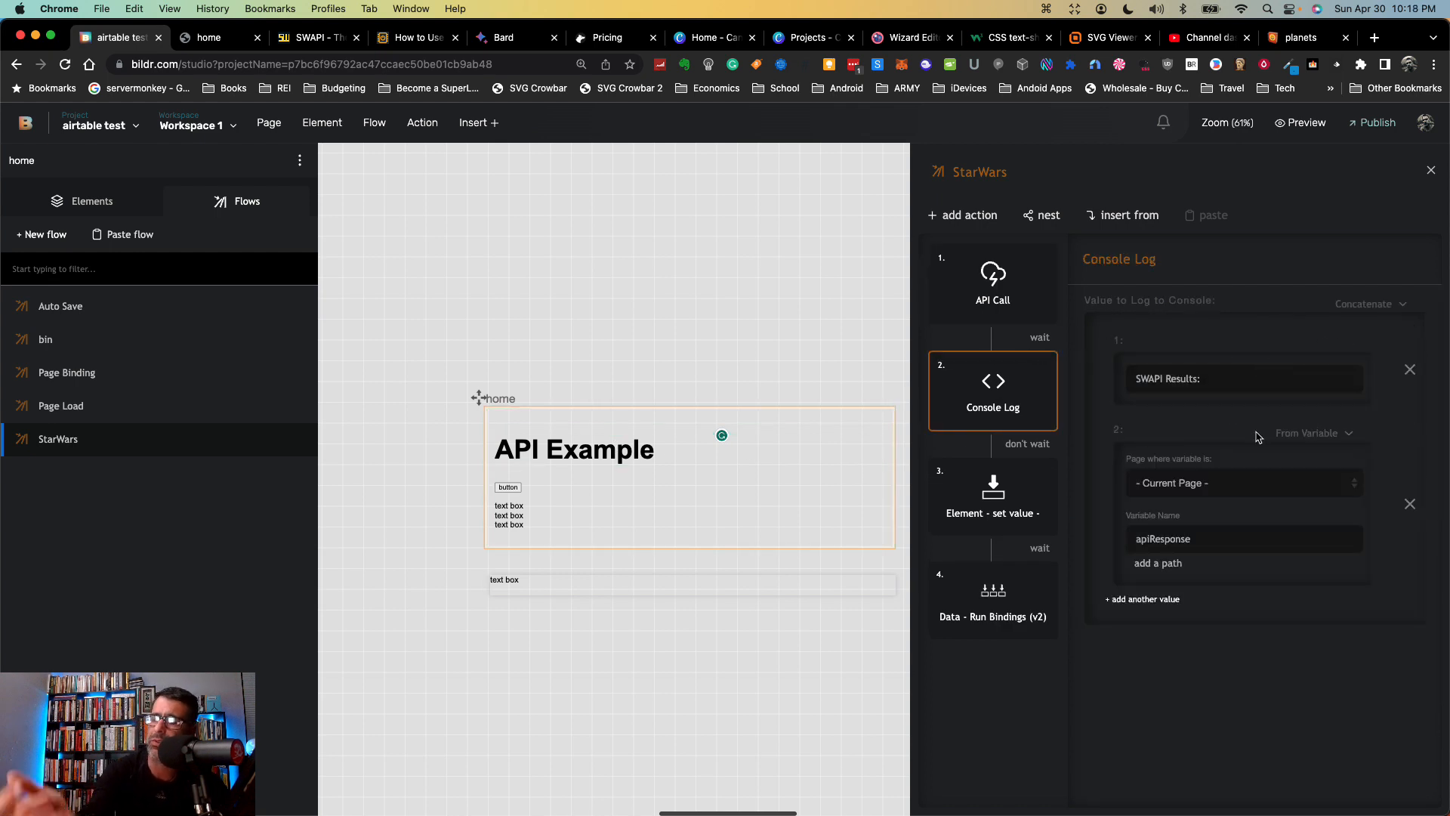
Step: Copy "SWAPI" from the Console Log's text value, filter the published page's console by it, and read through the matching log entry
{"action": "double_click", "coordinate": [1138, 374]}
{"action": "key", "text": "super+c"}
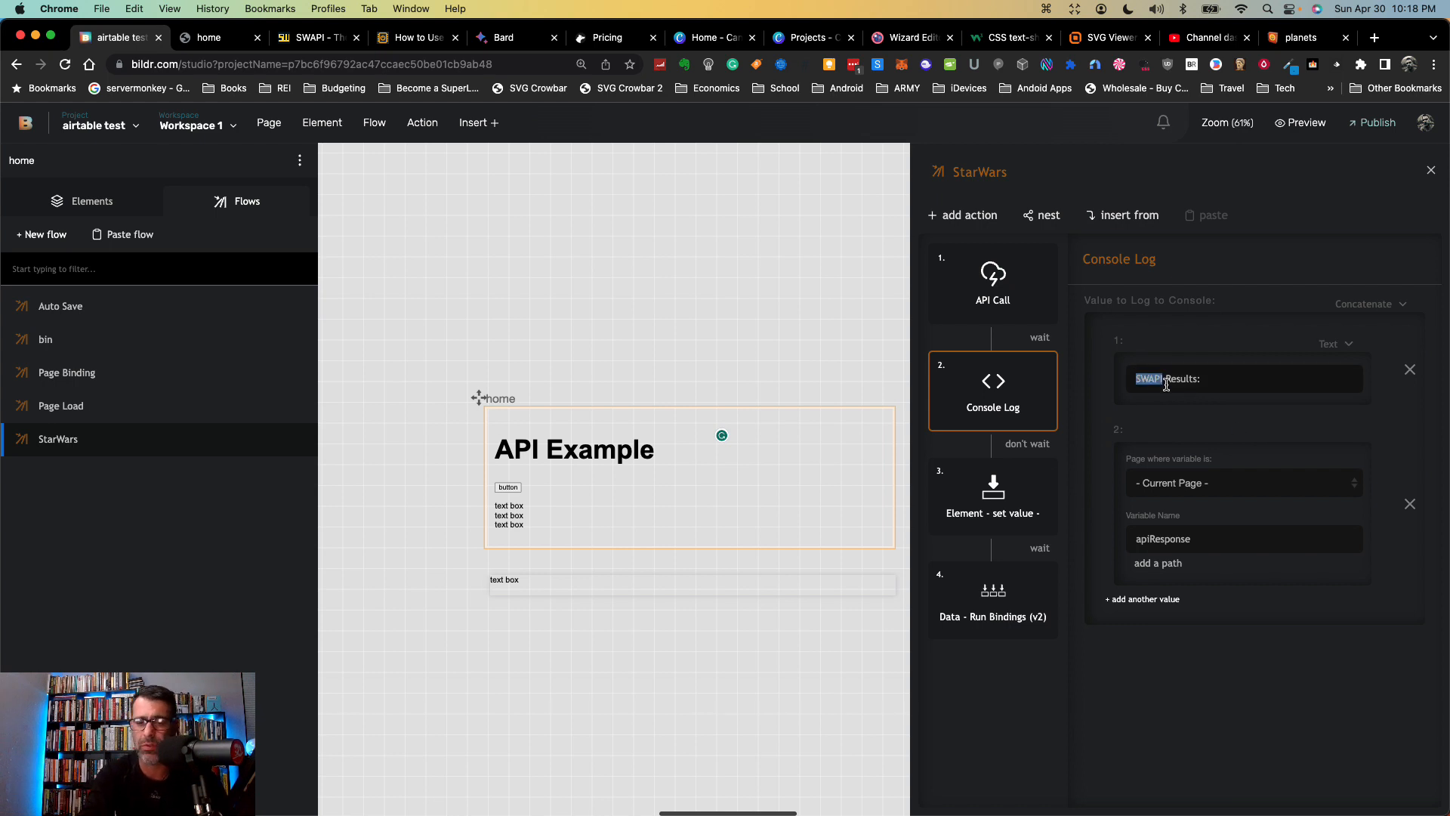
{"action": "left_click", "coordinate": [216, 37]}
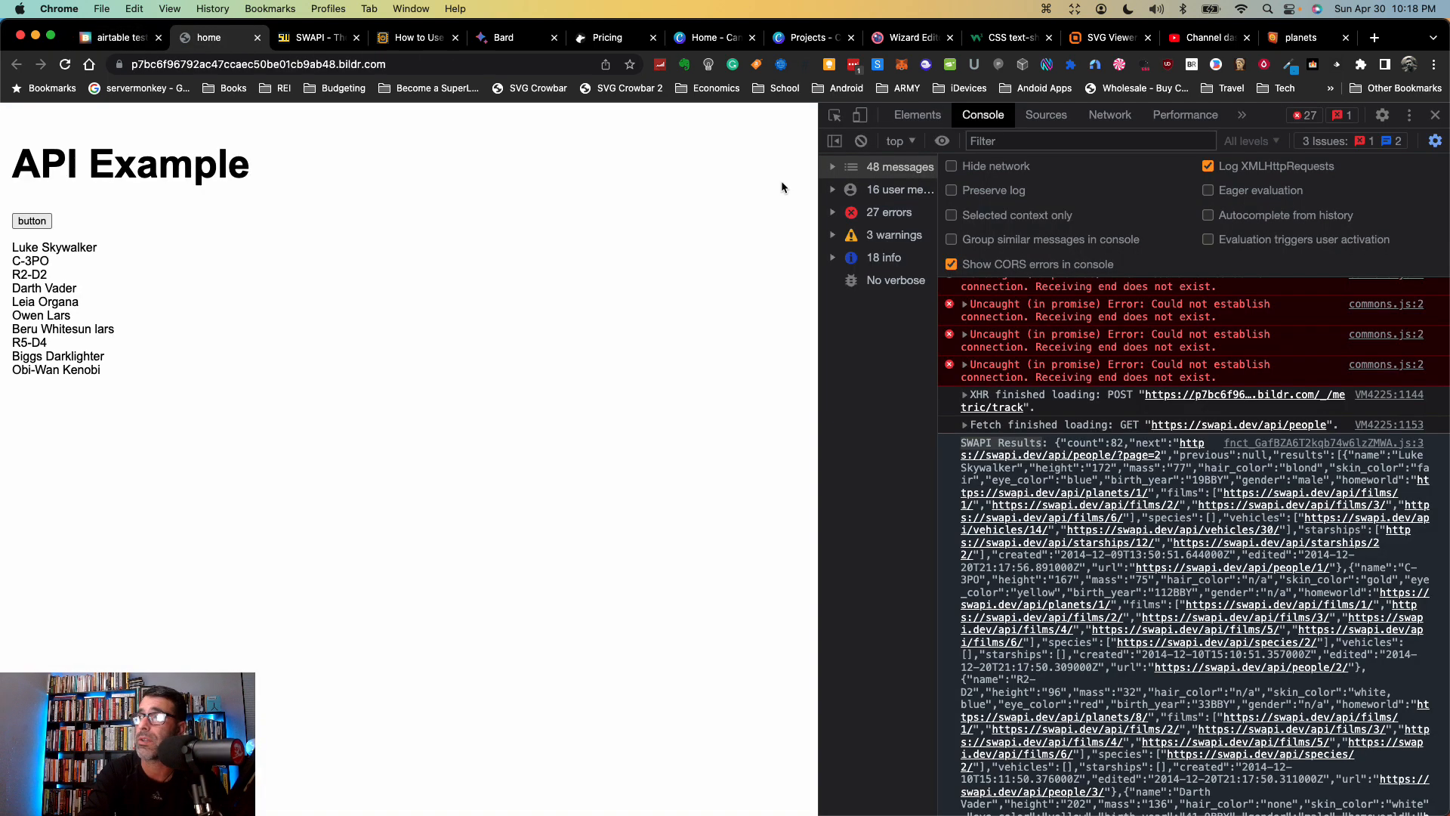
{"action": "left_click", "coordinate": [1036, 141]}
{"action": "key", "text": "super+v"}
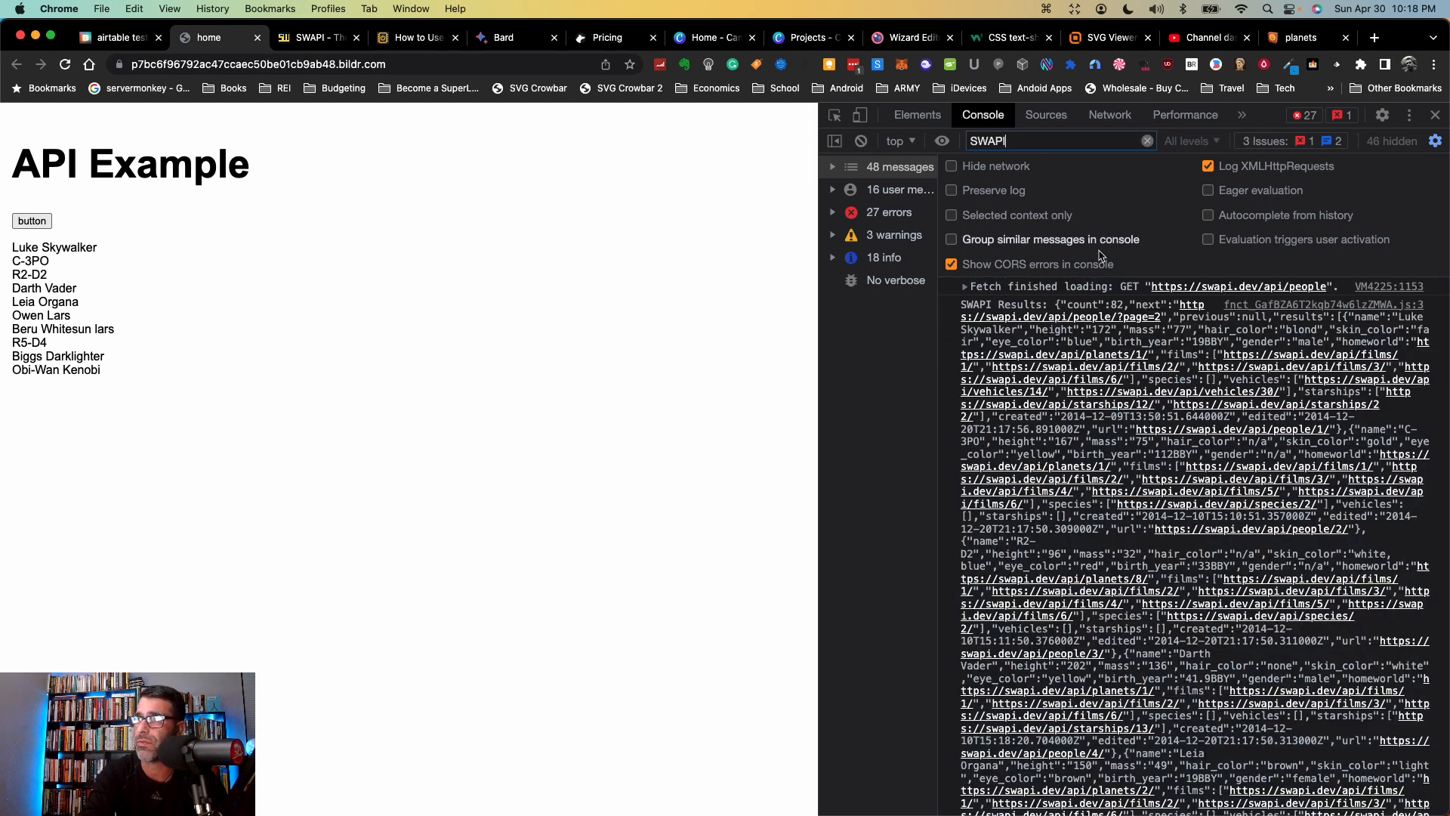
{"action": "scroll", "coordinate": [1073, 372], "scroll_direction": "down", "scroll_amount": 10}
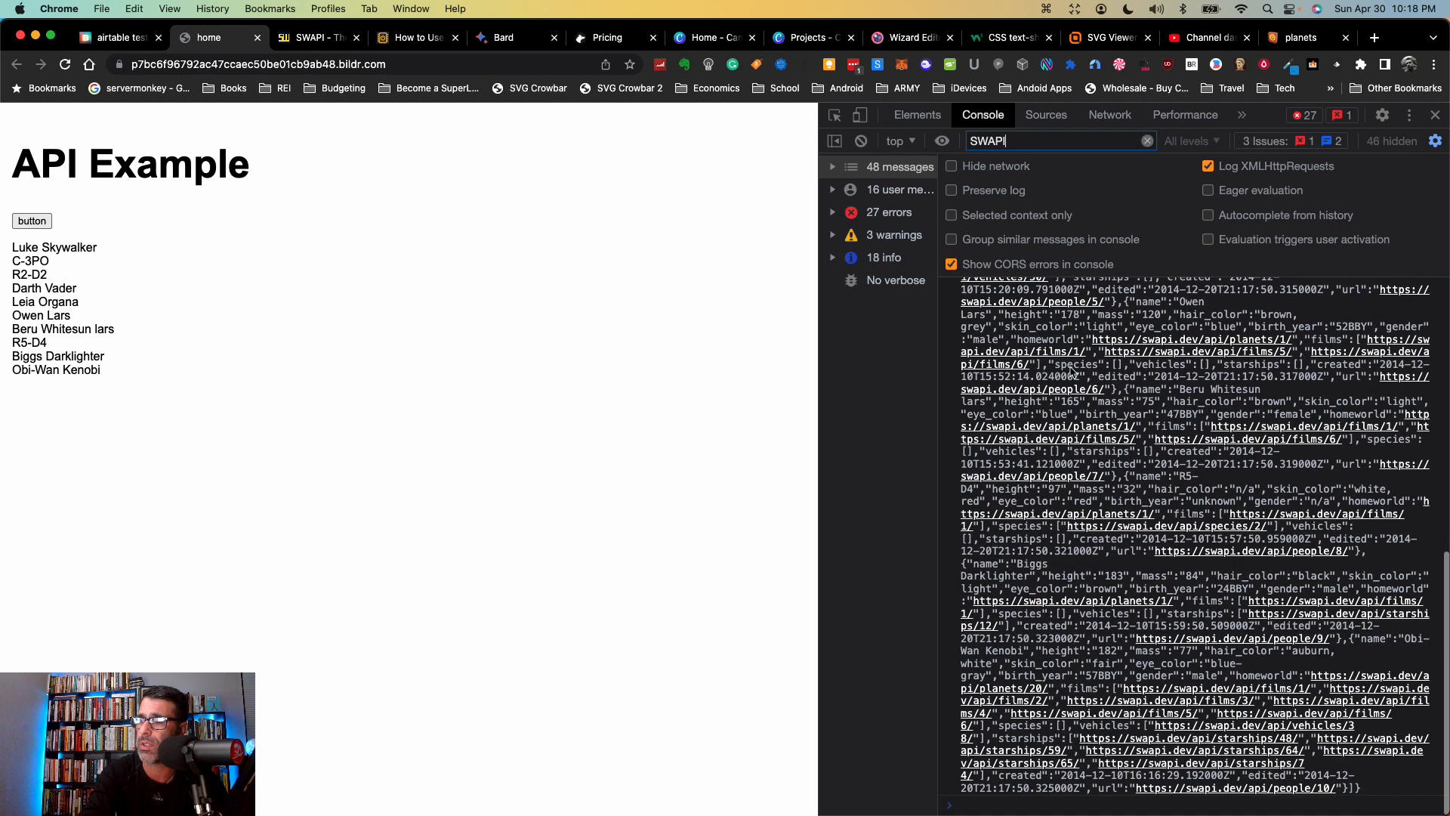
{"action": "scroll", "coordinate": [1073, 372], "scroll_direction": "up", "scroll_amount": 10}
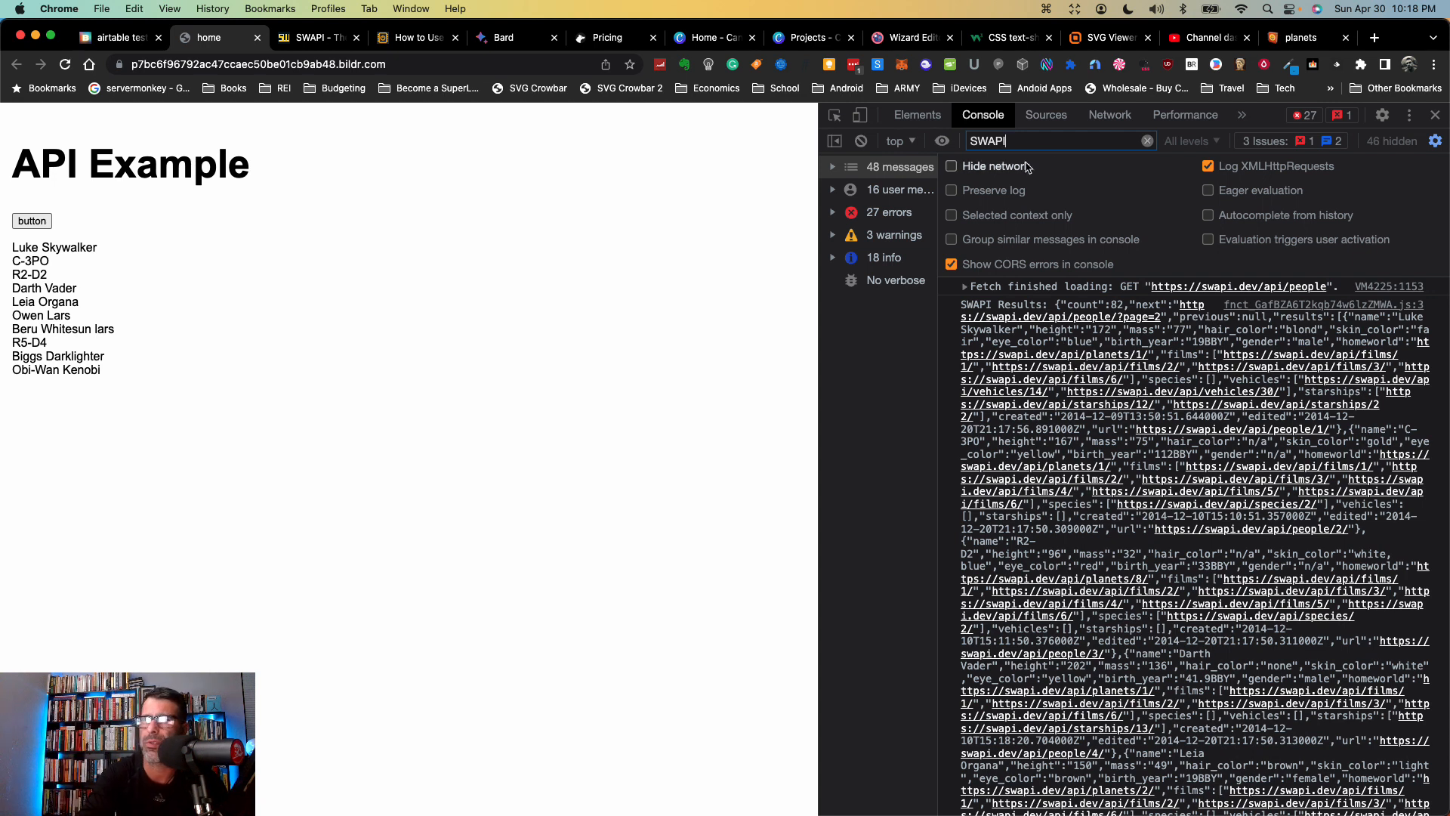
Step: Clear the console filter and examine the response text following "SWAPI Results:" within the full console output
{"action": "left_click", "coordinate": [1147, 141]}
{"action": "scroll", "coordinate": [1028, 358], "scroll_direction": "down", "scroll_amount": 10}
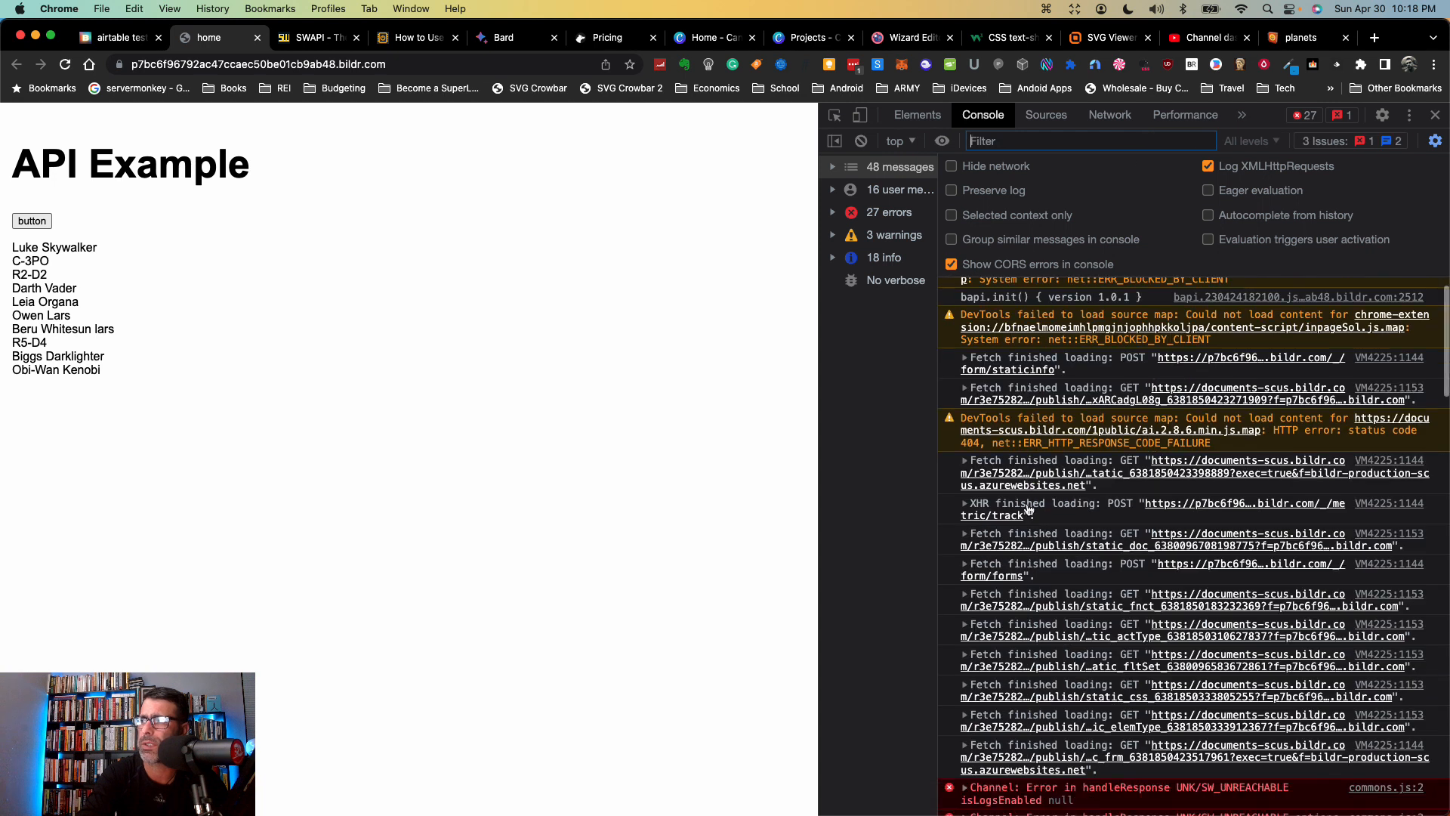
{"action": "scroll", "coordinate": [1028, 361], "scroll_direction": "up", "scroll_amount": 1}
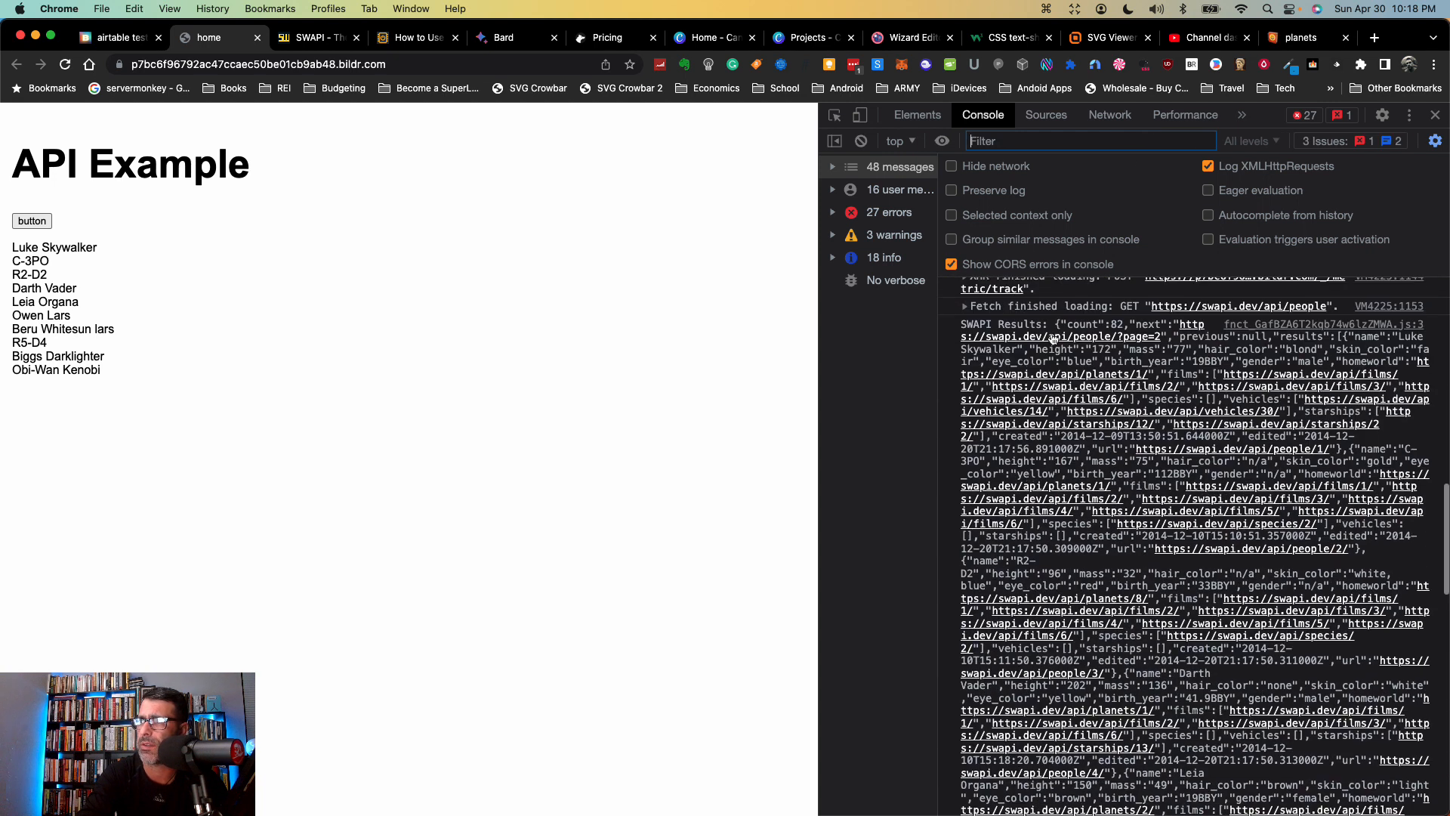
{"action": "left_click_drag", "start_coordinate": [1058, 325], "coordinate": [1186, 722]}
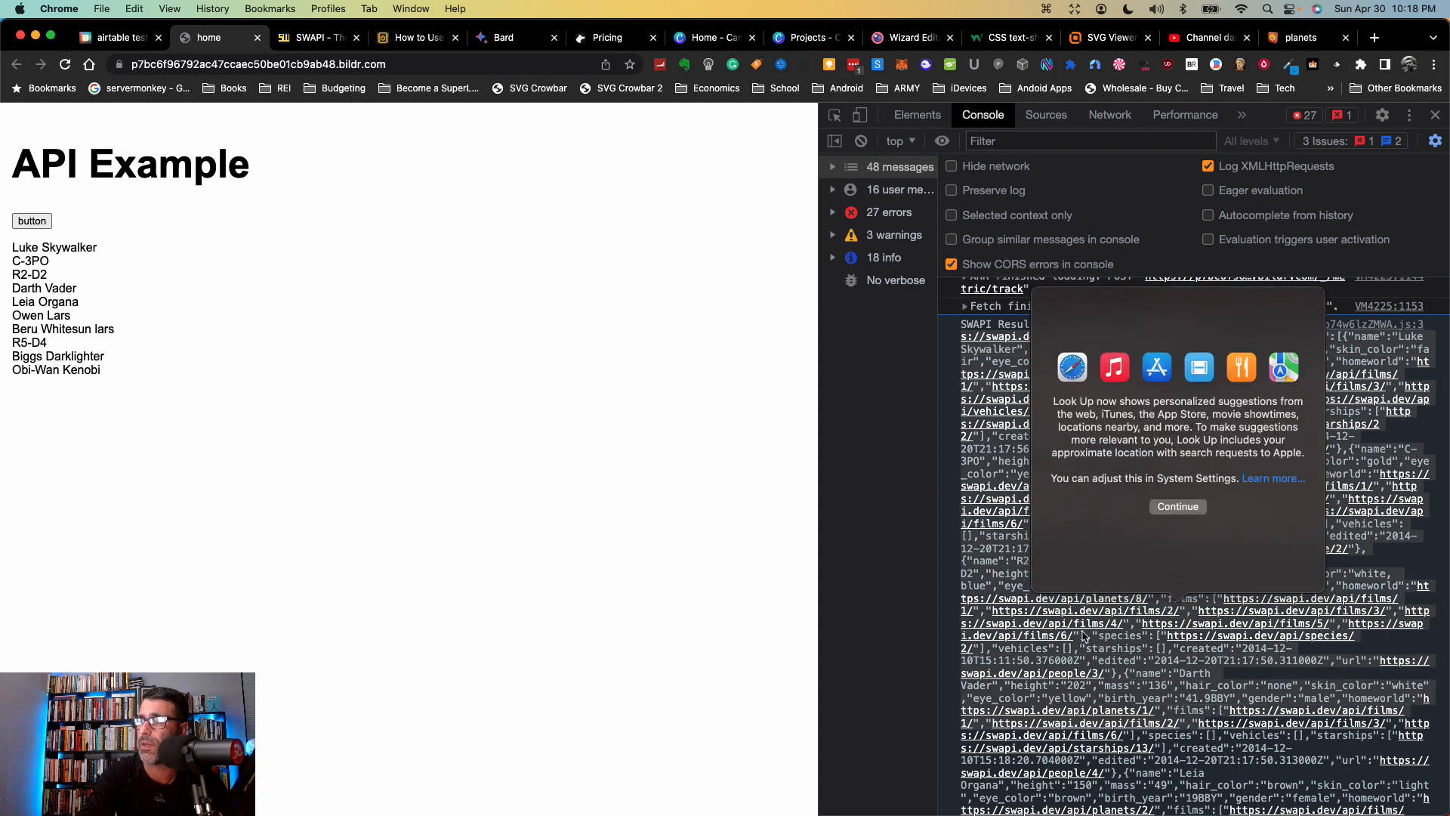
{"action": "left_click", "coordinate": [1086, 636]}
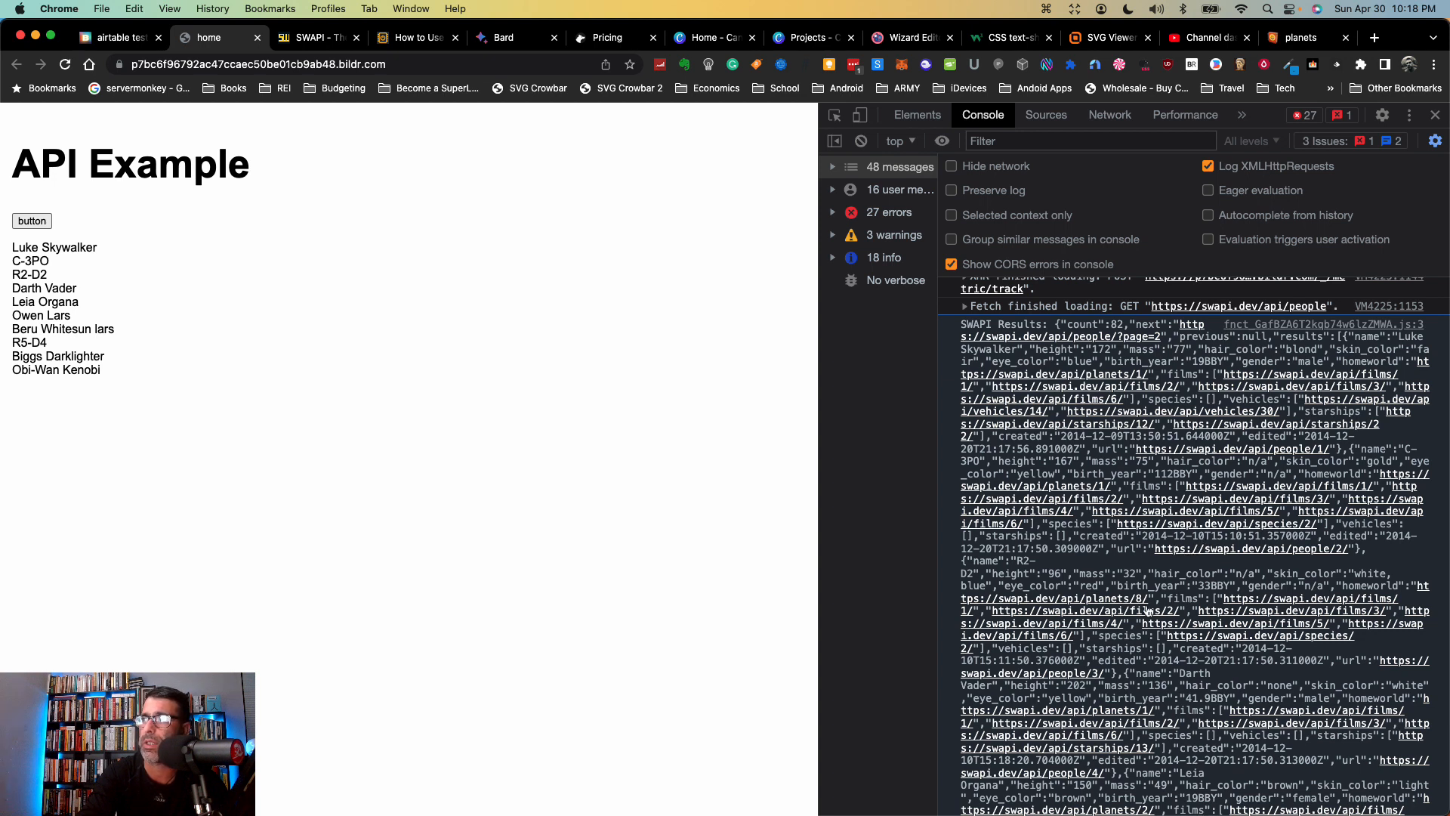
{"action": "scroll", "coordinate": [1109, 520], "scroll_direction": "down", "scroll_amount": 10}
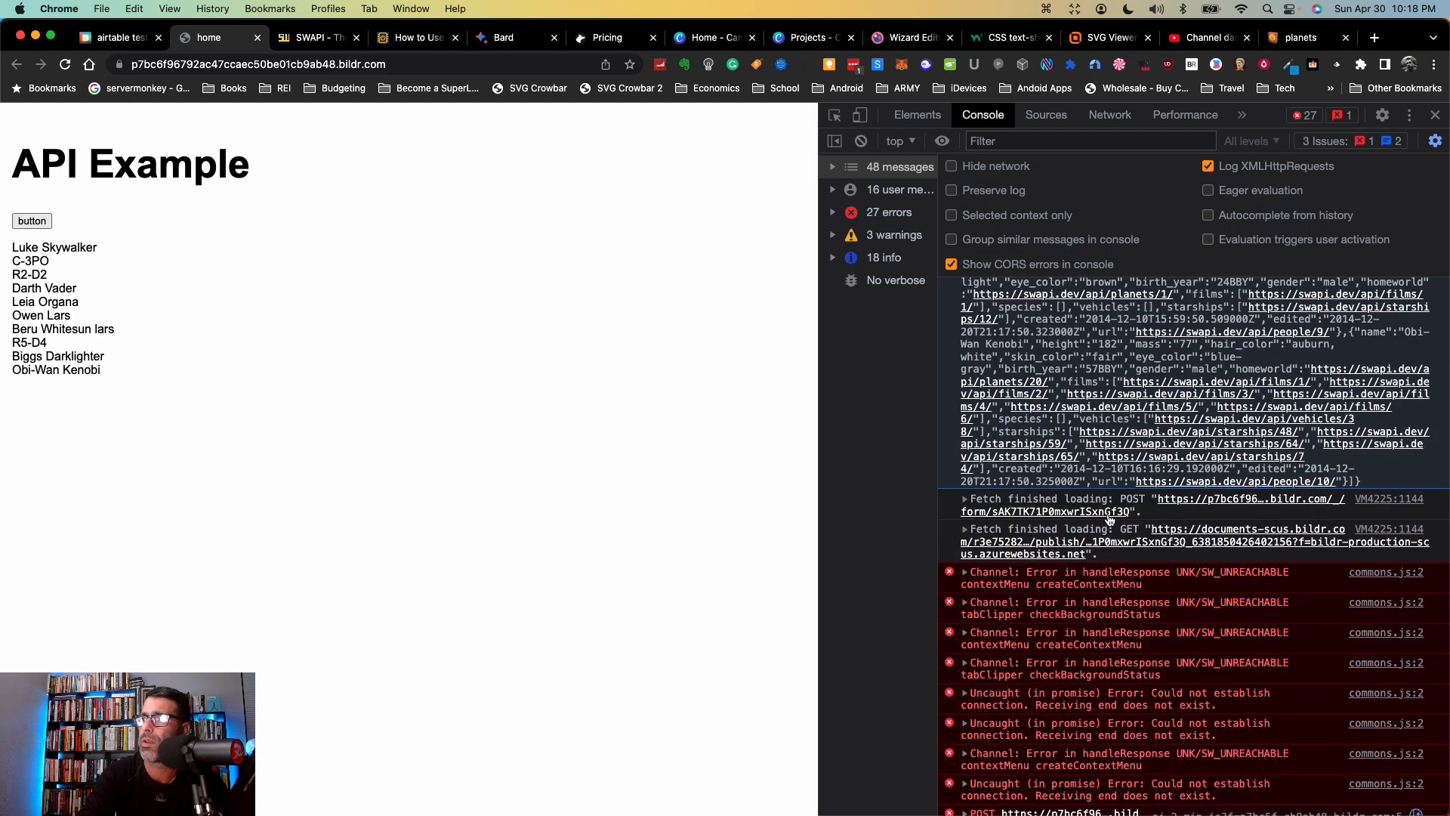
Step: Inspect the page's network requests and open the response preview of the "people" fetch request
{"action": "scroll", "coordinate": [1109, 520], "scroll_direction": "down", "scroll_amount": 10}
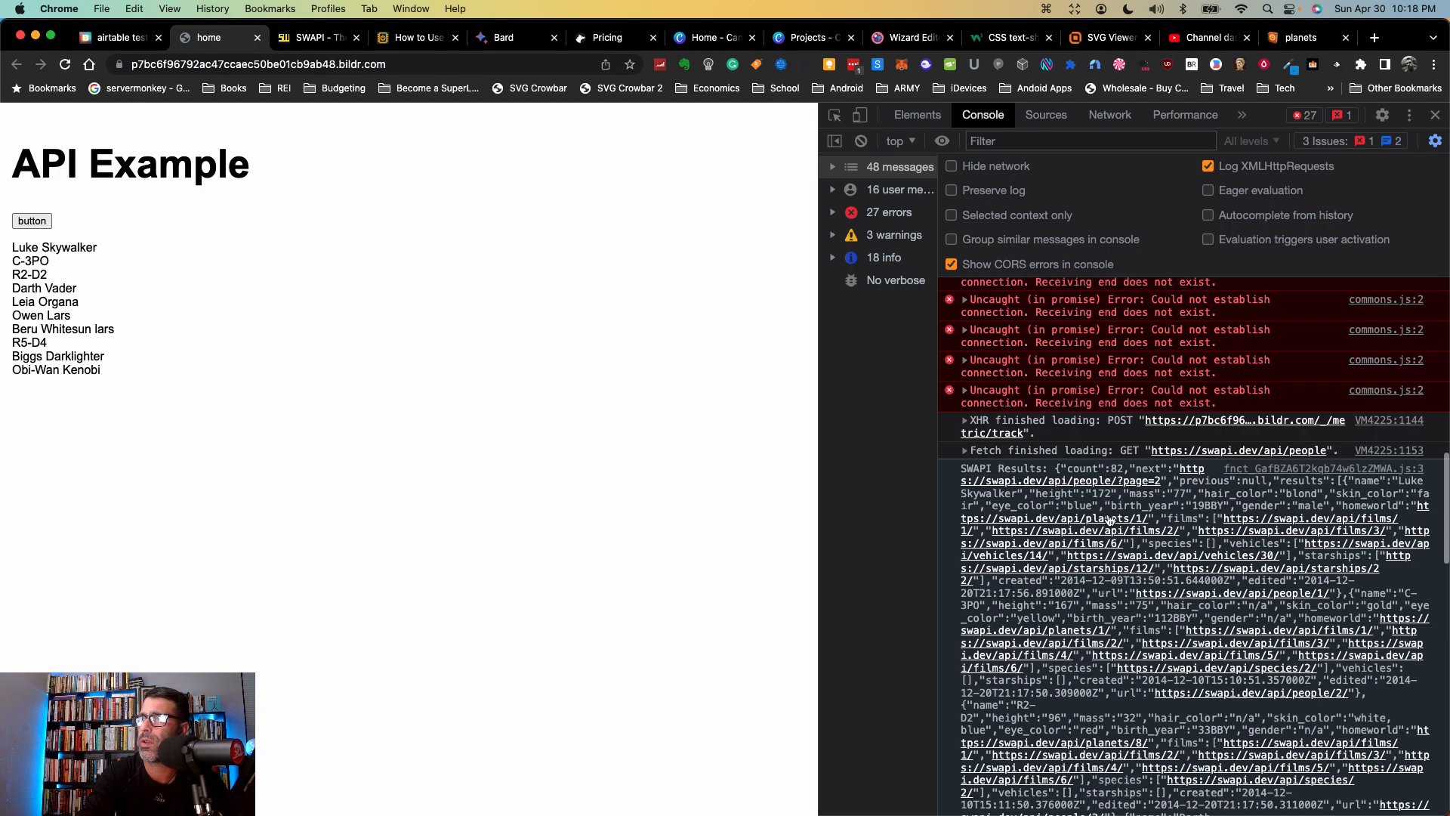
{"action": "scroll", "coordinate": [1109, 520], "scroll_direction": "up", "scroll_amount": 5}
{"action": "left_click", "coordinate": [1109, 115]}
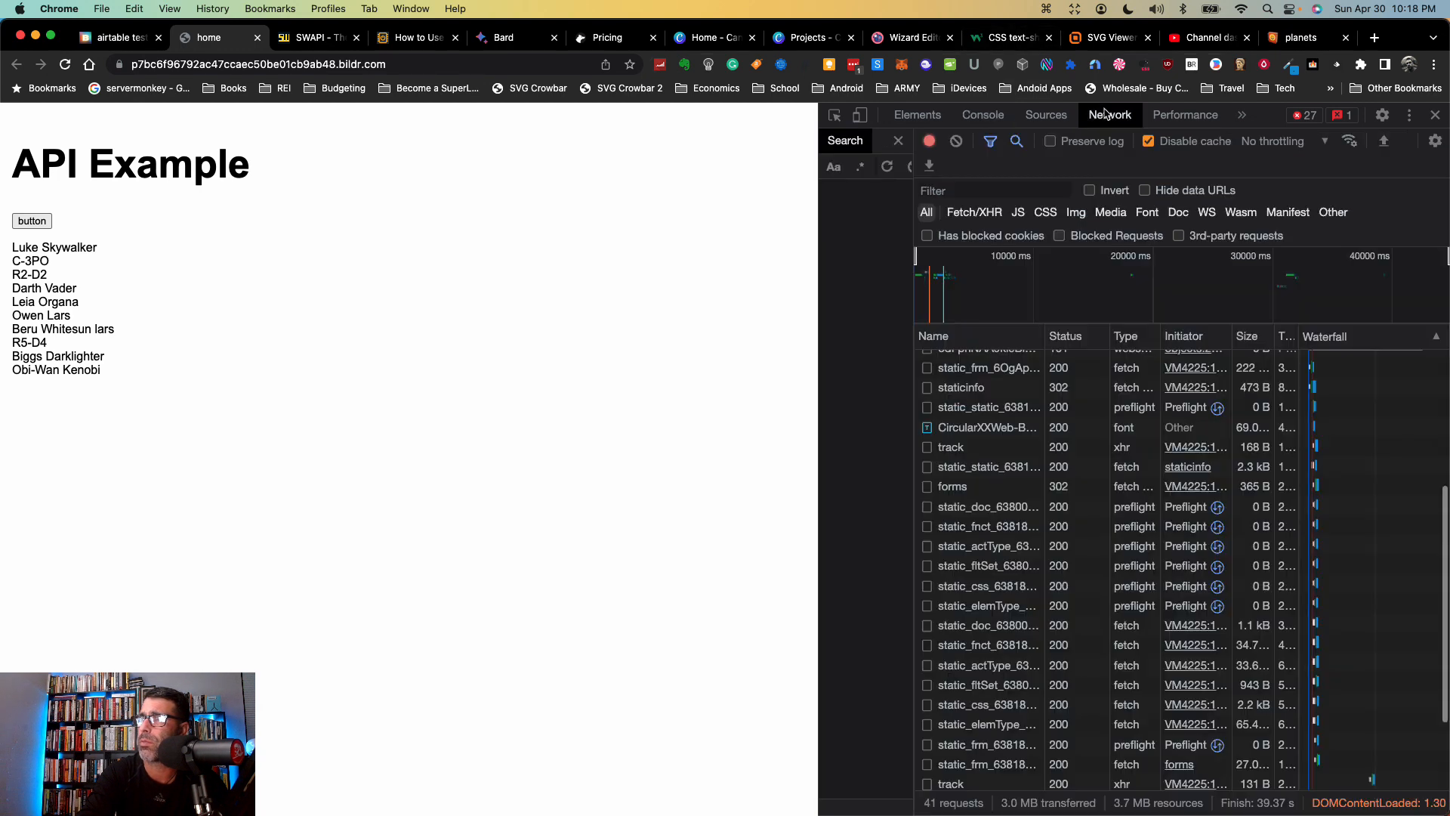
{"action": "scroll", "coordinate": [1013, 437], "scroll_direction": "down", "scroll_amount": 3}
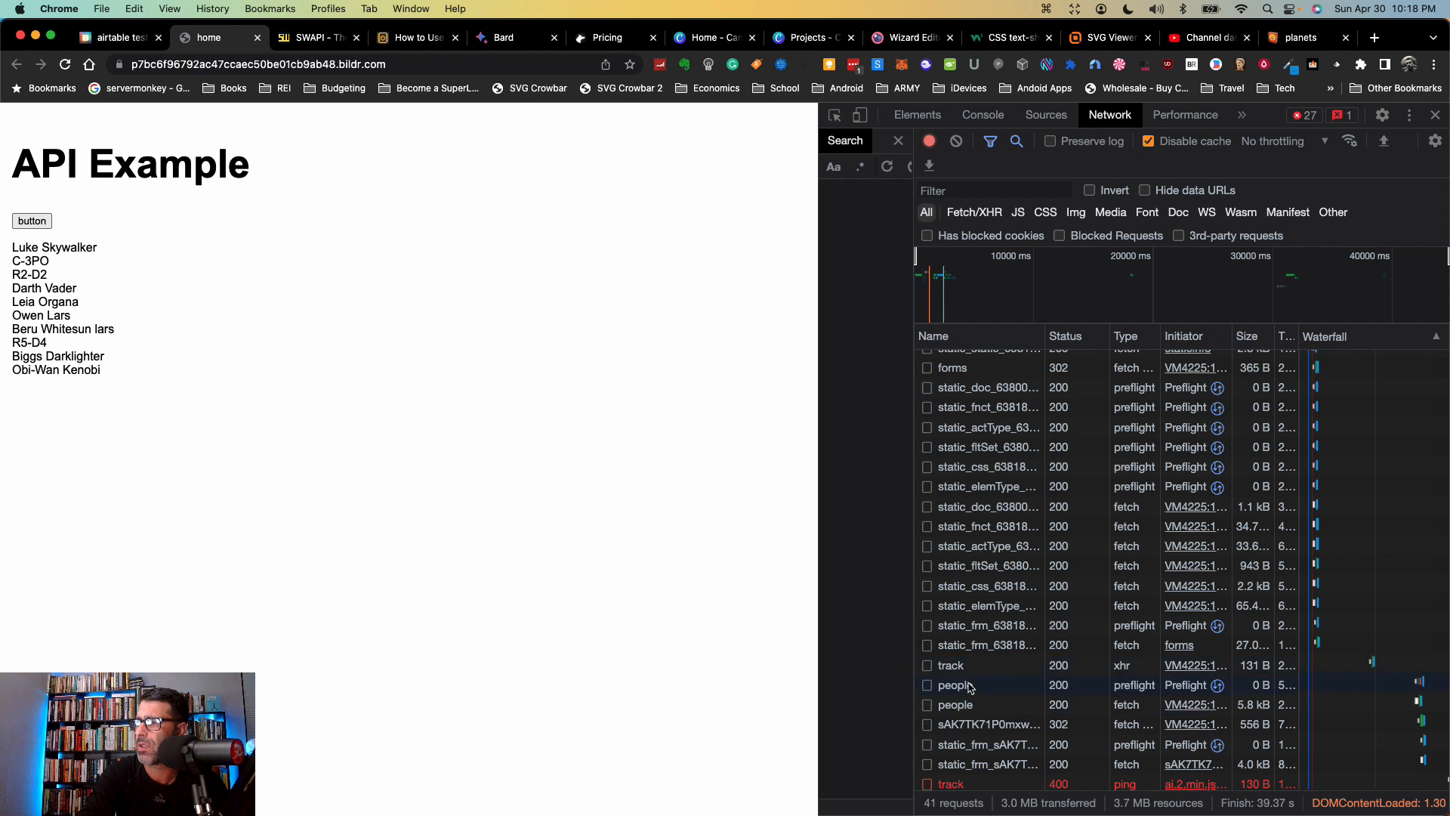
{"action": "left_click", "coordinate": [963, 706]}
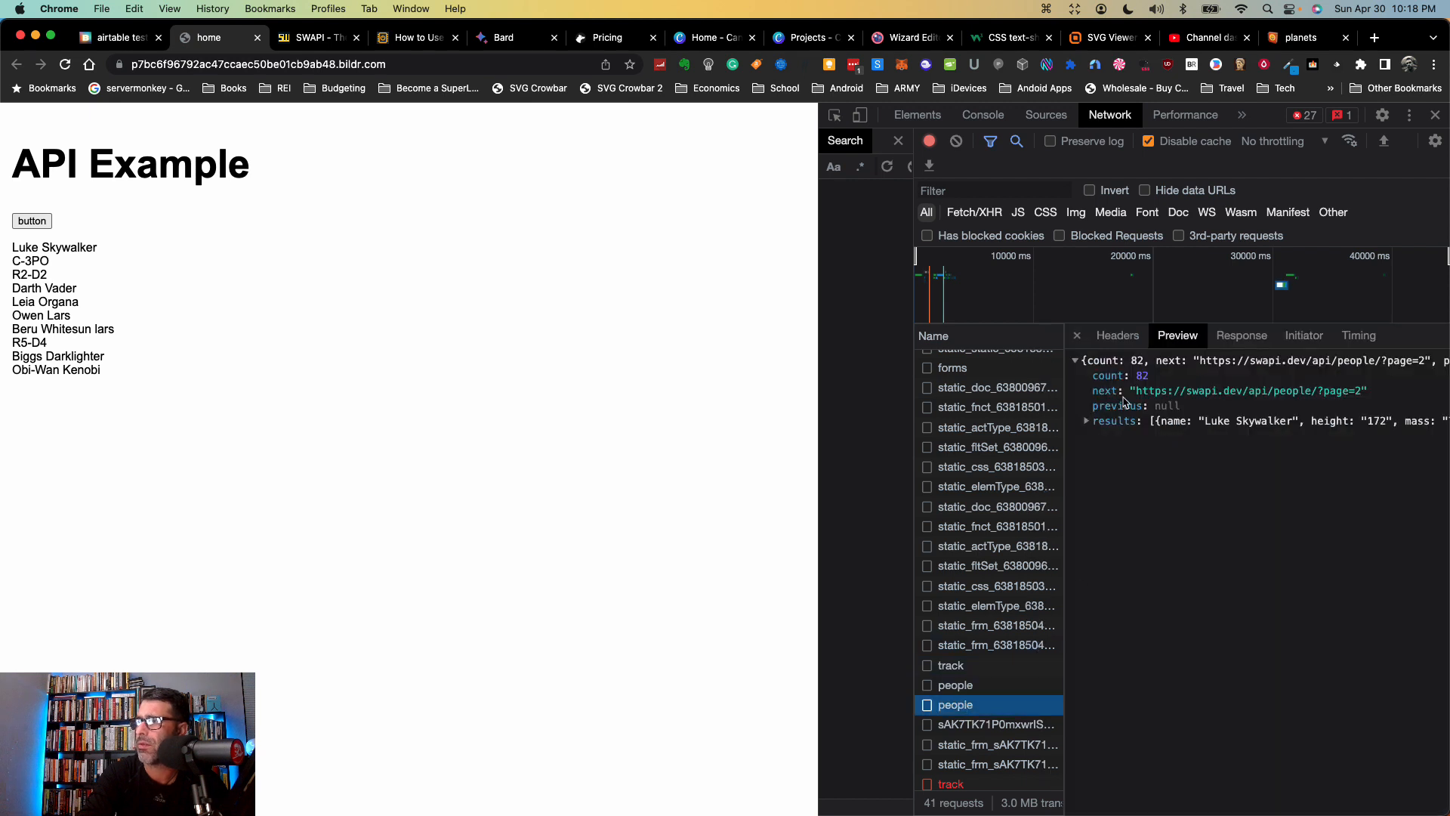
Step: Highlight the next-page URL in the "people" response and expand the results array and its first record
{"action": "double_click", "coordinate": [1272, 392]}
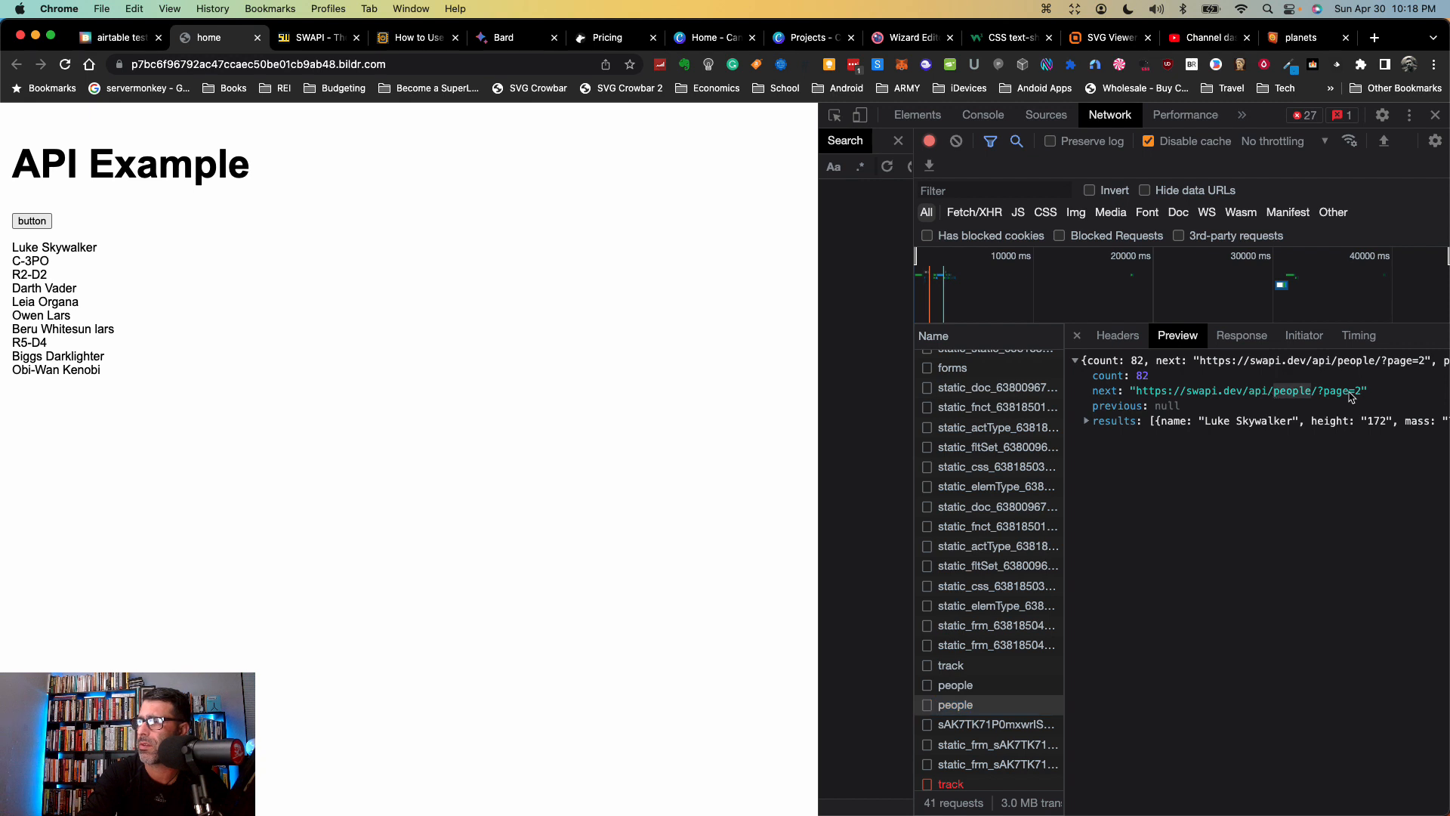
{"action": "left_click", "coordinate": [963, 686]}
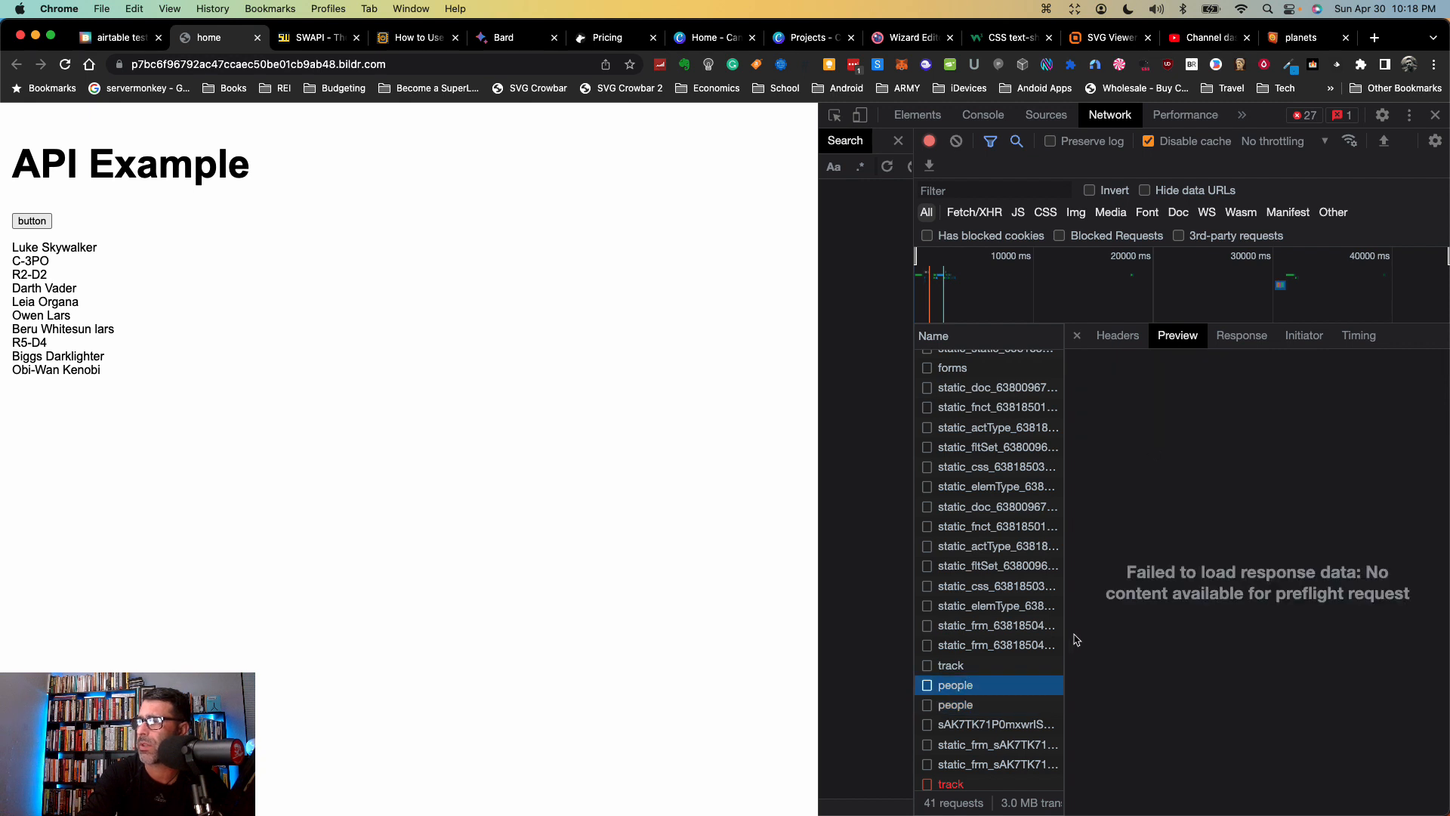
{"action": "left_click", "coordinate": [964, 704]}
{"action": "triple_click", "coordinate": [1189, 391]}
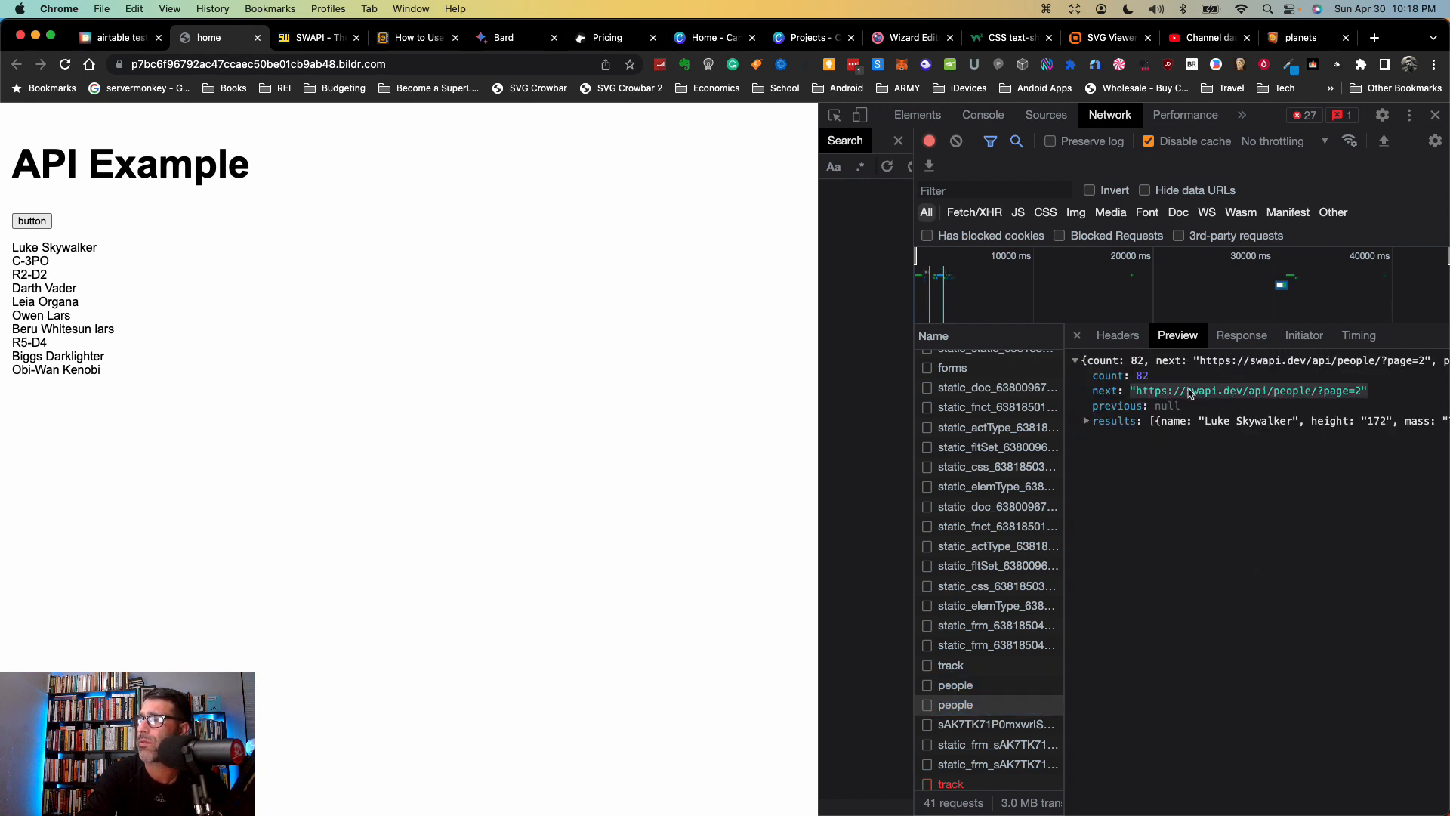
{"action": "left_click", "coordinate": [1087, 422]}
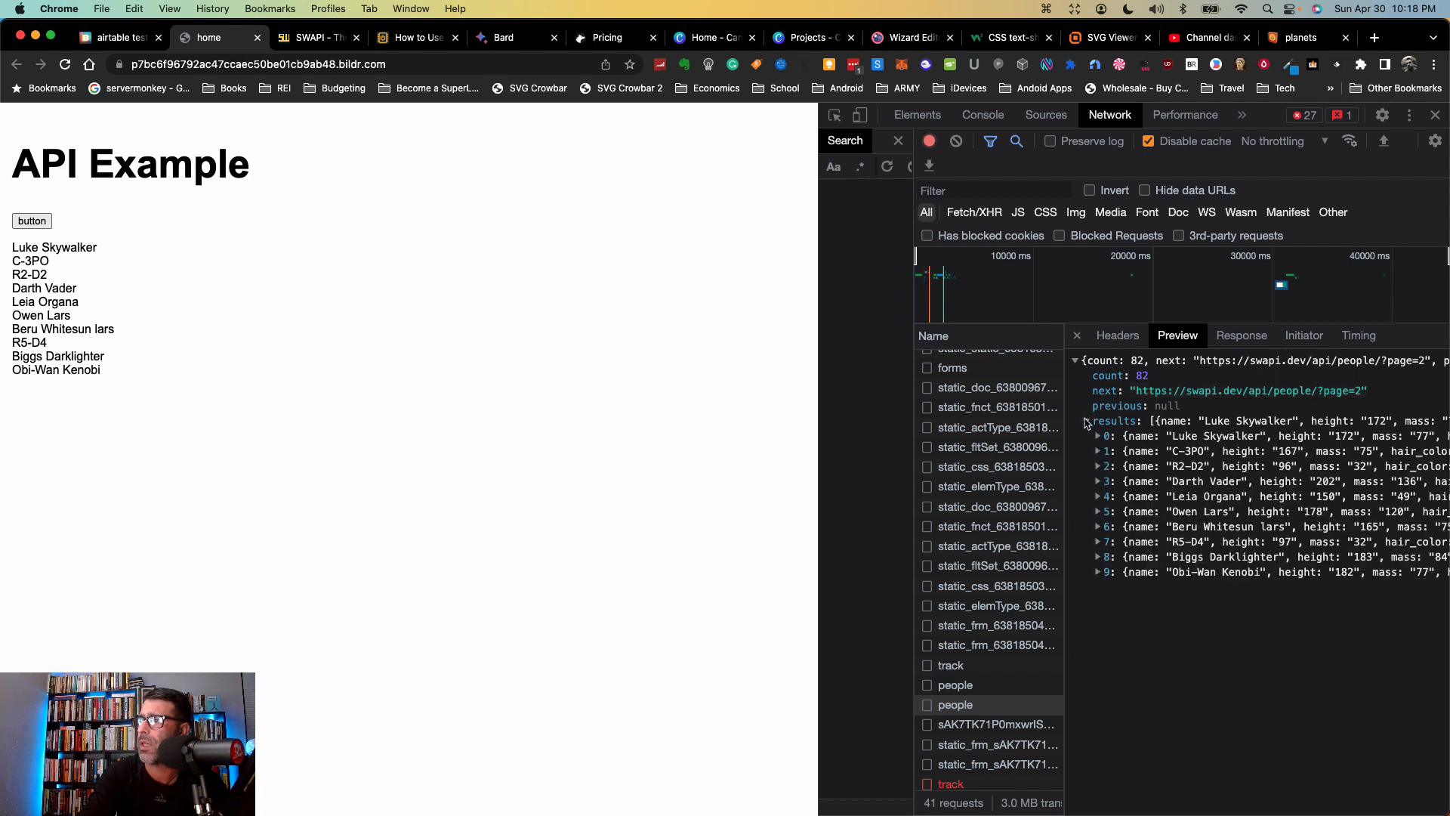
{"action": "left_click", "coordinate": [1098, 436]}
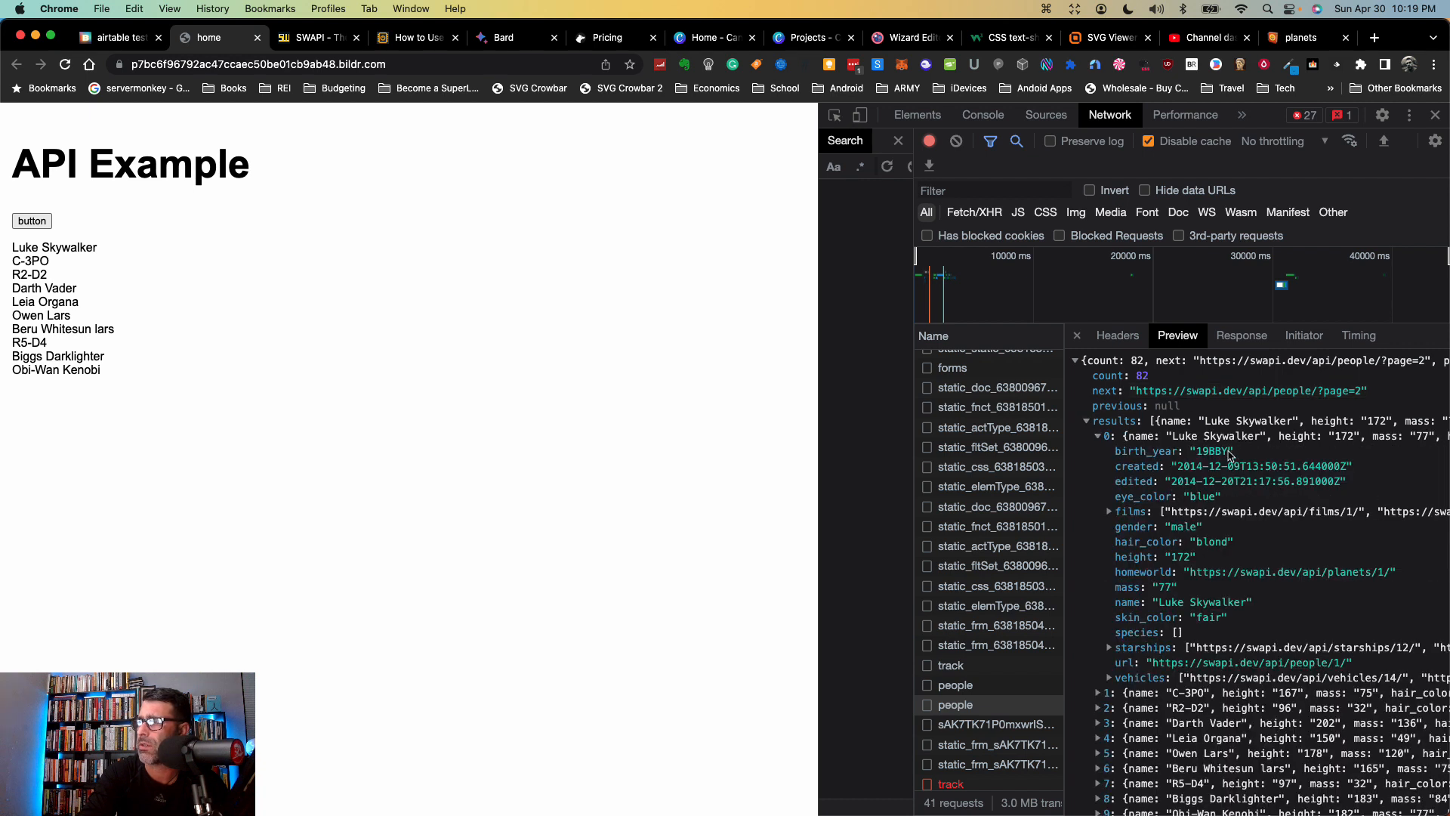
Step: Review the sample people/1/ result on the SWAPI site and return to the published home page
{"action": "left_click", "coordinate": [344, 39]}
{"action": "scroll", "coordinate": [426, 521], "scroll_direction": "down", "scroll_amount": 3}
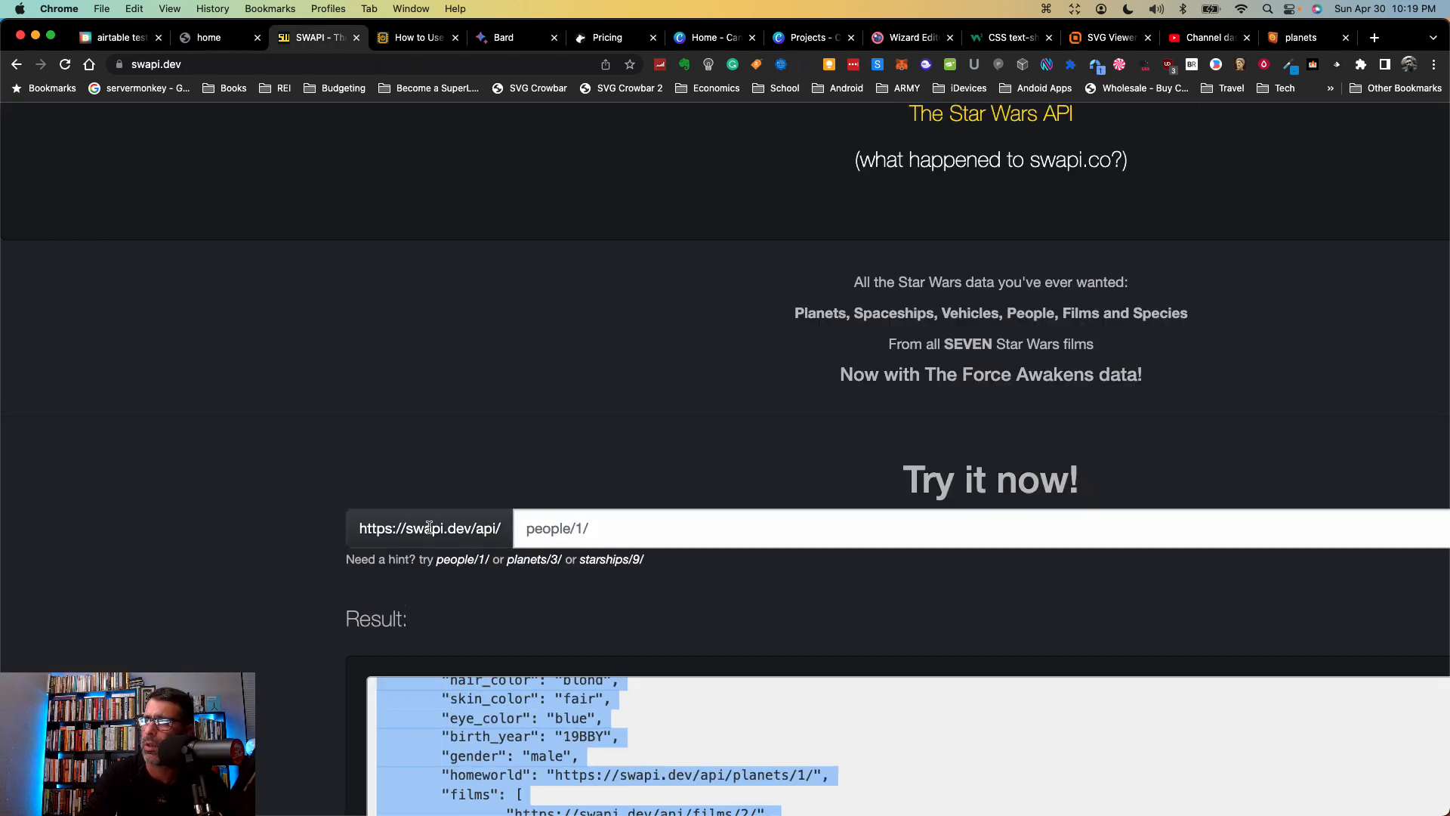
{"action": "scroll", "coordinate": [429, 527], "scroll_direction": "down", "scroll_amount": 4}
{"action": "scroll", "coordinate": [428, 525], "scroll_direction": "up", "scroll_amount": 5}
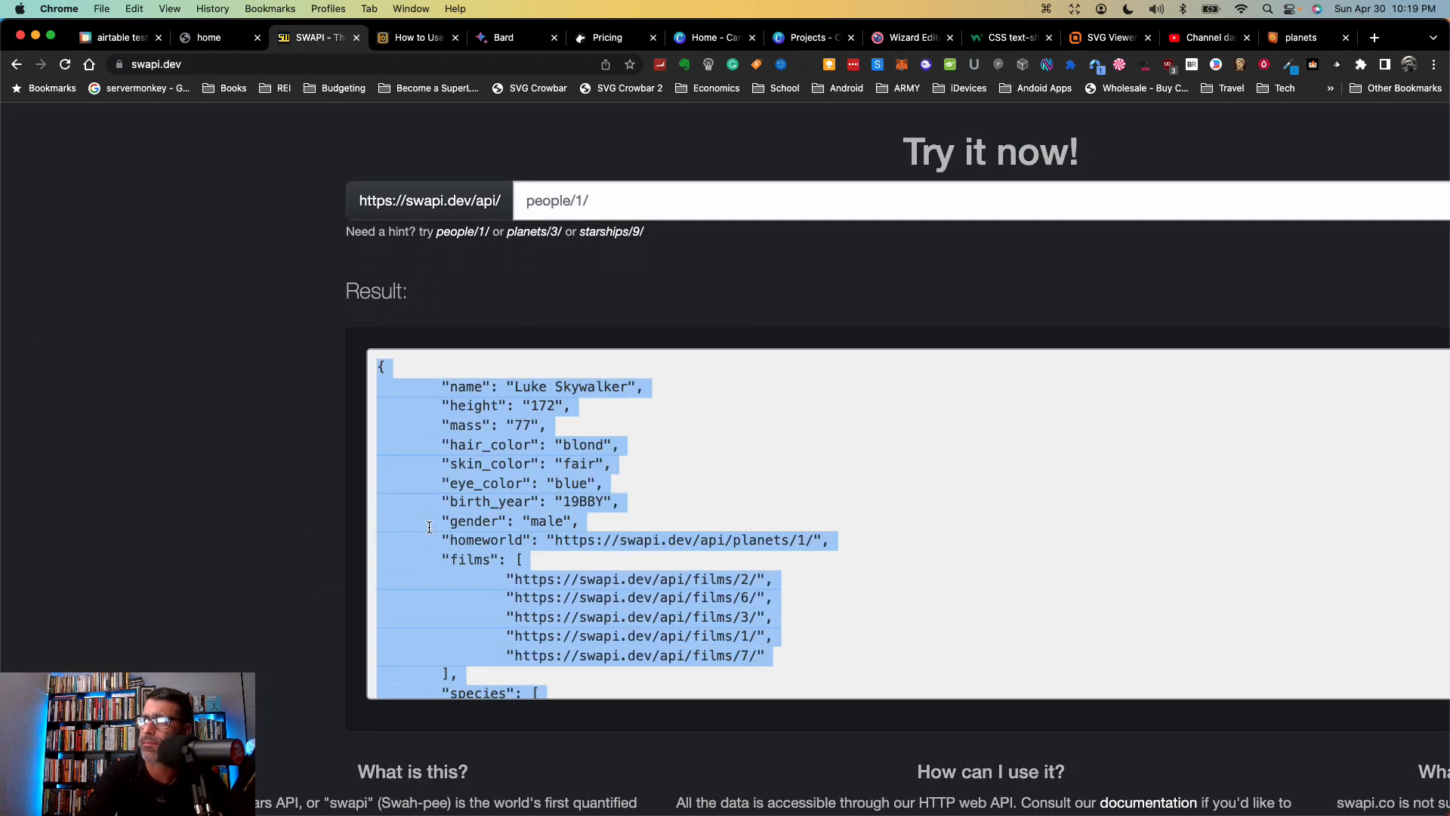
{"action": "left_click", "coordinate": [285, 480]}
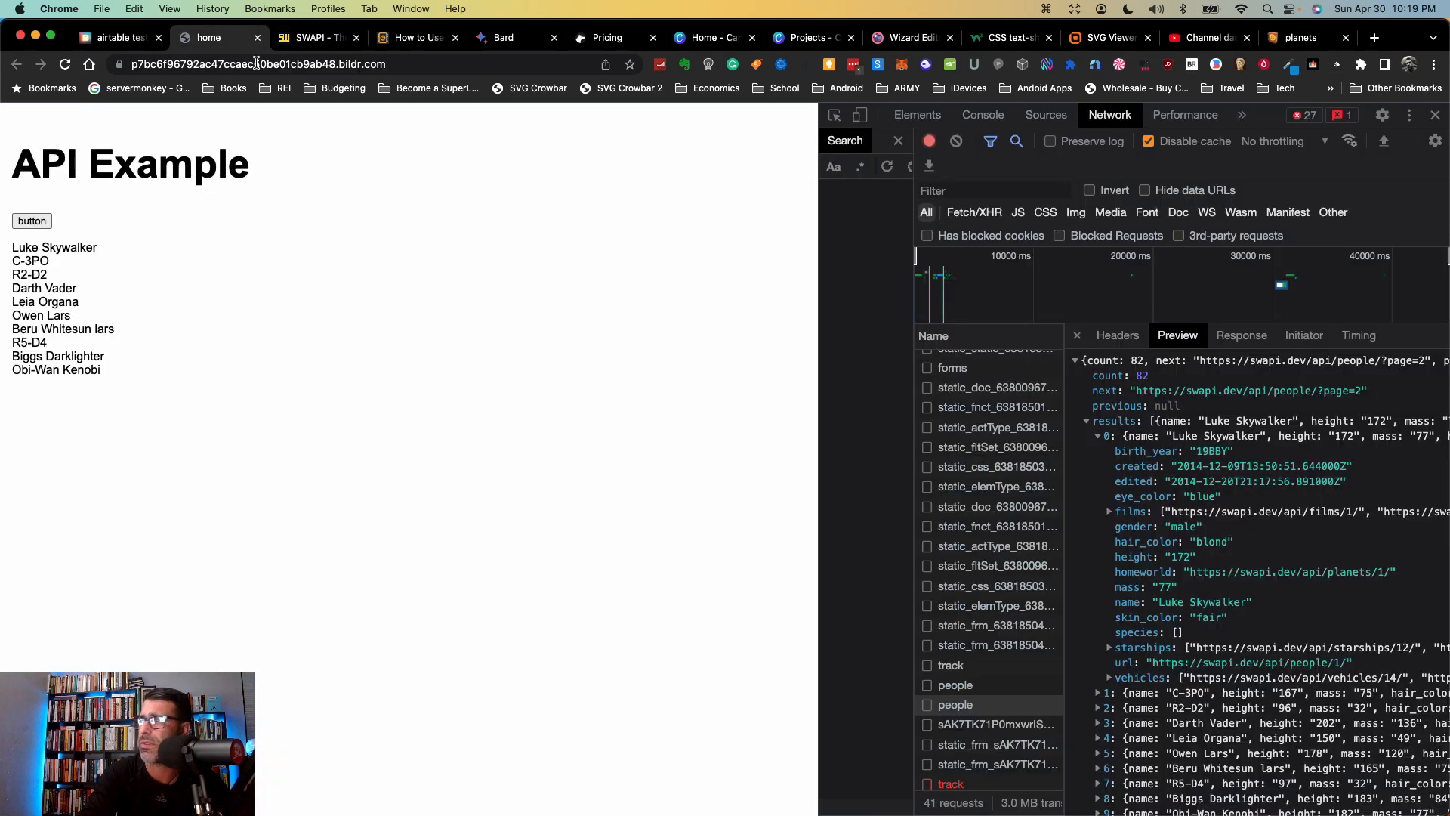
{"action": "left_click", "coordinate": [233, 33]}
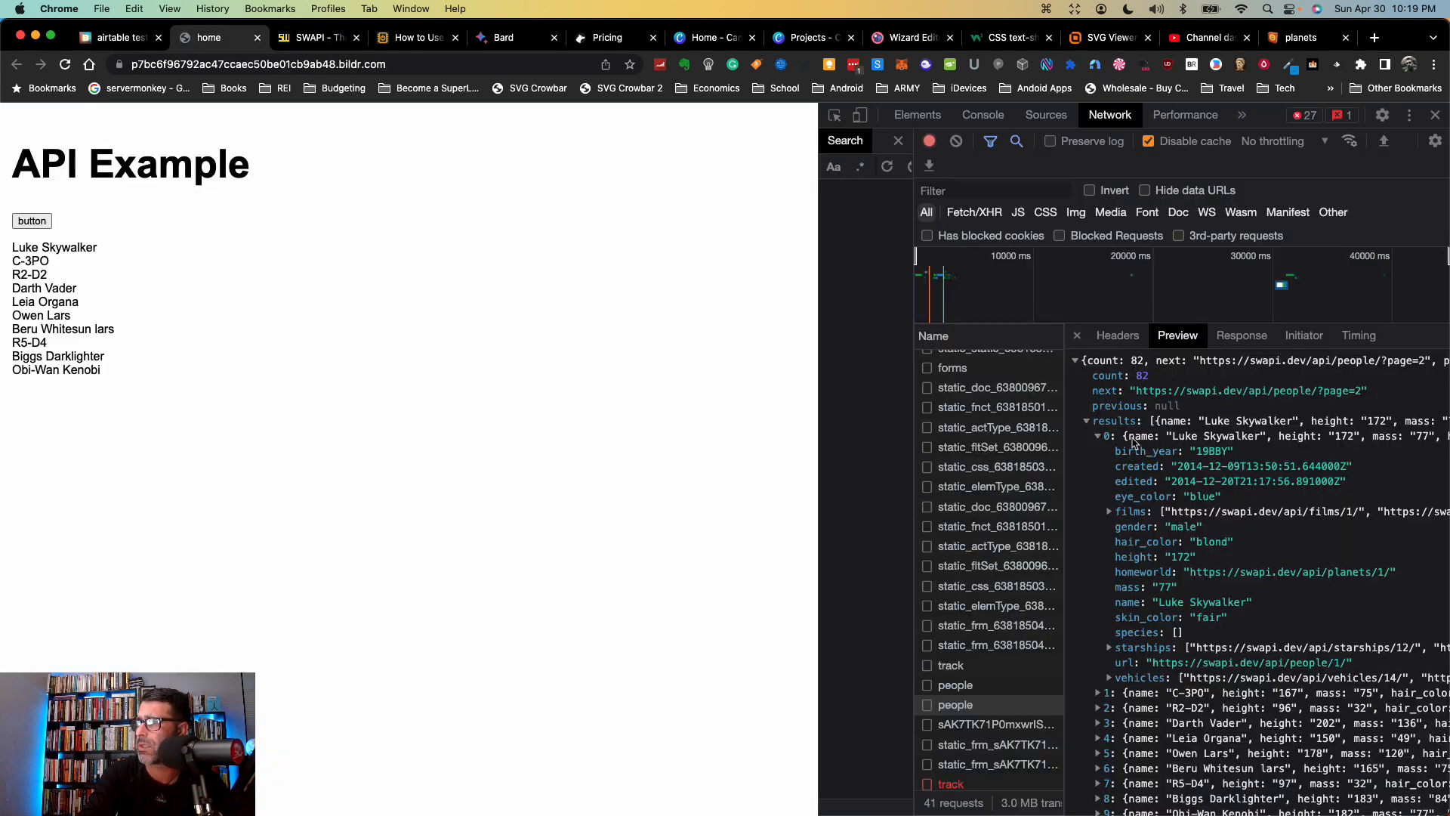
Step: Examine the fields of the first character record and the other records in the "people" response preview
{"action": "scroll", "coordinate": [1294, 434], "scroll_direction": "right", "scroll_amount": 5}
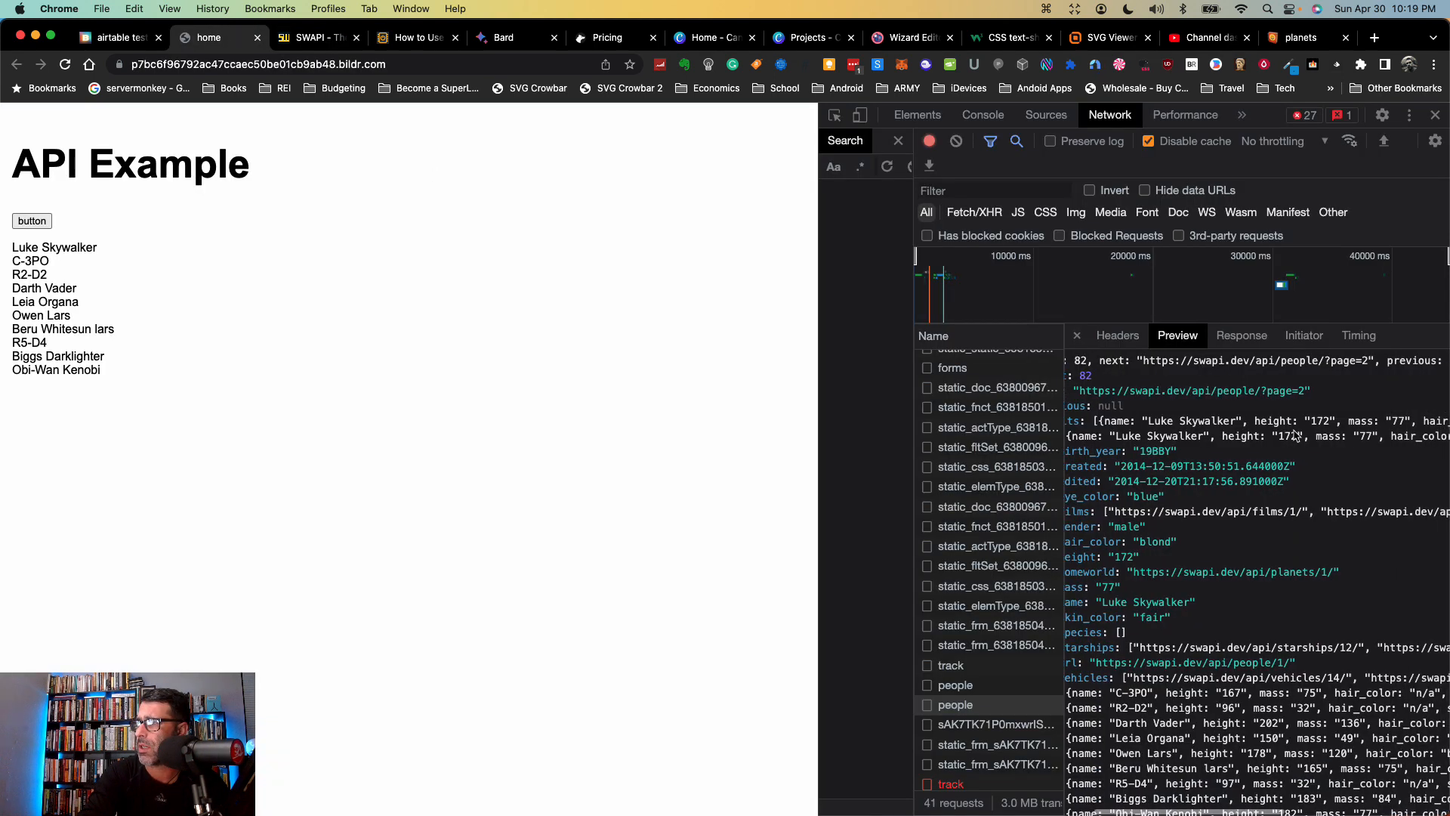
{"action": "scroll", "coordinate": [1294, 434], "scroll_direction": "right", "scroll_amount": 5}
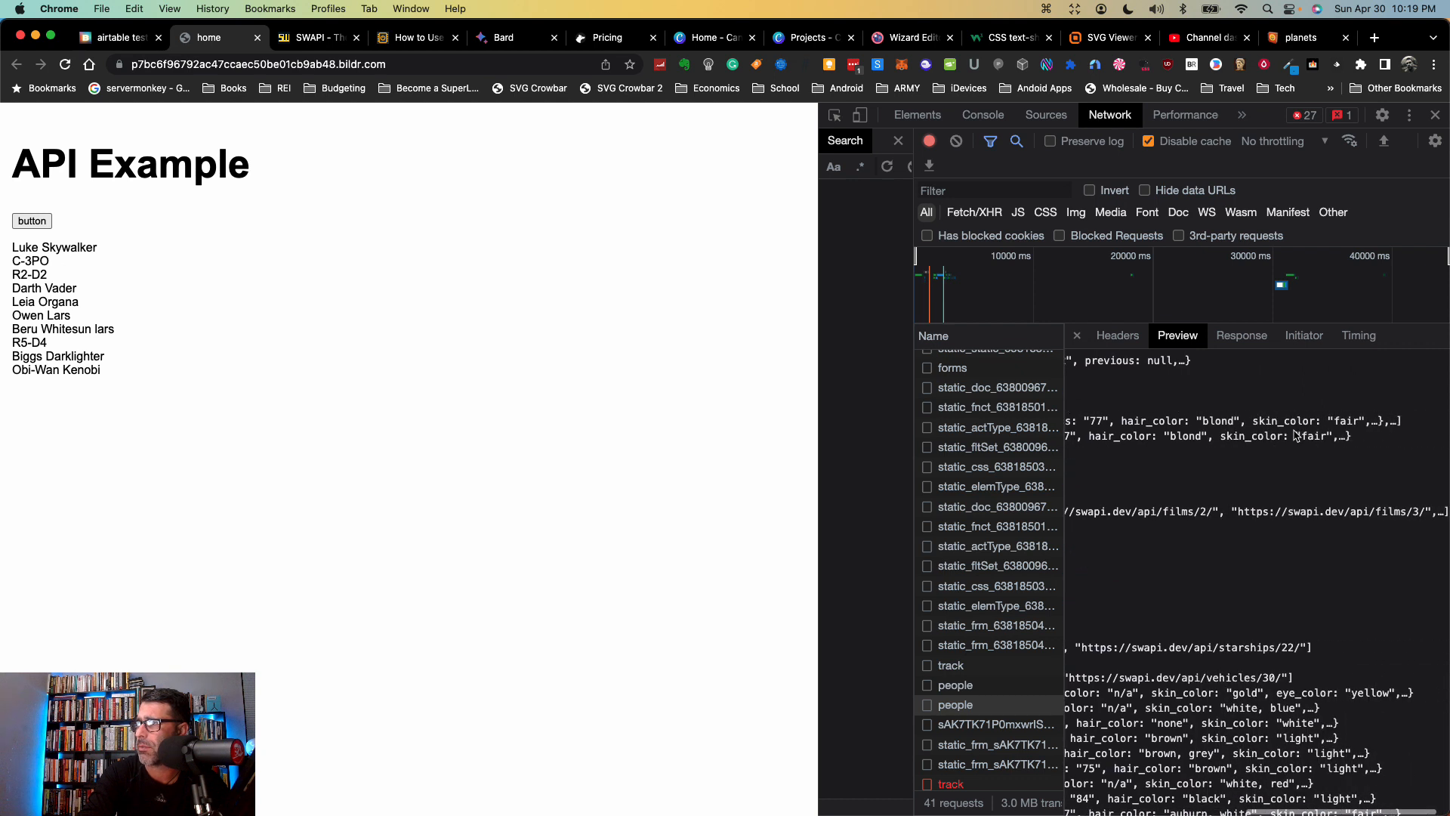
{"action": "scroll", "coordinate": [1293, 435], "scroll_direction": "left", "scroll_amount": 10}
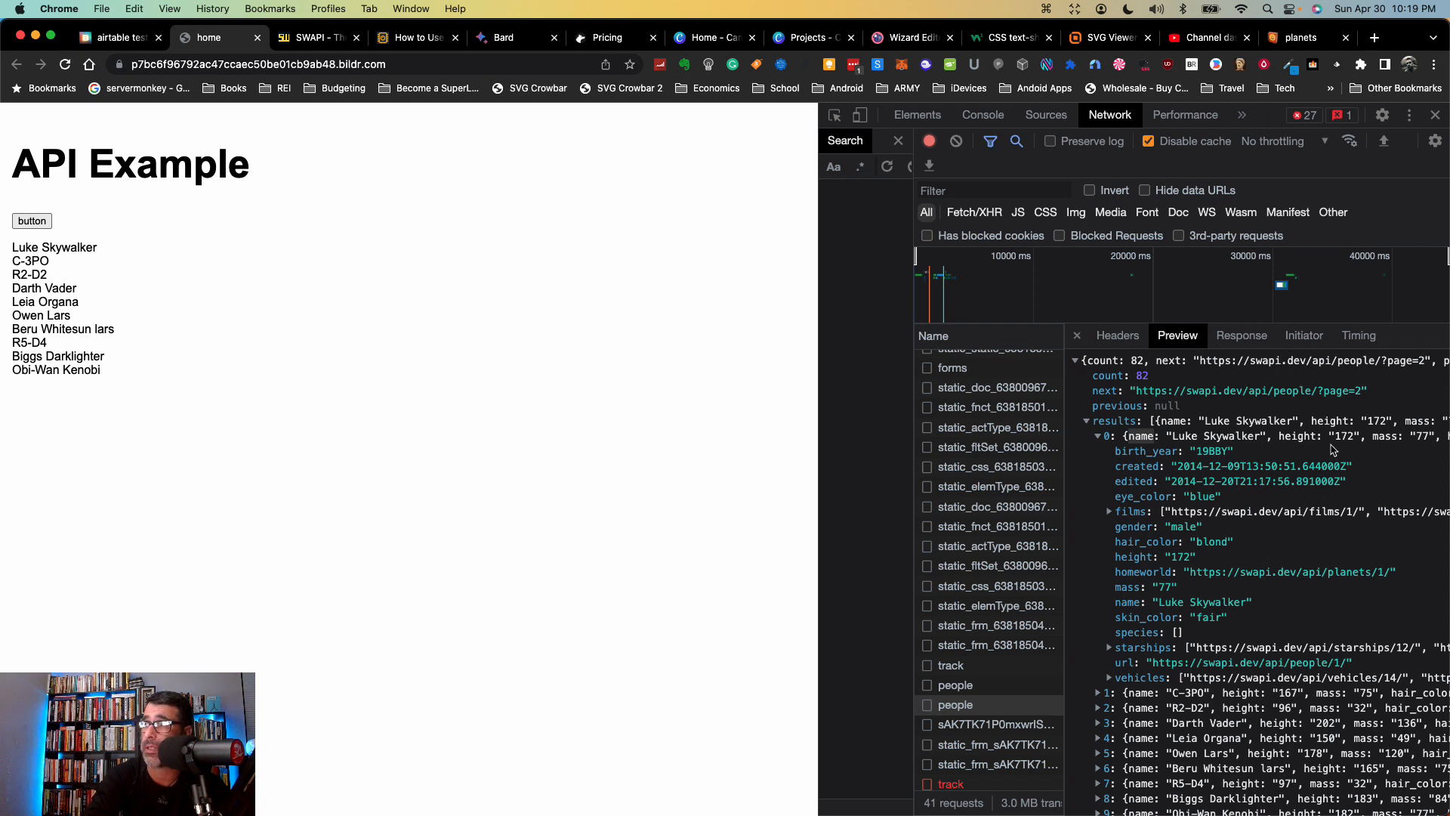
{"action": "scroll", "coordinate": [1331, 449], "scroll_direction": "right", "scroll_amount": 4}
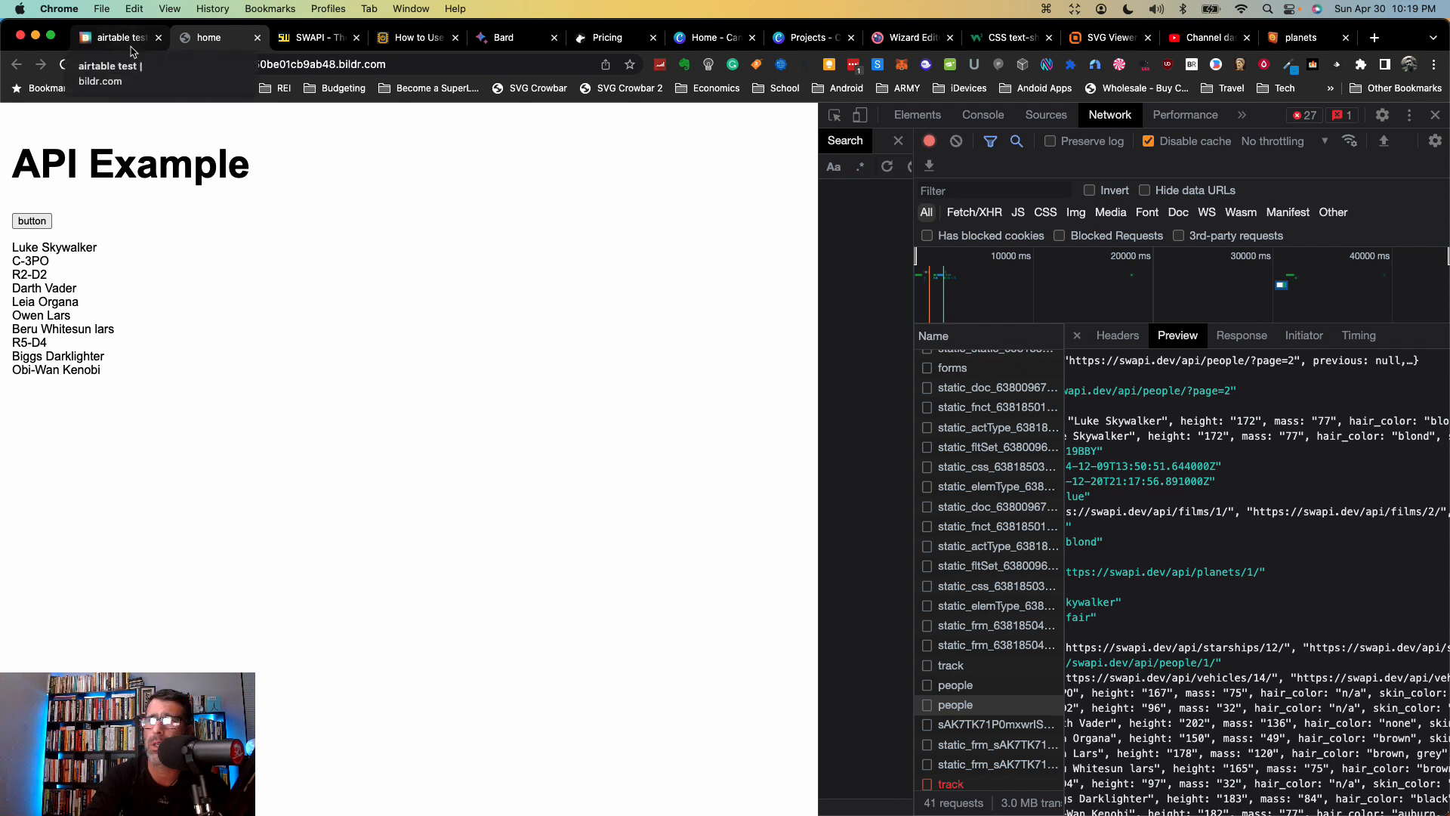
{"action": "scroll", "coordinate": [1173, 482], "scroll_direction": "left", "scroll_amount": 4}
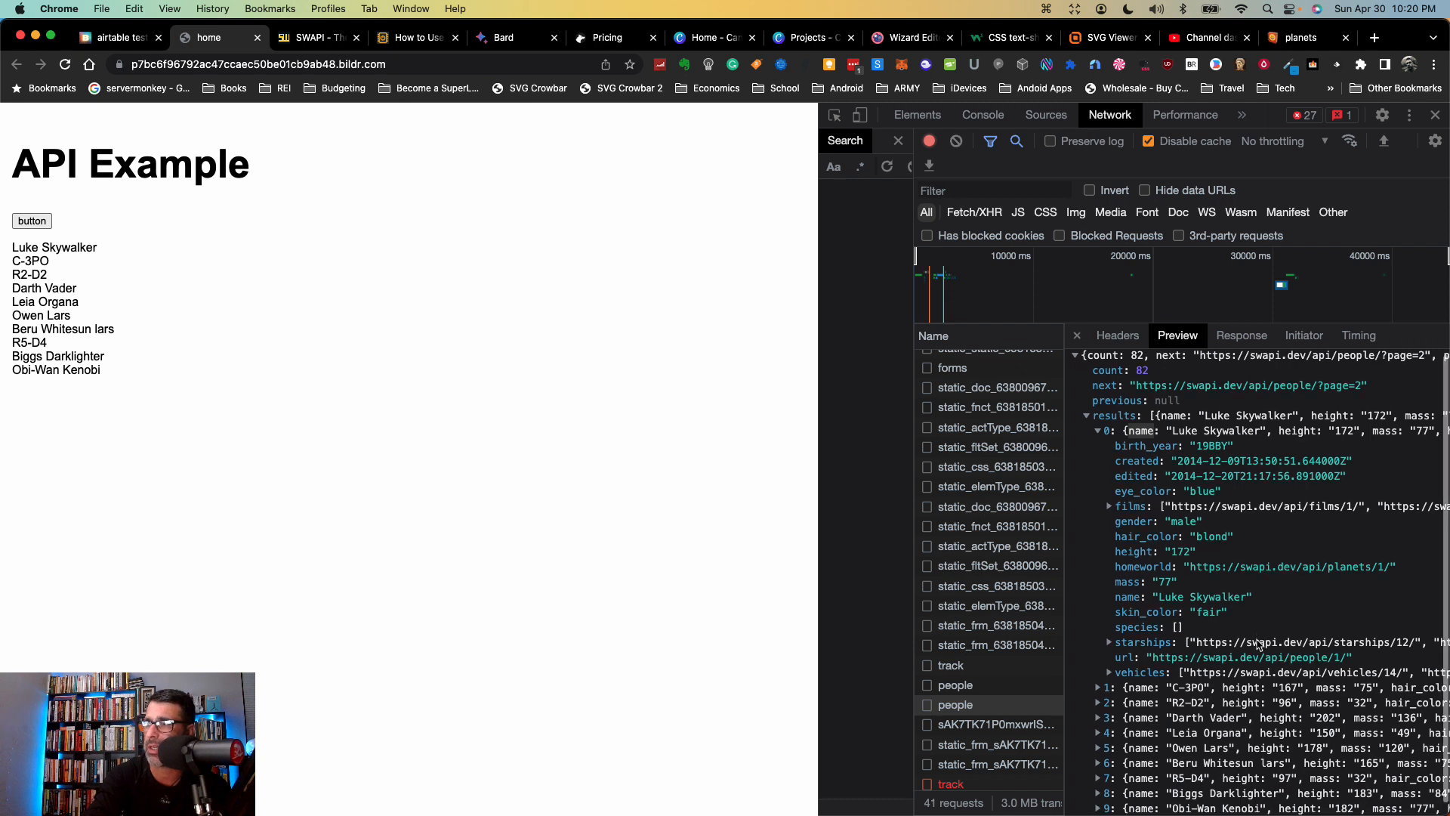
{"action": "scroll", "coordinate": [1209, 605], "scroll_direction": "down", "scroll_amount": 1}
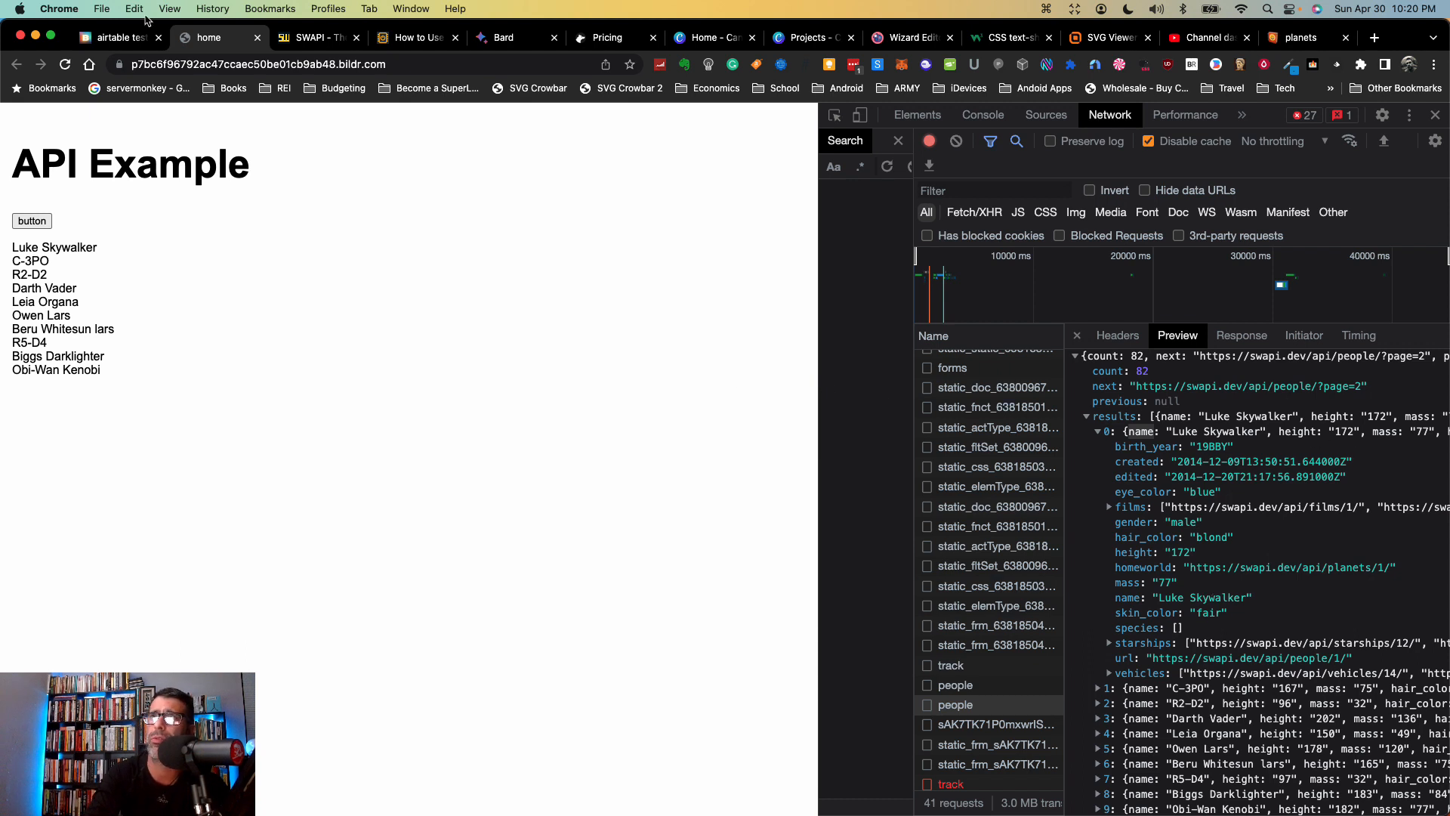
Step: In the airtable test project, add a layout Div to the "Row card for AT" page and nest its text box inside
{"action": "left_click", "coordinate": [119, 37]}
{"action": "left_click", "coordinate": [542, 583]}
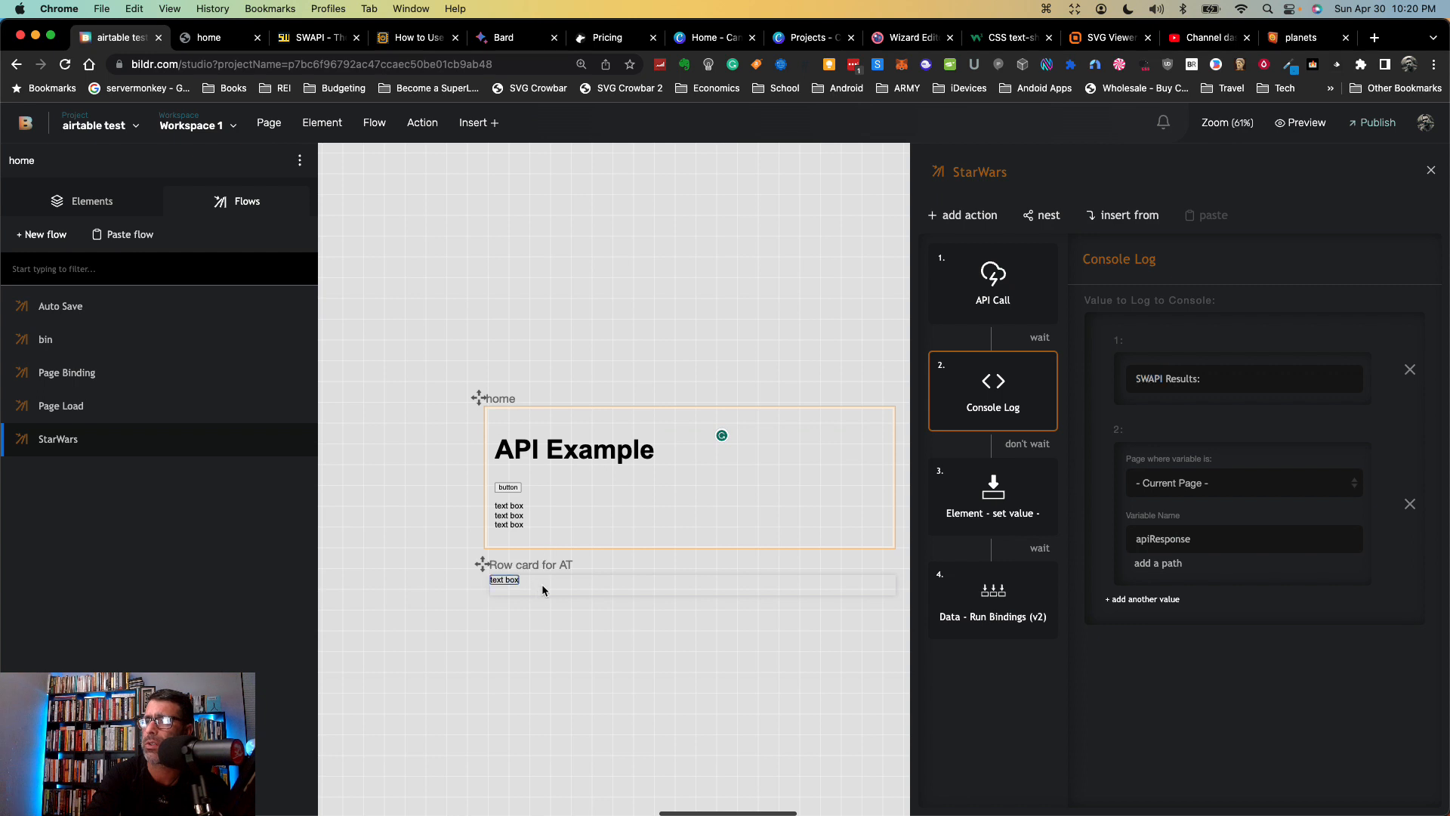
{"action": "left_click", "coordinate": [139, 204]}
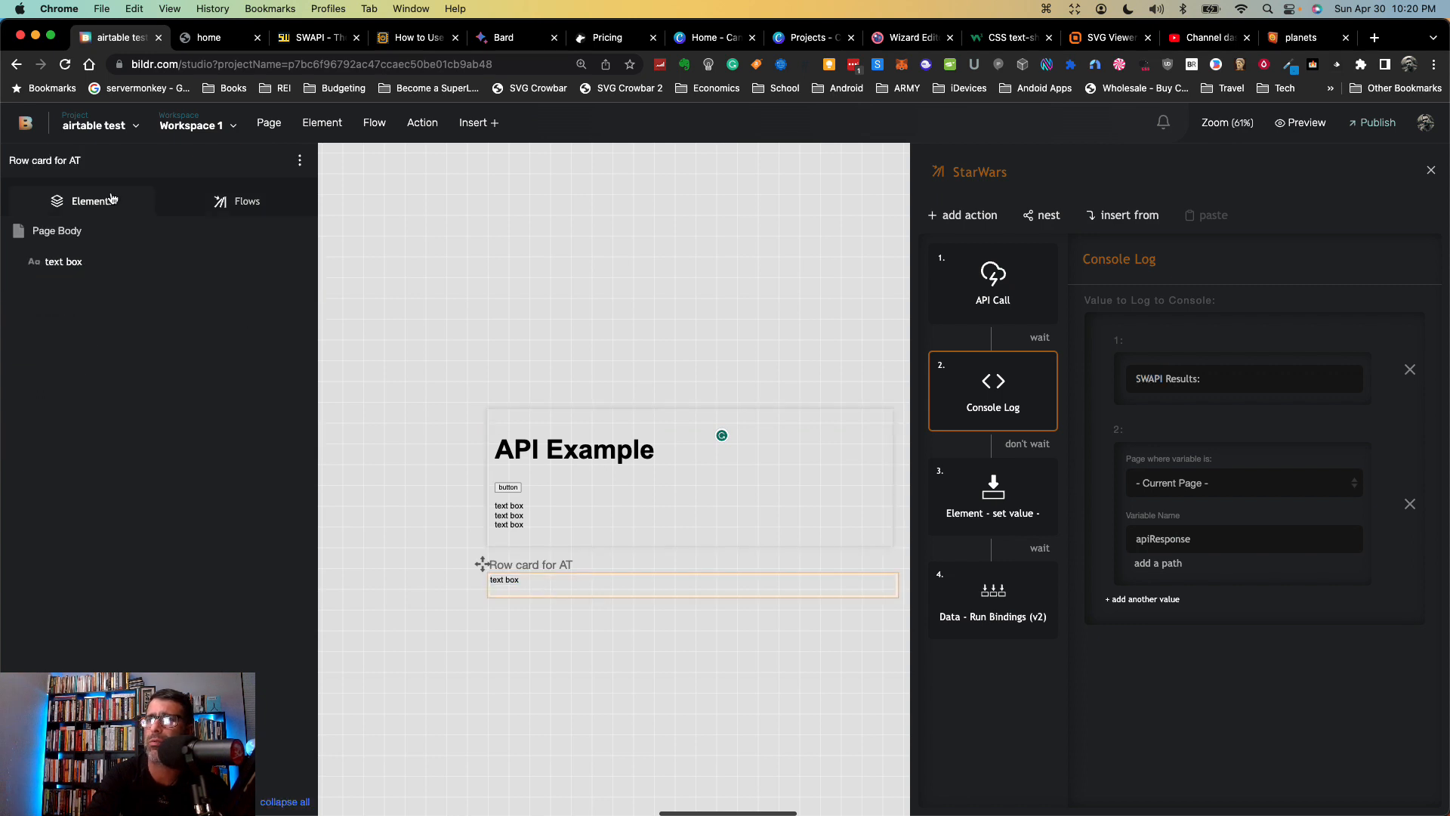
{"action": "mouse_move", "coordinate": [283, 235]}
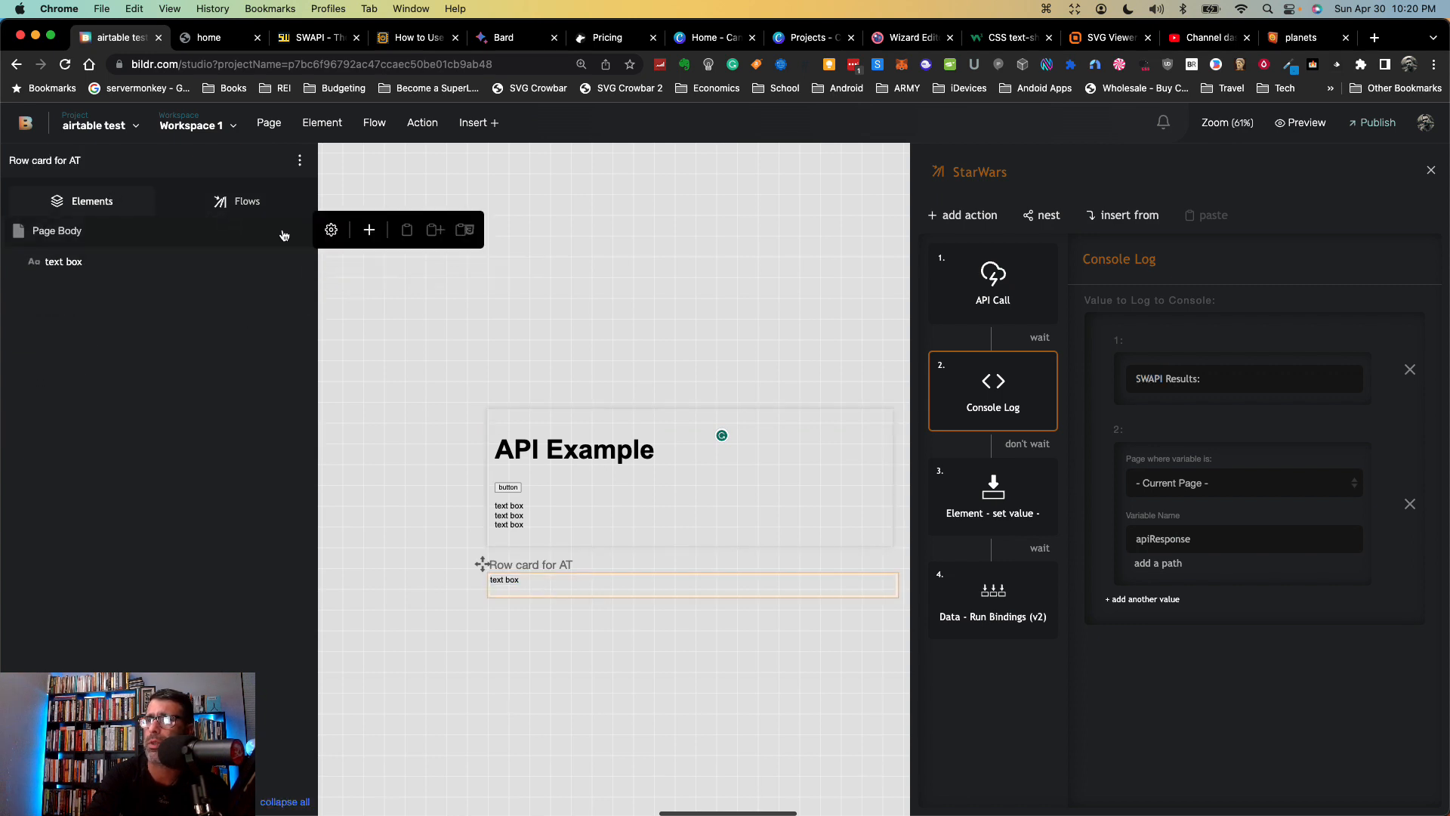
{"action": "left_click", "coordinate": [369, 230]}
{"action": "type", "text": "div"}
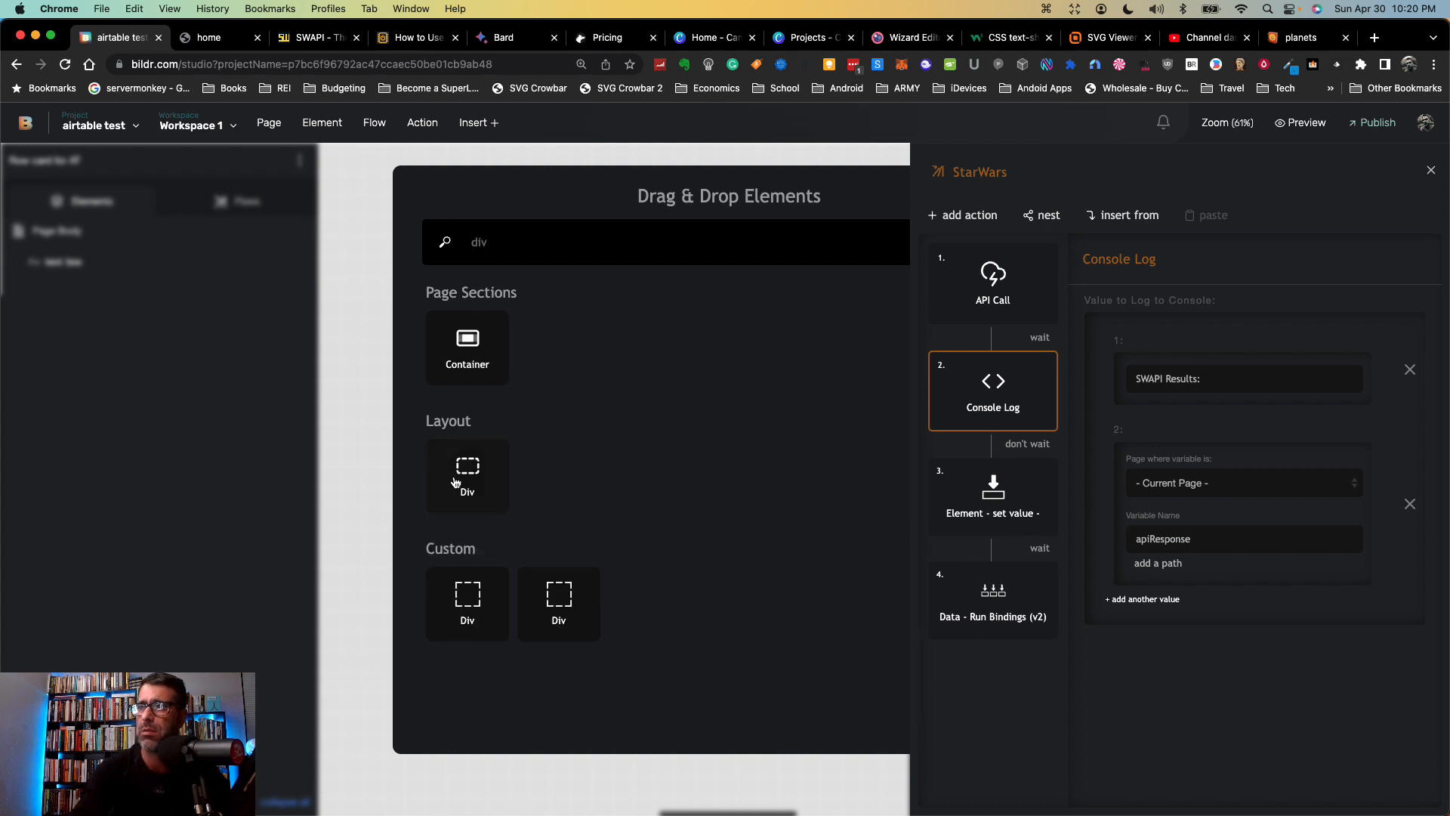
{"action": "left_click_drag", "start_coordinate": [455, 482], "coordinate": [163, 258]}
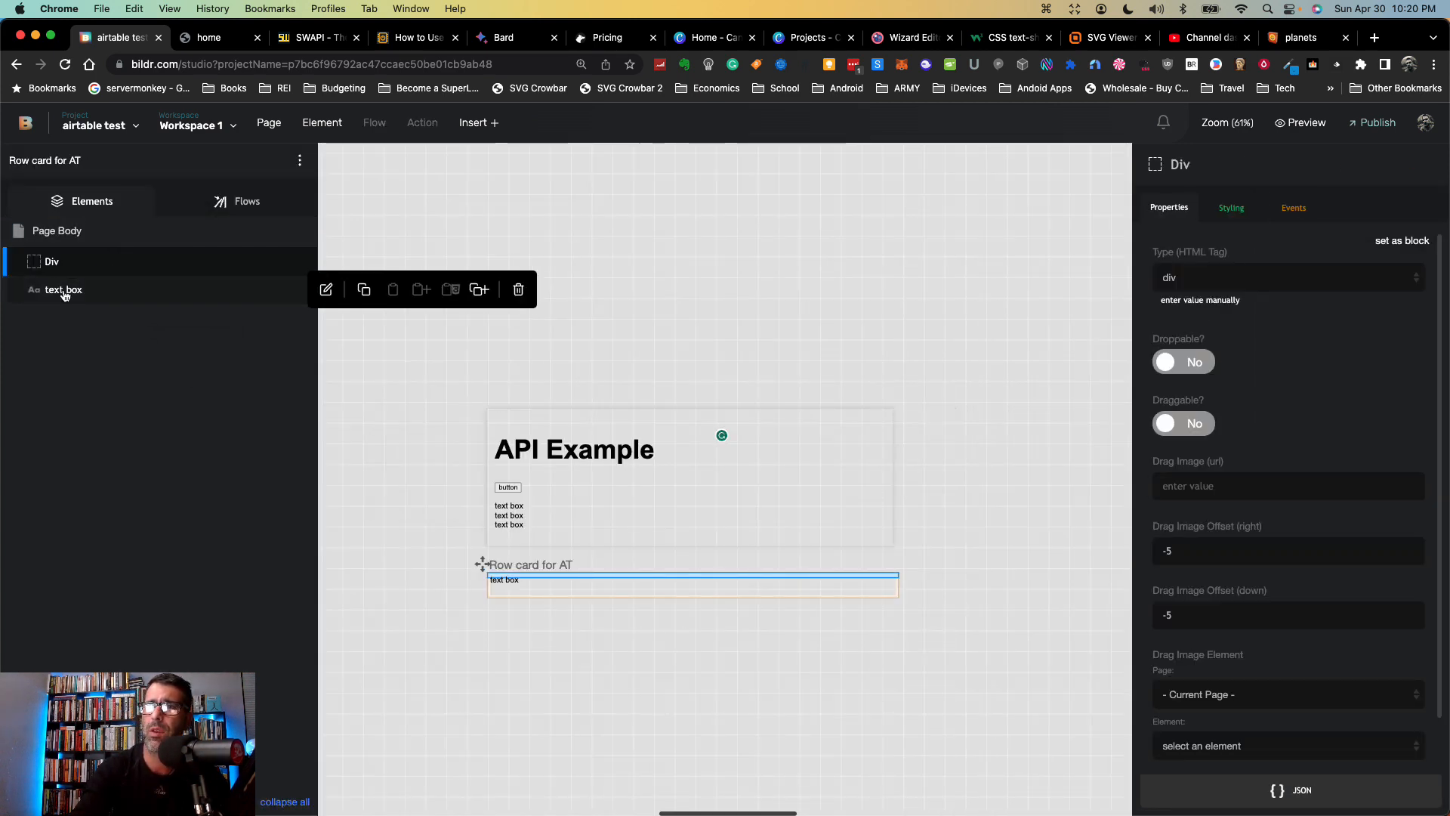
{"action": "left_click_drag", "start_coordinate": [64, 295], "coordinate": [89, 265]}
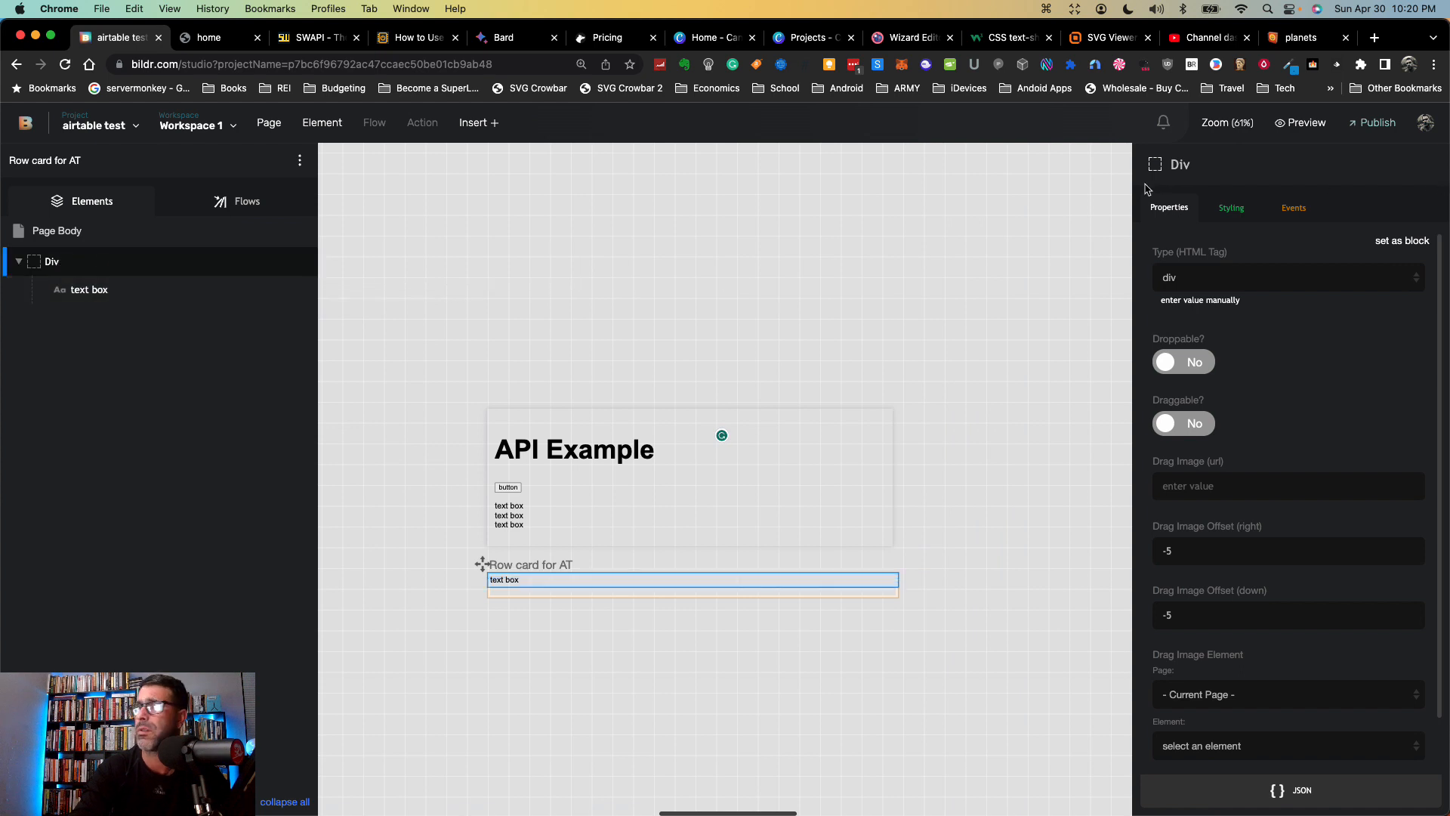
Step: Rename the nested text box as "Name" and duplicate it twice within the Div
{"action": "left_click", "coordinate": [184, 297]}
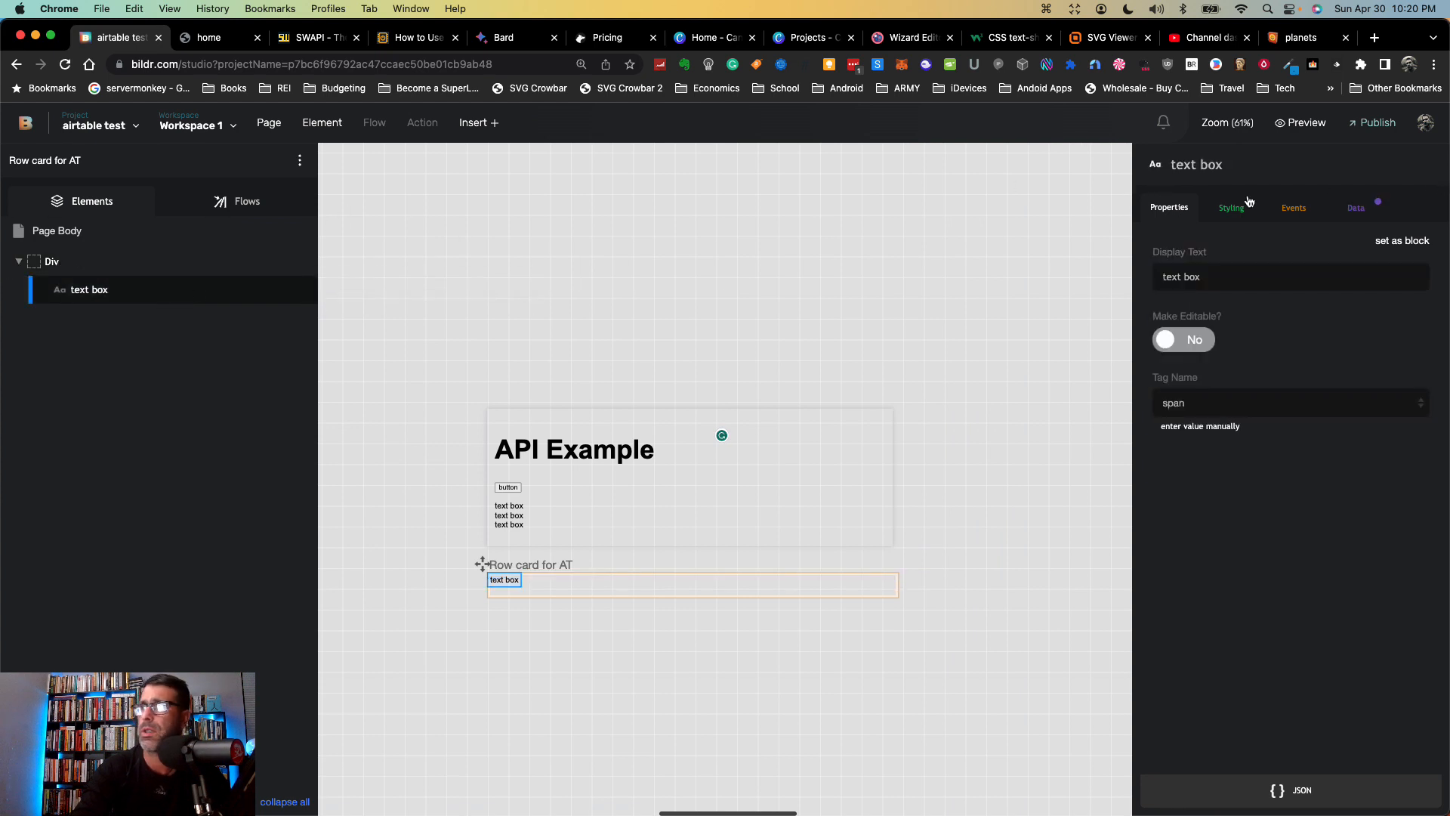
{"action": "triple_click", "coordinate": [1195, 171]}
{"action": "type", "text": "Name"}
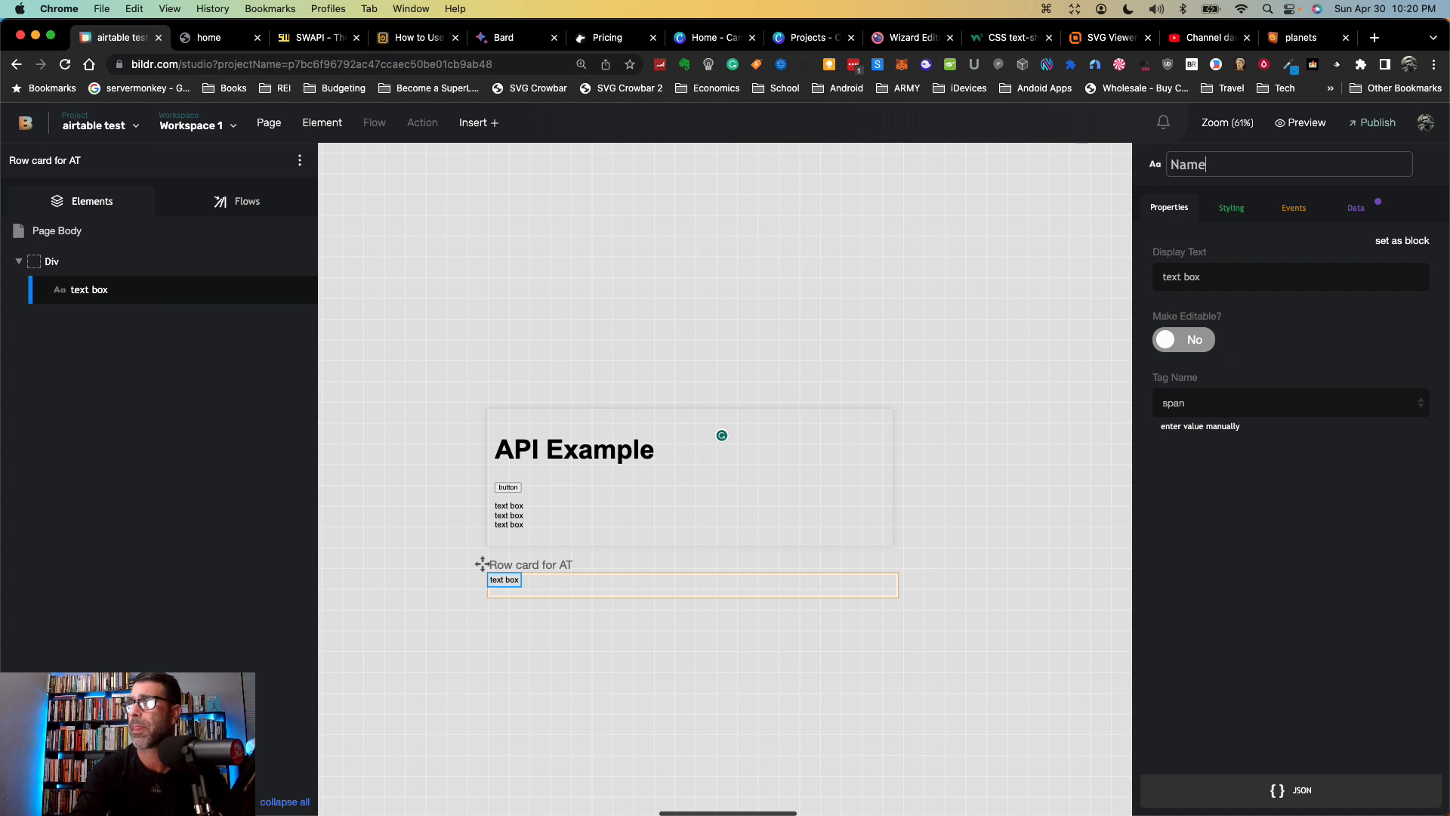
{"action": "mouse_move", "coordinate": [249, 286]}
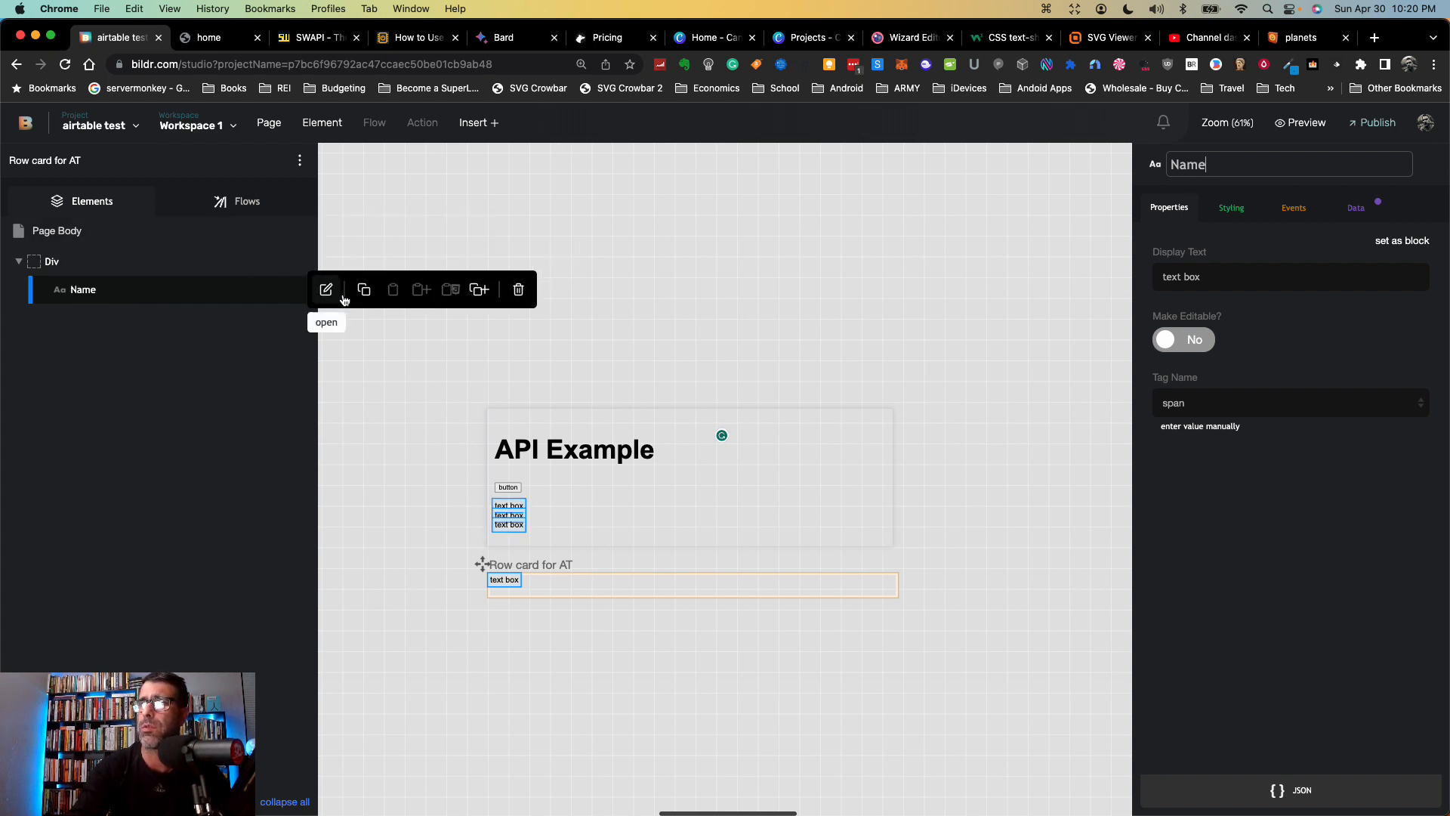
{"action": "left_click", "coordinate": [481, 292]}
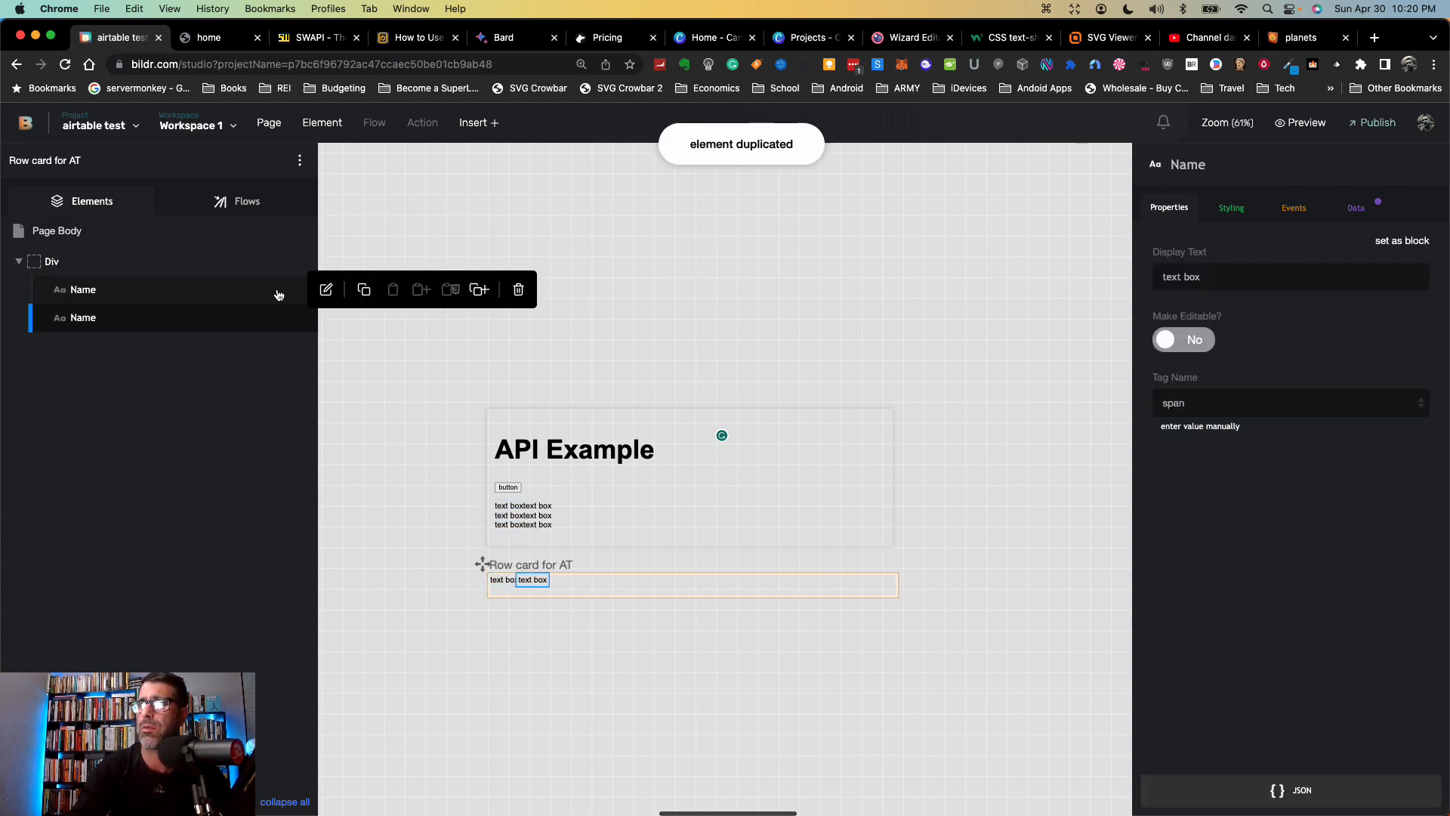
{"action": "mouse_move", "coordinate": [220, 314]}
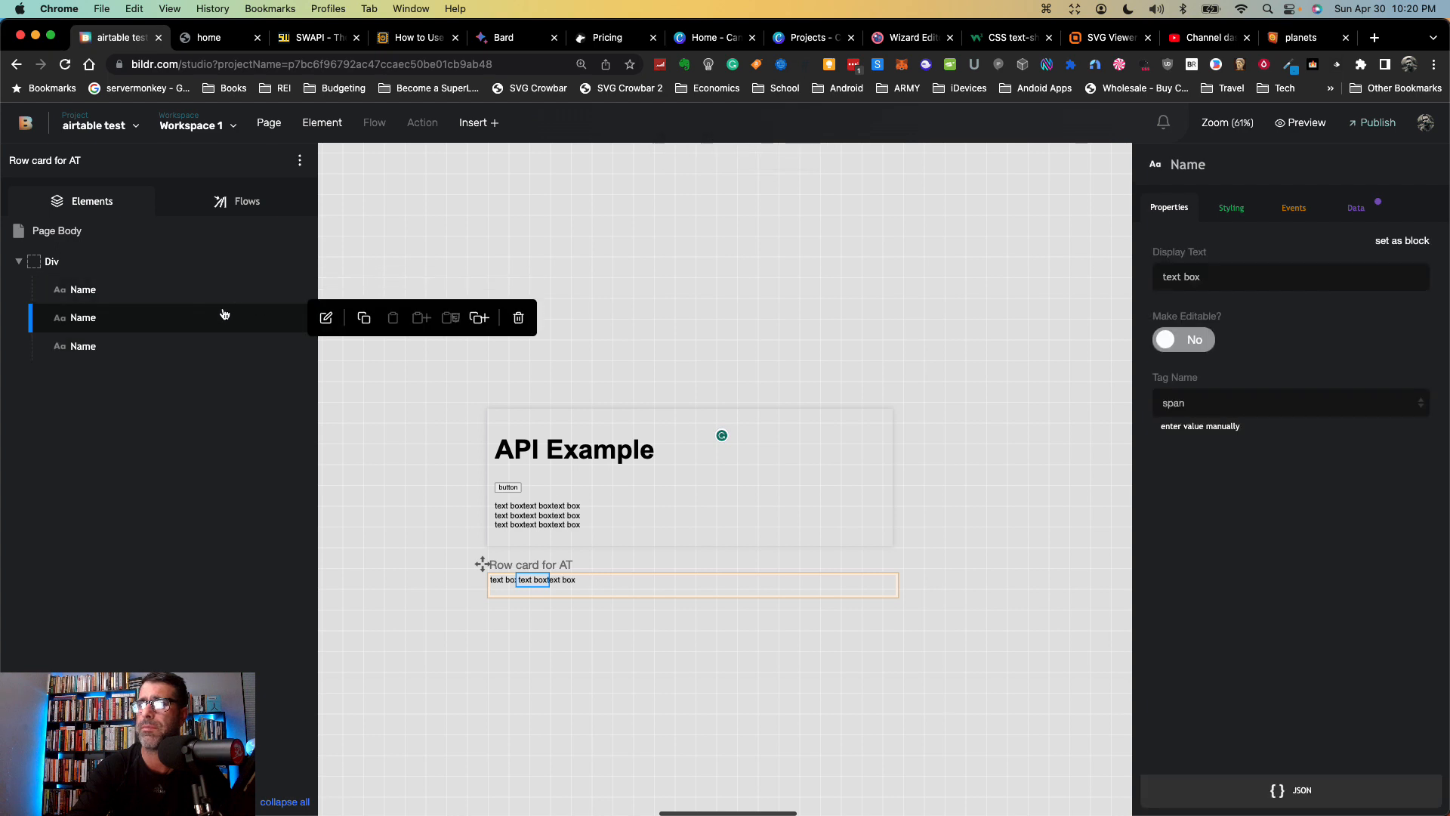
{"action": "left_click", "coordinate": [481, 315]}
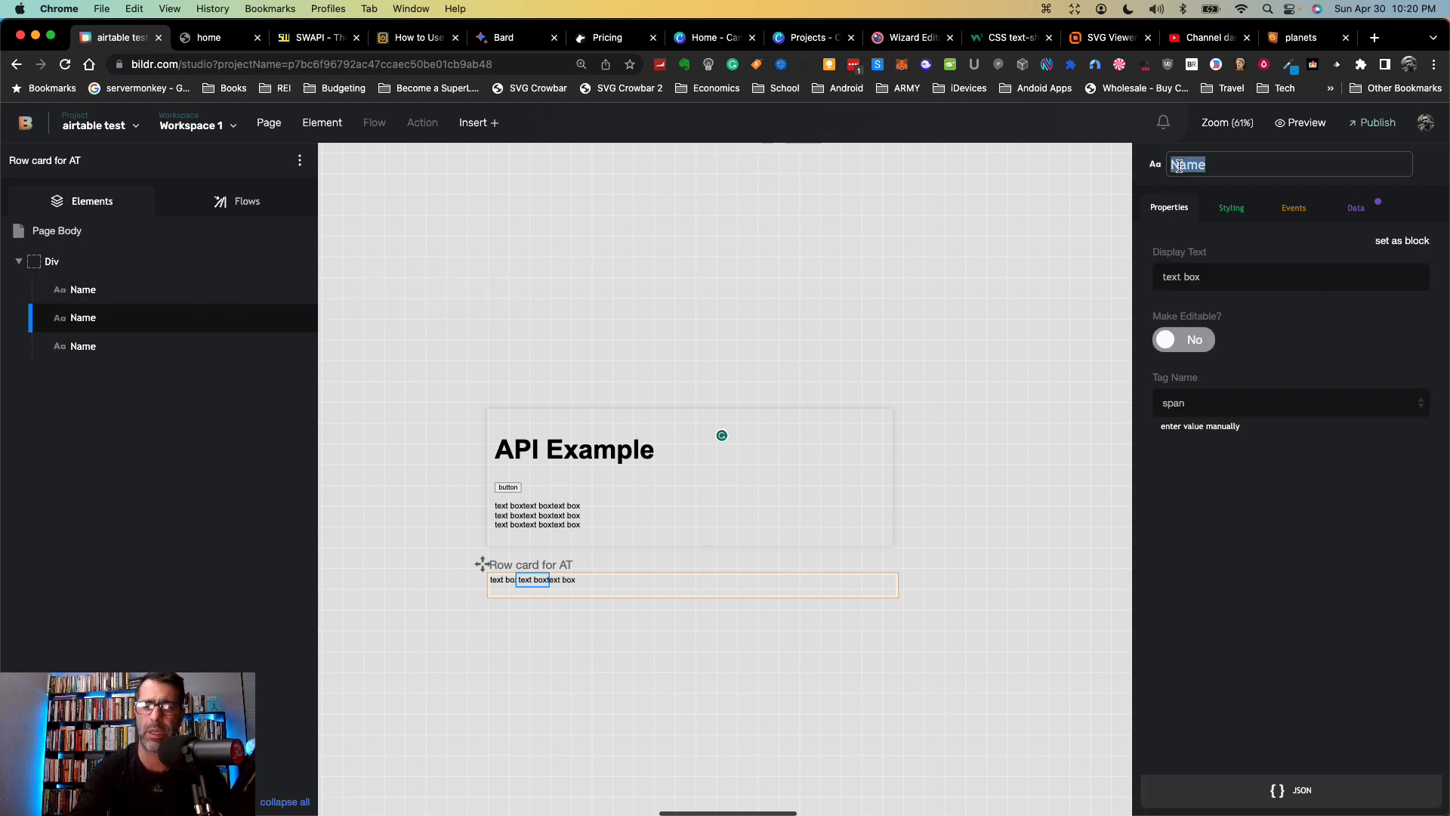
Step: Rename the second and third text boxes in the Div as "Height" and "Mass", and select the "Name" text box
{"action": "type", "text": "Height"}
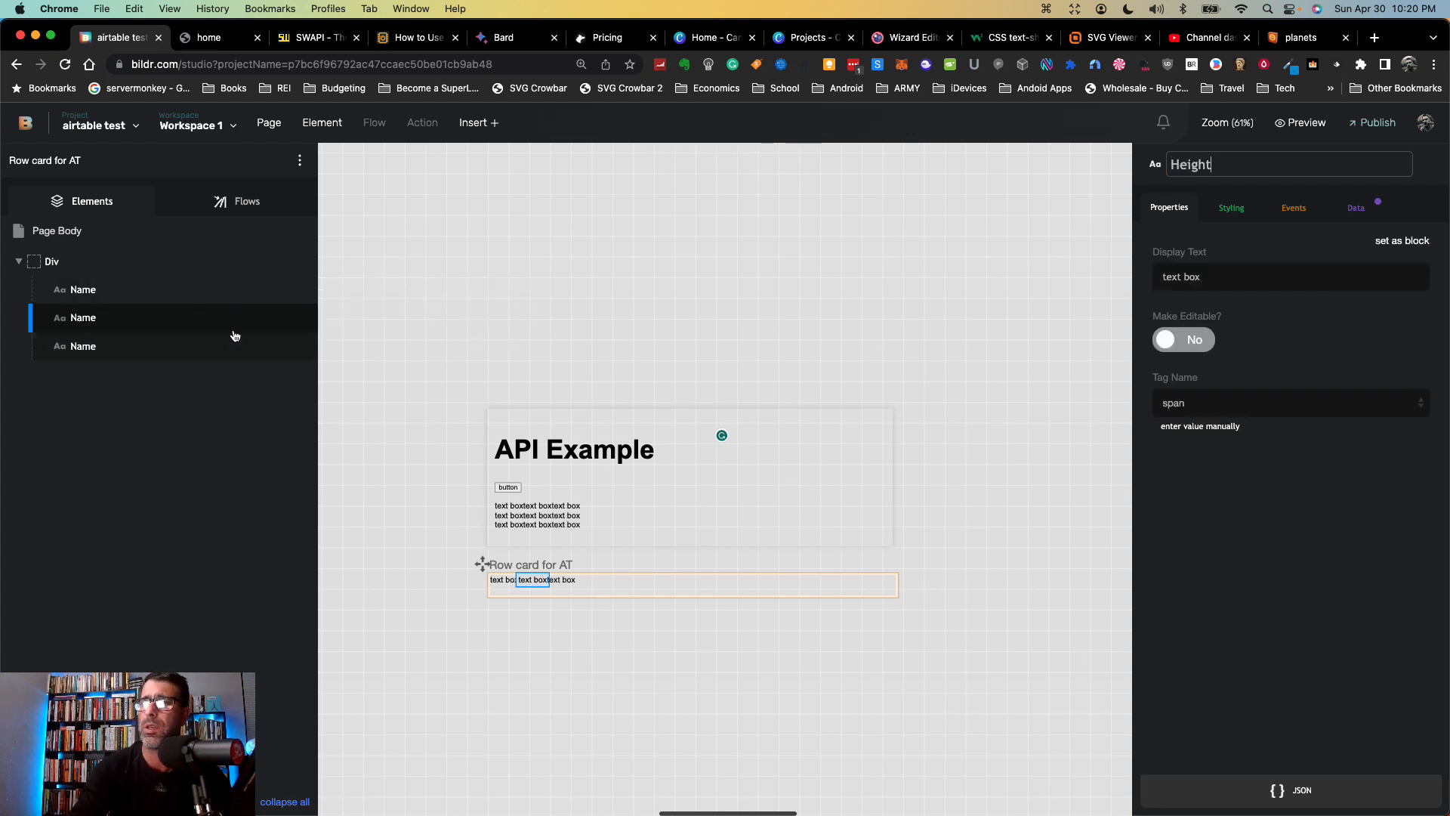
{"action": "left_click", "coordinate": [155, 346]}
{"action": "double_click", "coordinate": [1192, 165]}
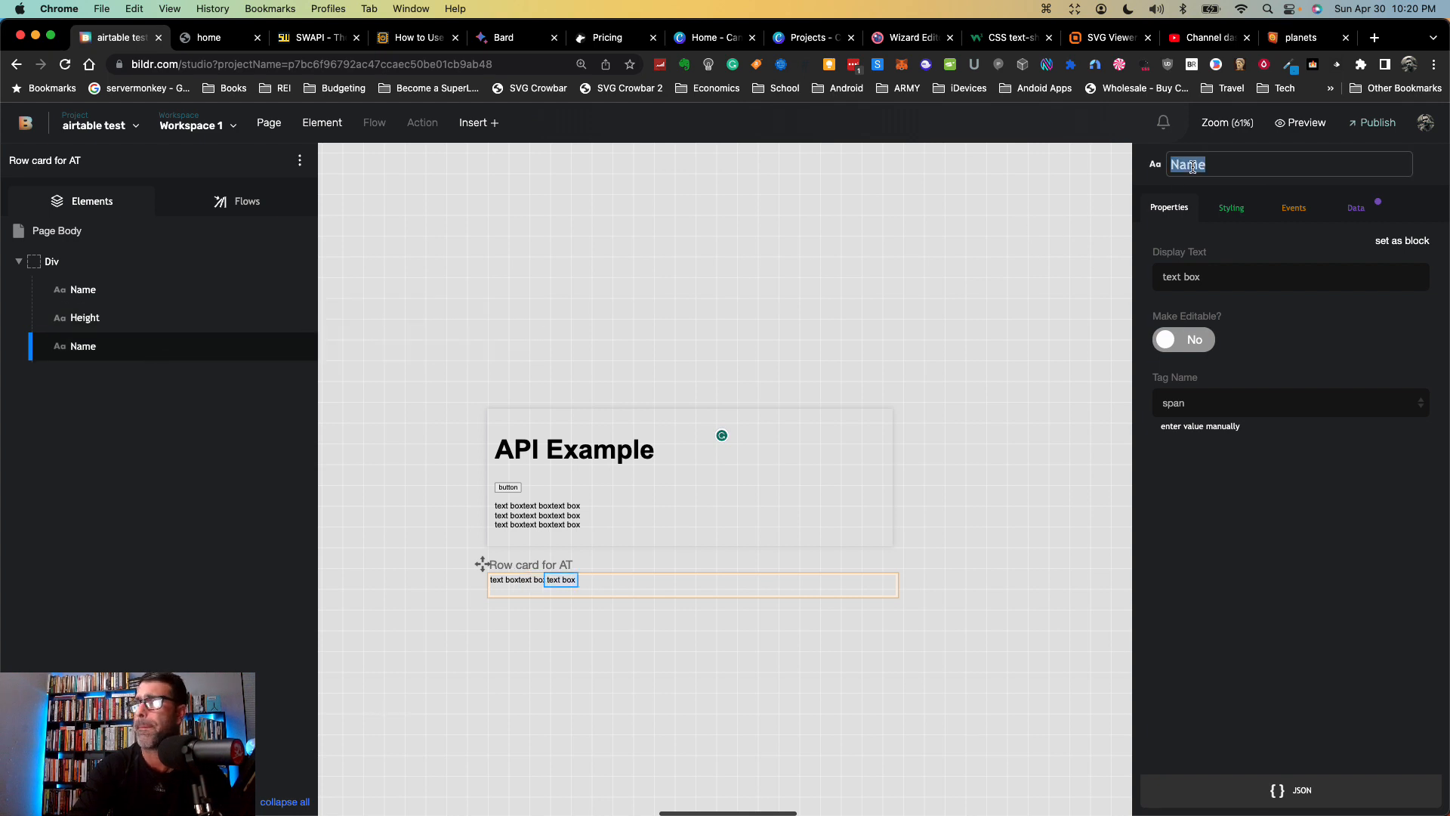
{"action": "type", "text": "Mass"}
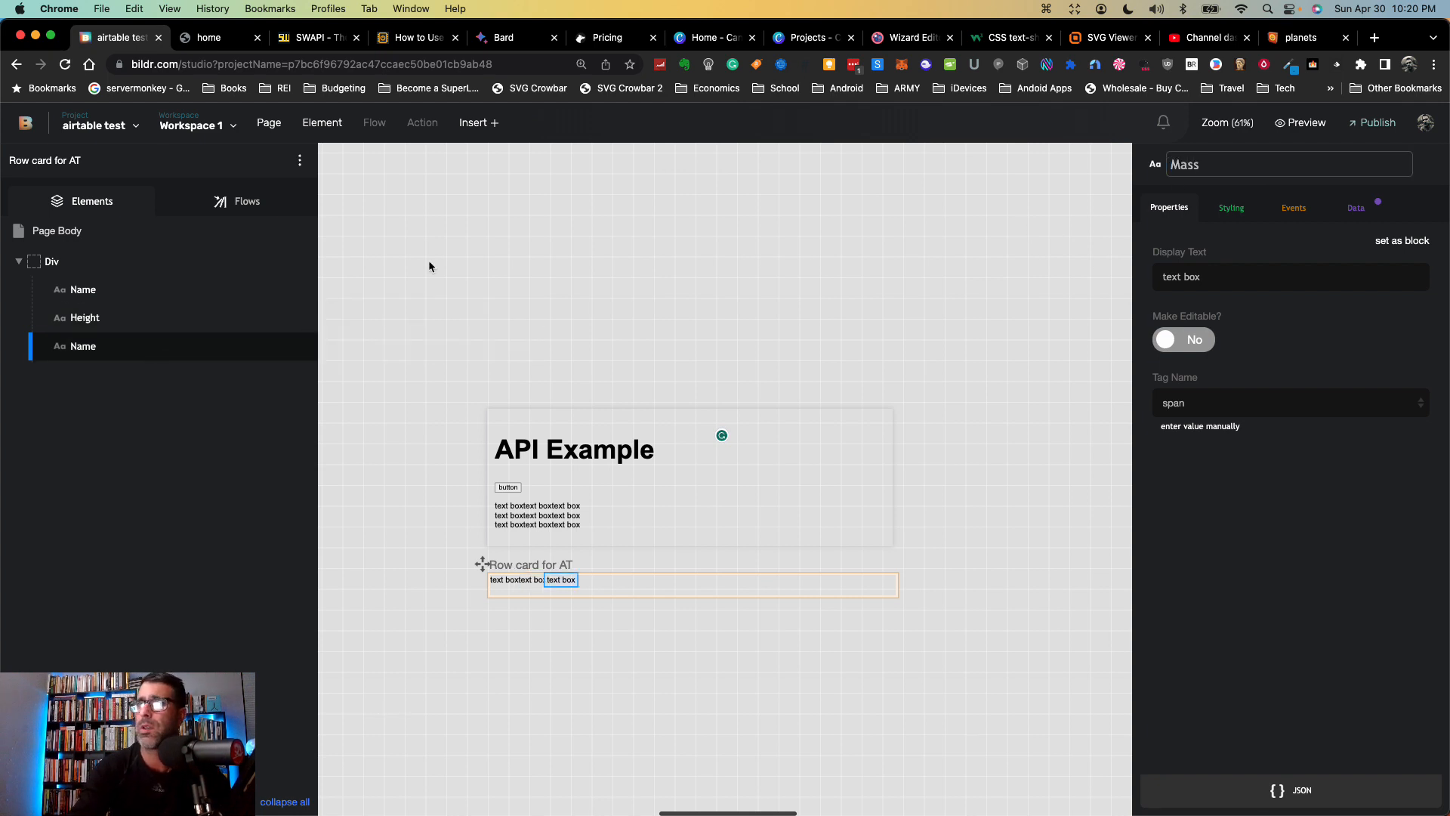
{"action": "left_click", "coordinate": [192, 317]}
{"action": "left_click", "coordinate": [129, 290]}
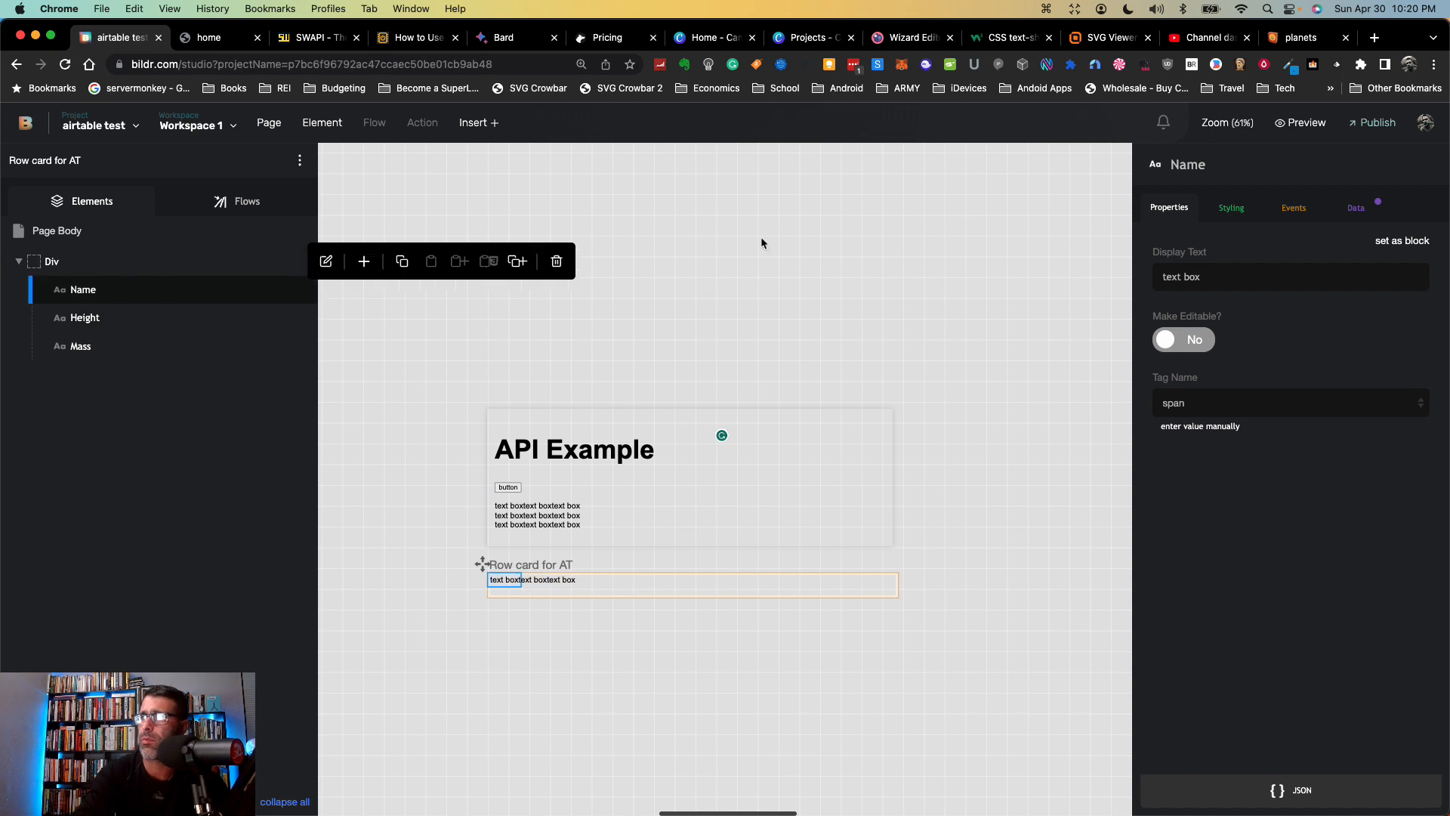
Step: Set the data variable name of the "Height" text box to "height" and of the "Mass" text box to "mass"
{"action": "left_click", "coordinate": [1356, 207]}
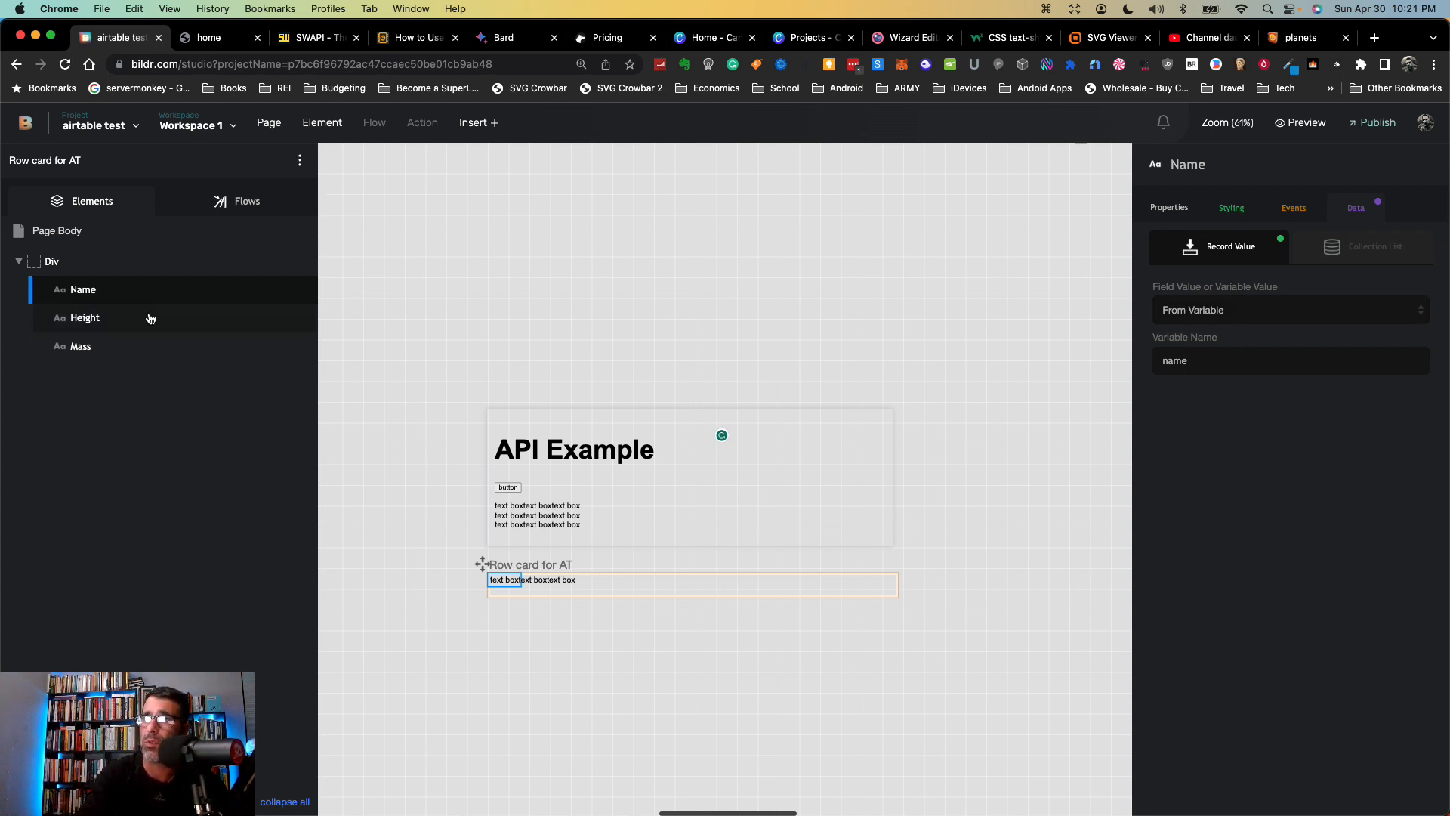
{"action": "left_click", "coordinate": [119, 323]}
{"action": "double_click", "coordinate": [1225, 369]}
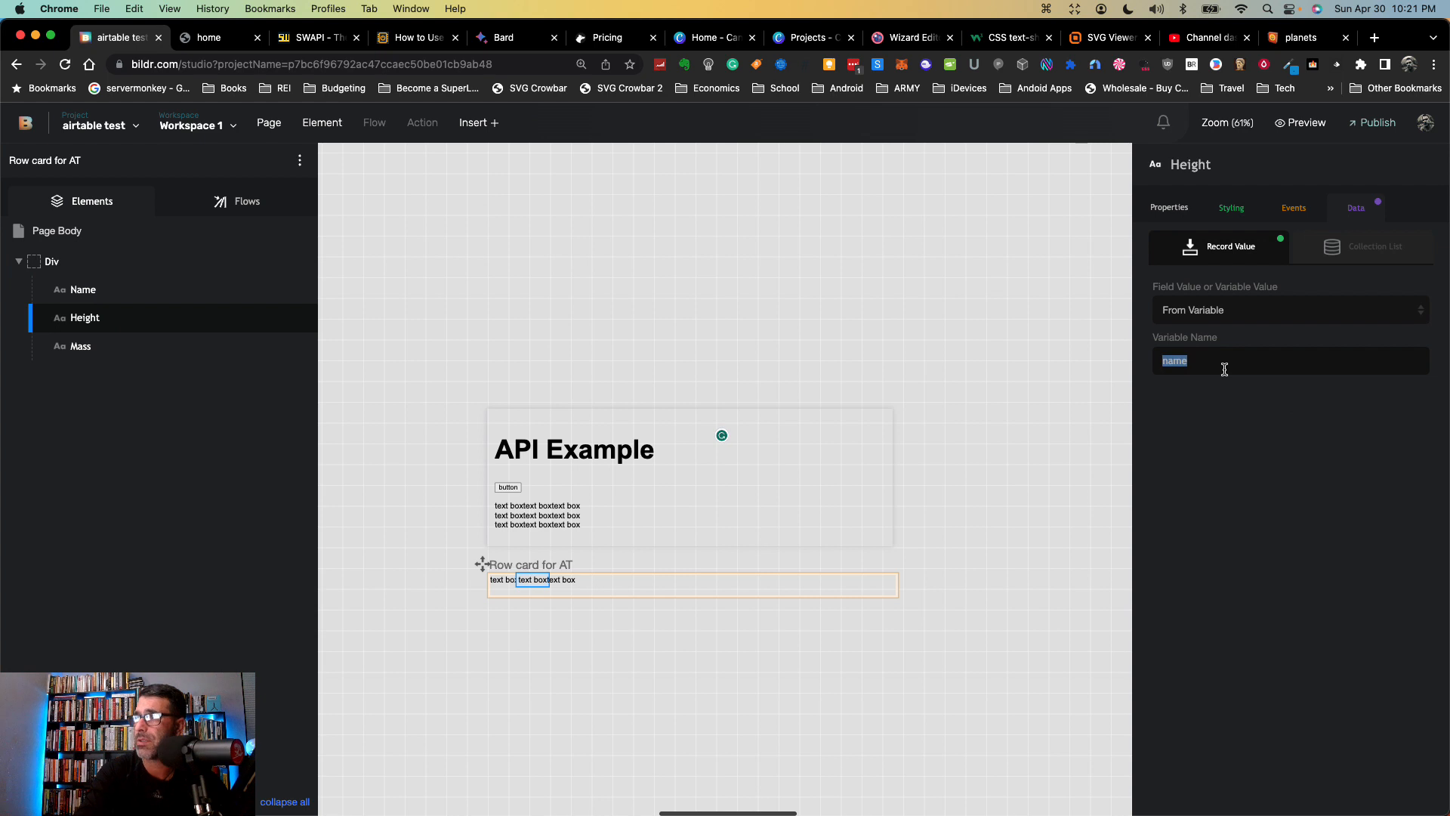
{"action": "type", "text": "height"}
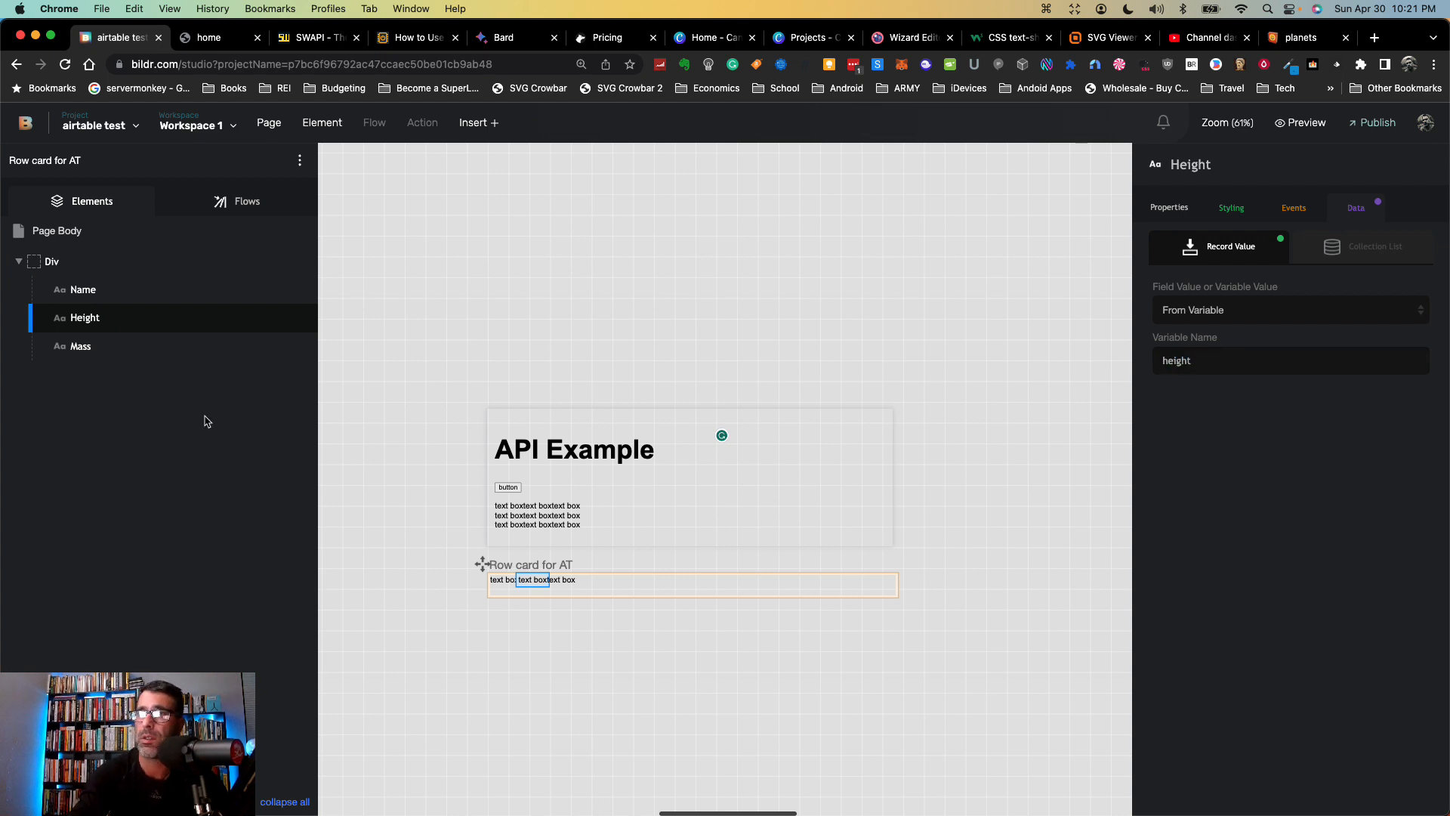
{"action": "left_click", "coordinate": [160, 347]}
{"action": "double_click", "coordinate": [1189, 360]}
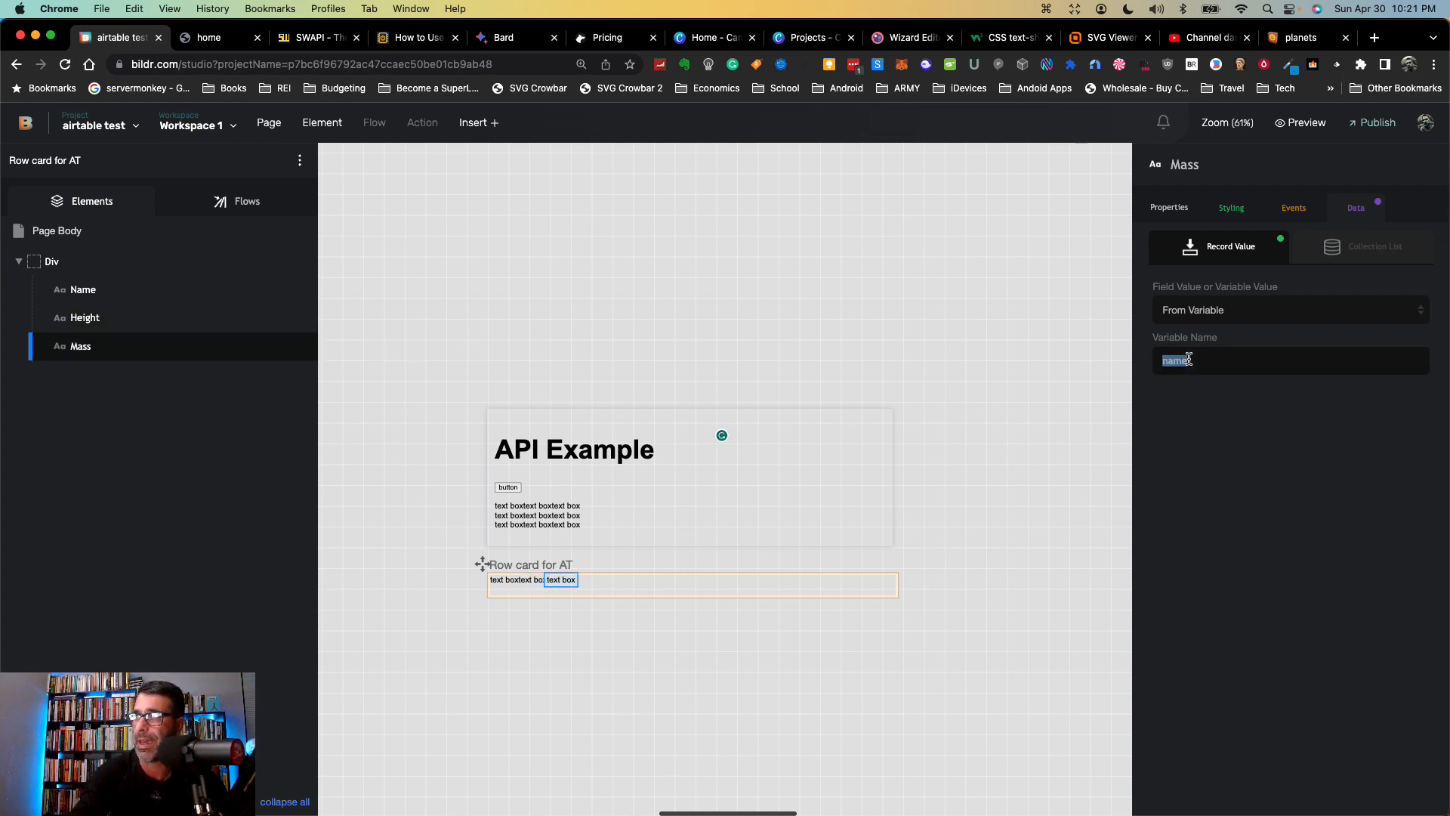
{"action": "type", "text": "mass"}
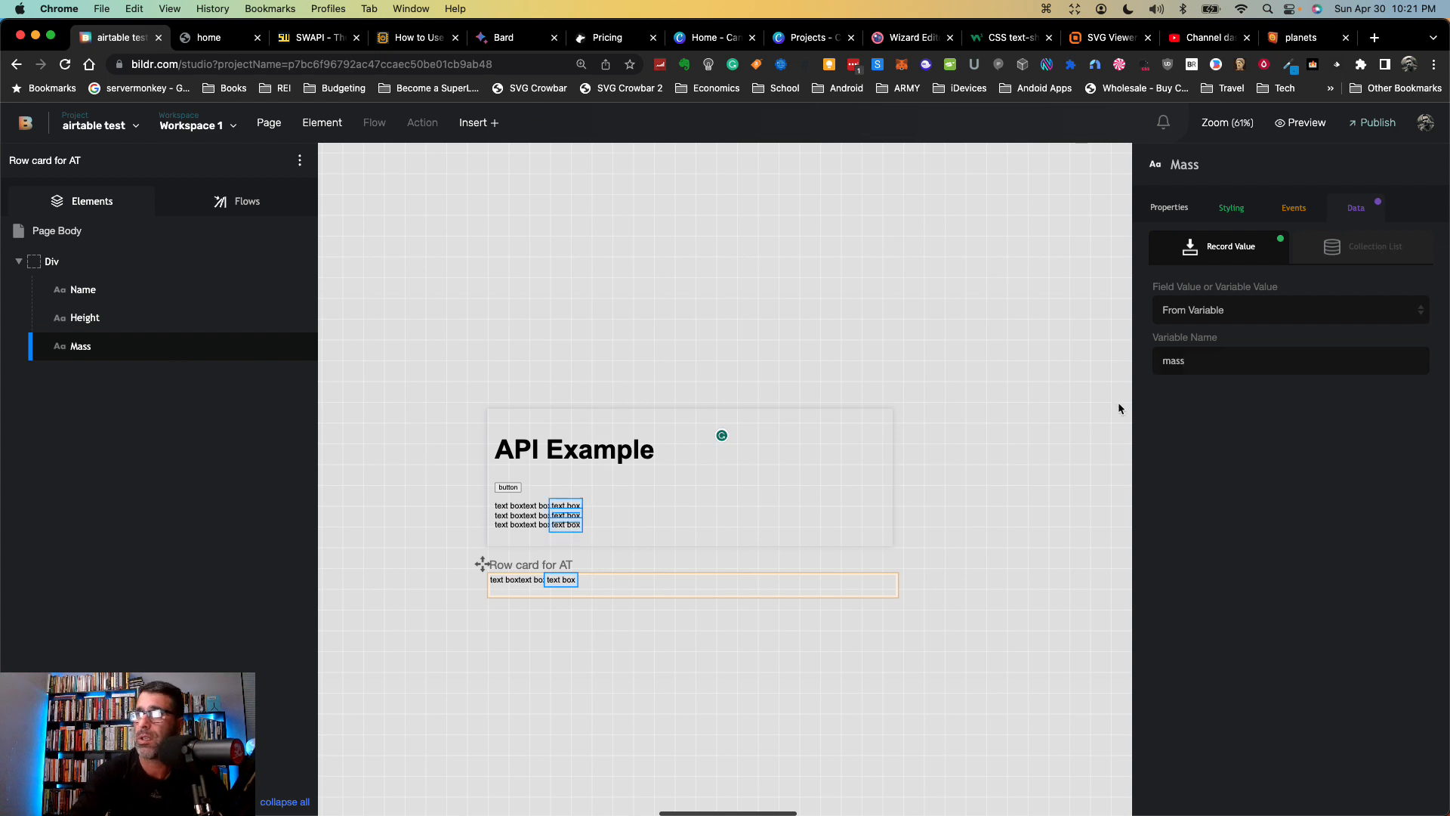
Step: Reload the live "home" page and run its API call to check the character rows
{"action": "left_click", "coordinate": [210, 37]}
{"action": "left_click", "coordinate": [219, 63]}
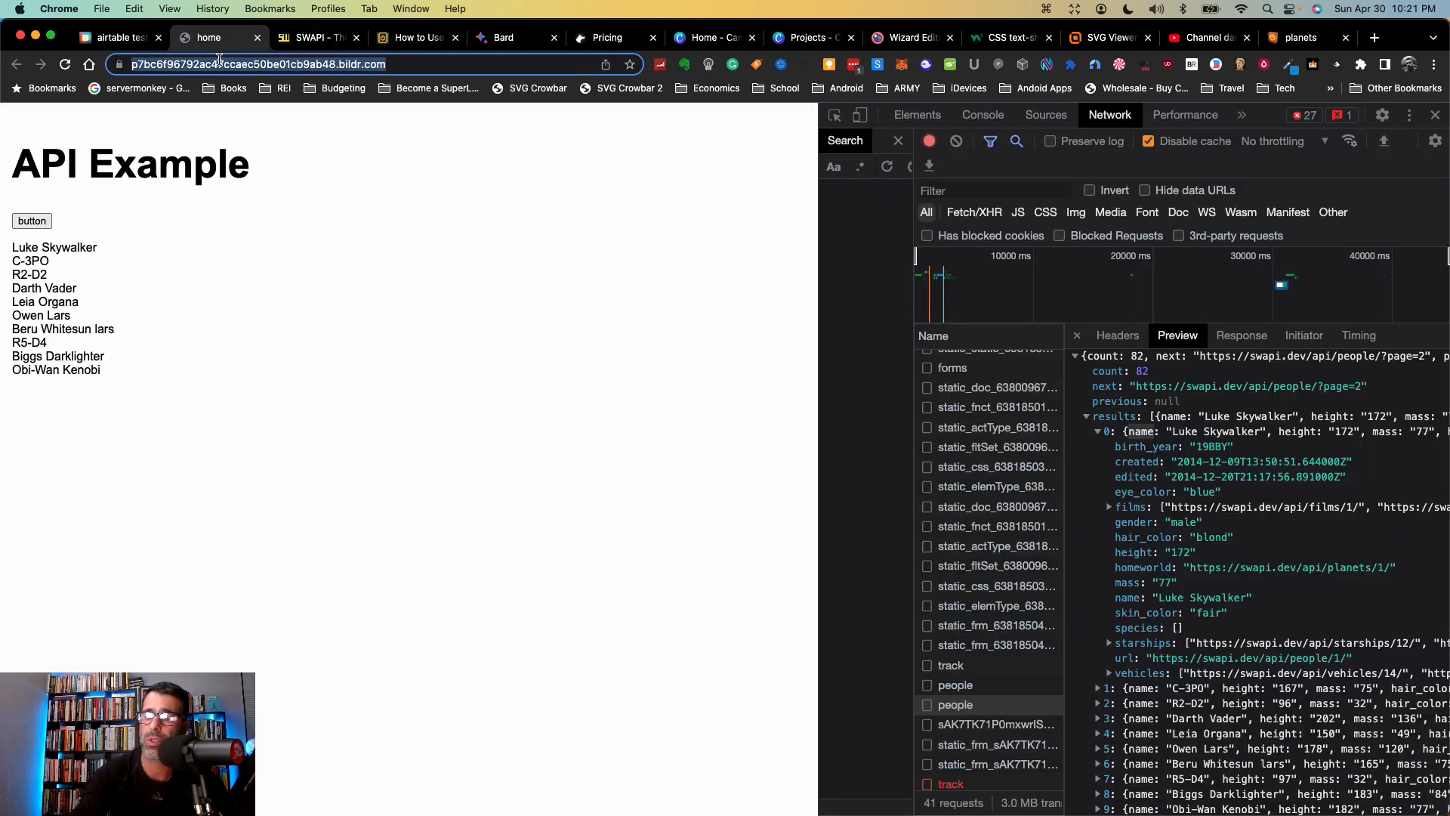
{"action": "key", "text": "Return"}
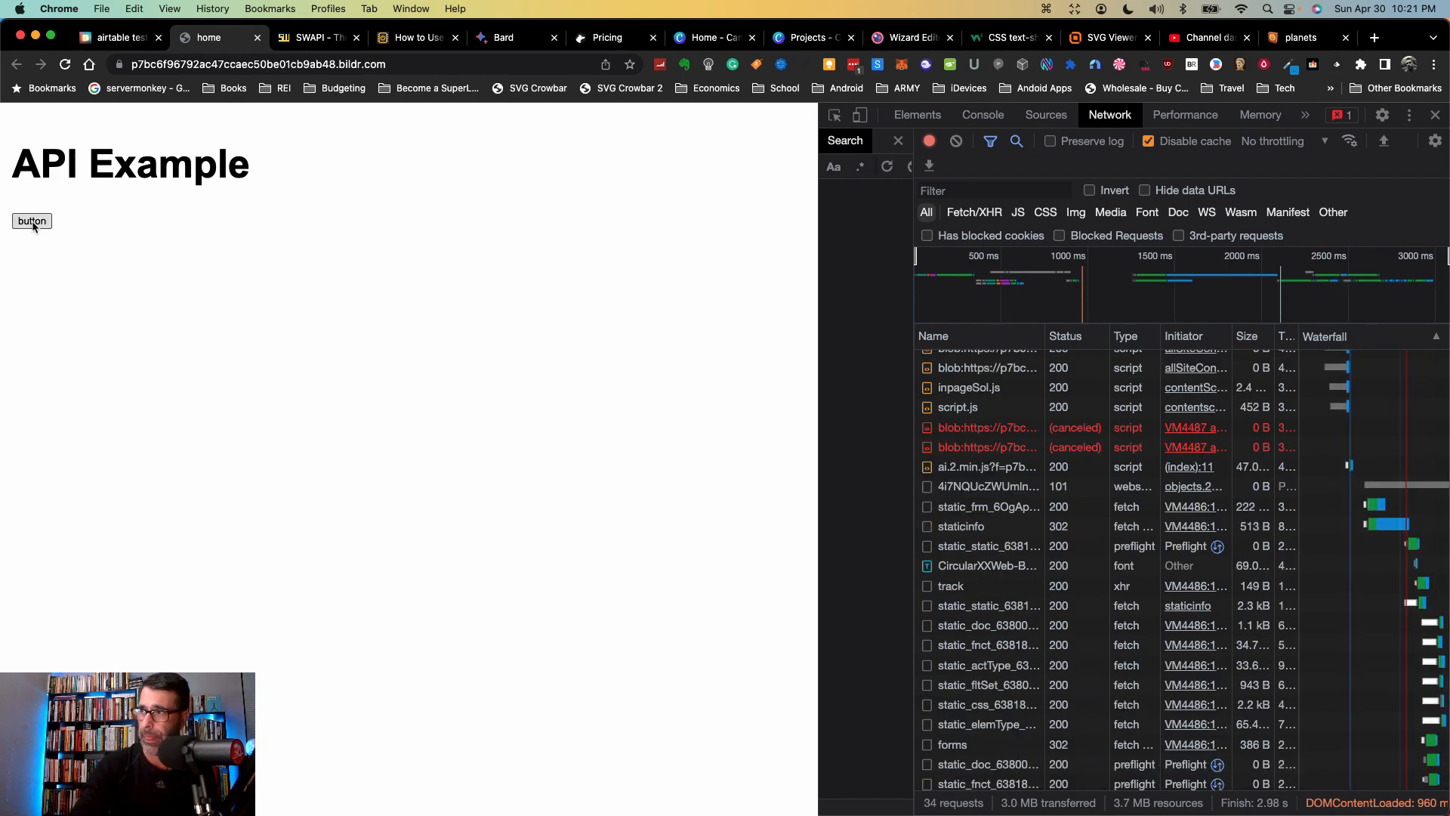
{"action": "left_click", "coordinate": [32, 224]}
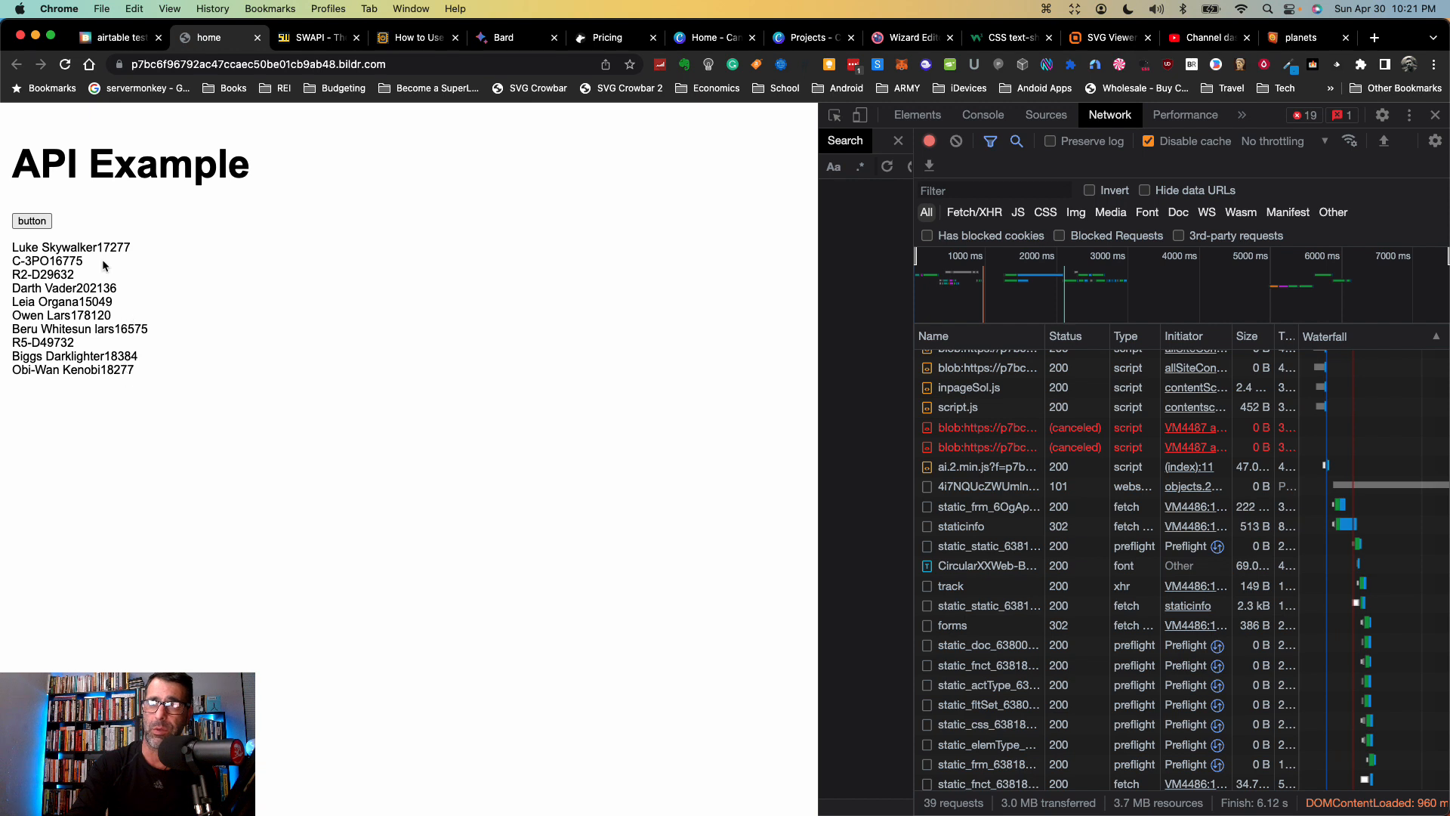
Step: In the airtable test project, give the row card's Div the inline CSS "display: flex; gap:1em;" and save it
{"action": "left_click", "coordinate": [113, 37]}
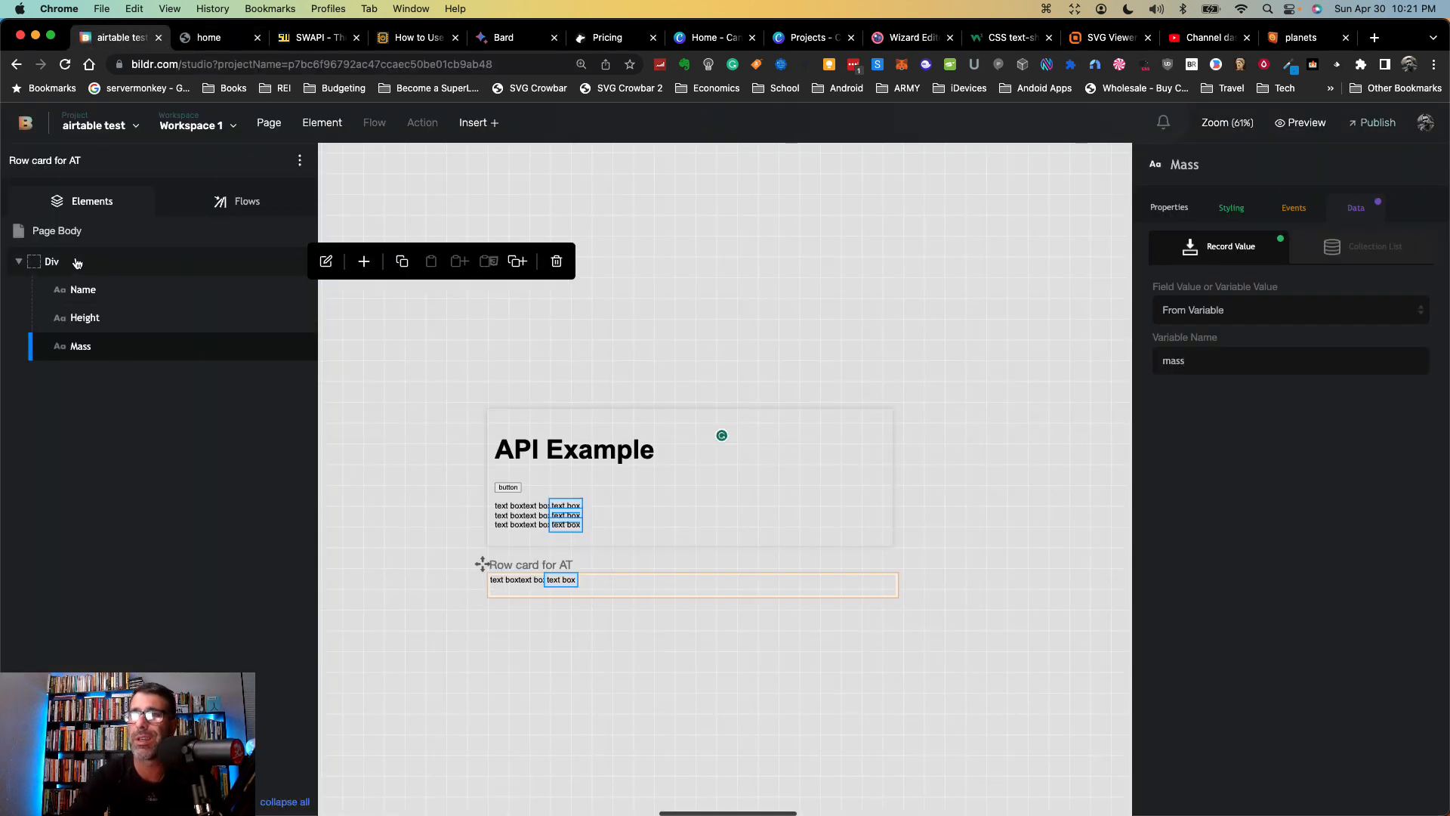
{"action": "left_click", "coordinate": [131, 270]}
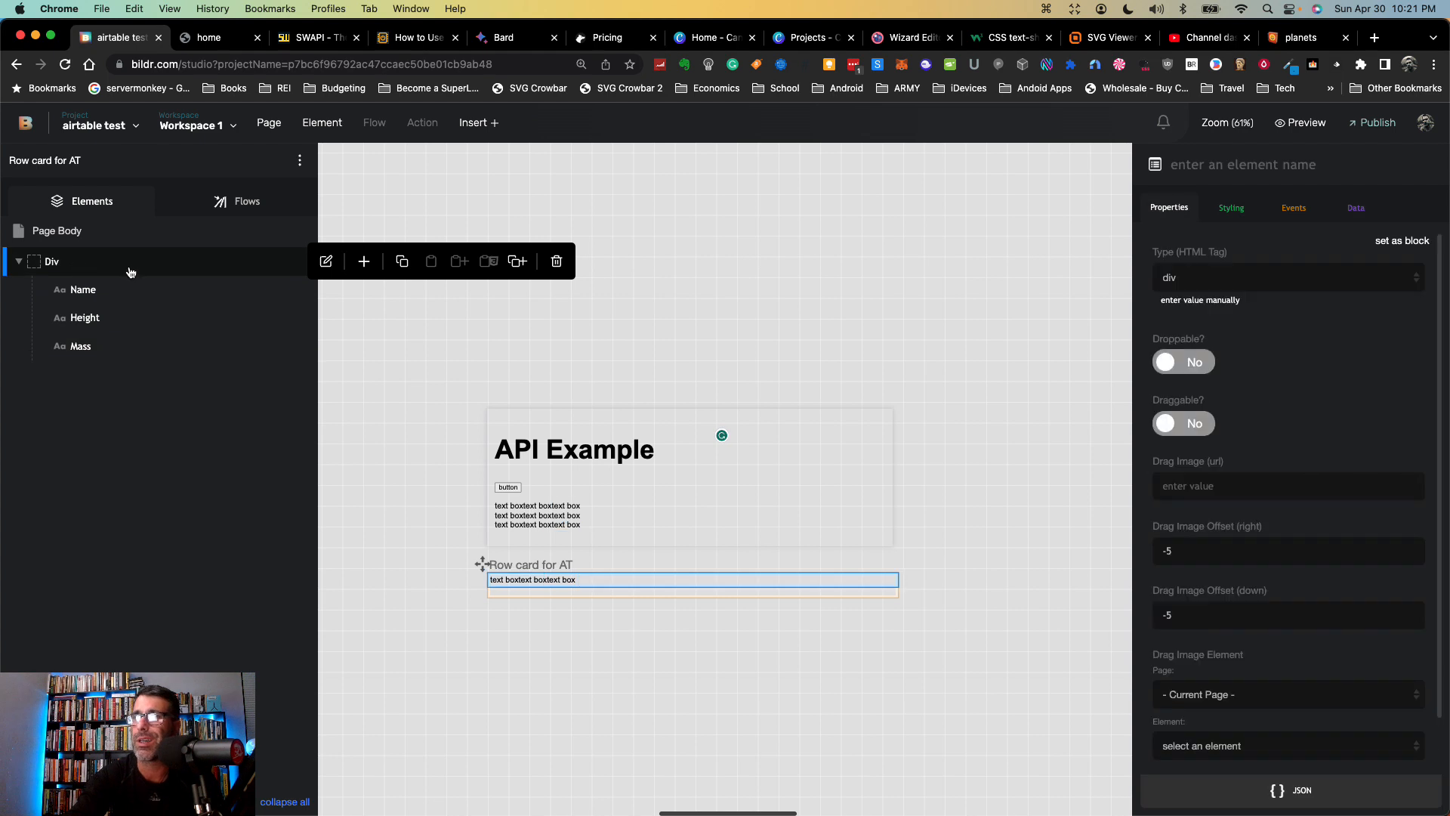
{"action": "left_click", "coordinate": [1232, 209]}
{"action": "left_click", "coordinate": [1220, 377]}
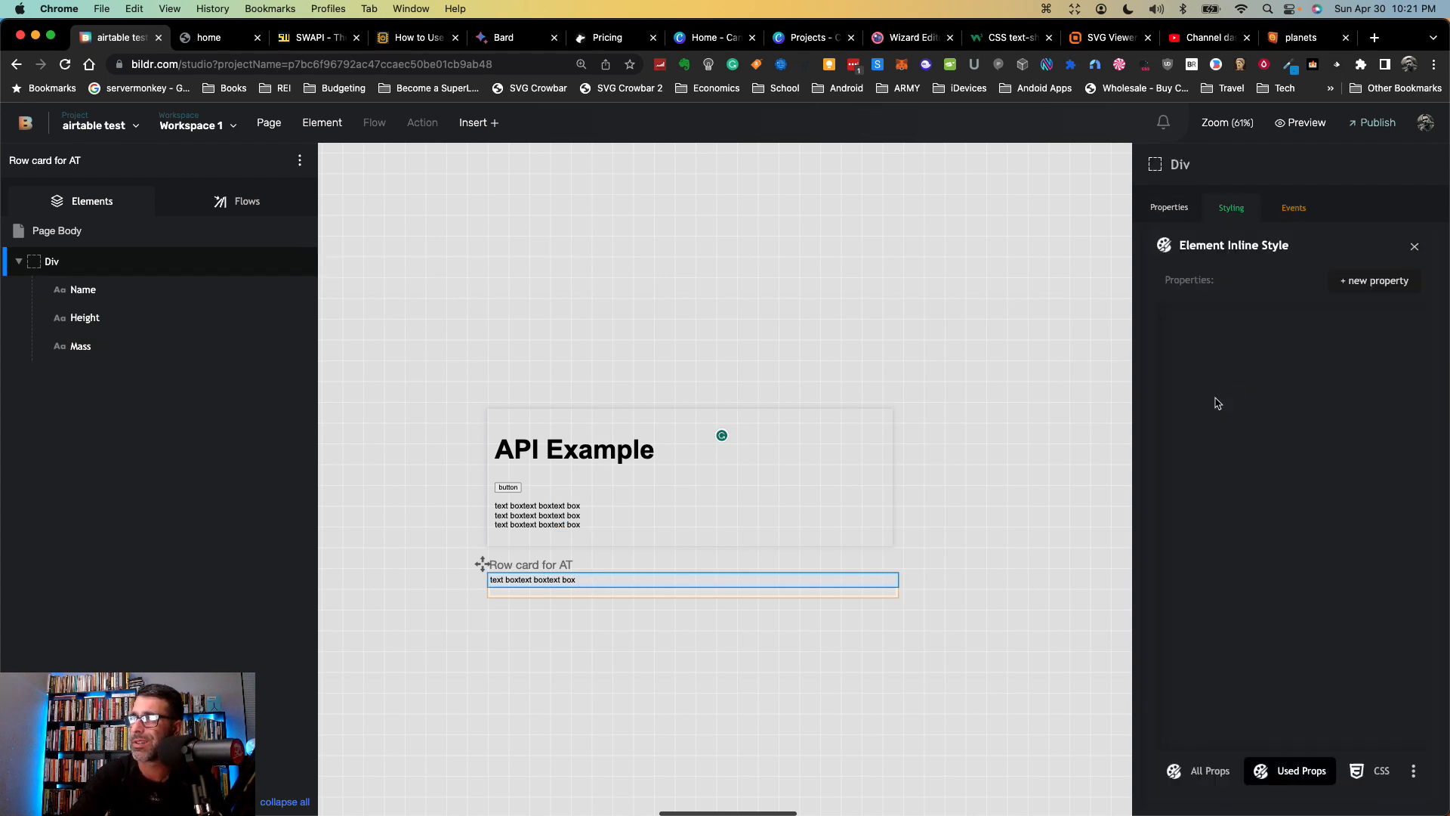
{"action": "left_click", "coordinate": [1360, 765]}
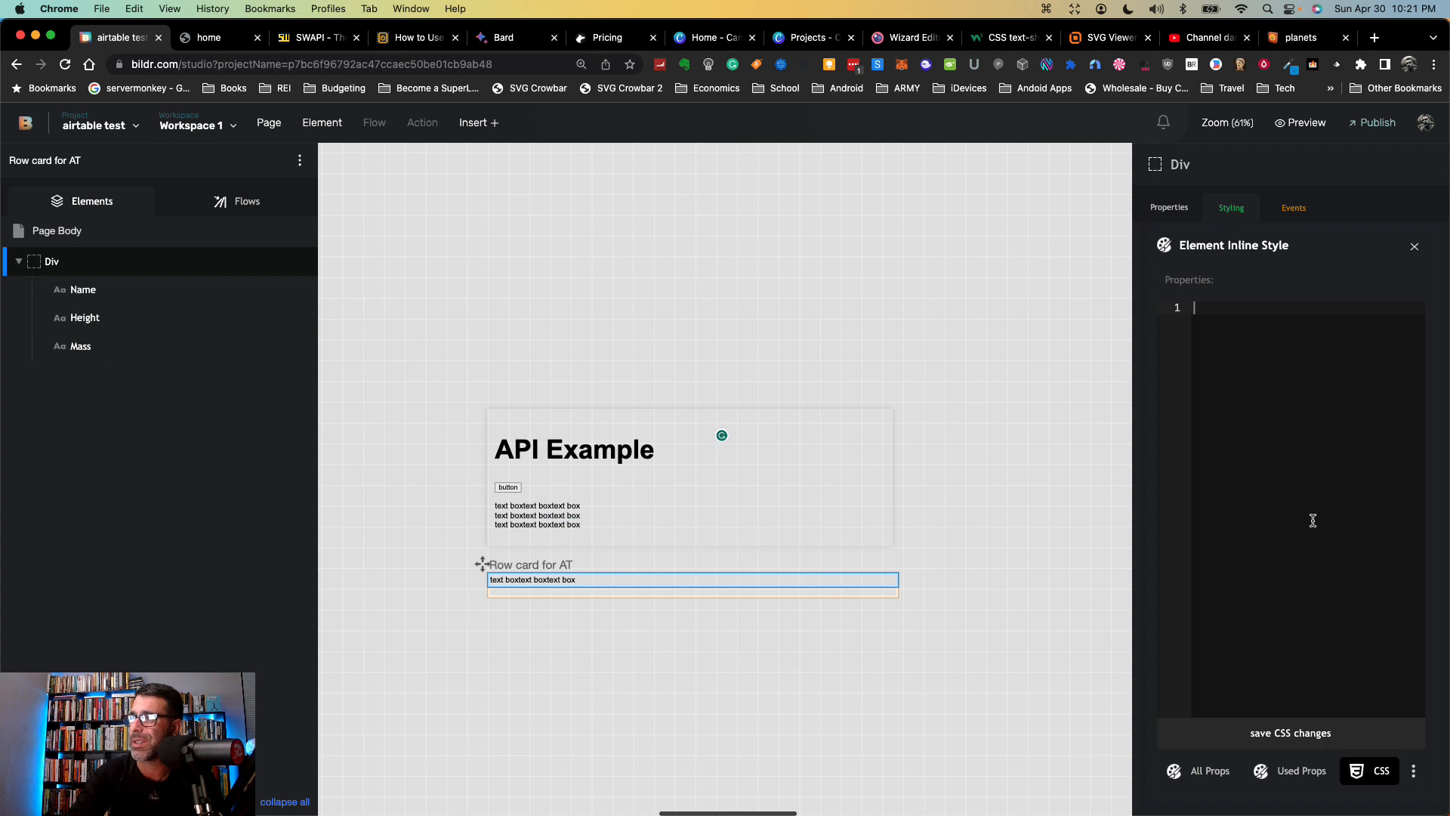
{"action": "type", "text": "display: f"}
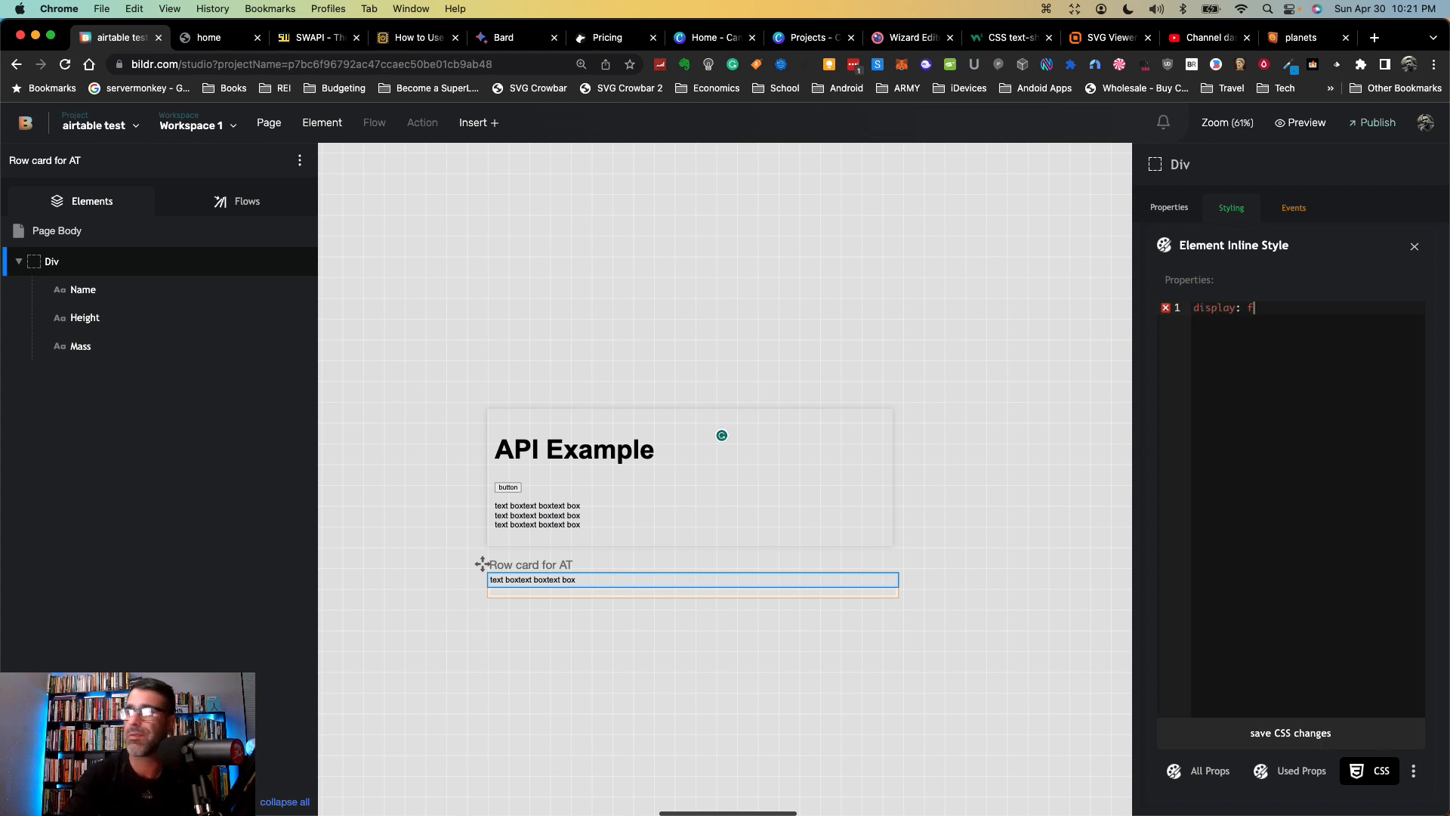
{"action": "type", "text": "lex;"}
{"action": "key", "text": "Return"}
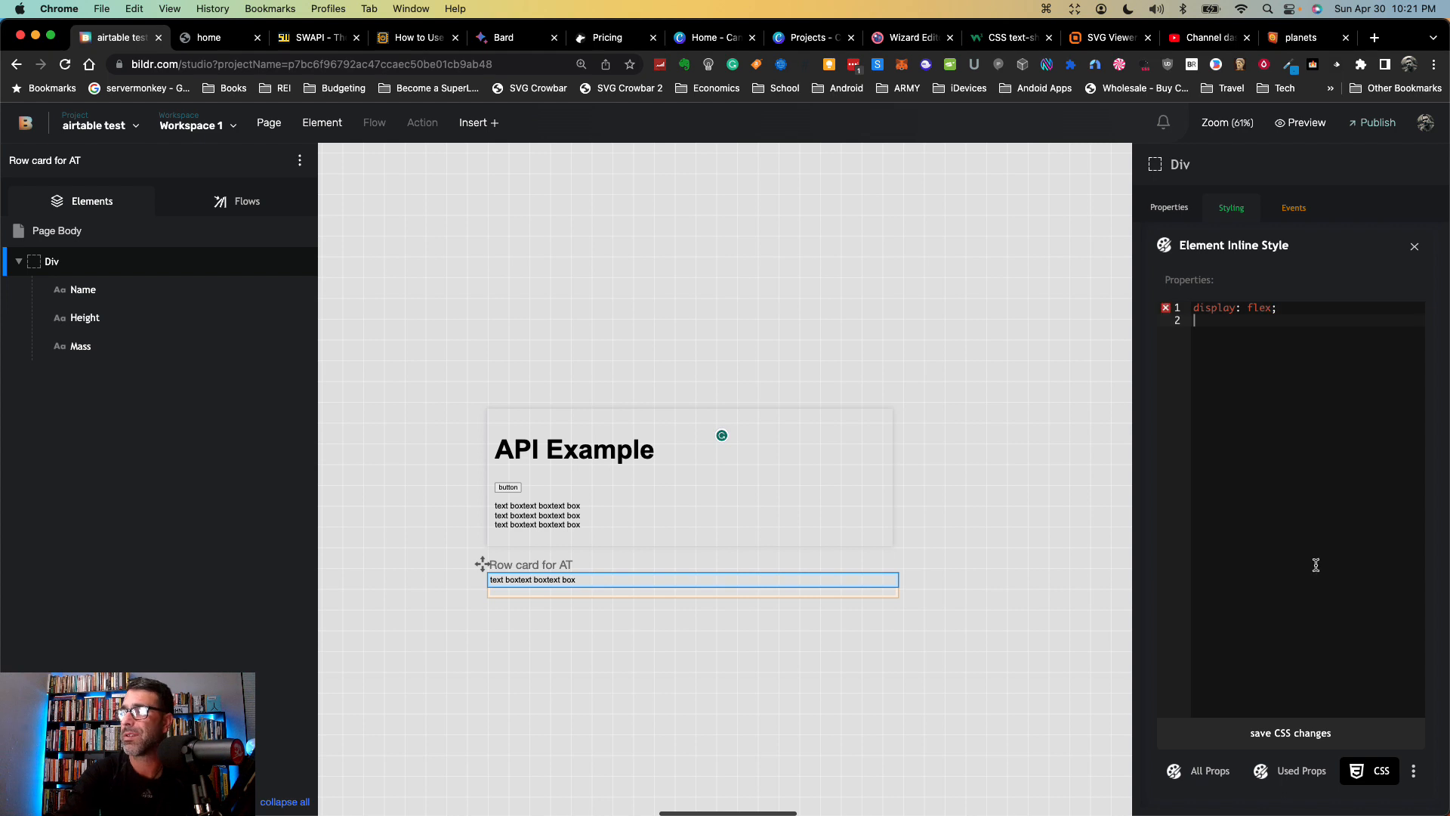
{"action": "left_click", "coordinate": [1341, 720]}
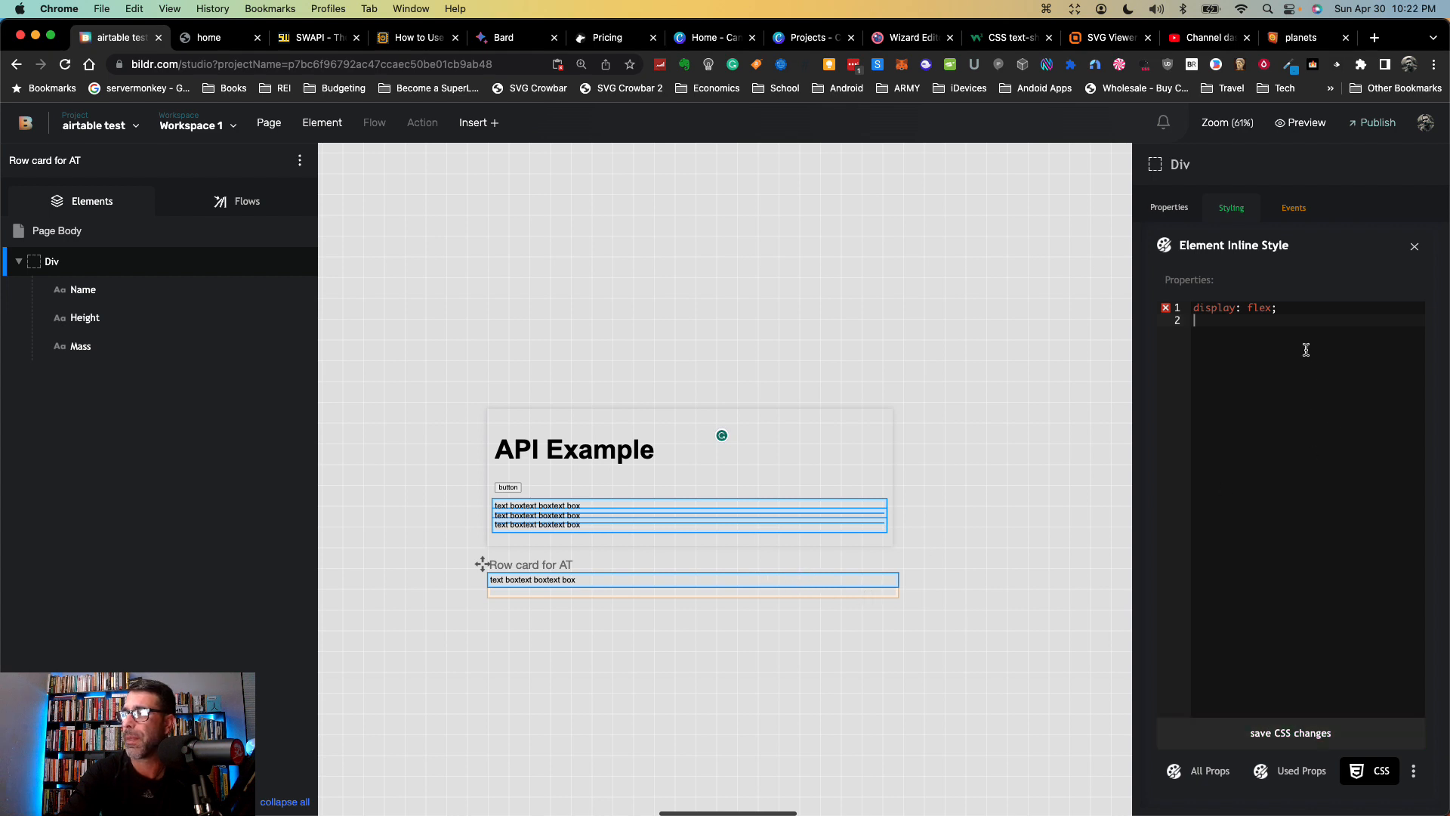
{"action": "type", "text": "gap:1em;"}
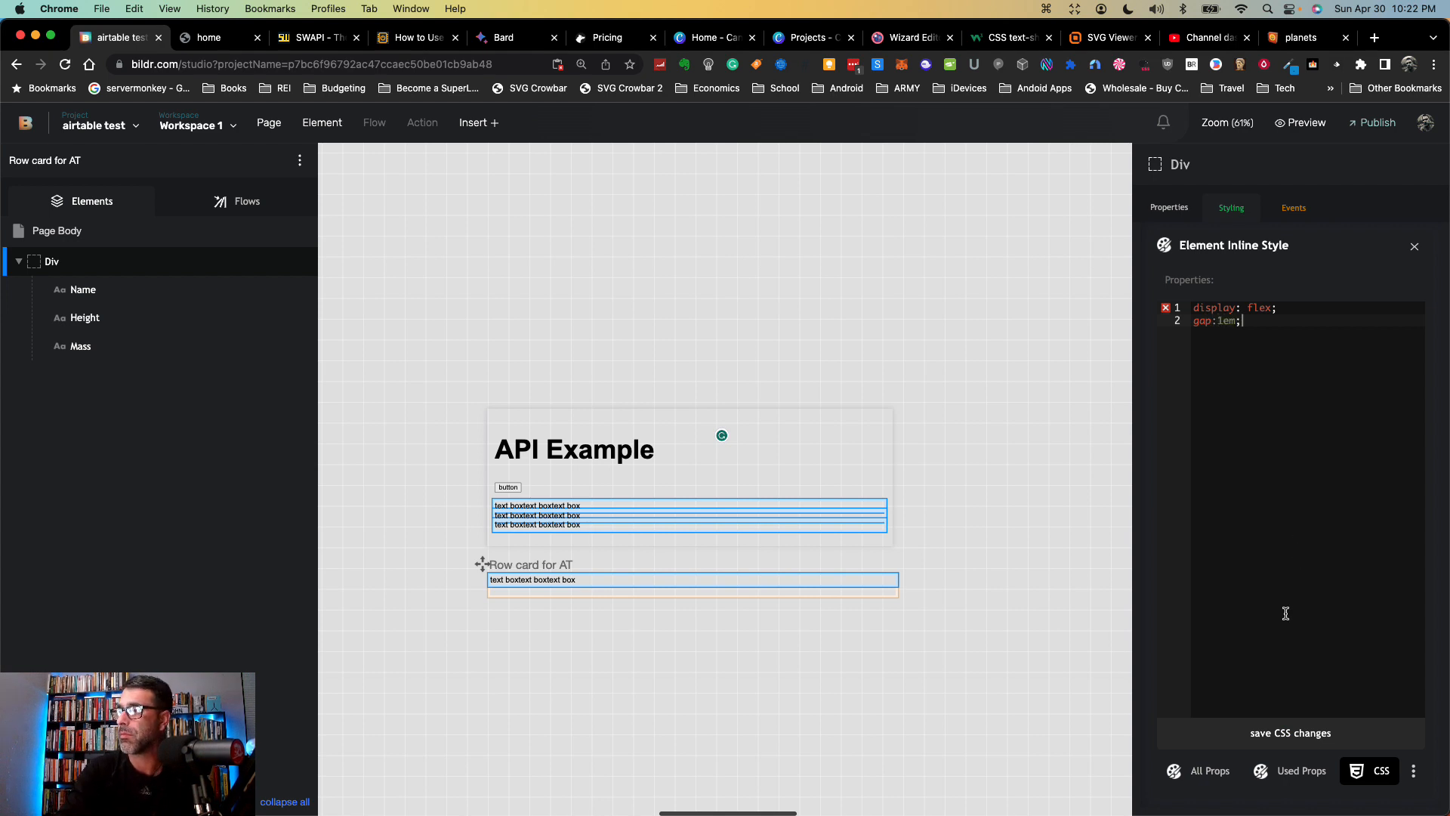
{"action": "left_click", "coordinate": [1255, 732]}
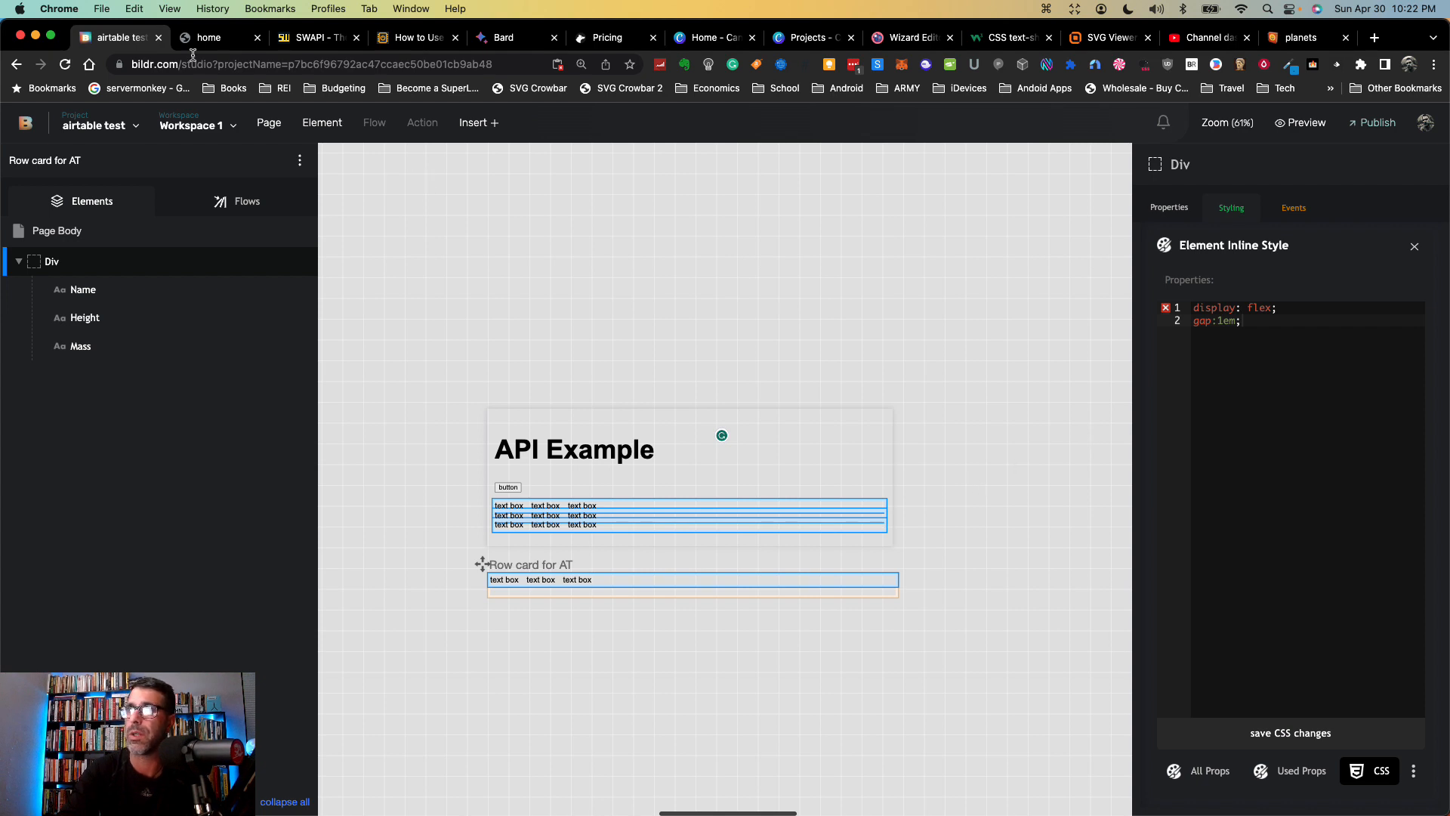
Step: Reload the live "home" page and run the API call again to check the spacing within the rows
{"action": "left_click", "coordinate": [210, 38]}
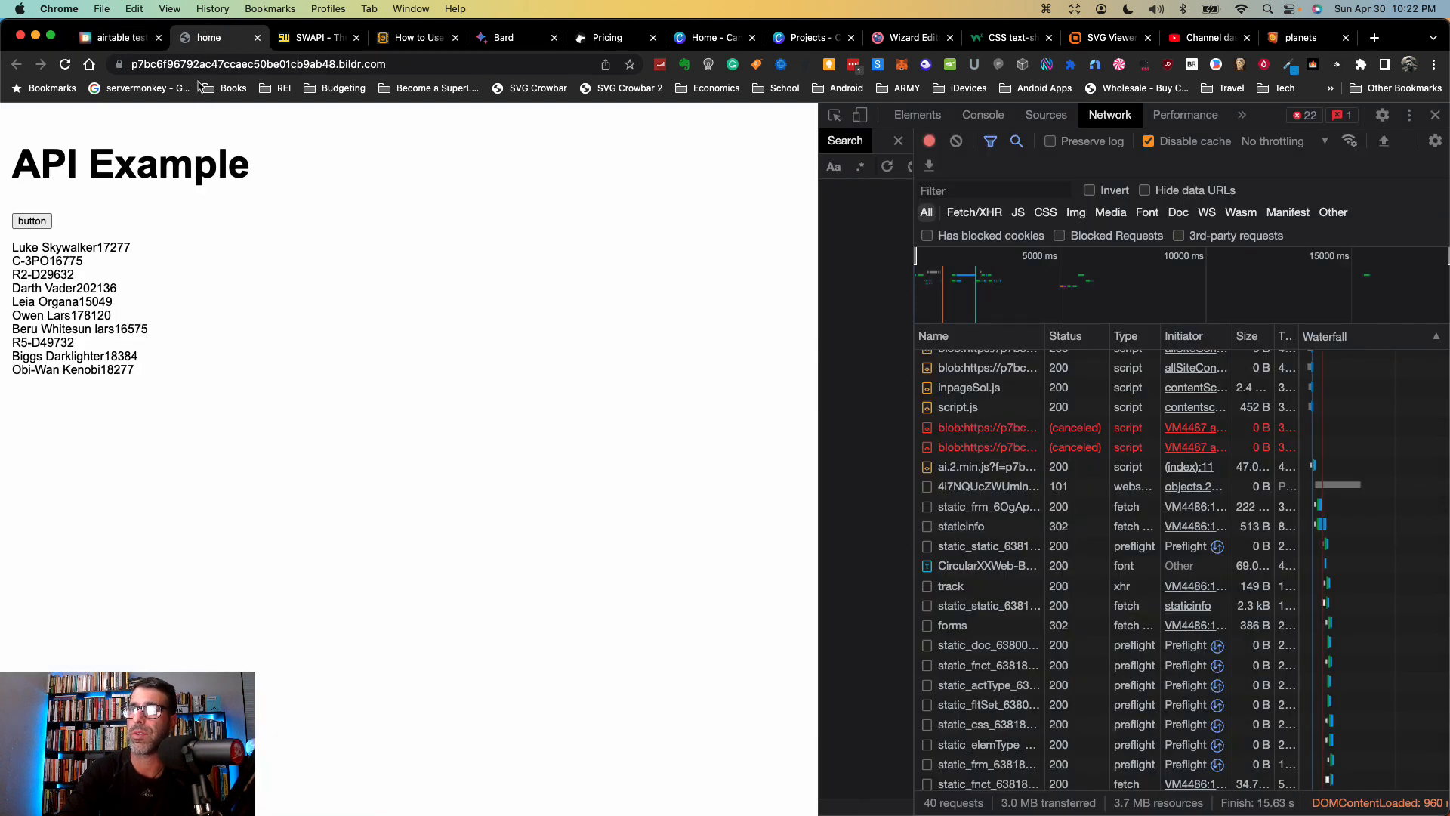
{"action": "left_click", "coordinate": [31, 221]}
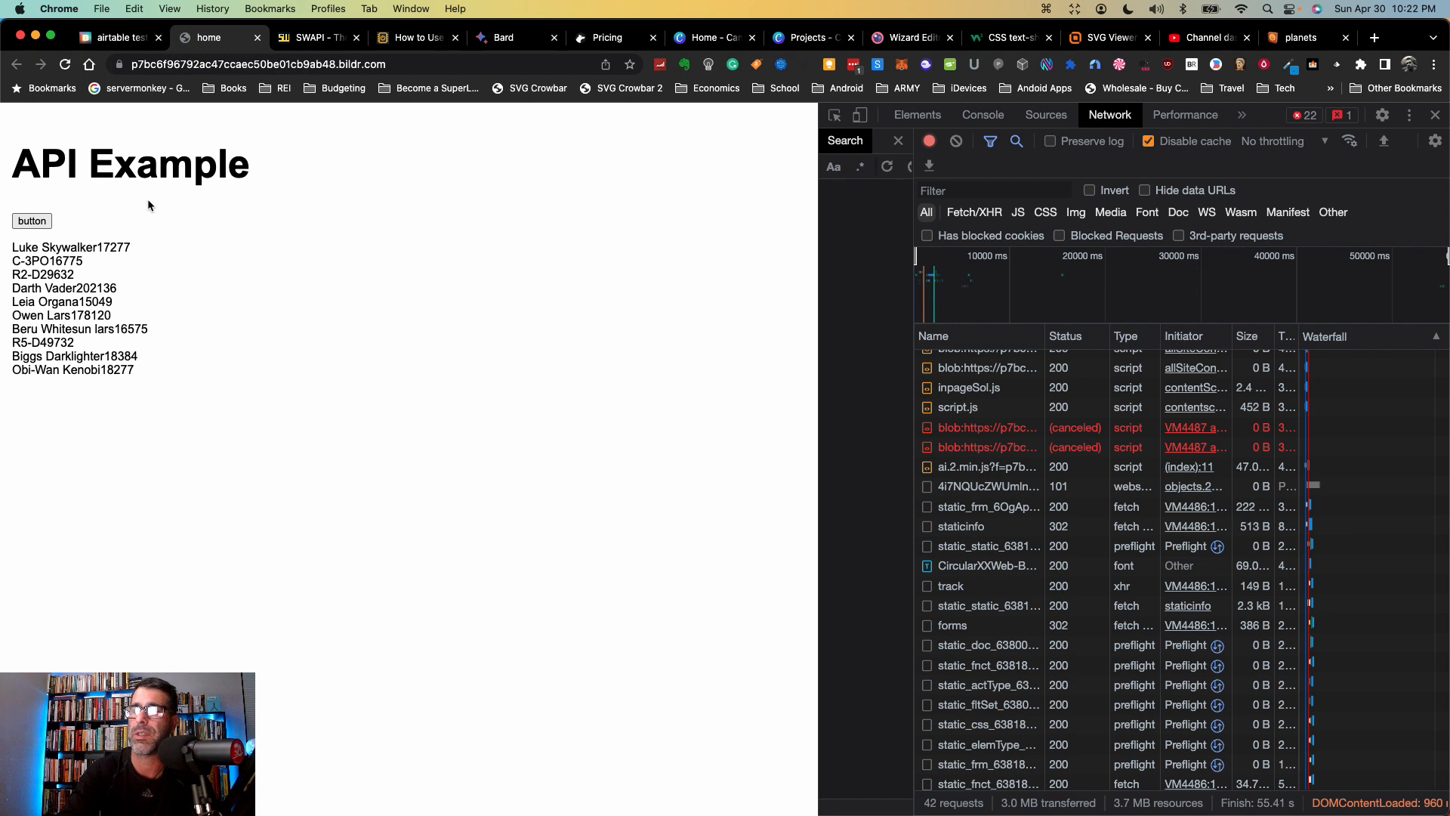
{"action": "left_click", "coordinate": [201, 56]}
{"action": "key", "text": "Return"}
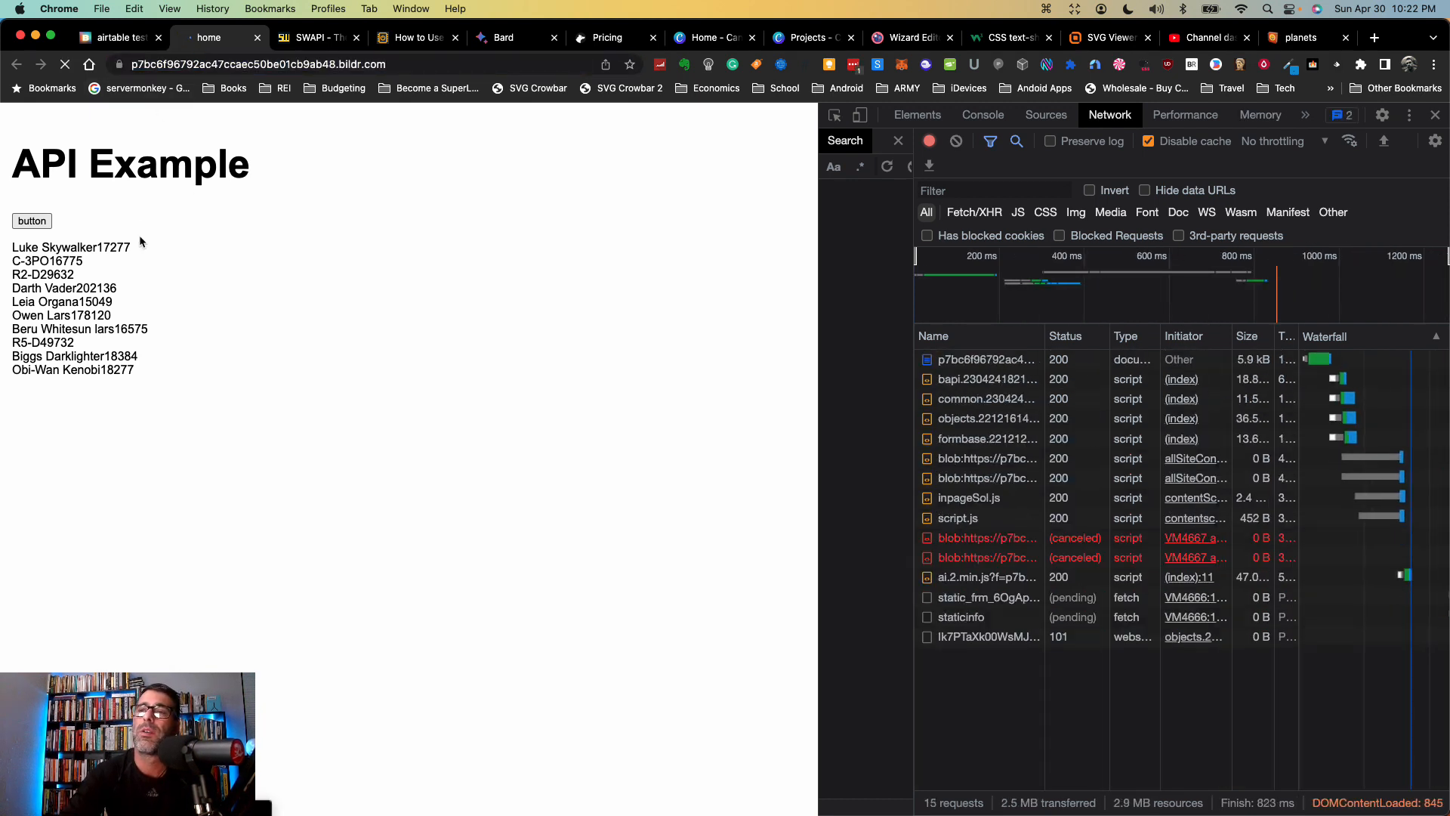
{"action": "left_click", "coordinate": [34, 221]}
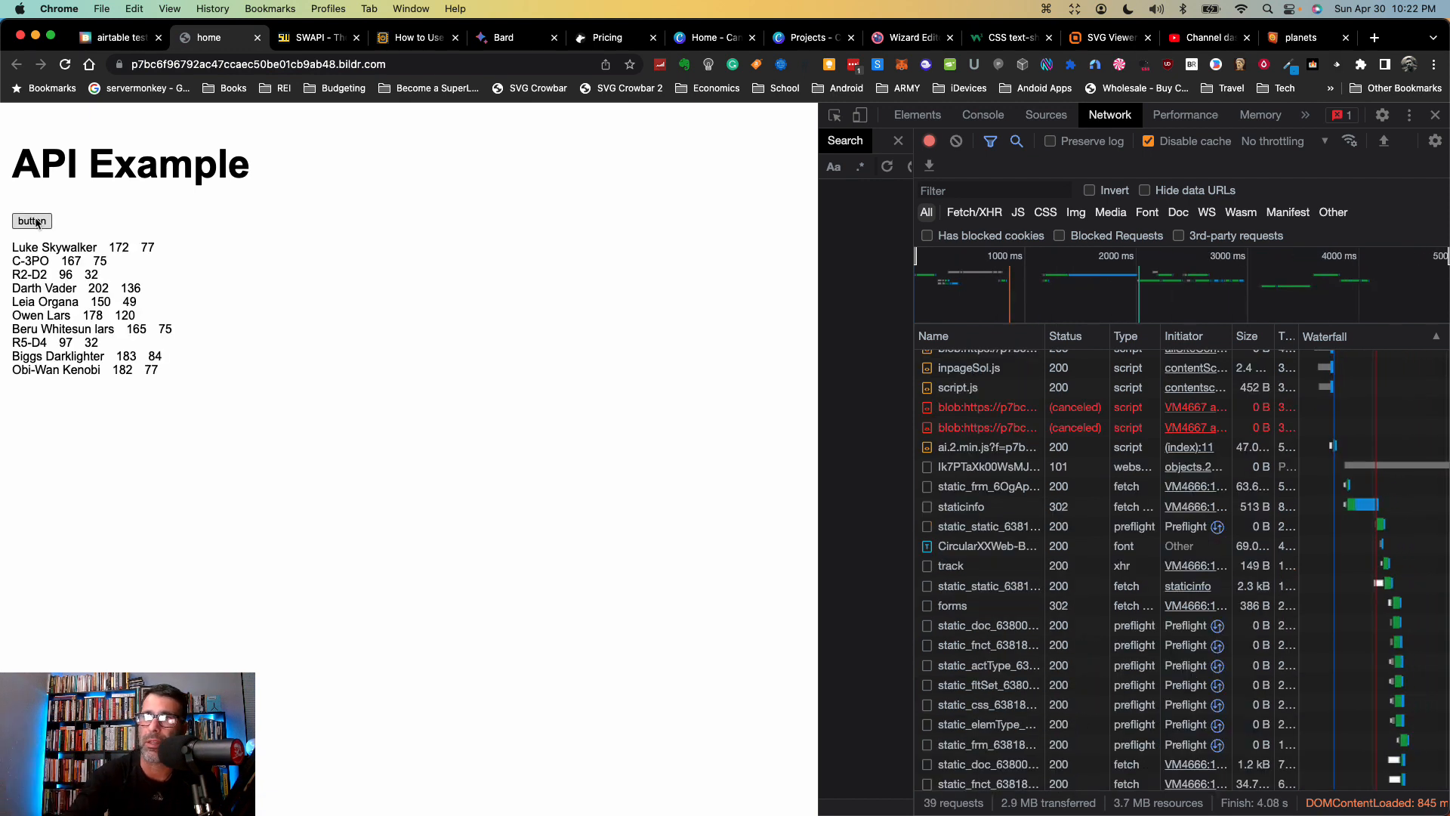
Step: Compare the first character's height and mass on the live page with the sample result on swapi.dev
{"action": "left_click_drag", "start_coordinate": [113, 249], "coordinate": [133, 255]}
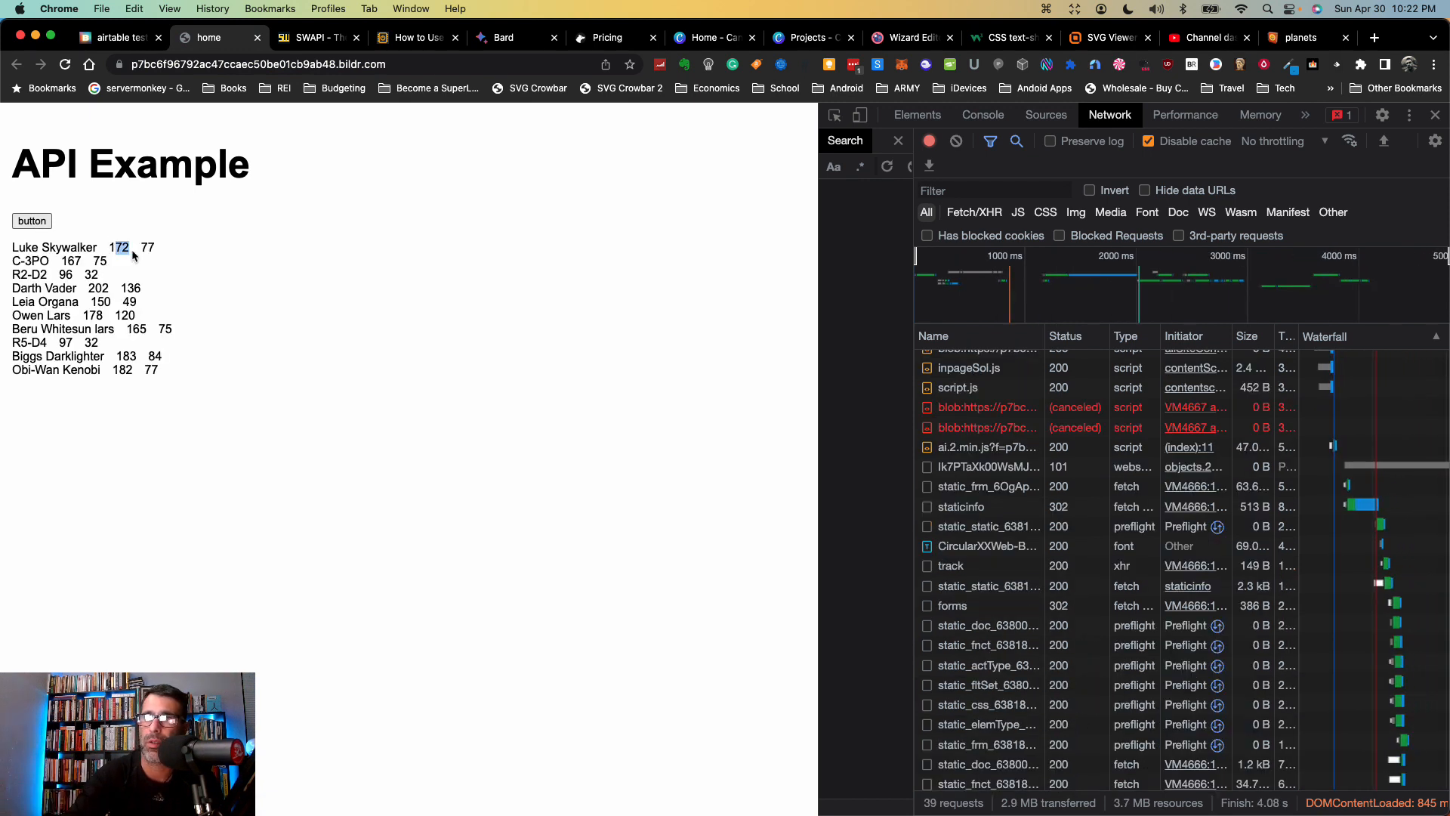
{"action": "left_click", "coordinate": [143, 247]}
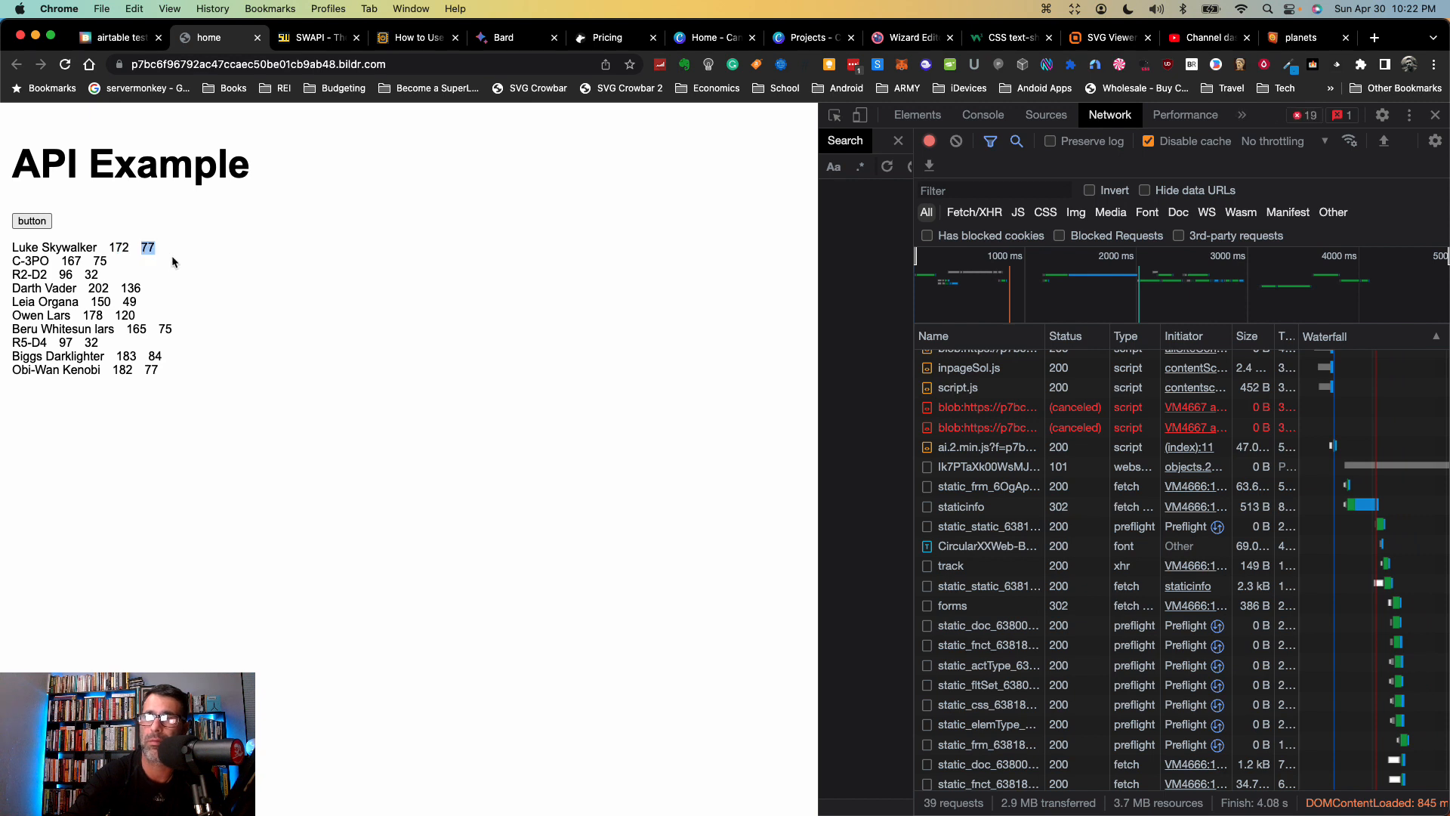
{"action": "left_click", "coordinate": [314, 48]}
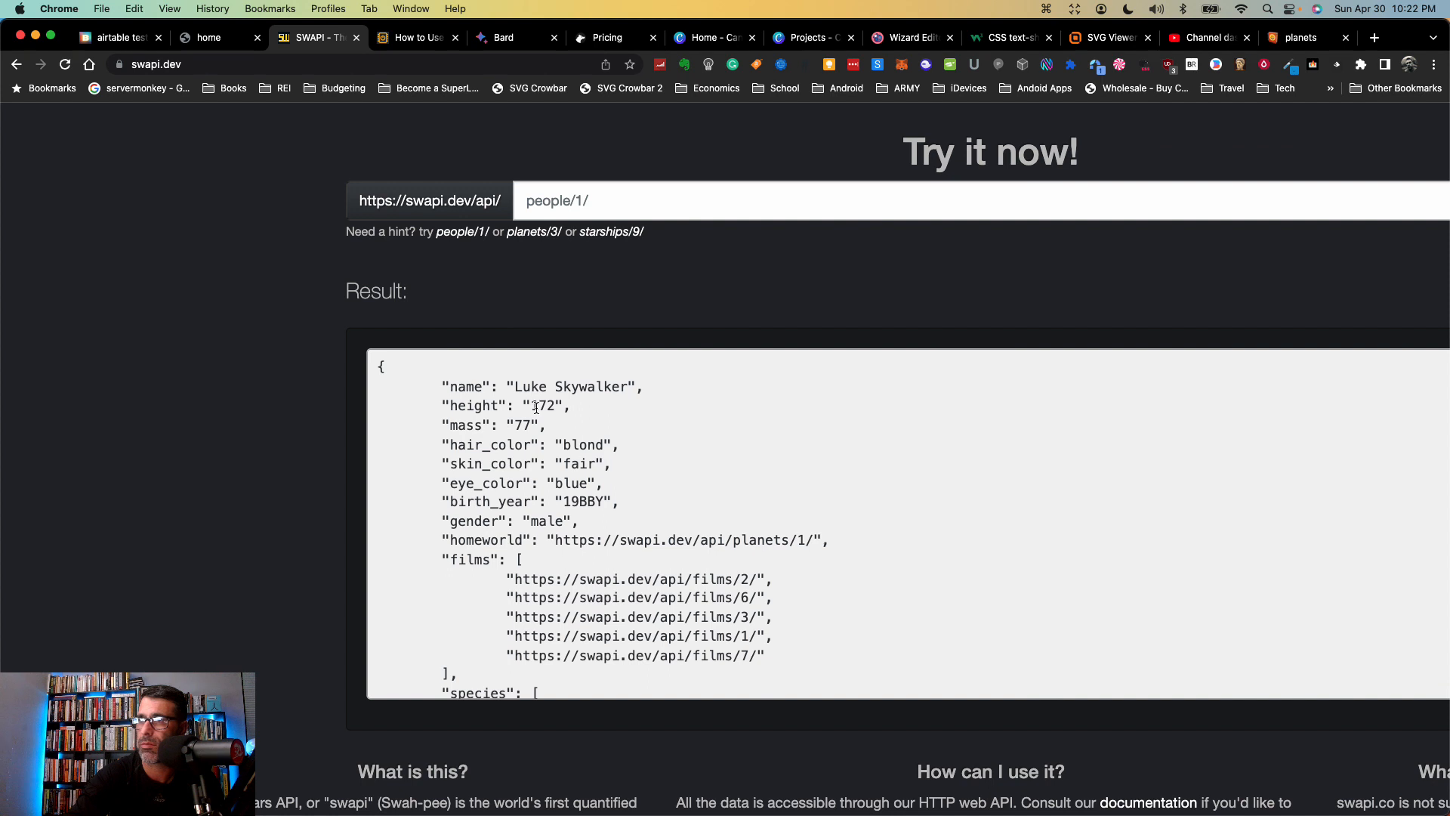
{"action": "mouse_move", "coordinate": [532, 406]}
{"action": "left_mouse_down"}
{"action": "mouse_move", "coordinate": [555, 407]}
{"action": "mouse_move", "coordinate": [528, 425]}
{"action": "left_mouse_up"}
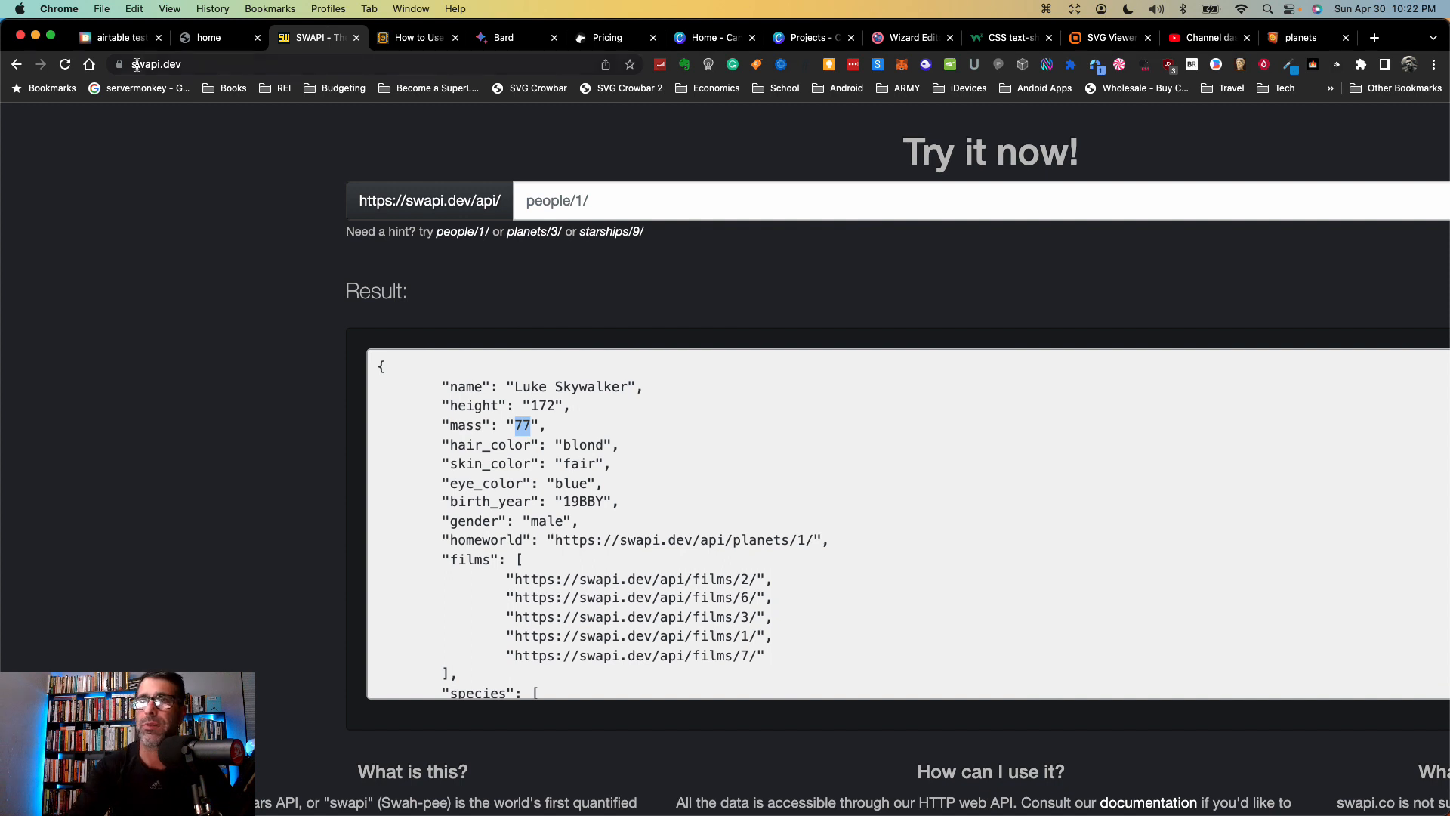
Step: Back in the airtable test project, duplicate the "Mass" text box in the Div and rename the copy "hair color"
{"action": "left_click", "coordinate": [114, 39]}
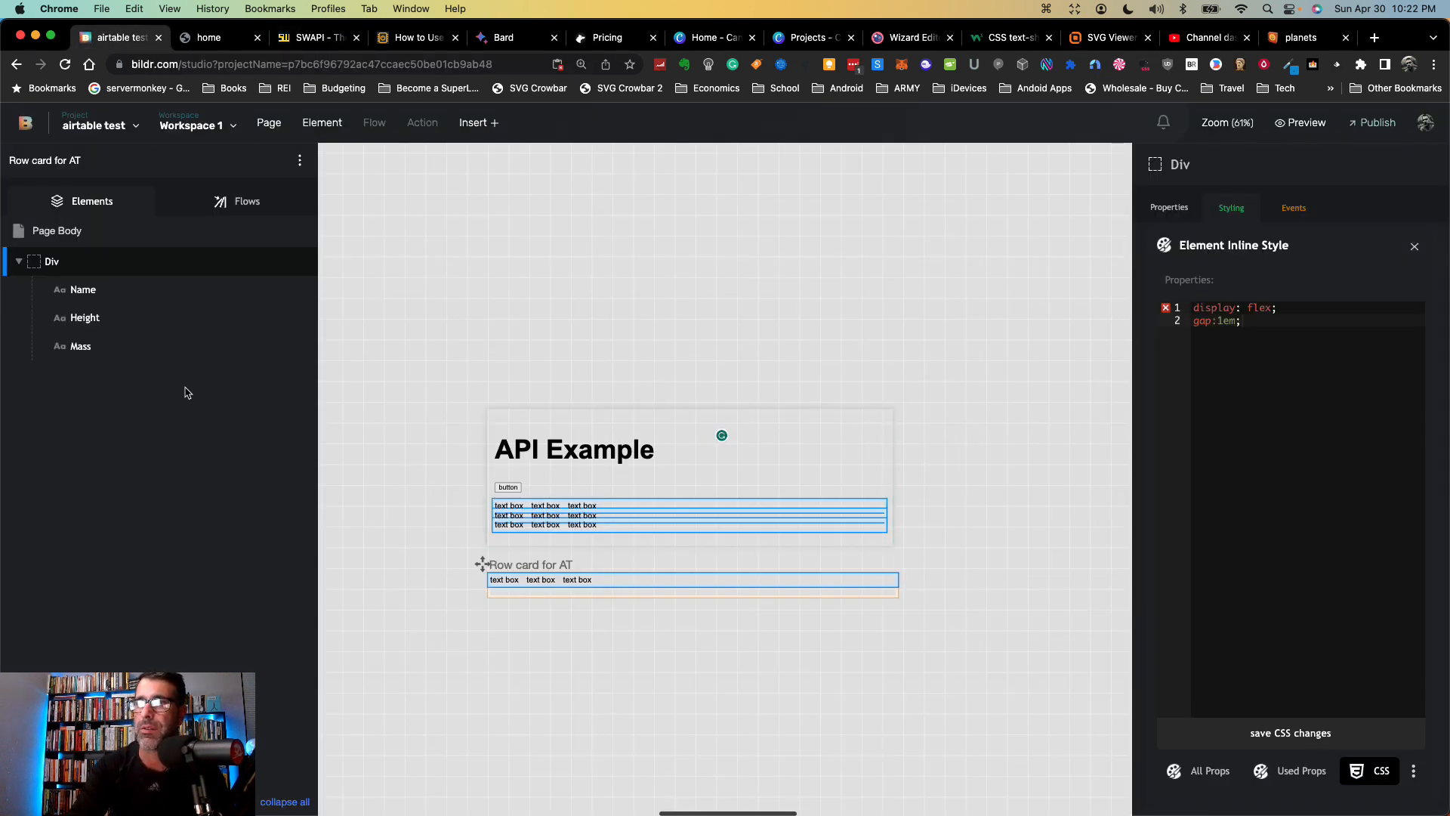
{"action": "mouse_move", "coordinate": [115, 349]}
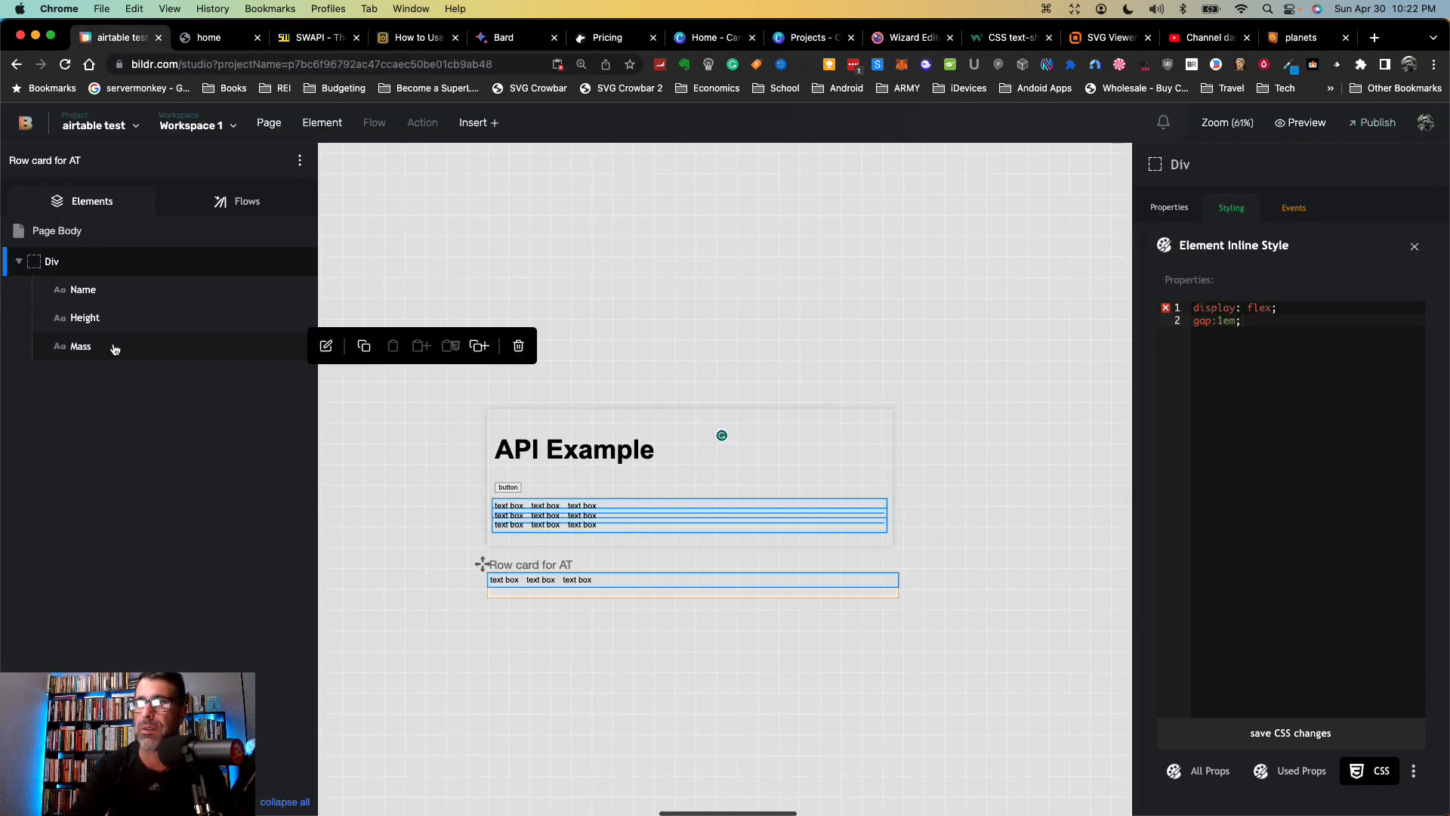
{"action": "left_click", "coordinate": [474, 346]}
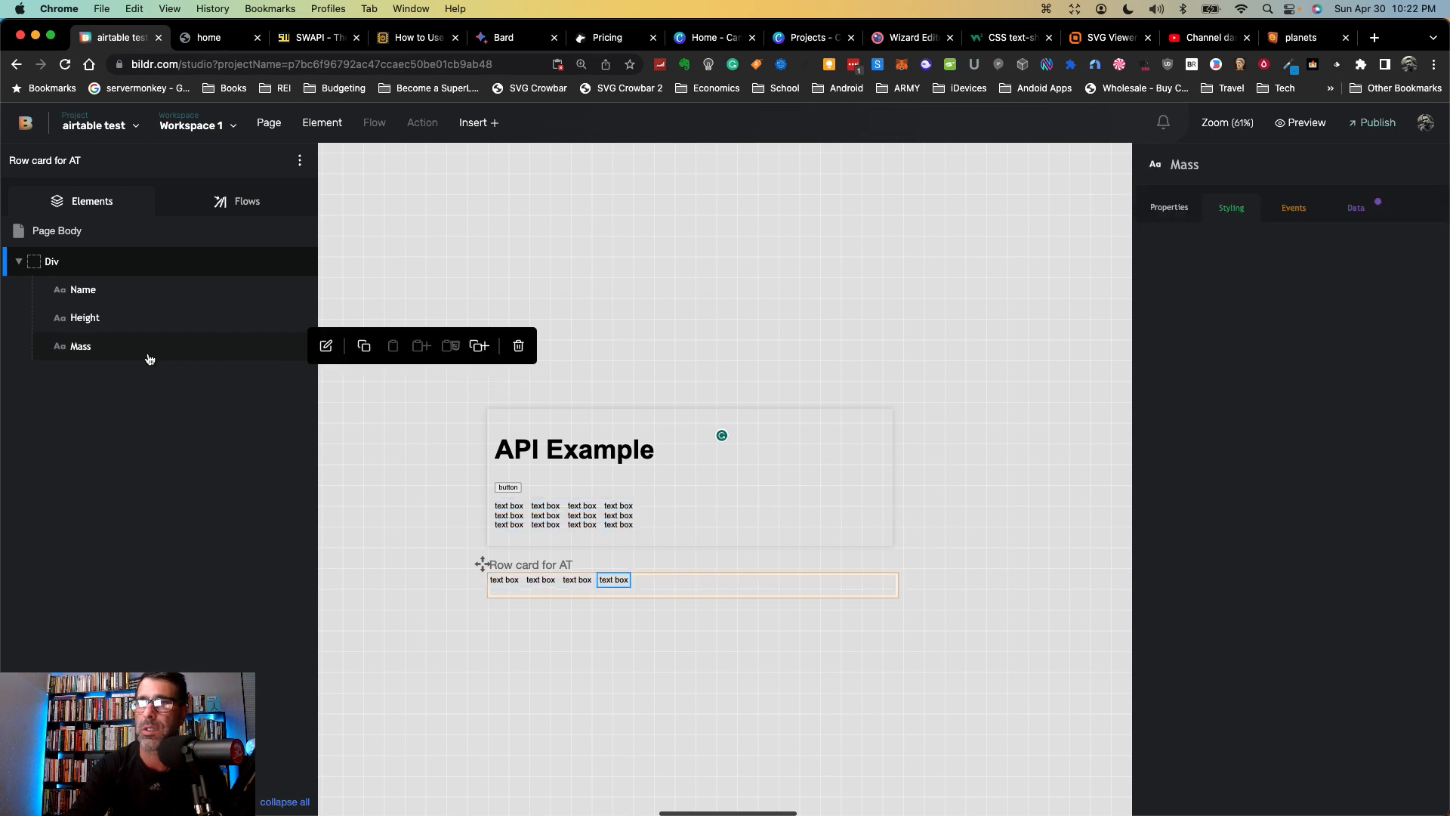
{"action": "double_click", "coordinate": [1181, 171]}
{"action": "type", "text": "hair"}
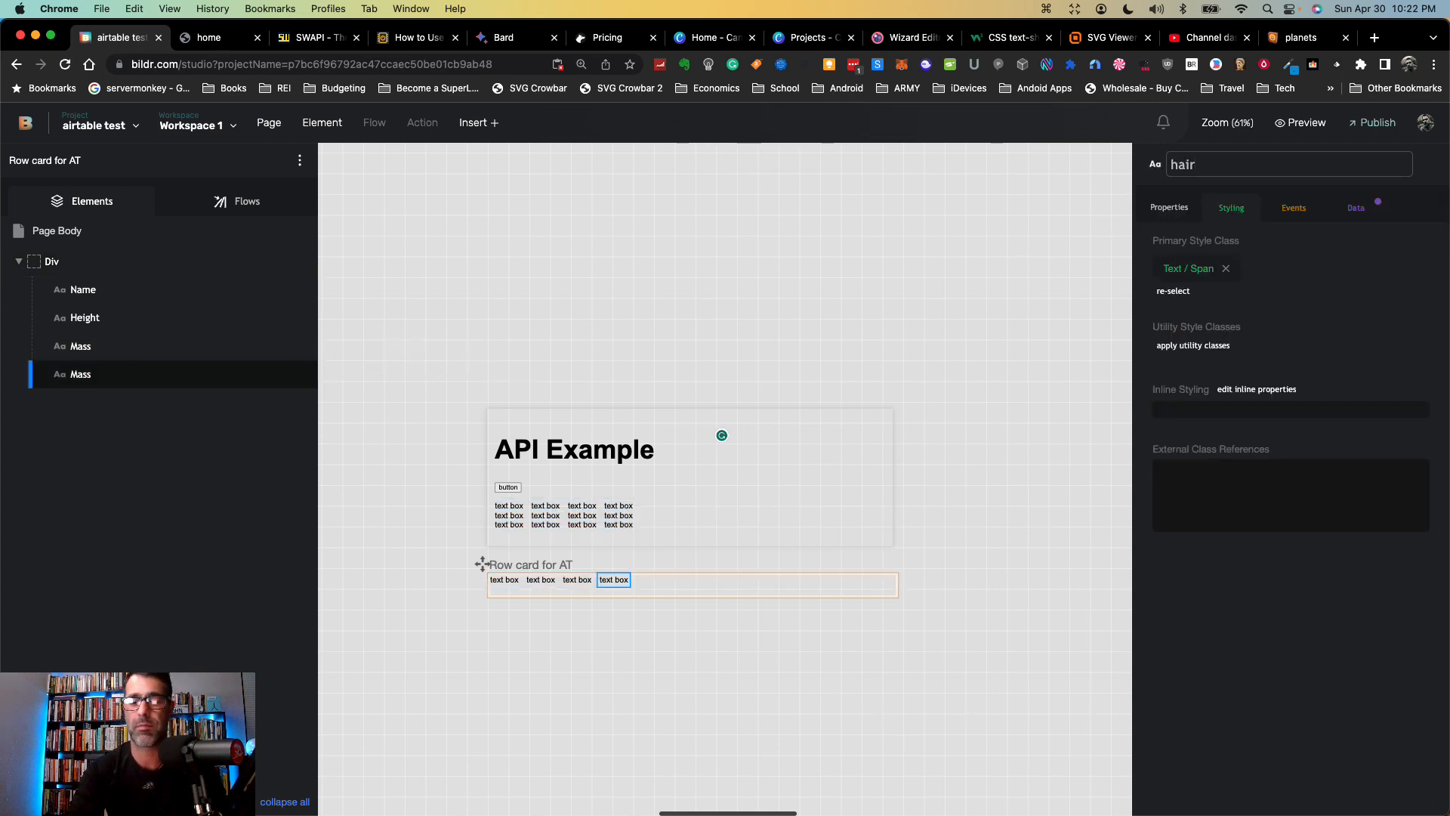
{"action": "type", "text": " color"}
{"action": "key", "text": "Return"}
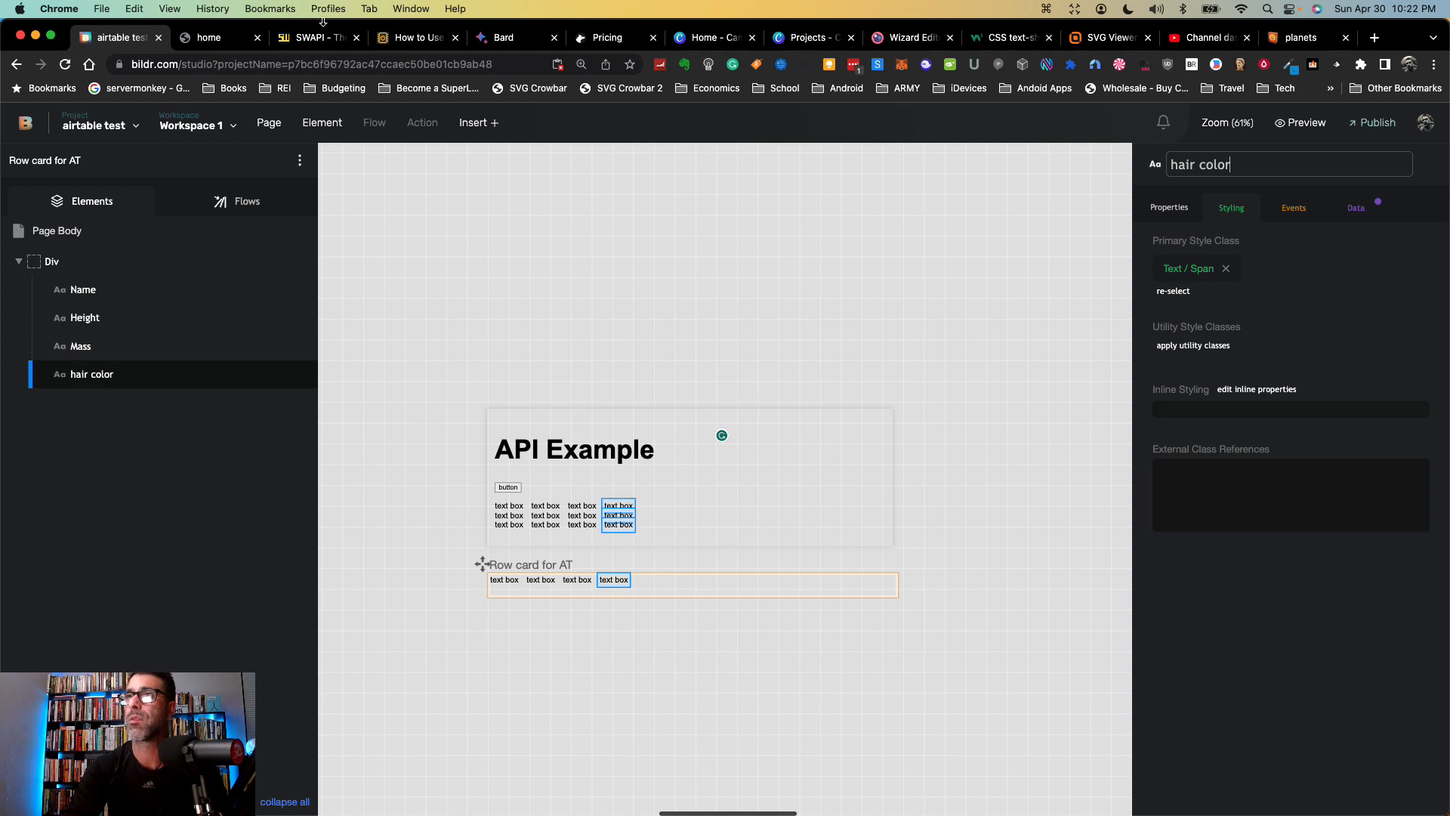
Step: Copy the "hair_color" key from the swapi.dev sample result and set it as the "hair color" text box's variable name
{"action": "left_click", "coordinate": [223, 38]}
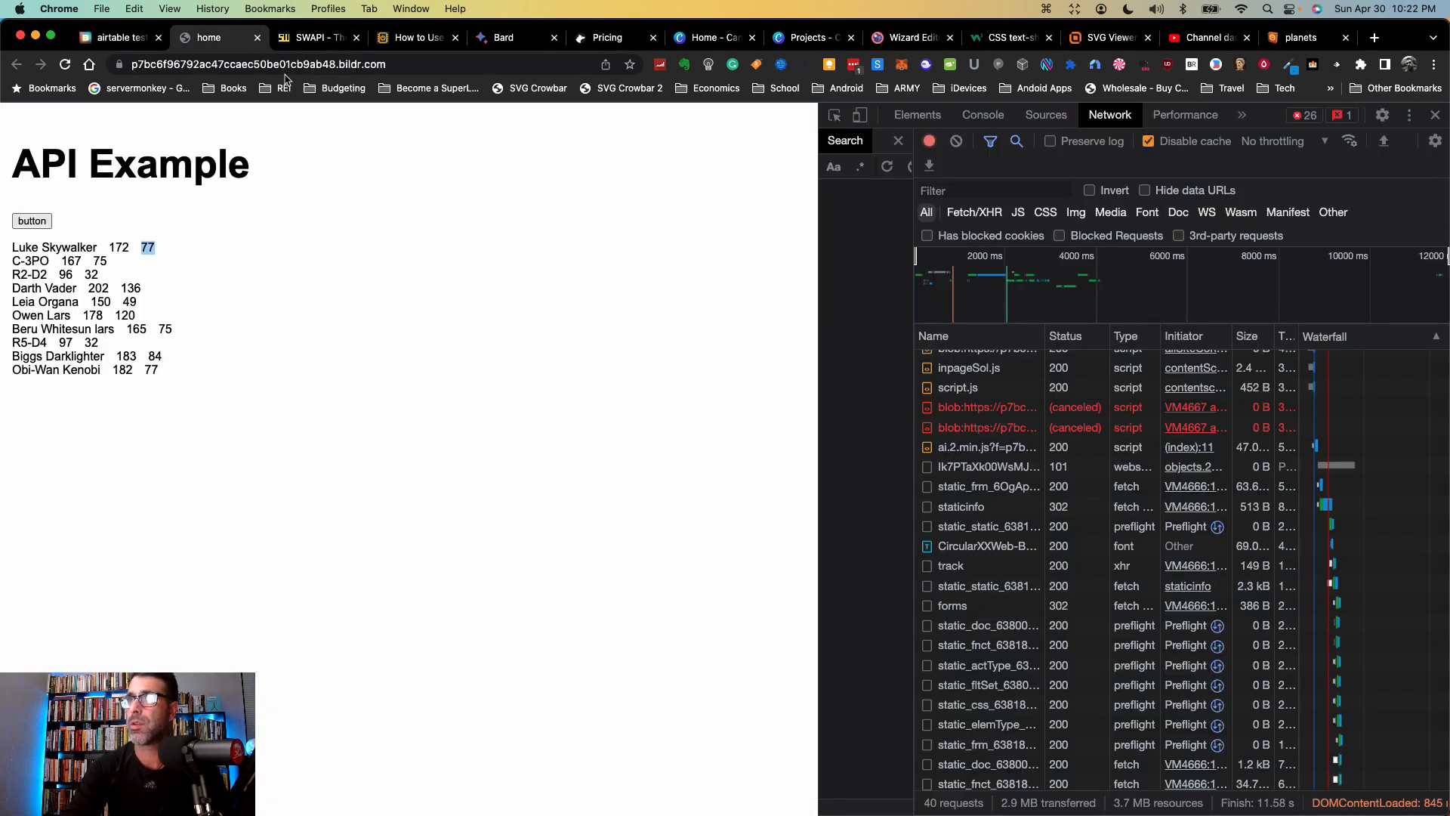
{"action": "left_click", "coordinate": [320, 39]}
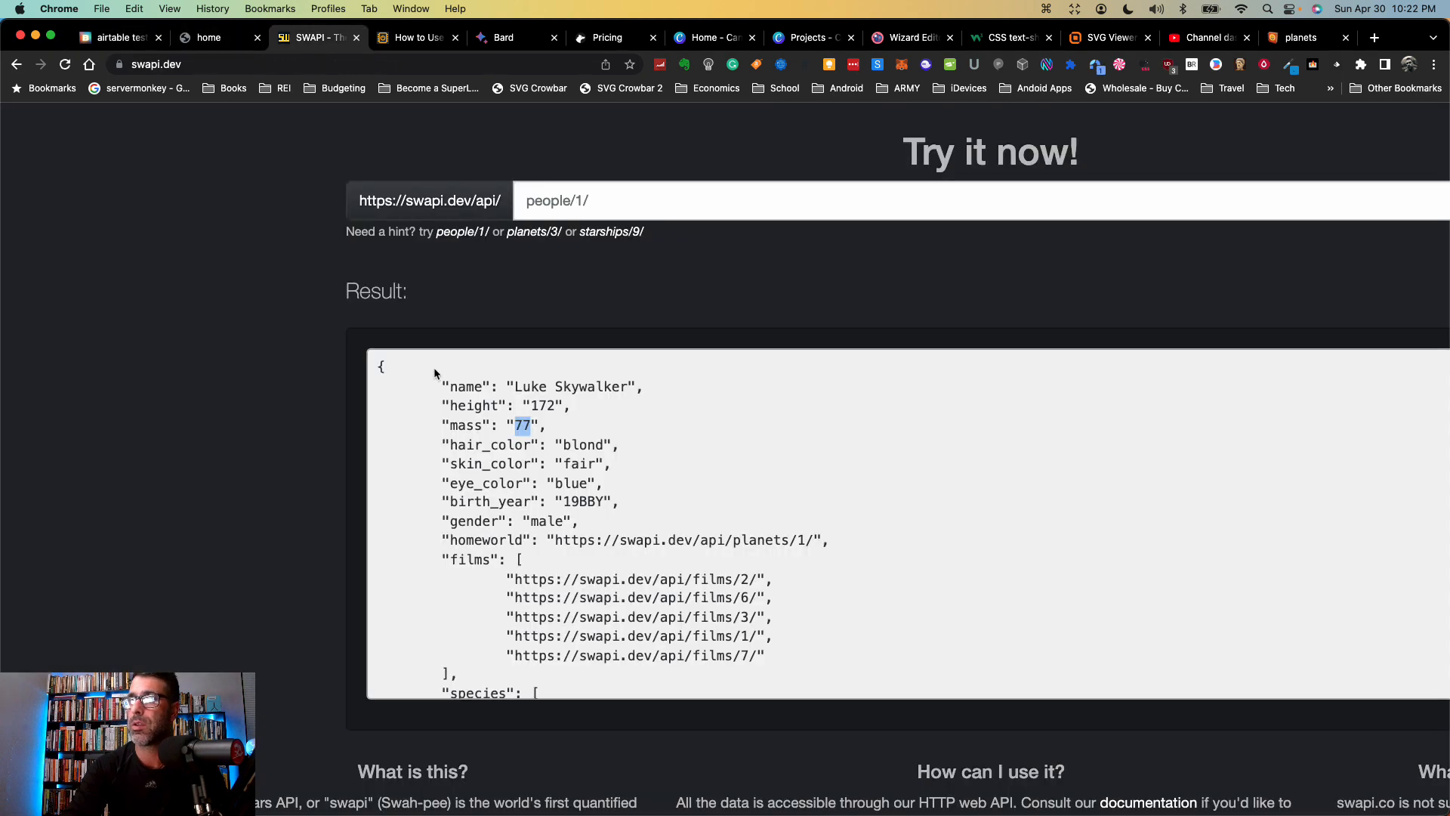
{"action": "double_click", "coordinate": [464, 444]}
{"action": "key", "text": "super+c"}
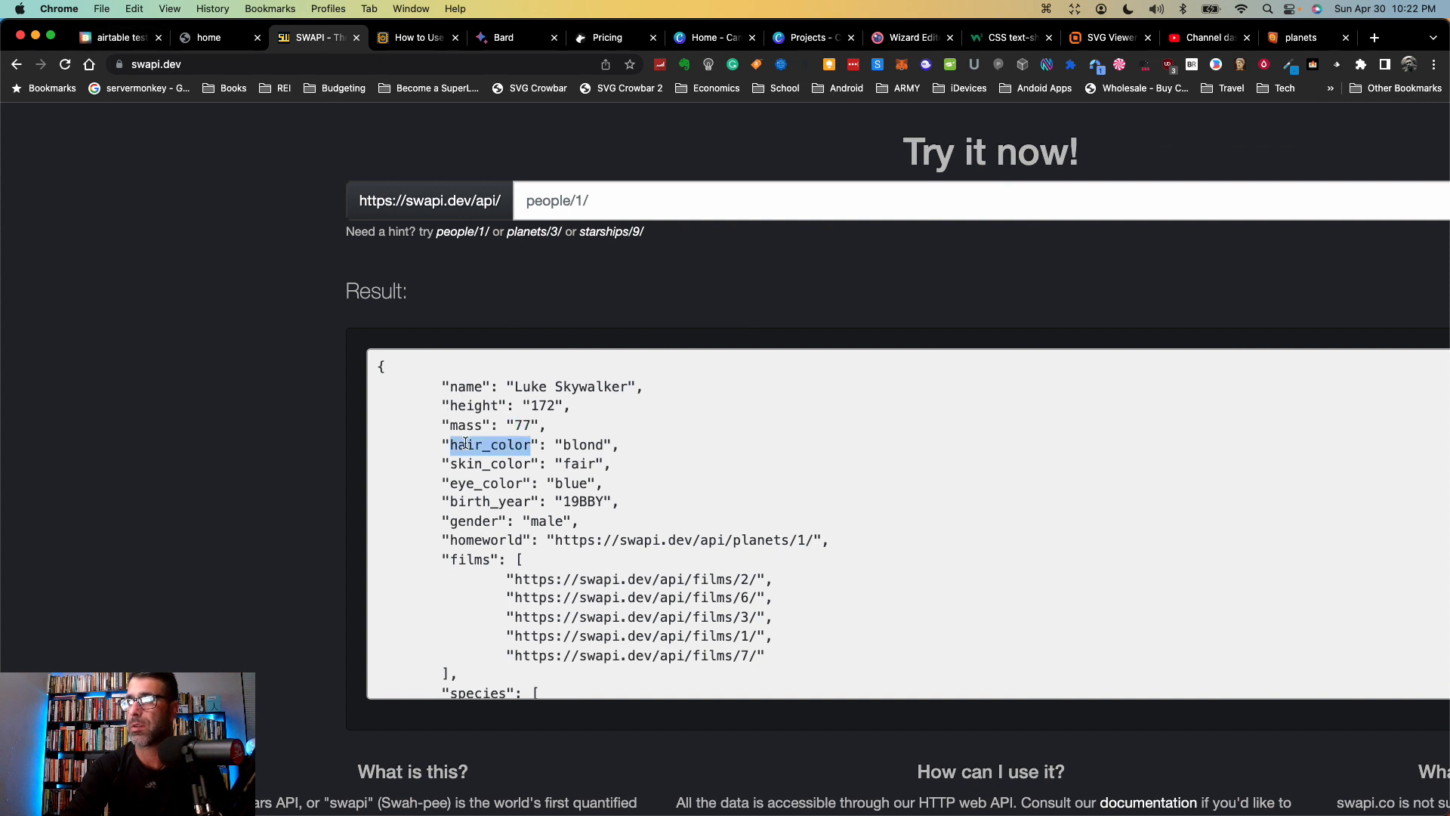
{"action": "left_click", "coordinate": [121, 38]}
{"action": "left_click", "coordinate": [1356, 208]}
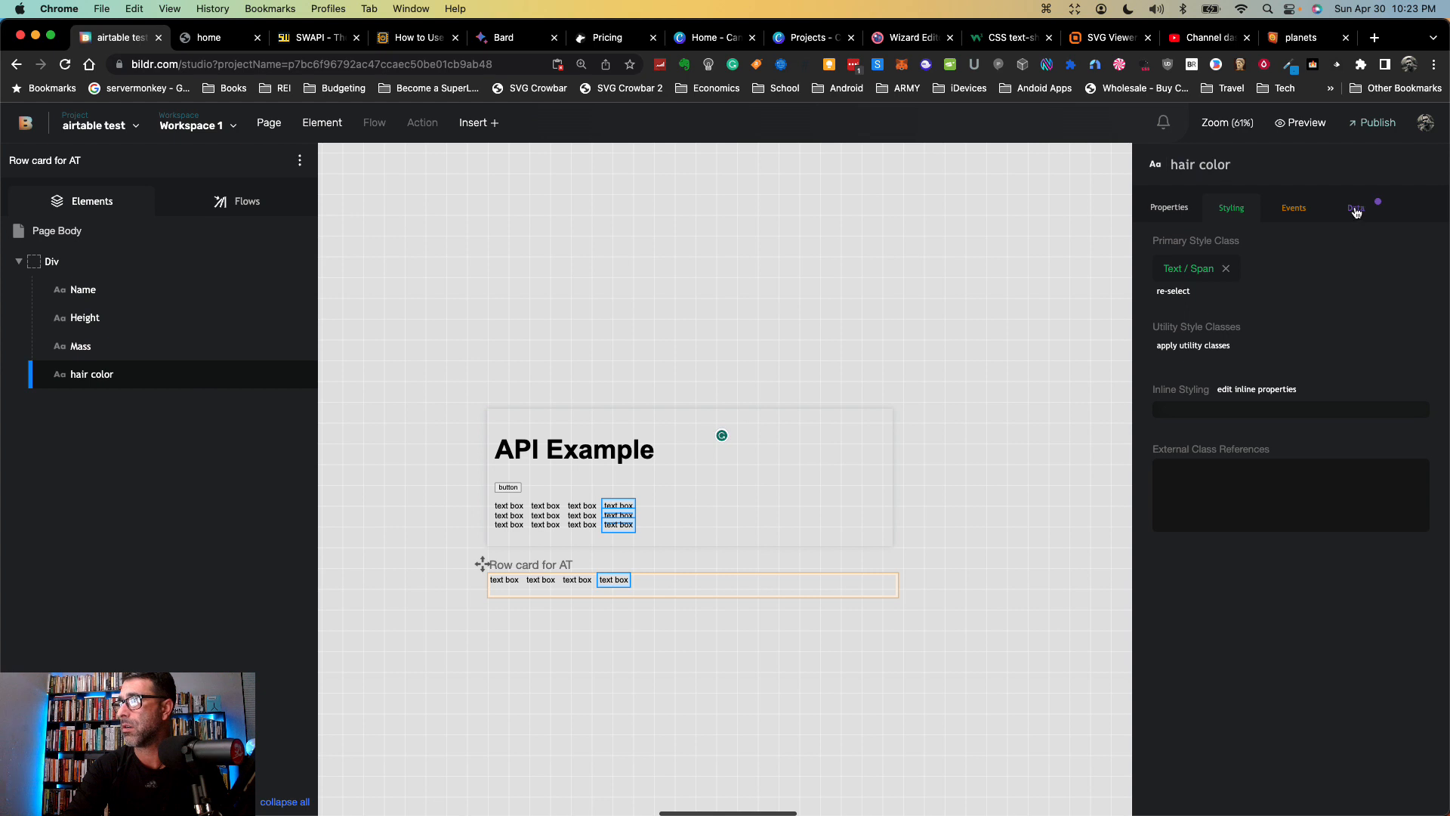
{"action": "double_click", "coordinate": [1232, 368]}
{"action": "key", "text": "super+v"}
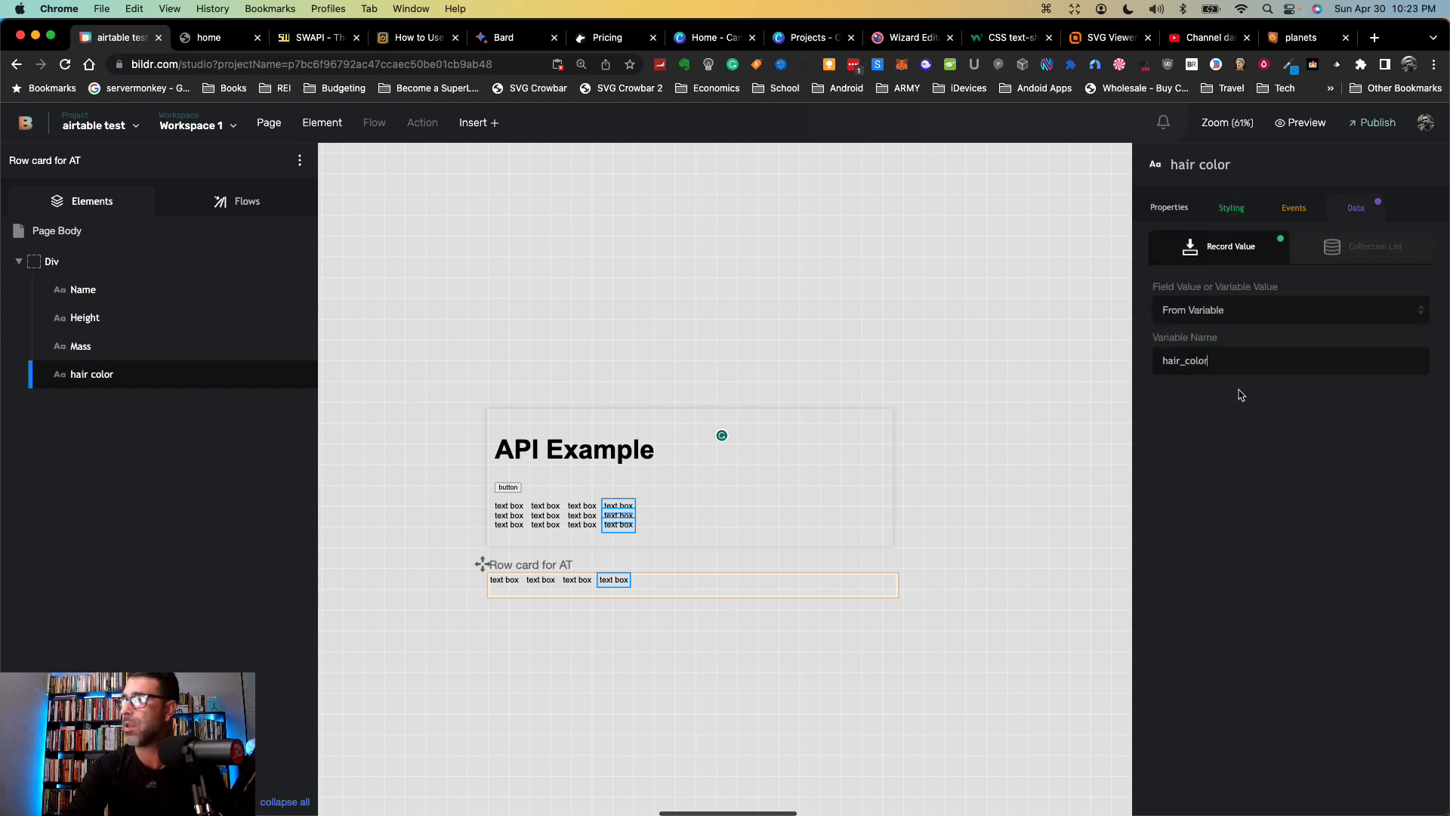
Step: Run the API call again on the live "home" page to check whether the rows include hair color
{"action": "left_click", "coordinate": [200, 38]}
{"action": "left_click", "coordinate": [197, 60]}
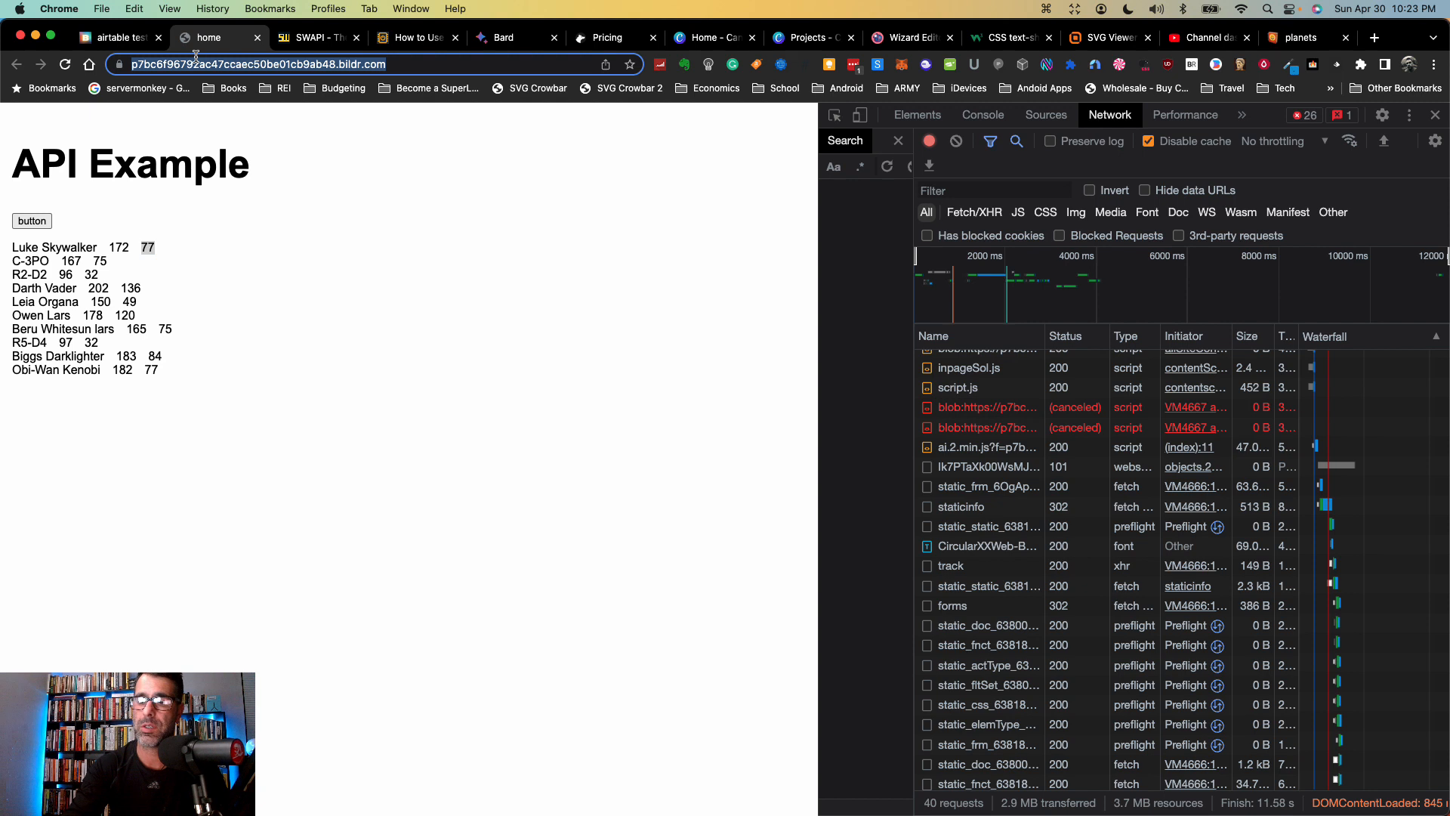
{"action": "left_click", "coordinate": [39, 221]}
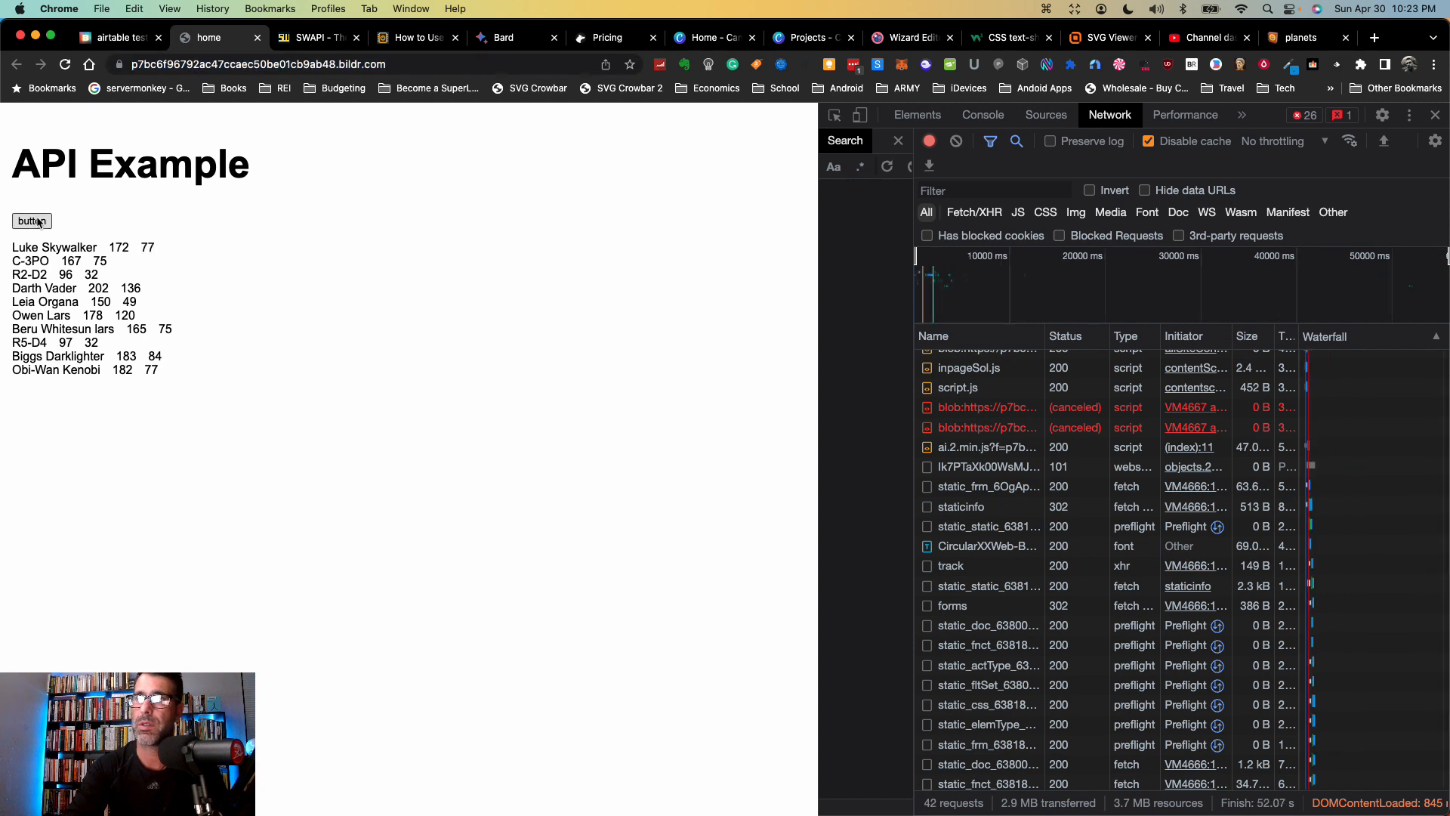
{"action": "left_click", "coordinate": [39, 220]}
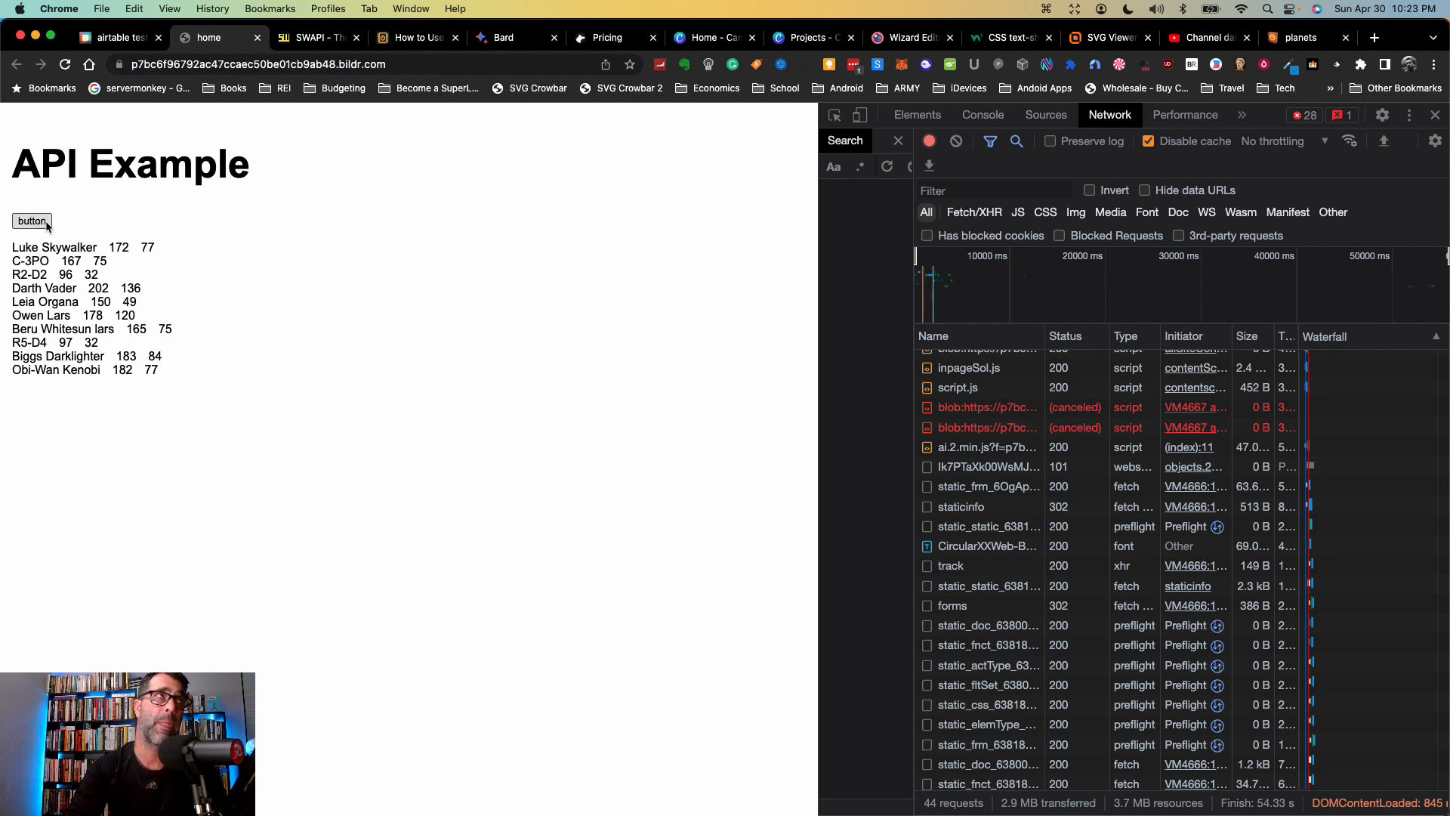
Step: In the airtable test project, add an "Element - set data" action to the StarWars flow and move it ahead of the API Call
{"action": "left_click", "coordinate": [121, 40]}
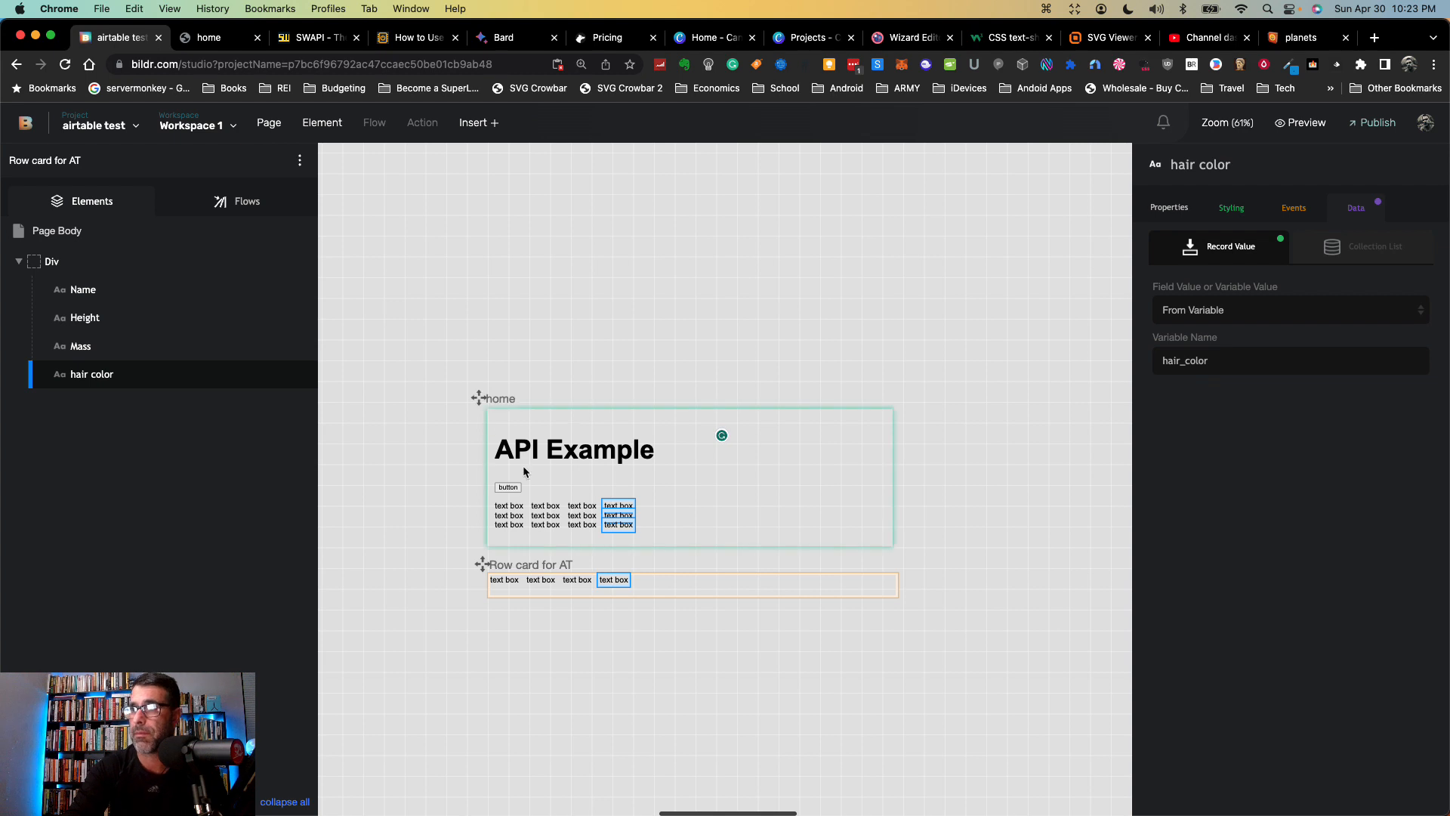
{"action": "left_click", "coordinate": [508, 487]}
{"action": "left_click", "coordinate": [237, 201]}
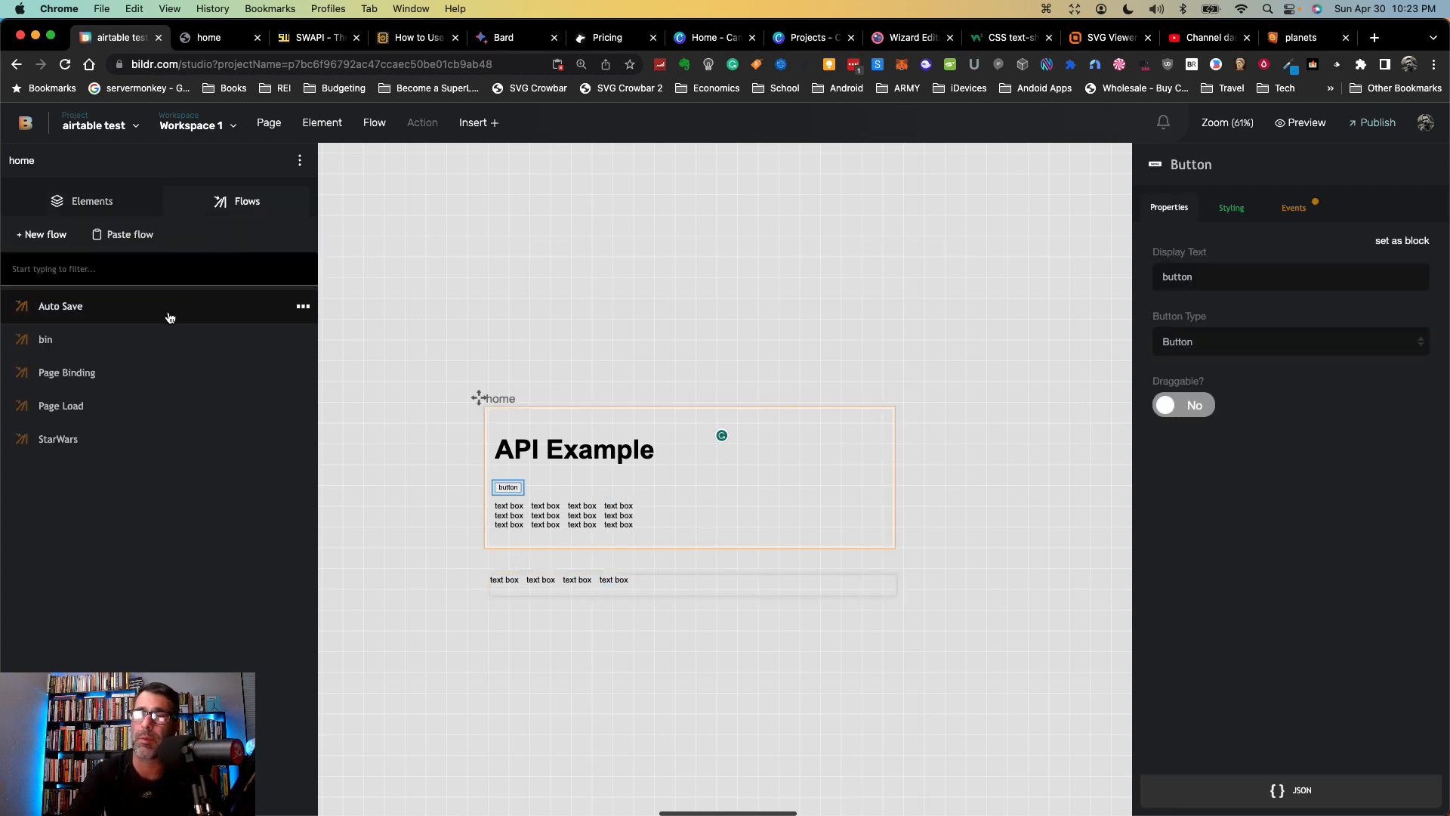
{"action": "left_click", "coordinate": [123, 441]}
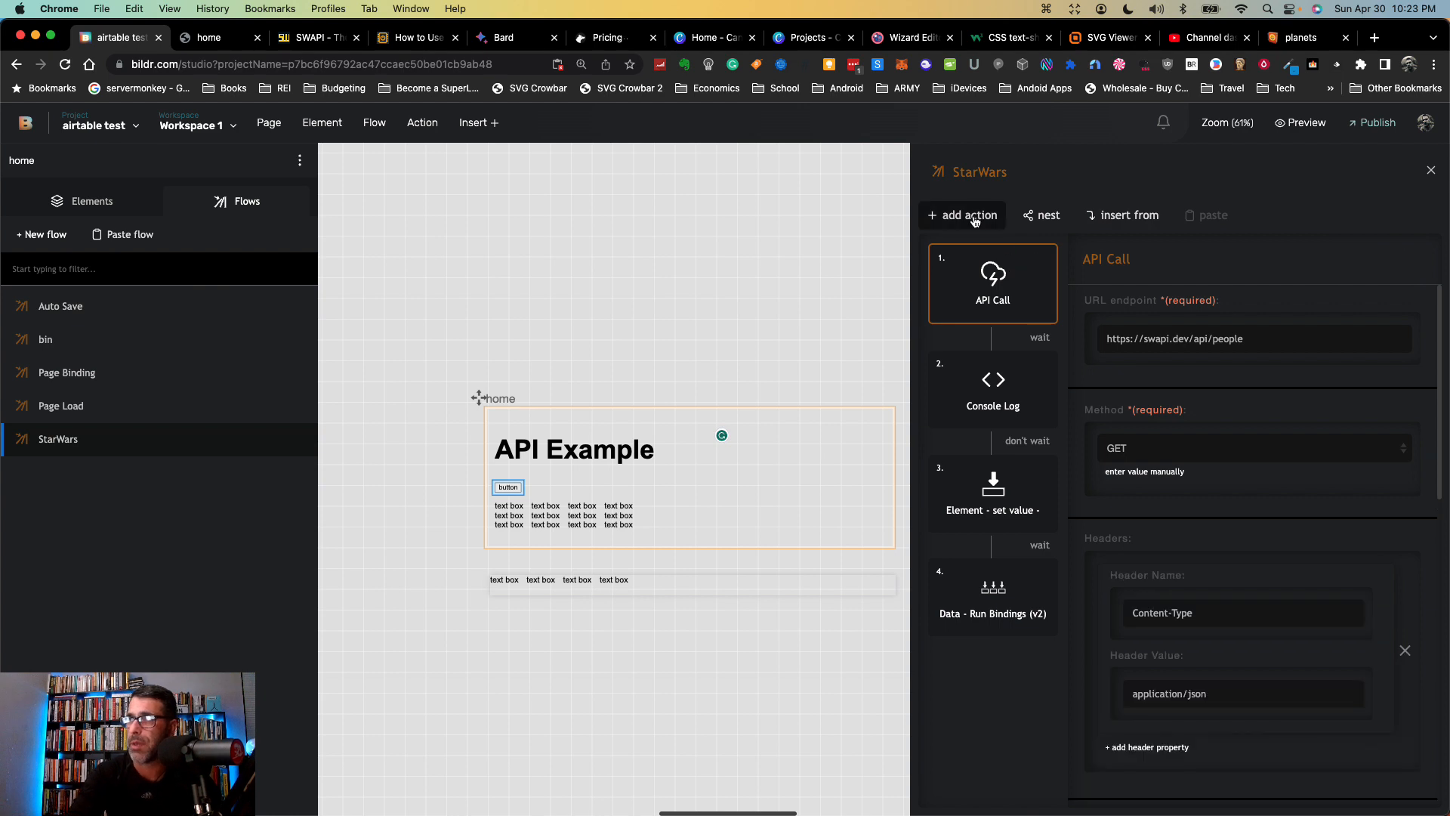
{"action": "left_click", "coordinate": [974, 217]}
{"action": "type", "text": "set "}
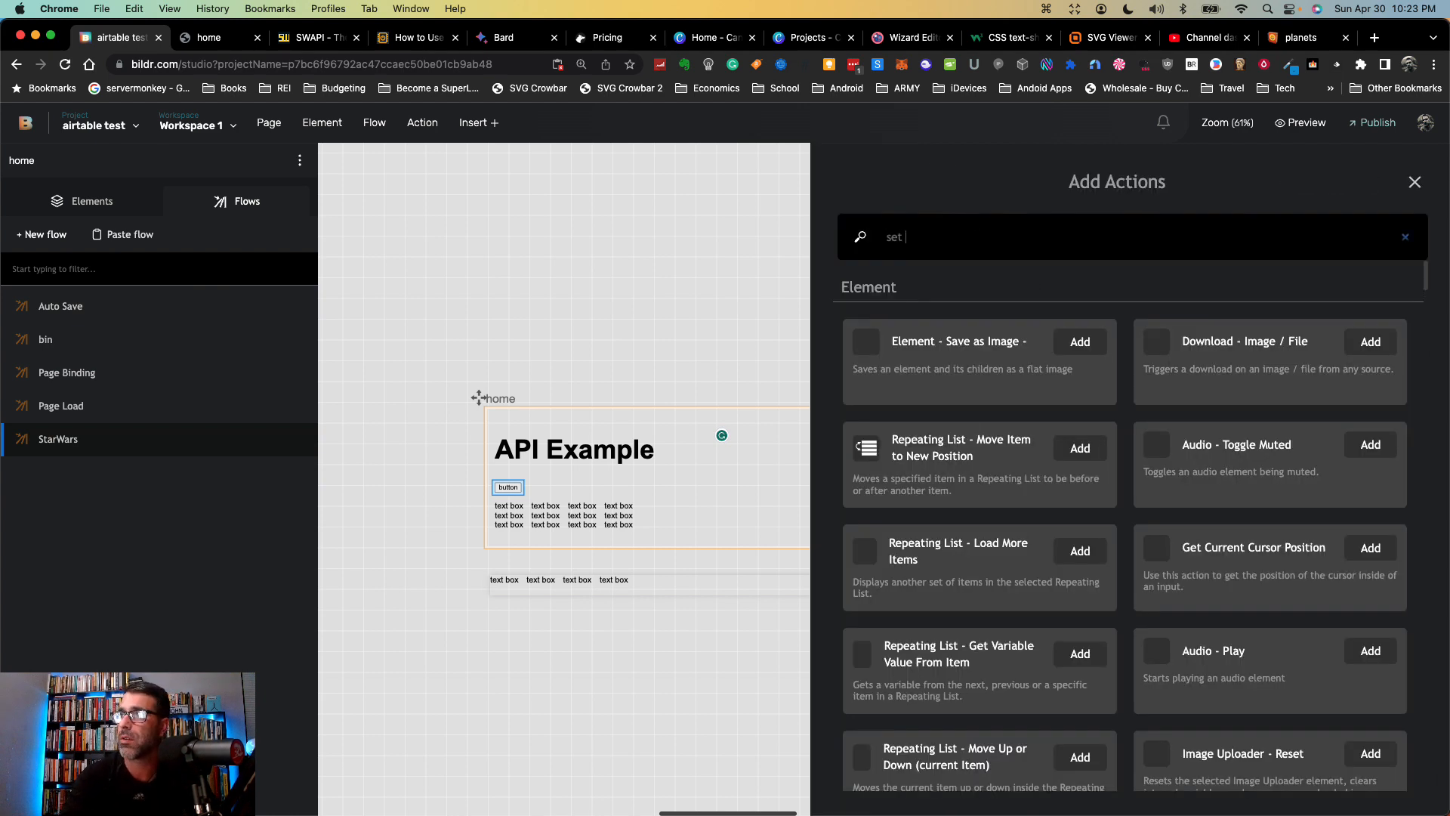
{"action": "type", "text": "elemt"}
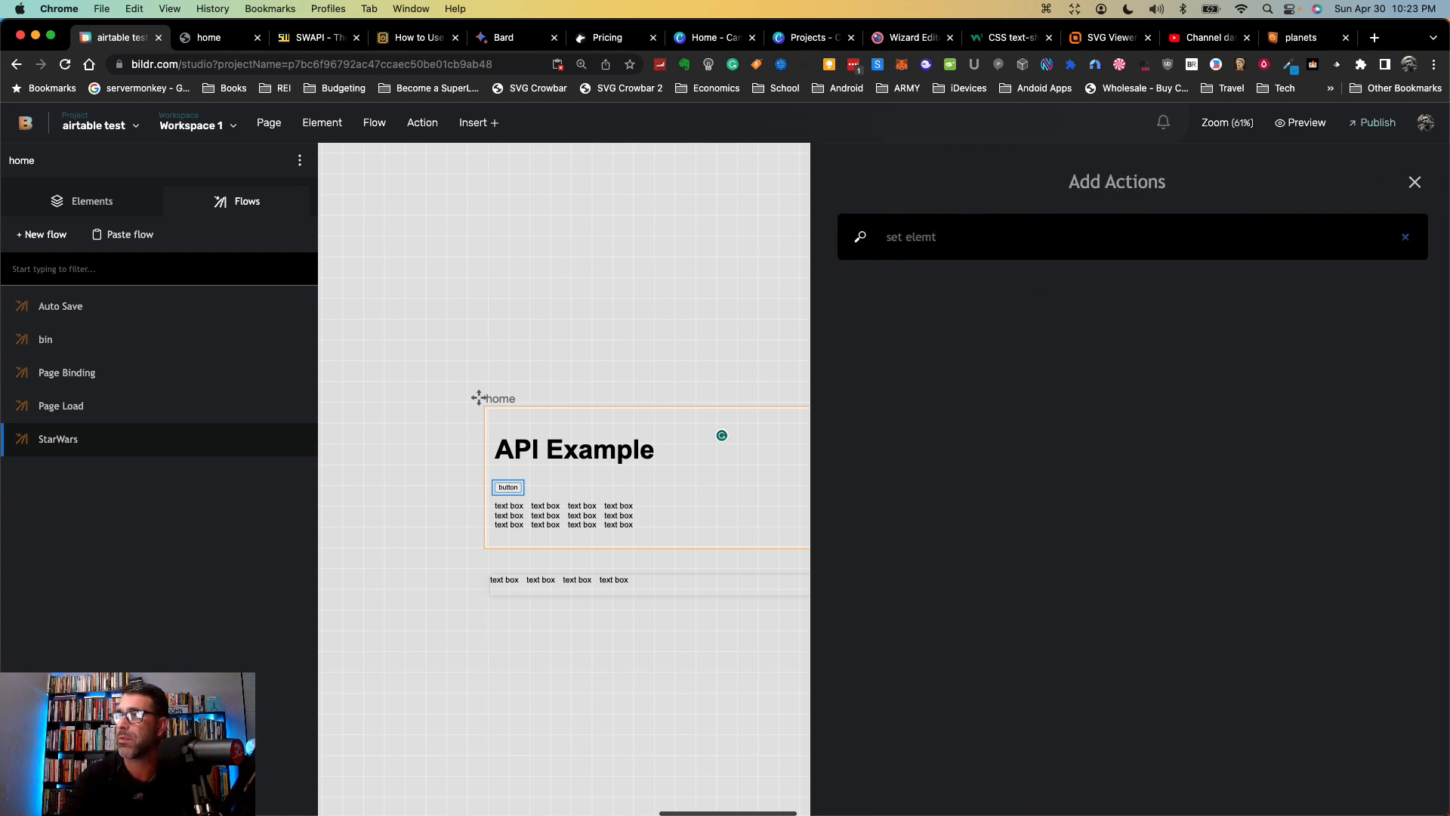
{"action": "key", "text": "BackSpace"}
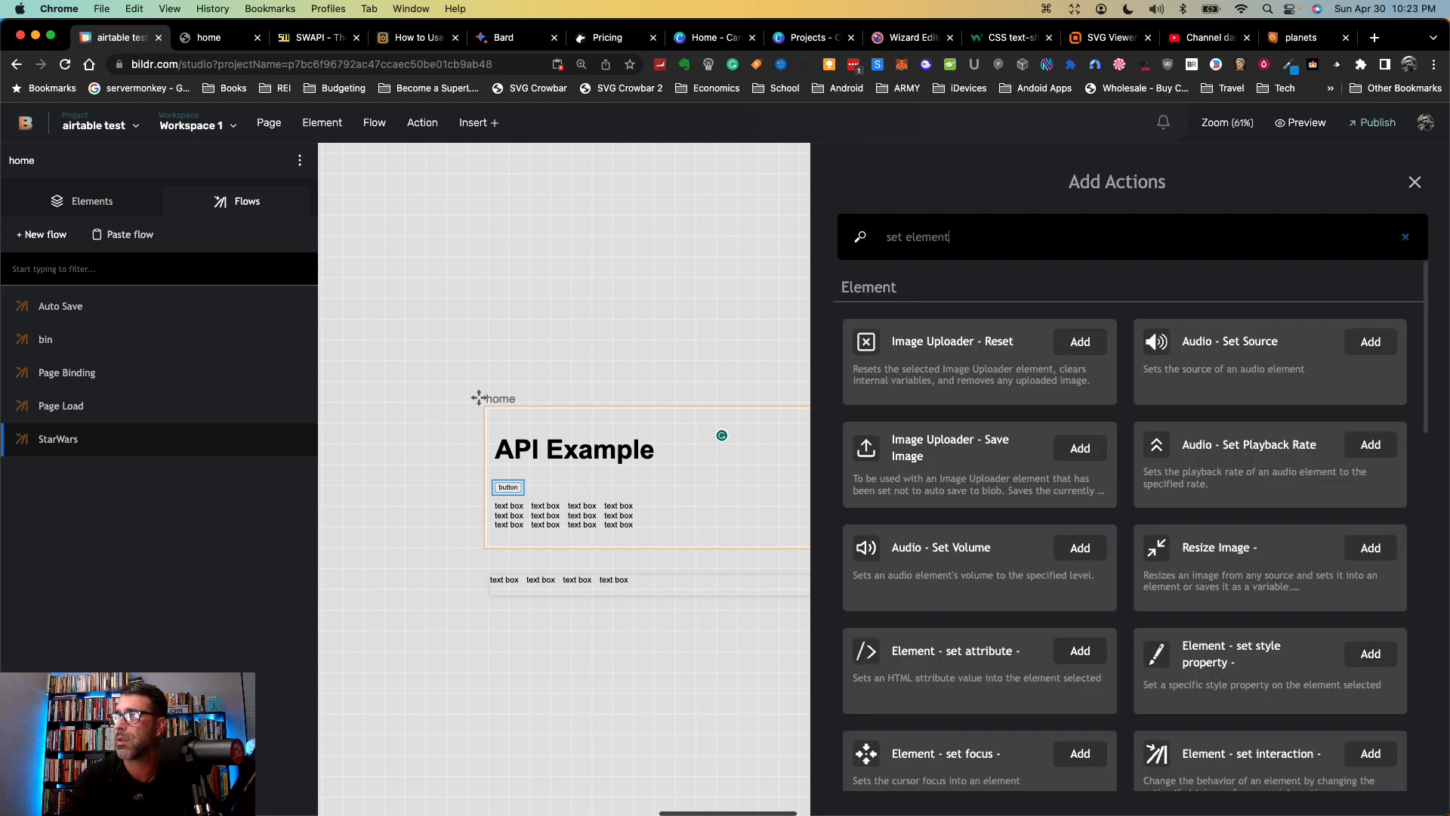
{"action": "type", "text": "ent data"}
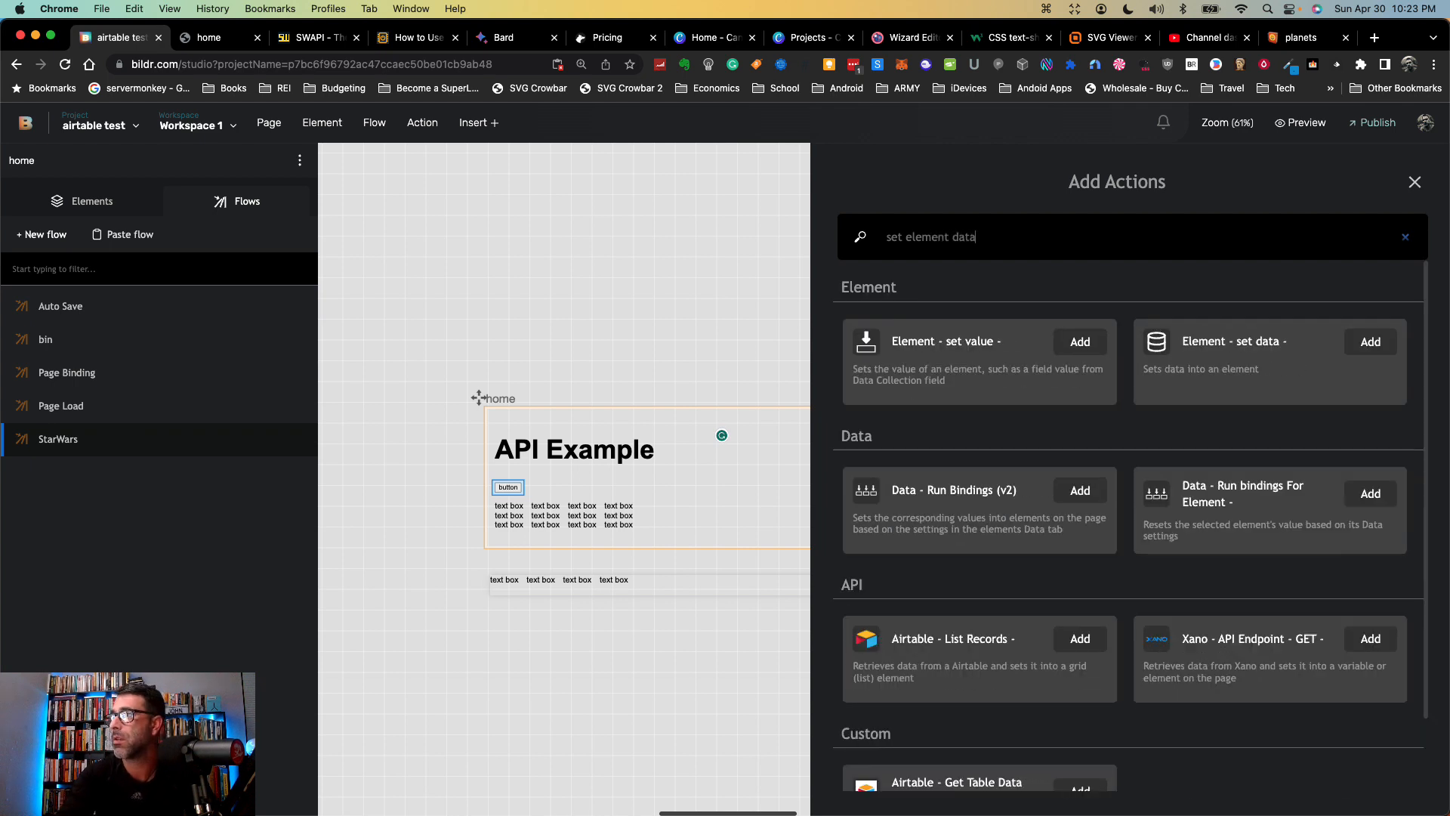
{"action": "left_click", "coordinate": [1236, 367]}
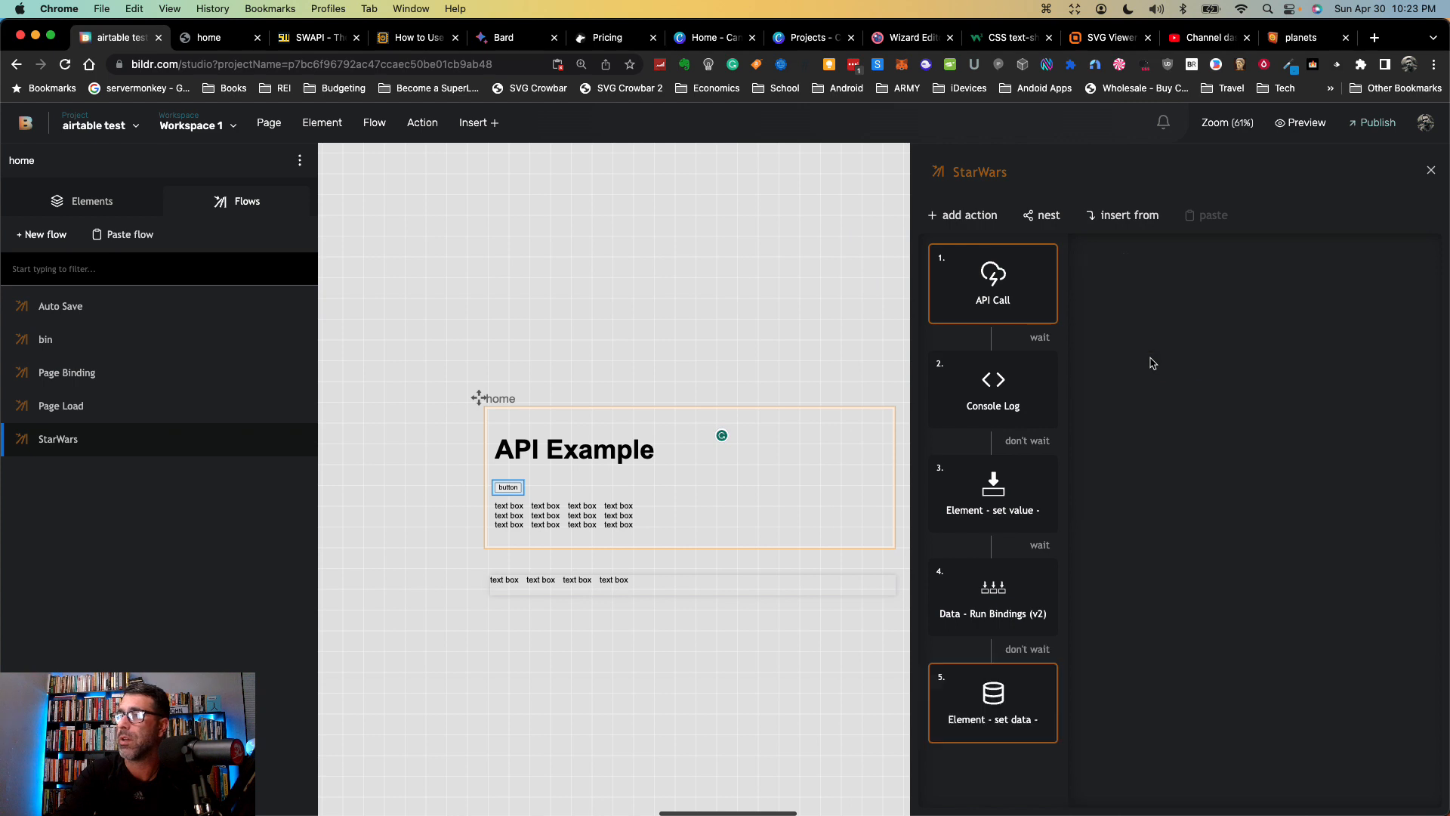
{"action": "left_click_drag", "start_coordinate": [961, 696], "coordinate": [958, 253]}
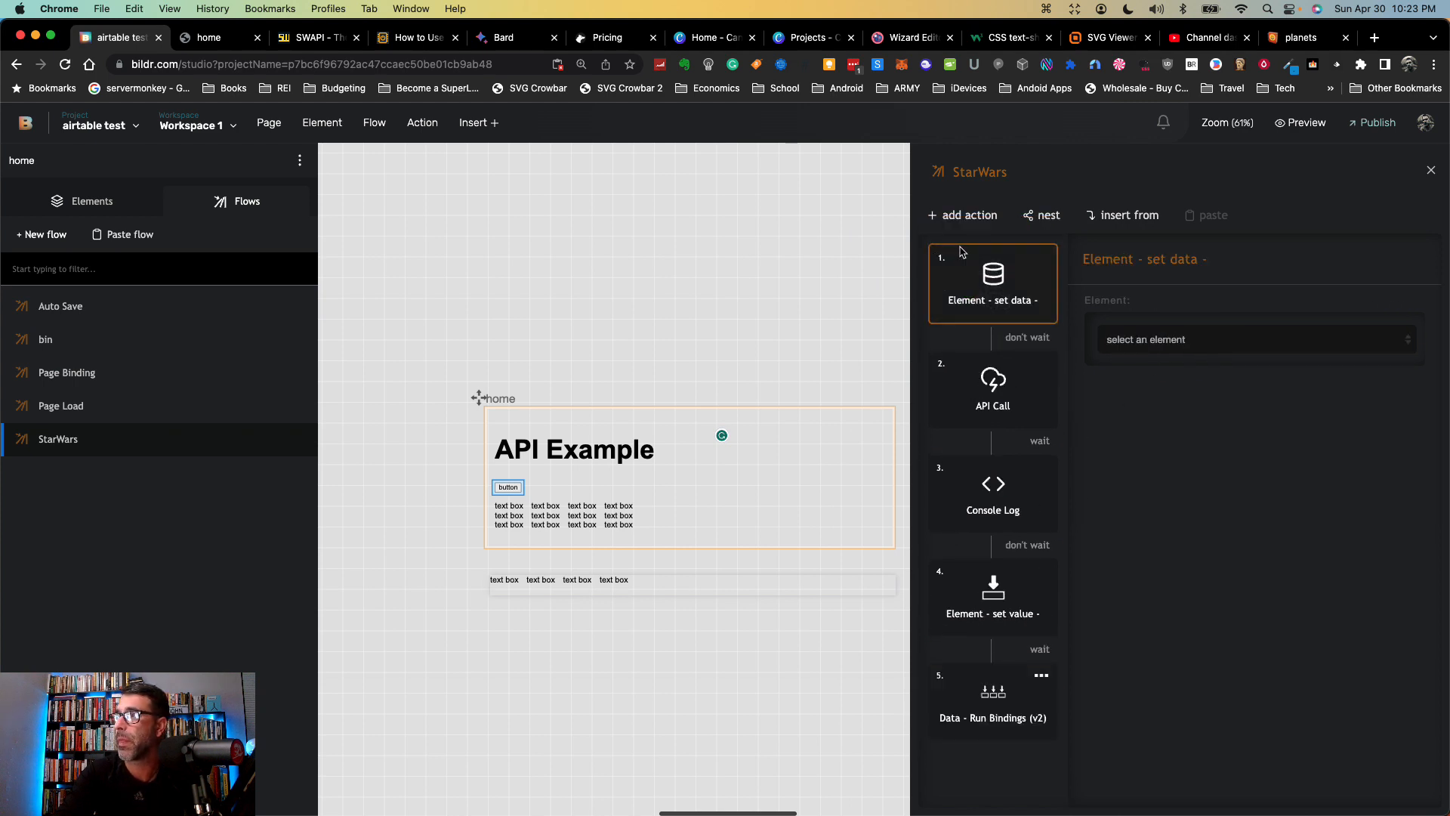
Step: Set the new action to fill Grid List - AT with an empty Text value and make the flow wait for it
{"action": "left_click", "coordinate": [1169, 343]}
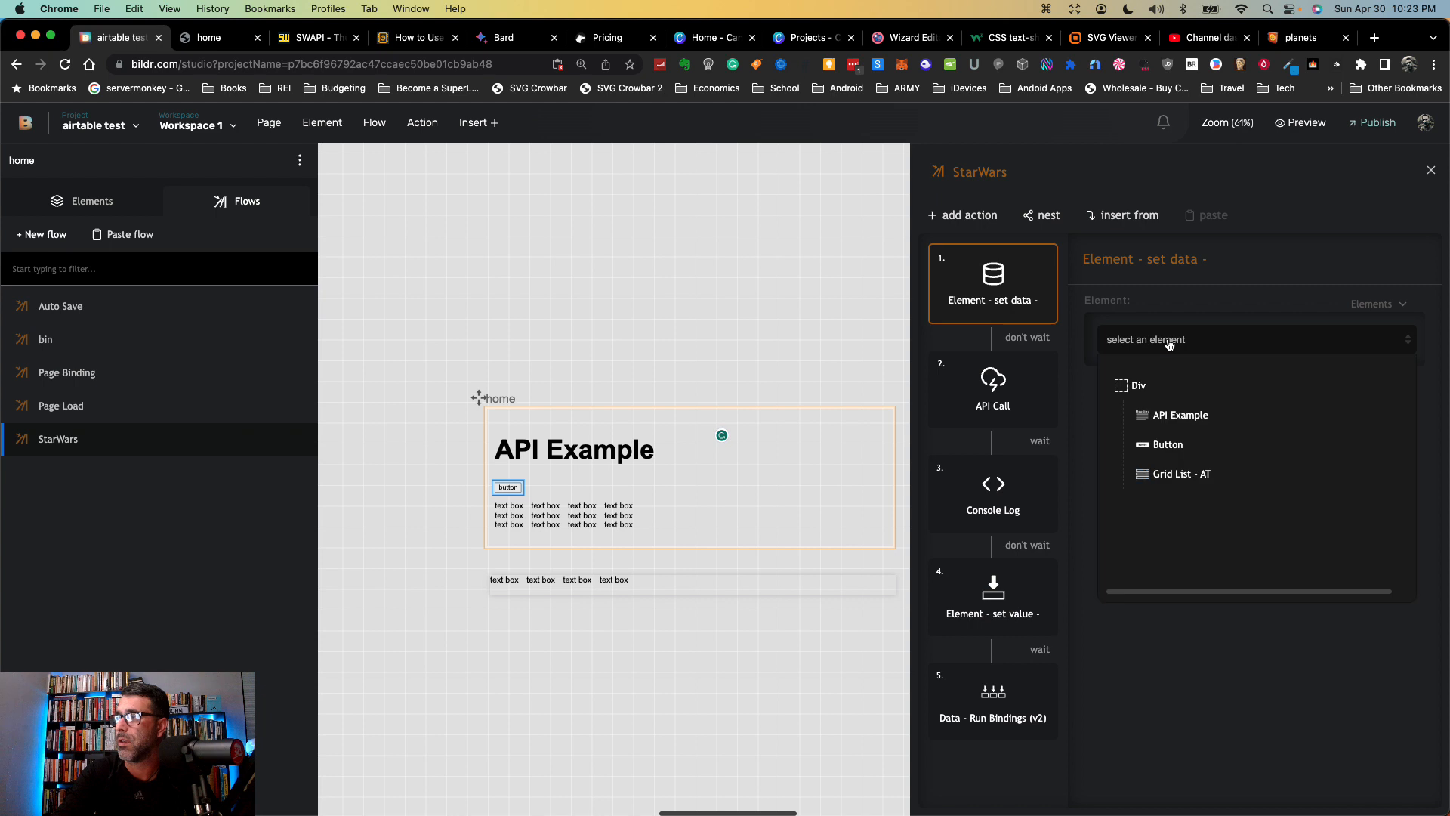
{"action": "left_click", "coordinate": [1169, 474]}
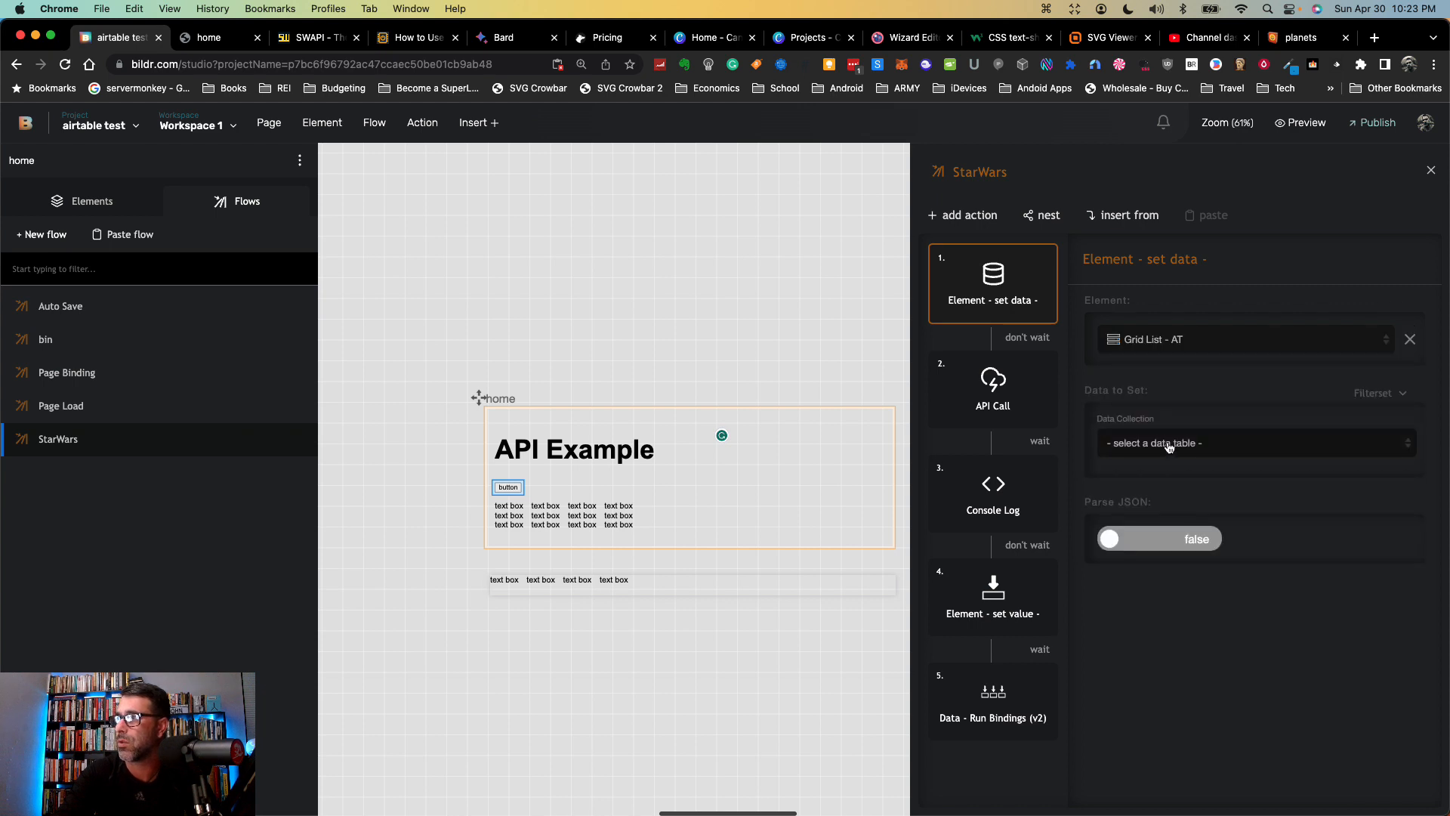
{"action": "left_click", "coordinate": [1366, 394]}
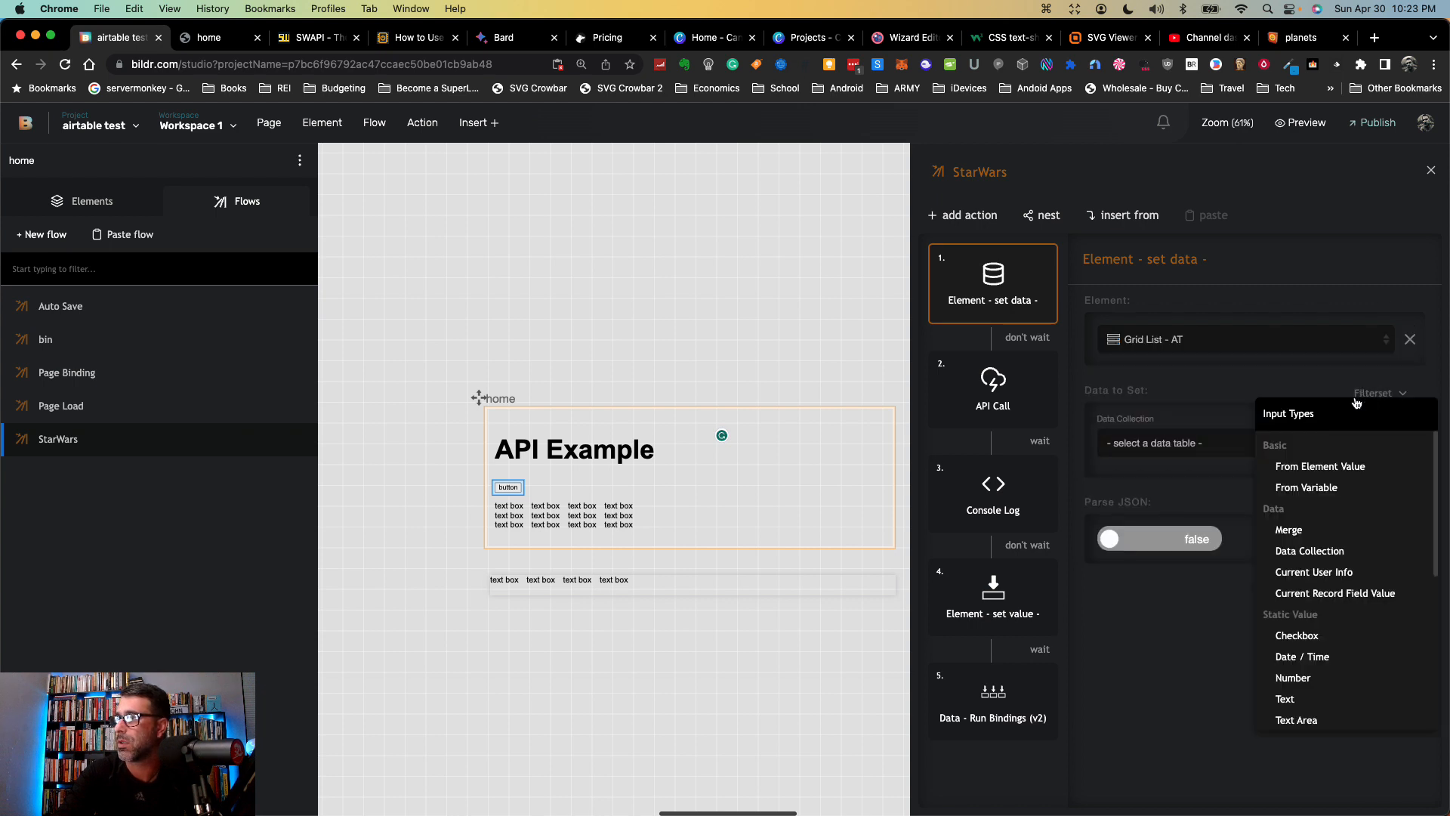
{"action": "left_click", "coordinate": [1291, 701]}
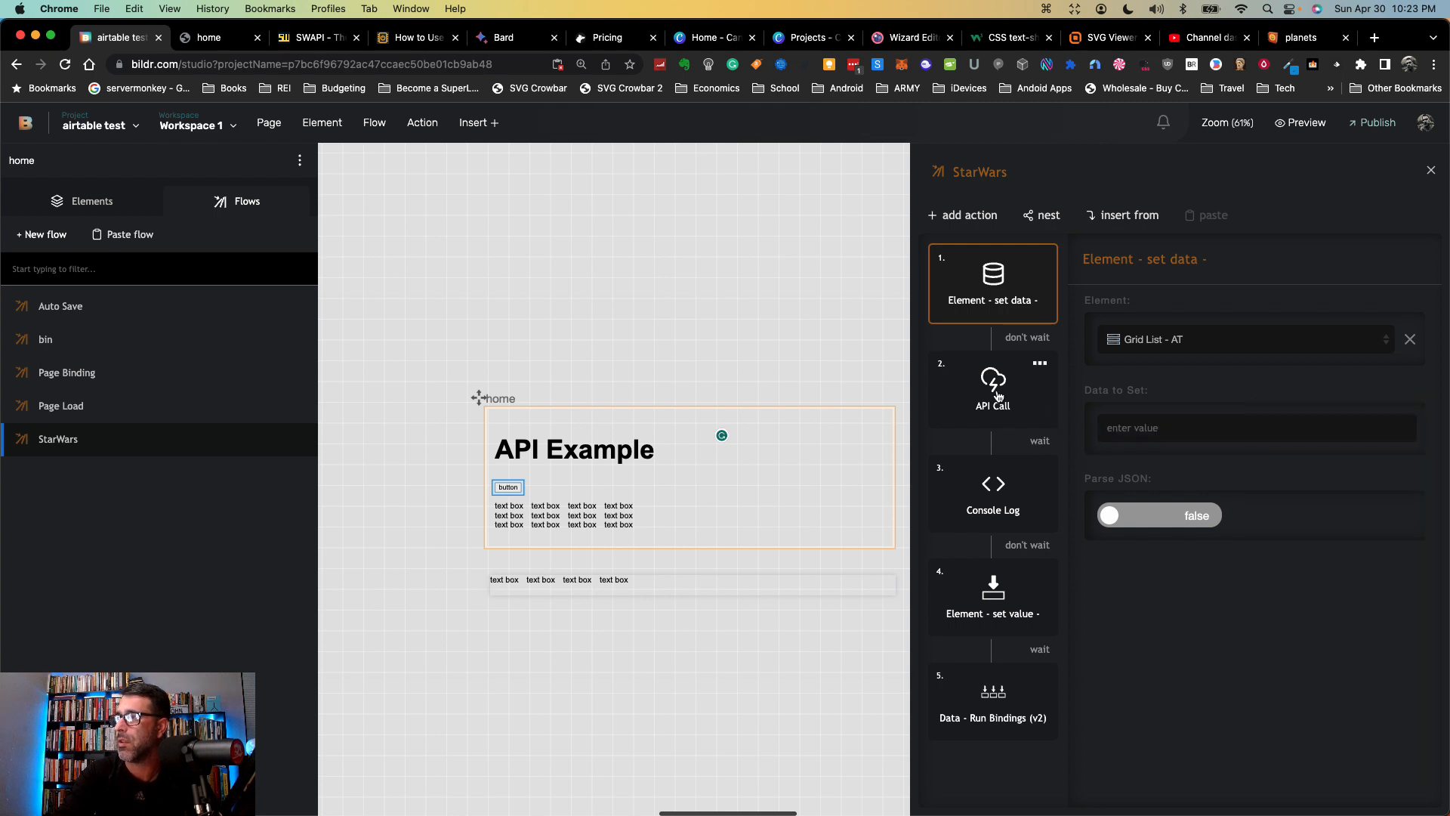
{"action": "left_click", "coordinate": [1033, 345]}
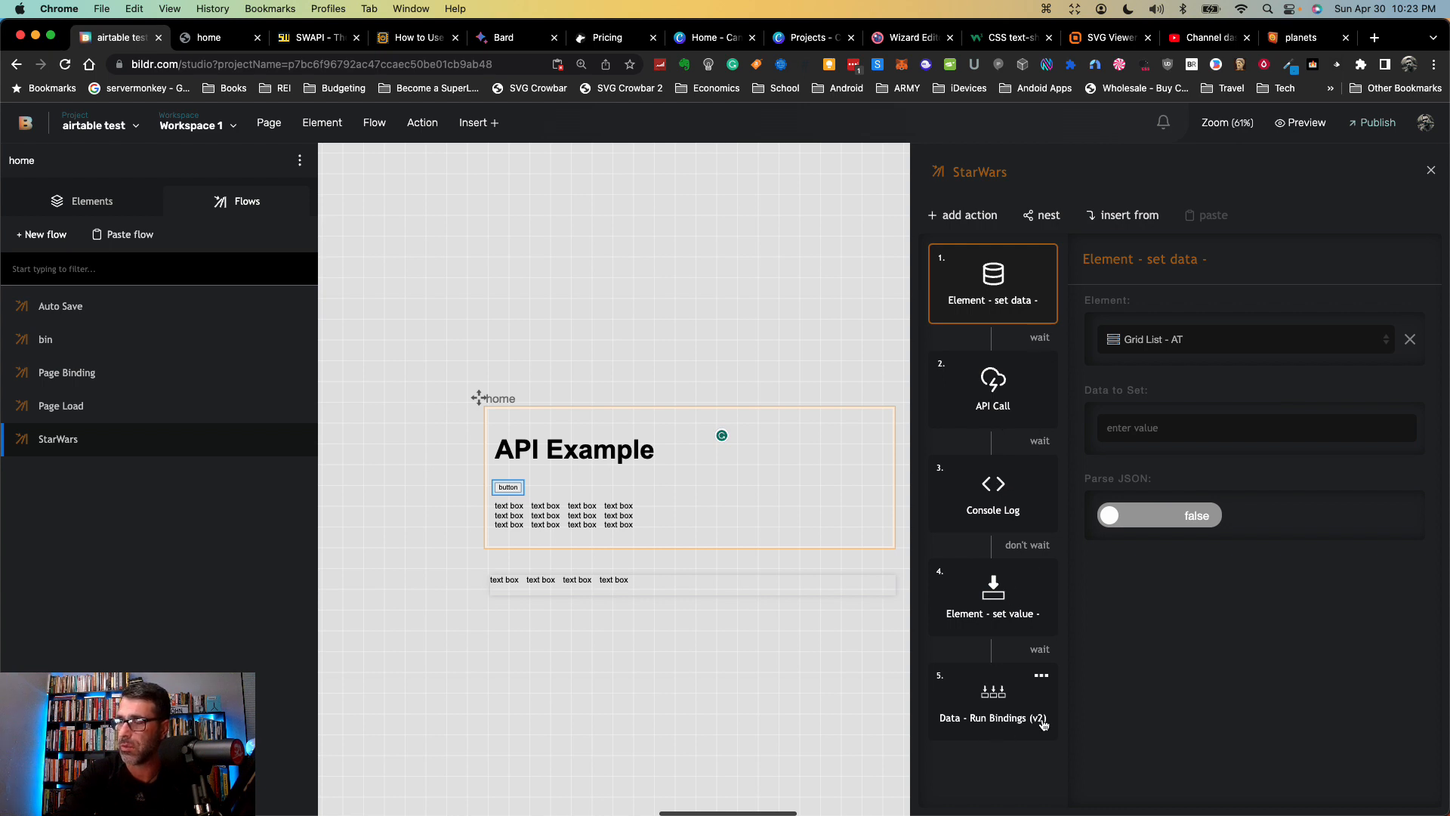
Step: Reload the live "home" page and run the API call to check the hair color values in the rows
{"action": "left_click", "coordinate": [215, 37]}
{"action": "left_click", "coordinate": [24, 222]}
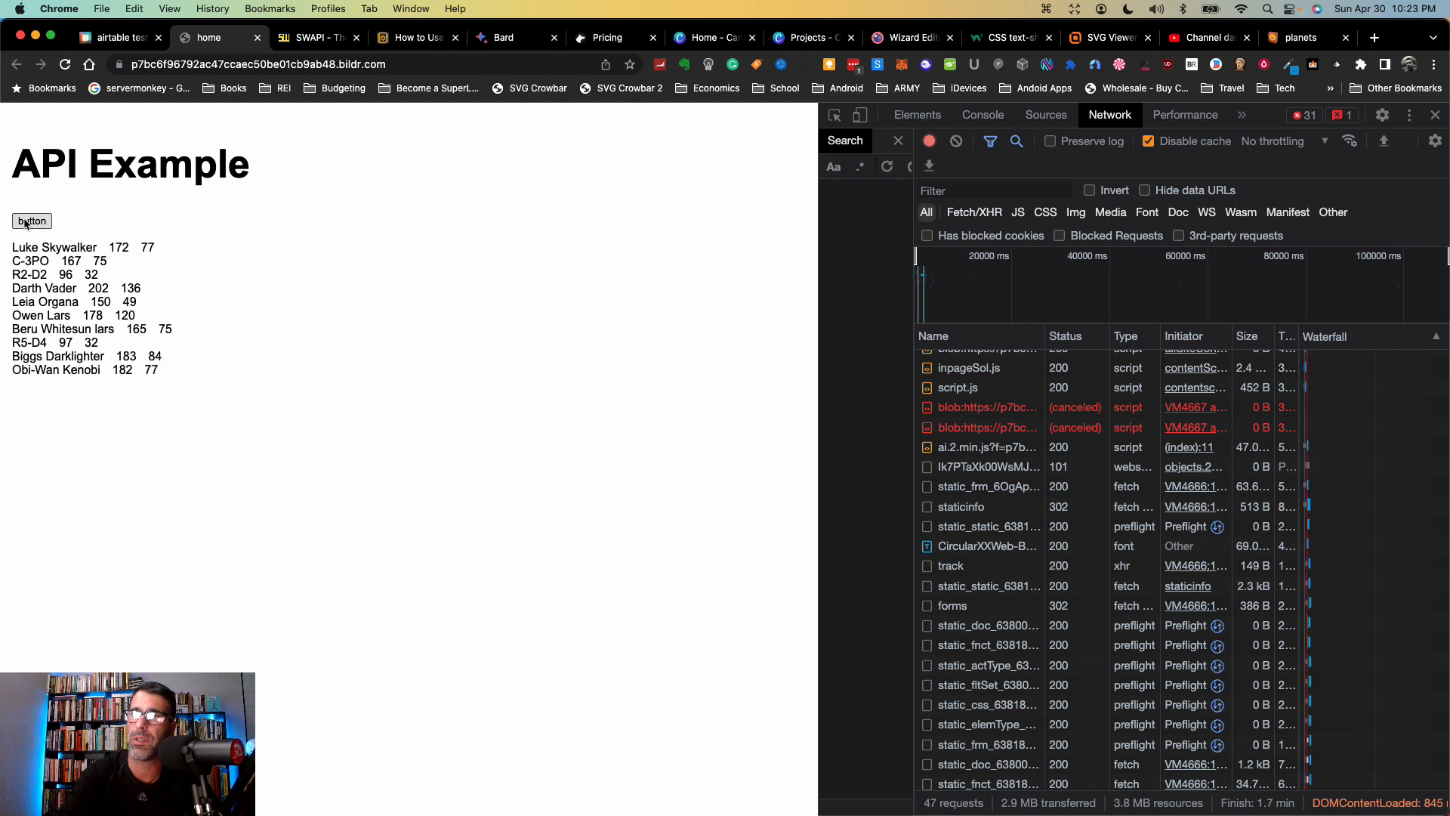
{"action": "left_click", "coordinate": [143, 64]}
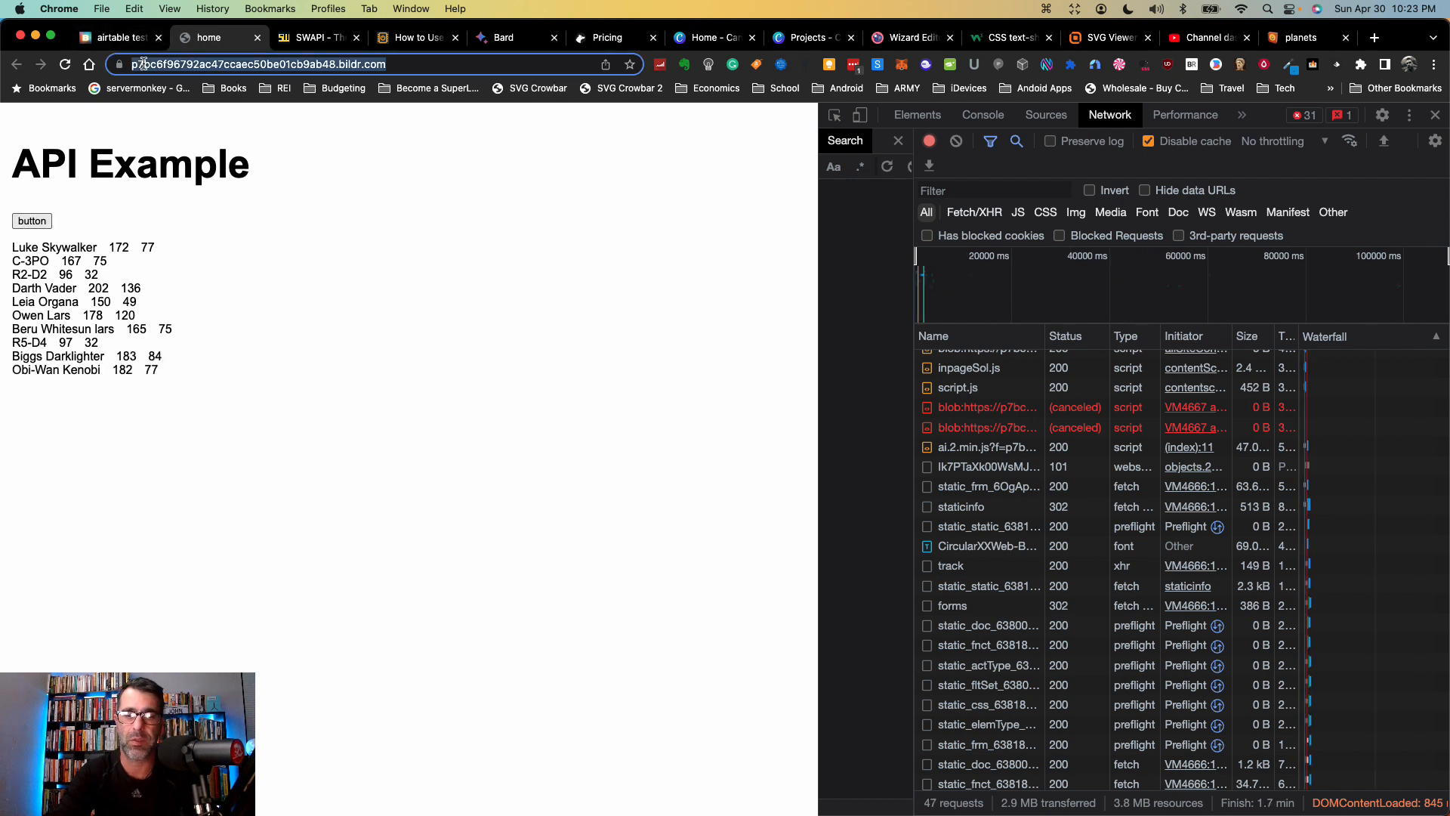
{"action": "key", "text": "Return"}
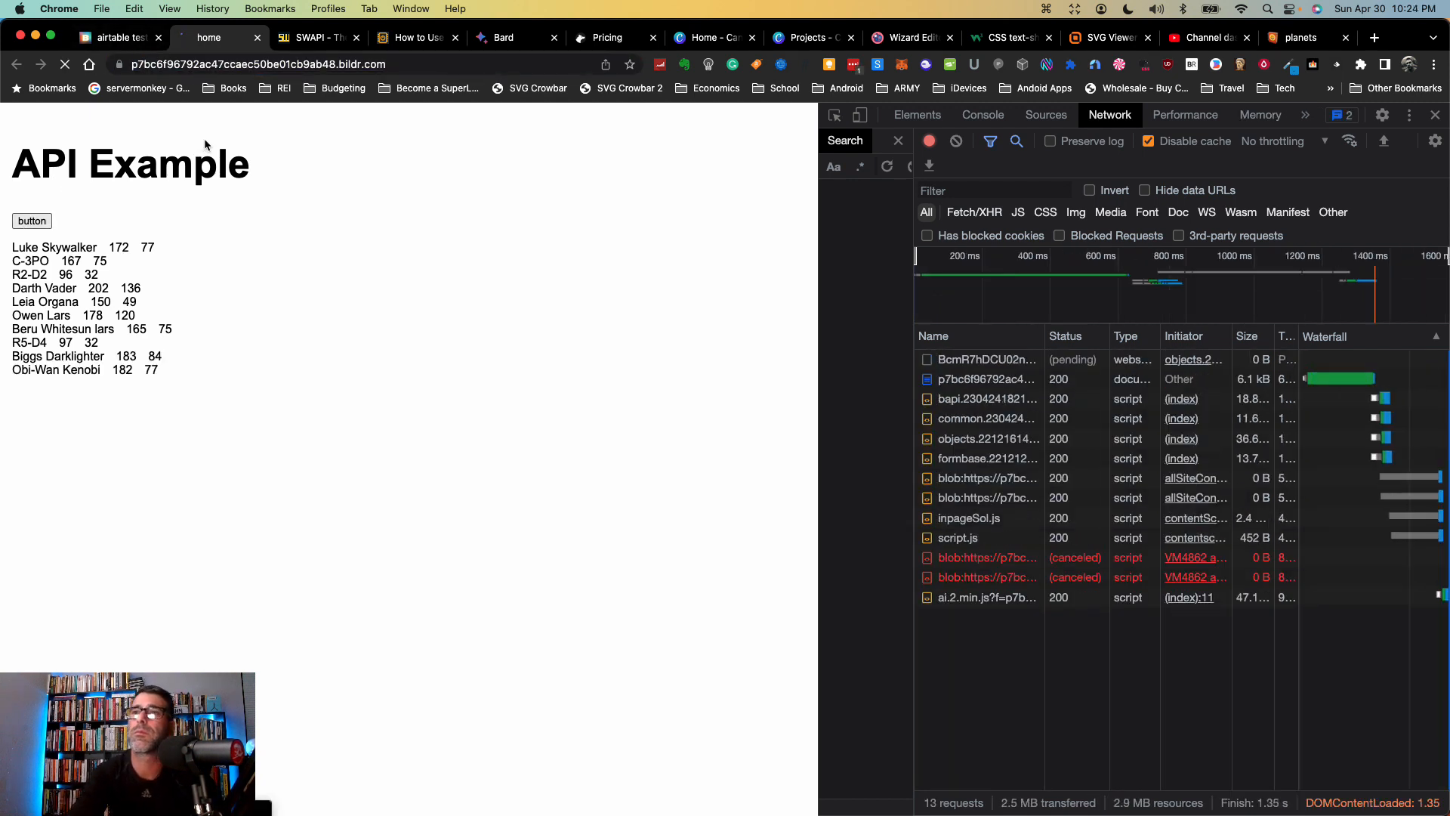
{"action": "left_click", "coordinate": [30, 222]}
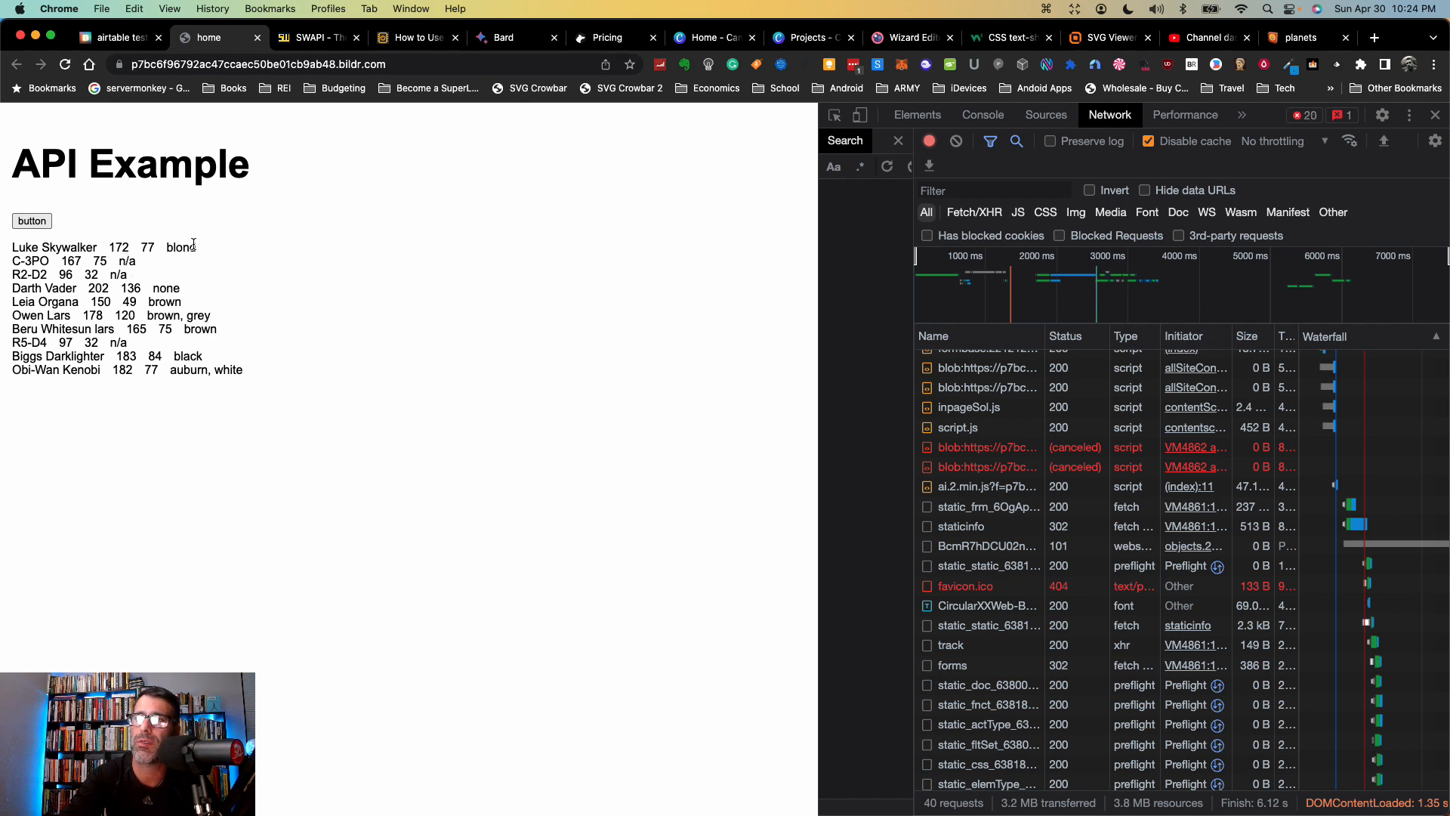
Step: Compare the hair color in the live page's character rows with the sample result on swapi.dev
{"action": "left_click", "coordinate": [302, 48]}
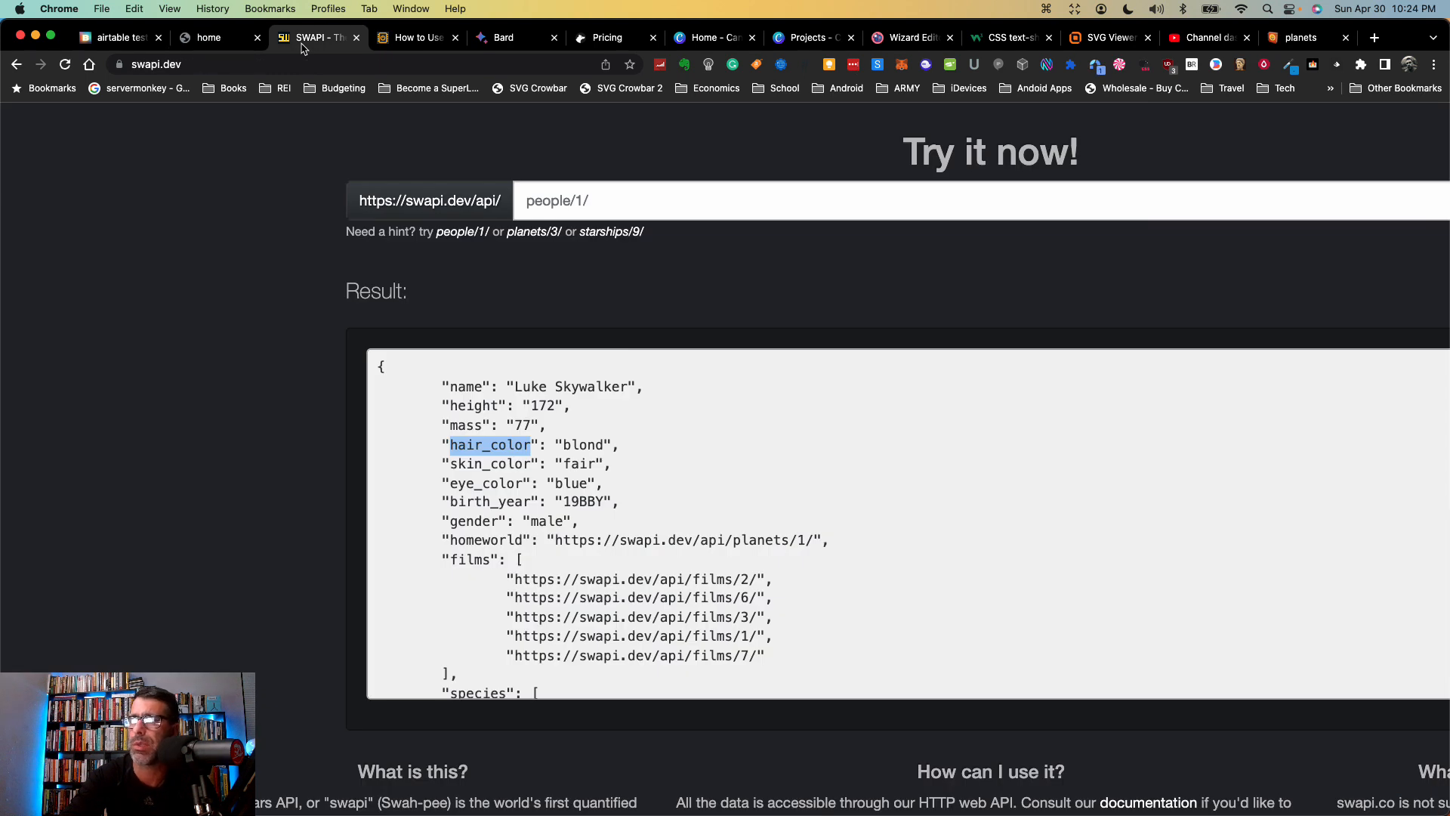
{"action": "left_click", "coordinate": [219, 40]}
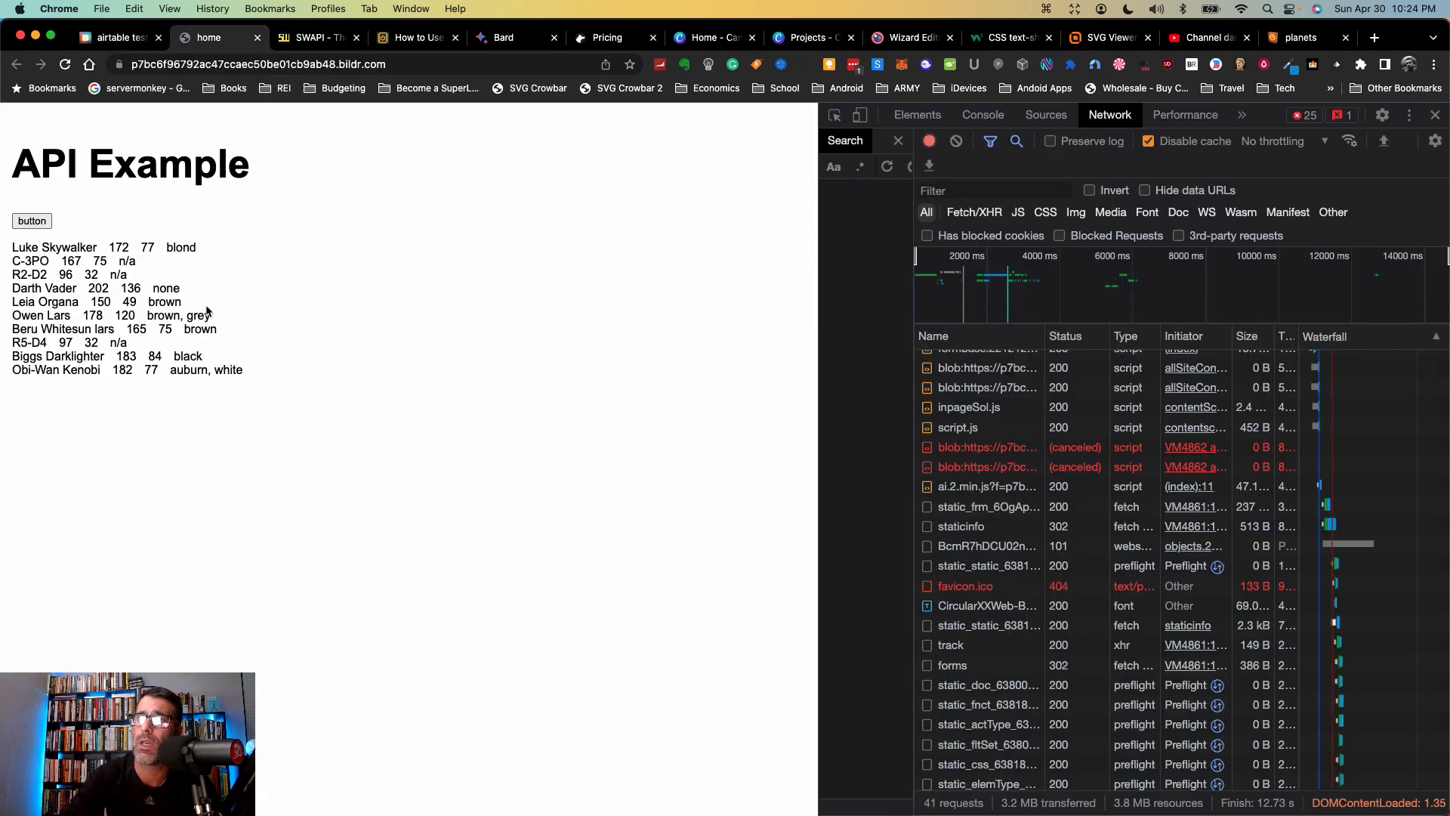
{"action": "left_click_drag", "start_coordinate": [166, 315], "coordinate": [201, 392]}
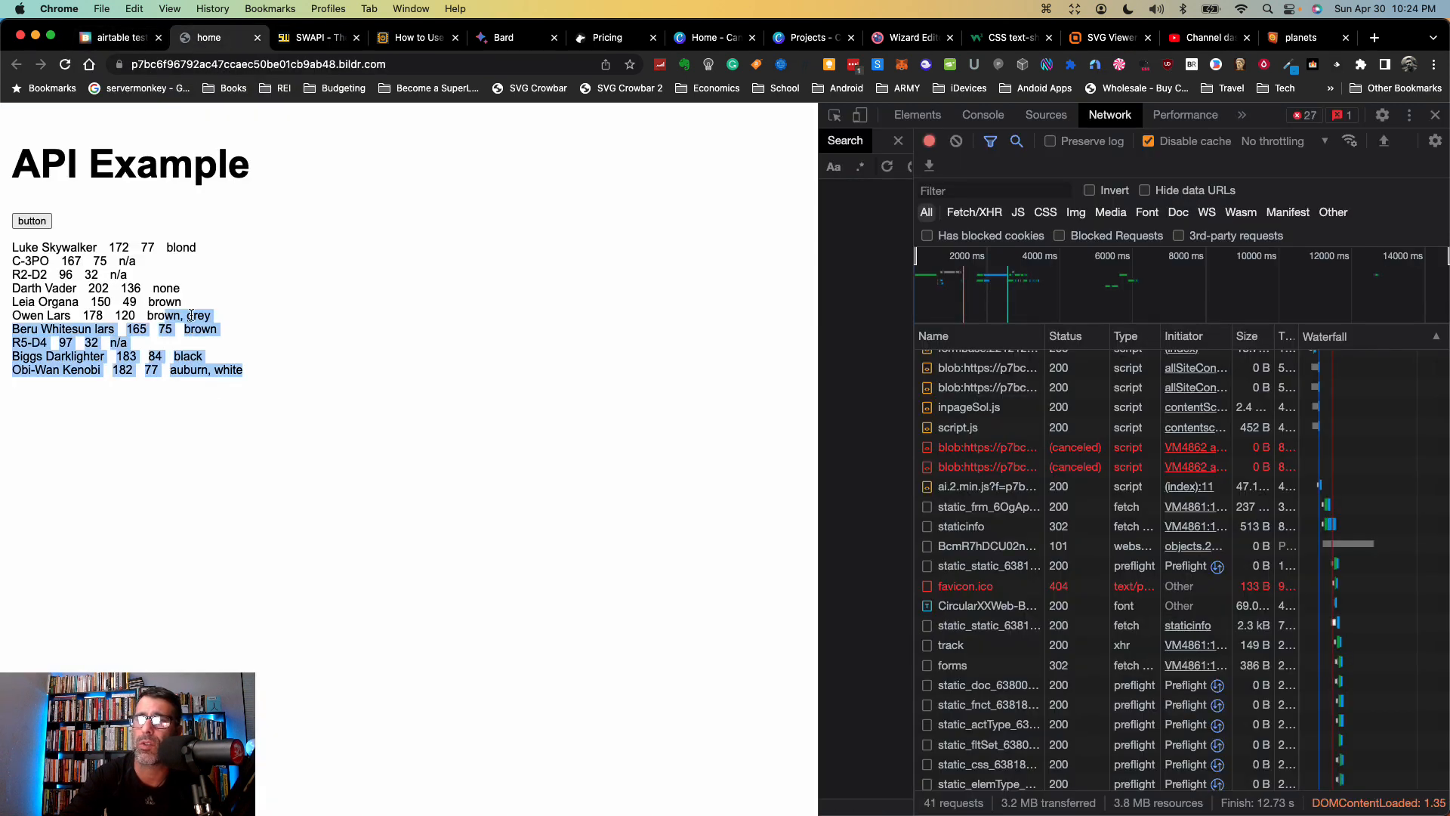
{"action": "left_click_drag", "start_coordinate": [59, 268], "coordinate": [198, 397]}
{"action": "left_click", "coordinate": [135, 463]}
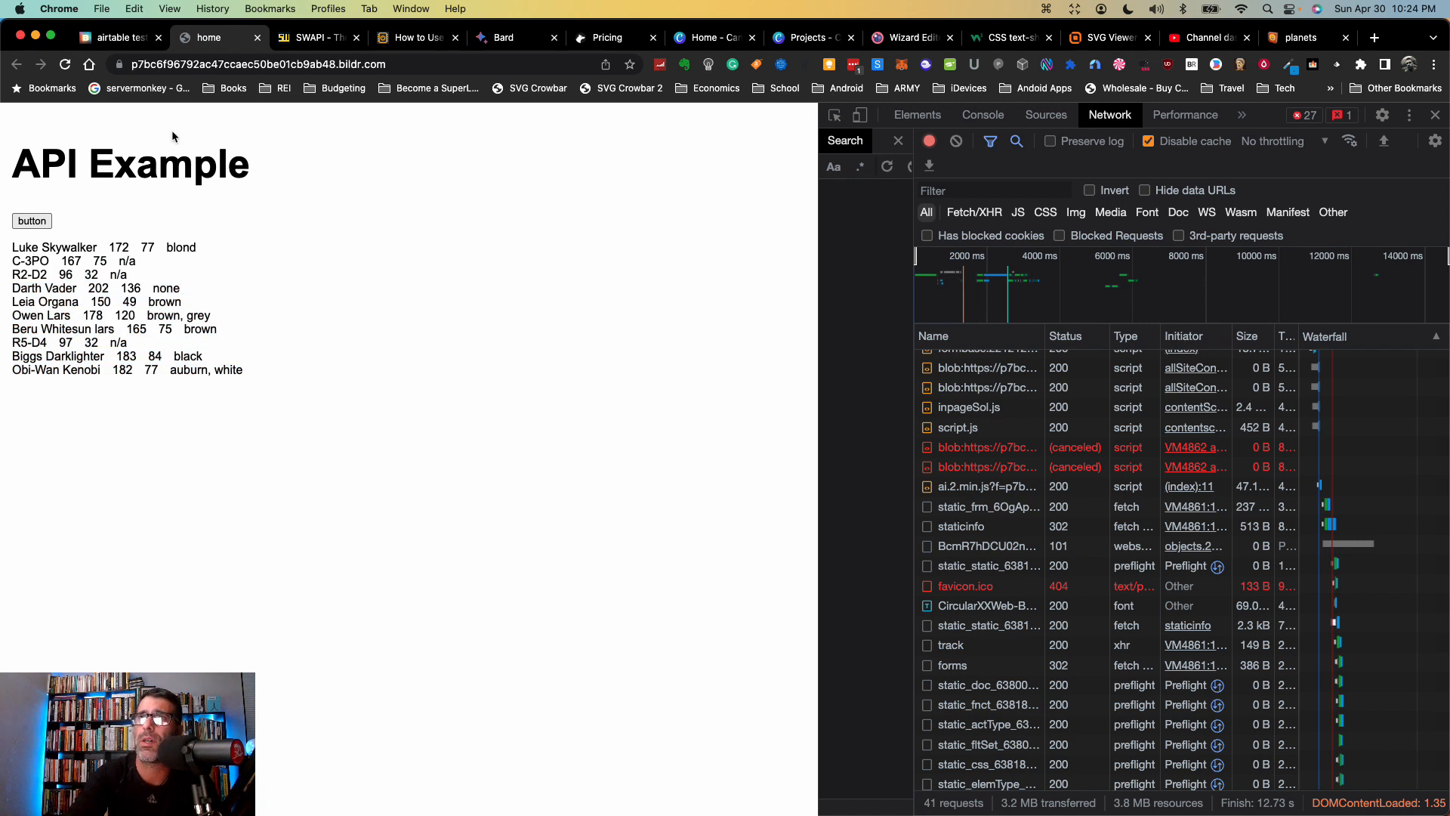
Step: Review the other fields in the swapi.dev sample result and return to the StarWars flow in the airtable test project
{"action": "left_click", "coordinate": [308, 39]}
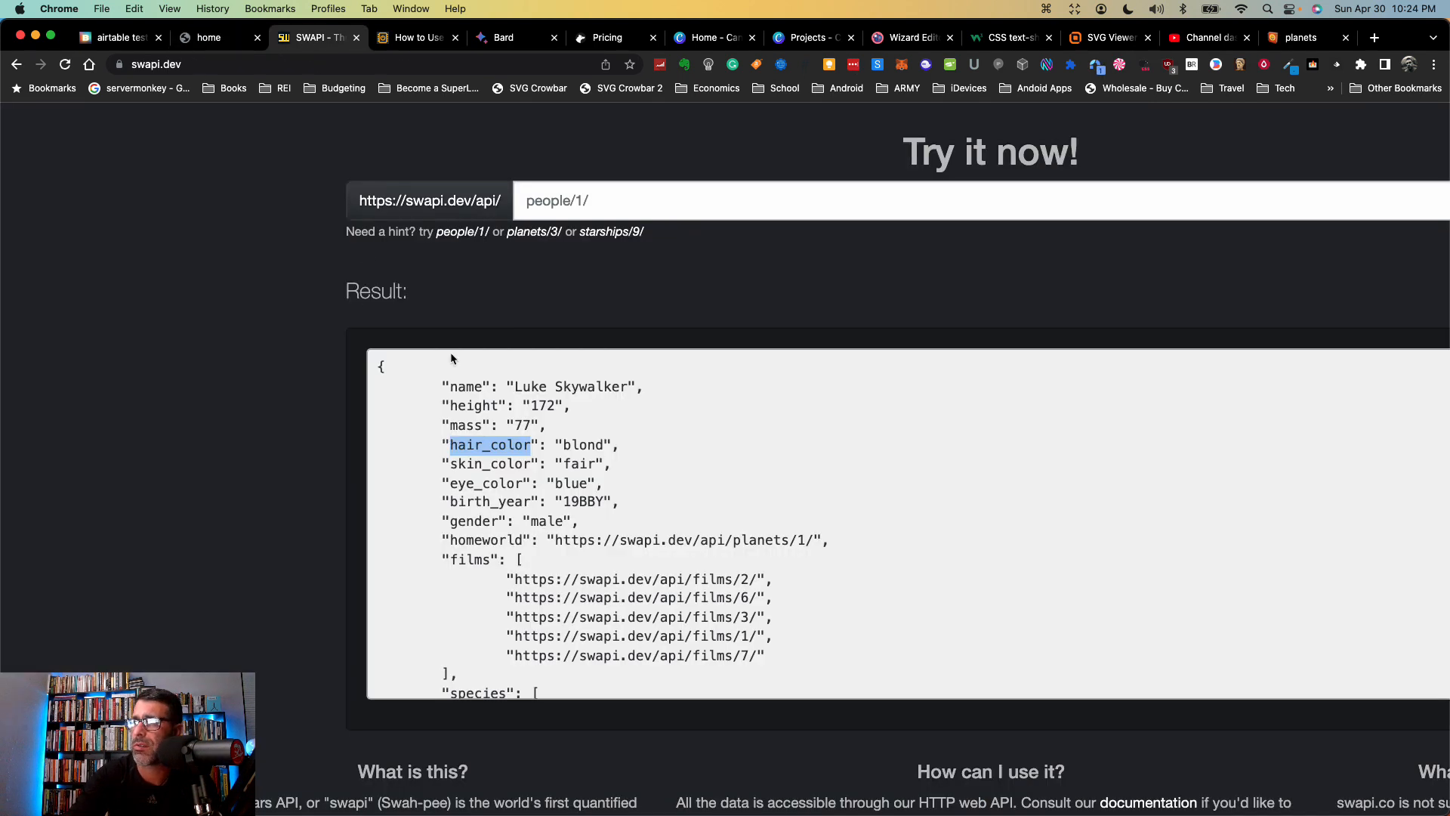
{"action": "scroll", "coordinate": [498, 364], "scroll_direction": "down", "scroll_amount": 2}
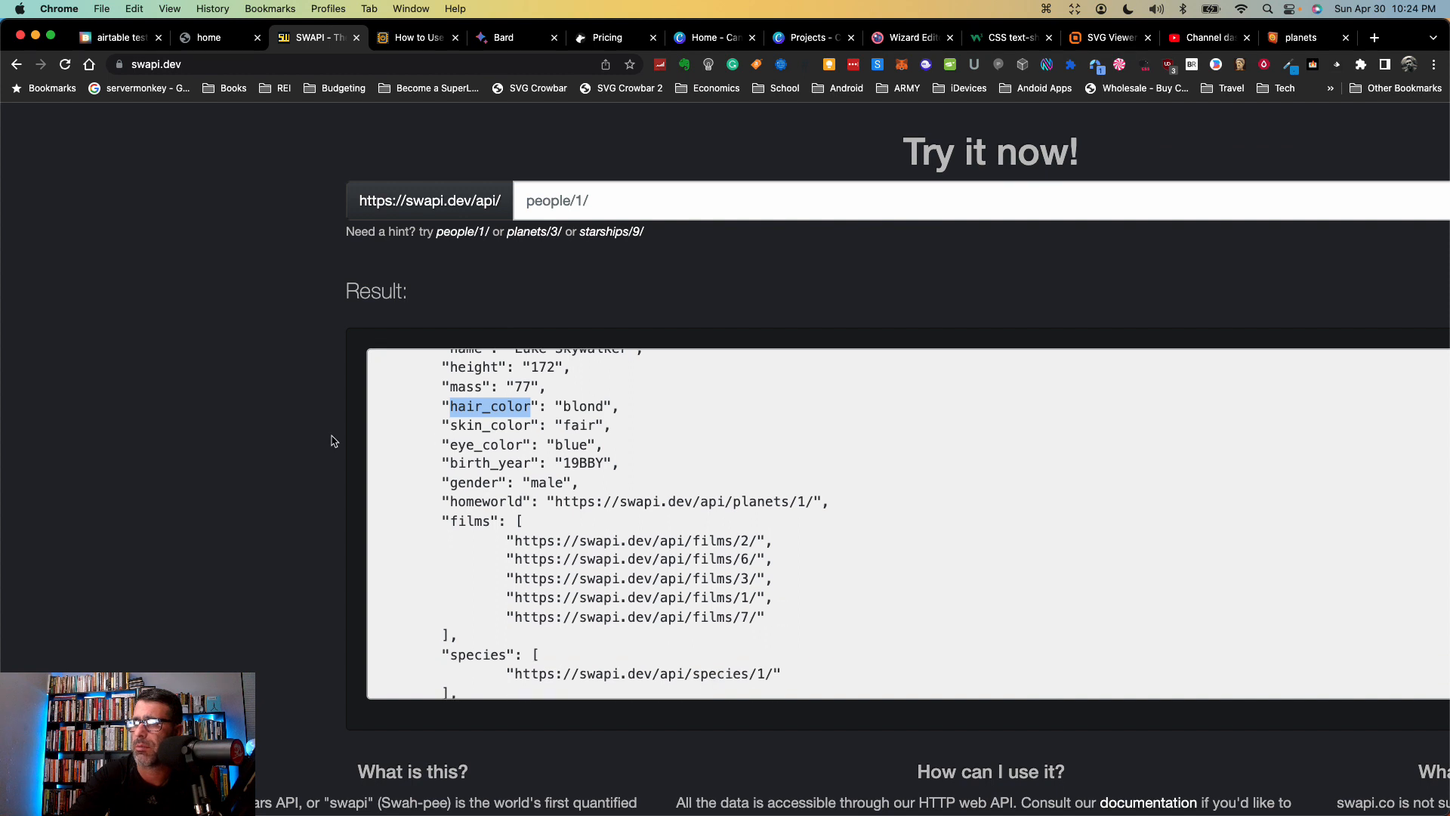
{"action": "scroll", "coordinate": [332, 441], "scroll_direction": "down", "scroll_amount": 2}
{"action": "scroll", "coordinate": [333, 441], "scroll_direction": "up", "scroll_amount": 3}
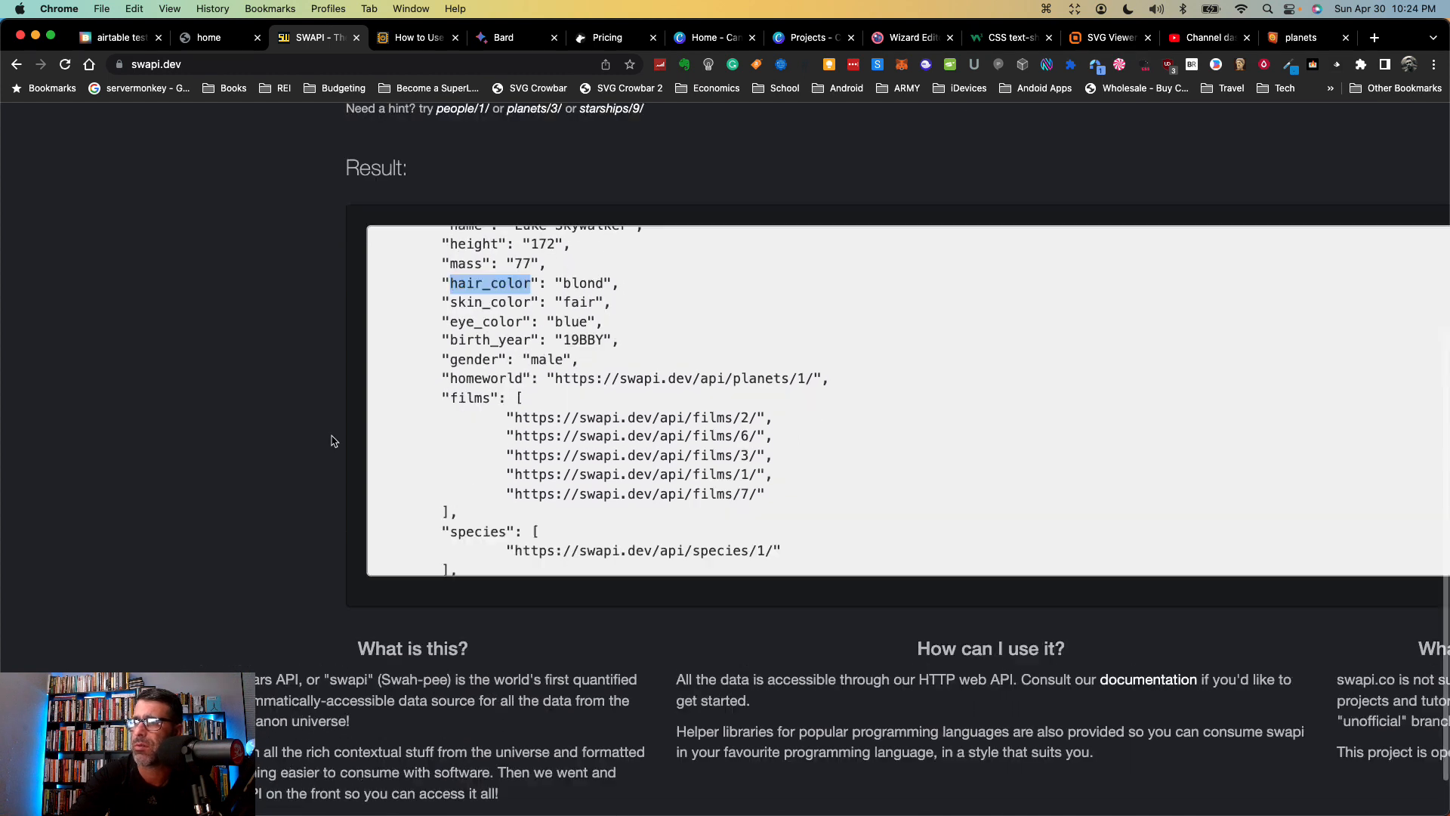
{"action": "scroll", "coordinate": [482, 542], "scroll_direction": "up", "scroll_amount": 2}
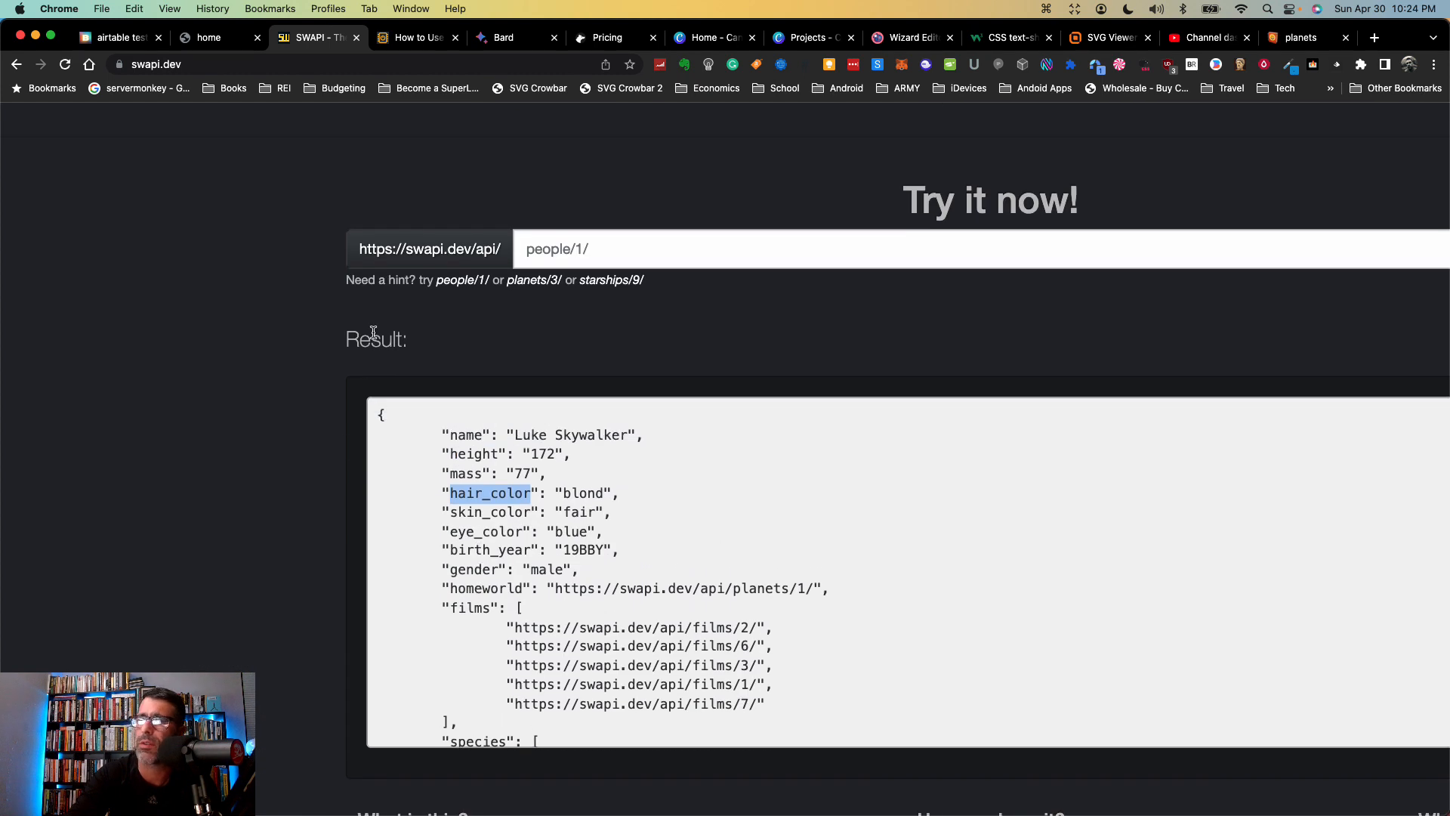
{"action": "left_click", "coordinate": [123, 37]}
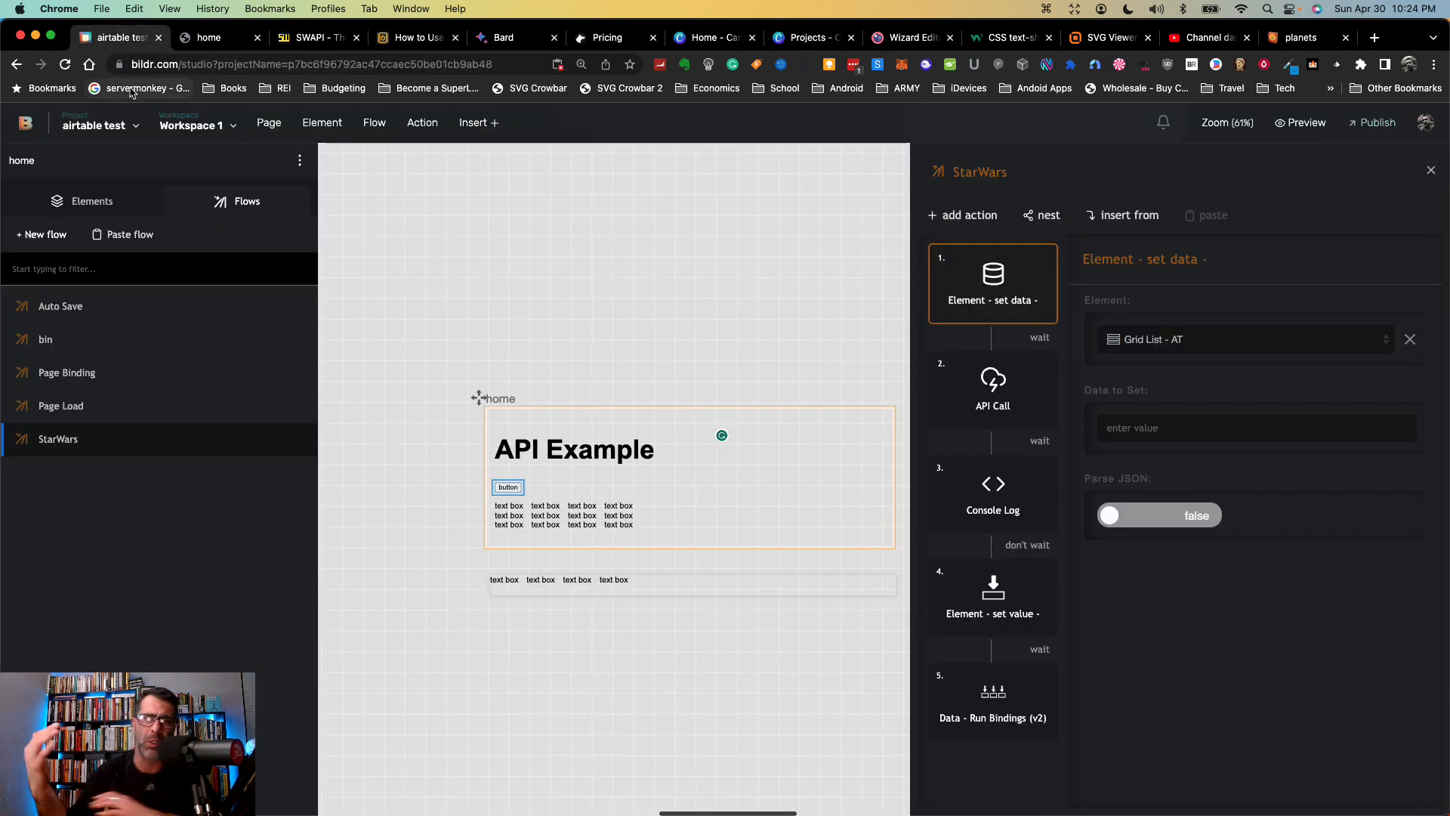